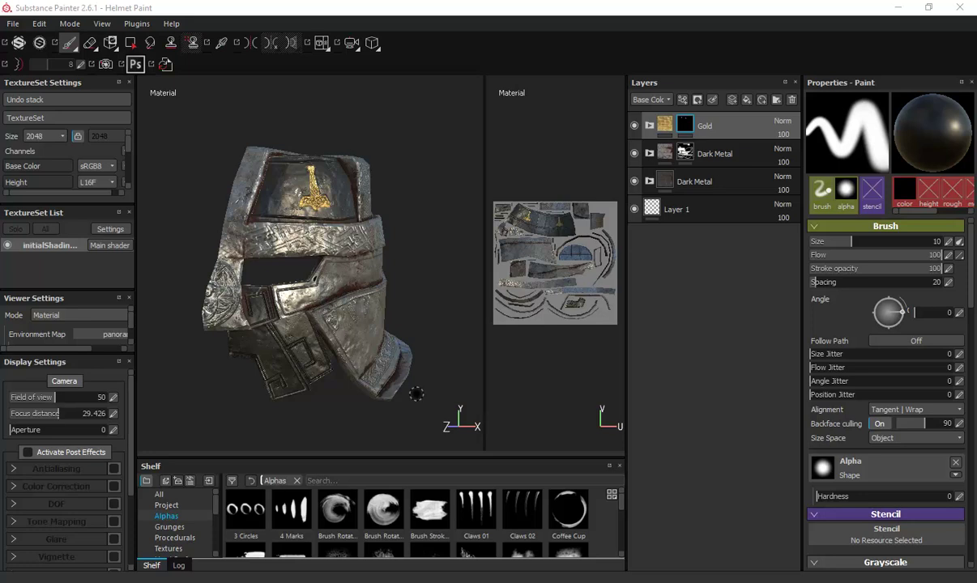
- Orbit the helmet and shrink the brush size to about 8.29
mouse_move(432, 289)
left_mouse_down("alt")
mouse_move(379, 306)
mouse_move(297, 257)
mouse_move(321, 261)
mouse_move(312, 271)
left_mouse_up("alt")
scroll(379, 306, "up", 5)
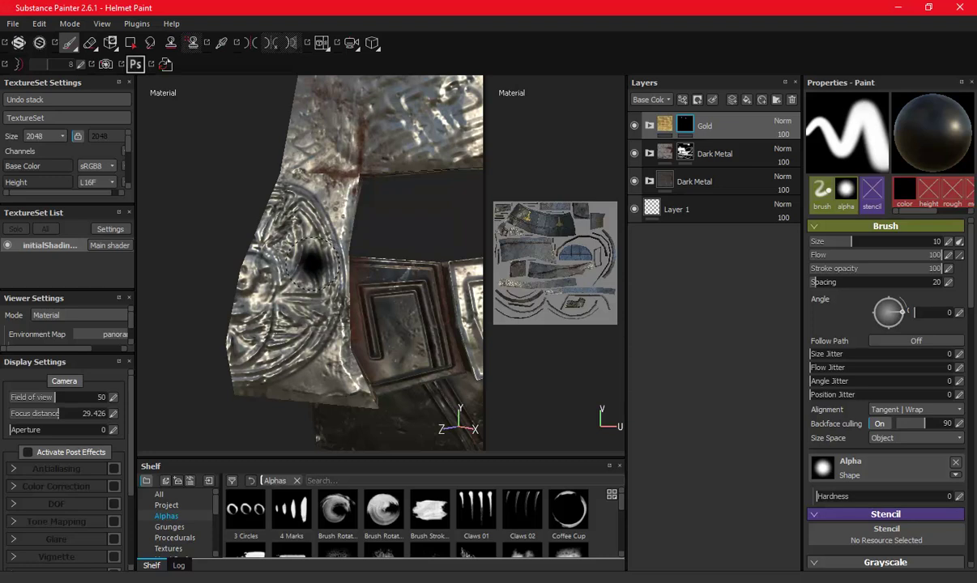
right_click_drag(291, 258, 280, 257, "ctrl")
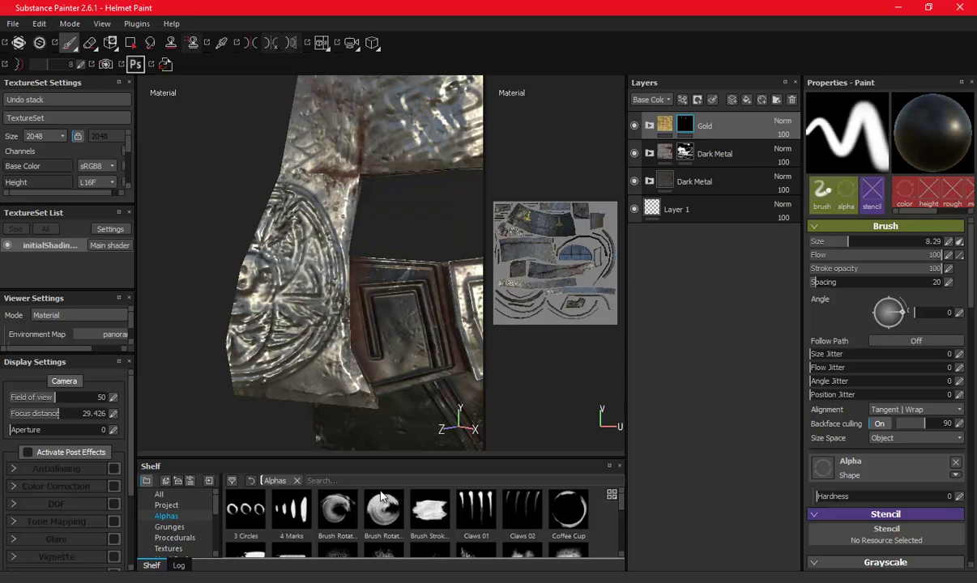
- Enlarge the shelf and browse its categories (Hard Surfaces, Textures, Procedurals, Grunges), ending on Alphas
left_click_drag(378, 458, 377, 294)
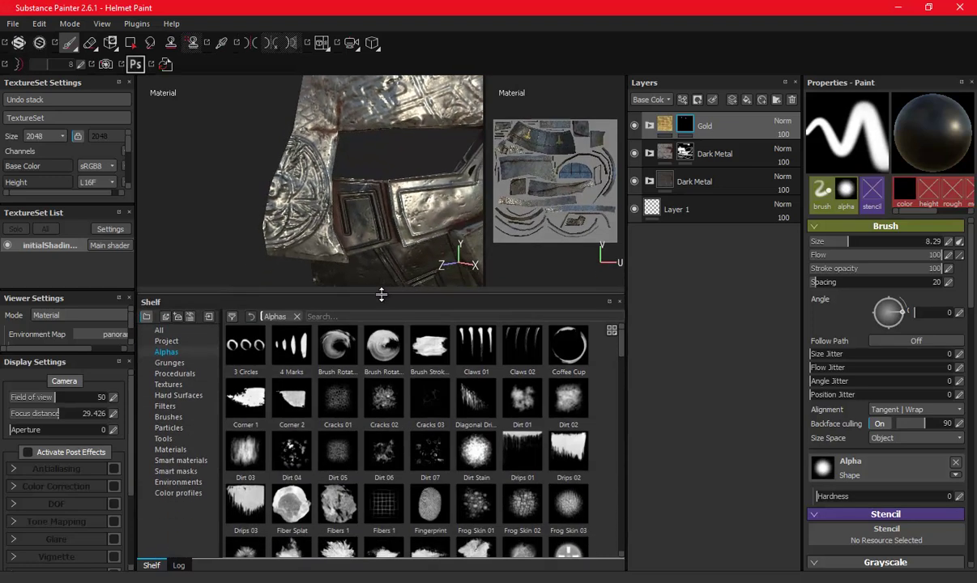
left_click(169, 414)
left_click(177, 396)
left_click(172, 383)
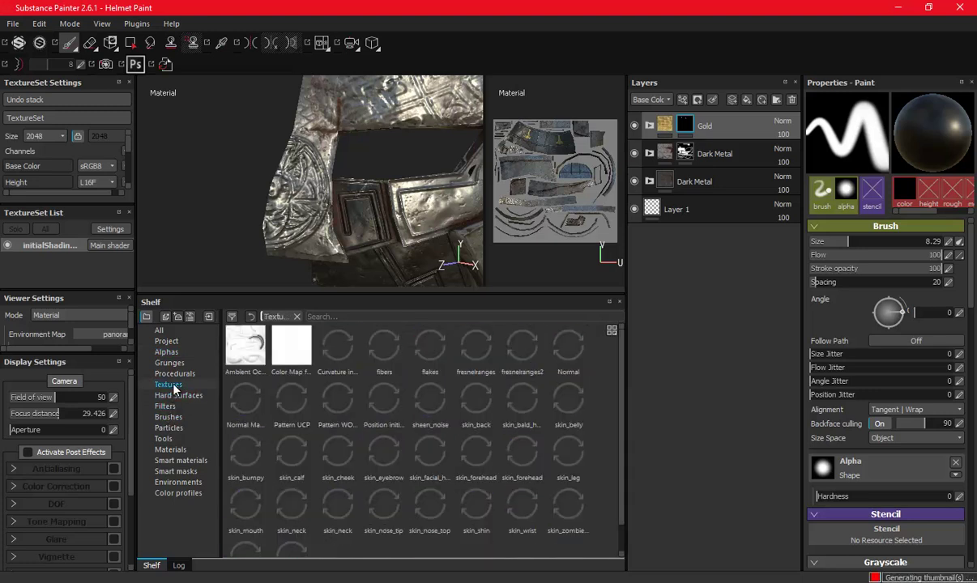
left_click(175, 373)
left_click(170, 363)
scroll(335, 400, "down", 3)
left_click(166, 352)
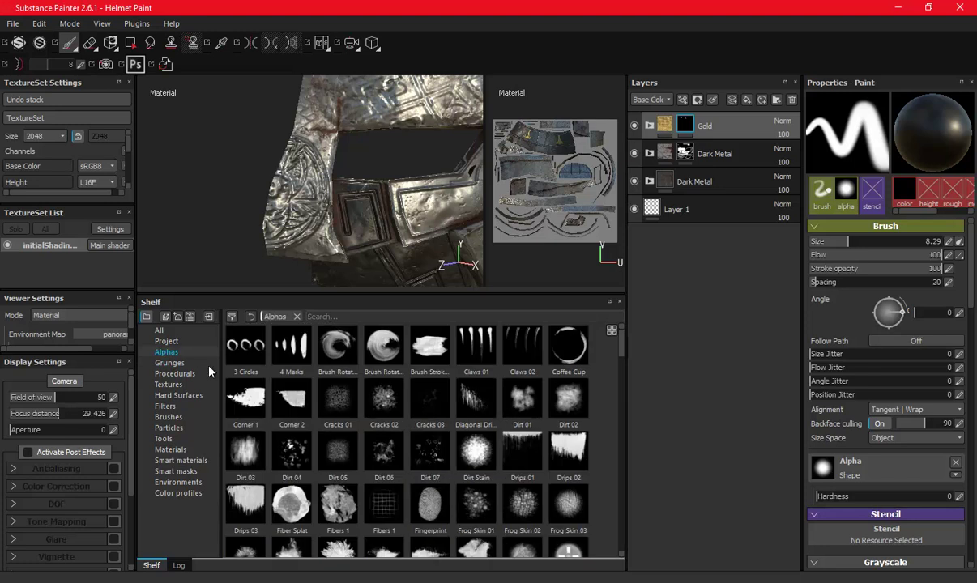
- Assign the Shape Circle Squeeze alpha to the brush
scroll(378, 397, "down", 3)
scroll(427, 435, "down", 3)
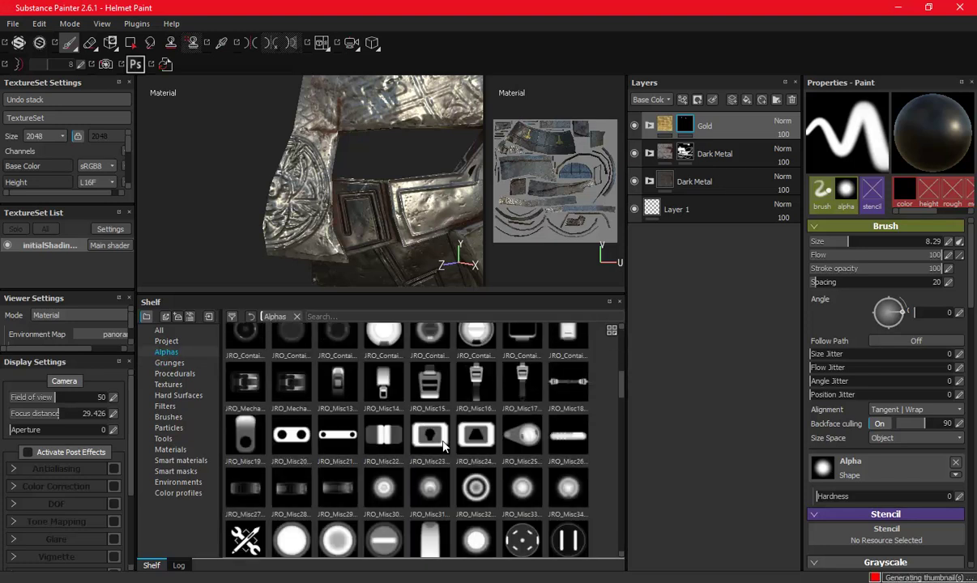
scroll(443, 446, "down", 3)
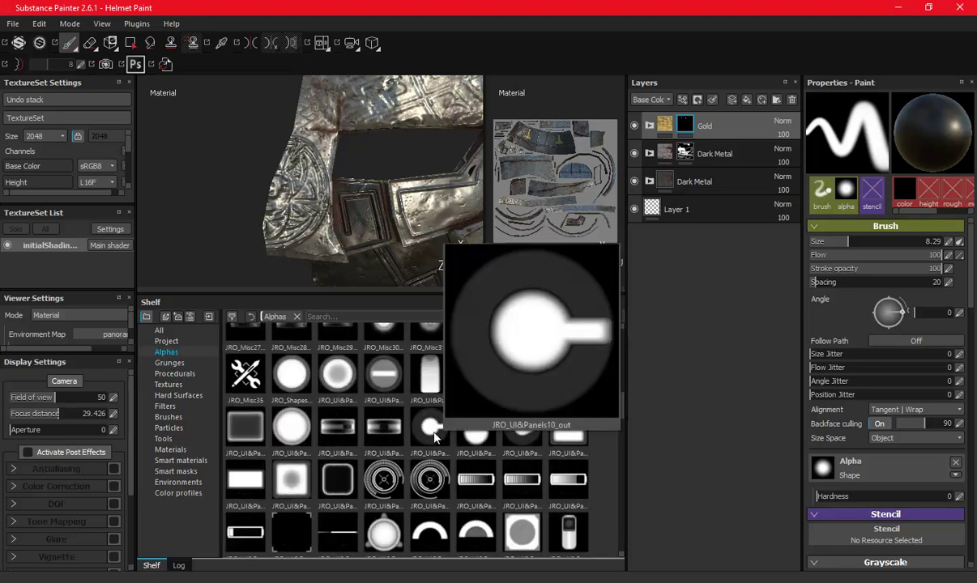
scroll(437, 447, "down", 3)
scroll(428, 457, "down", 3)
scroll(427, 458, "down", 3)
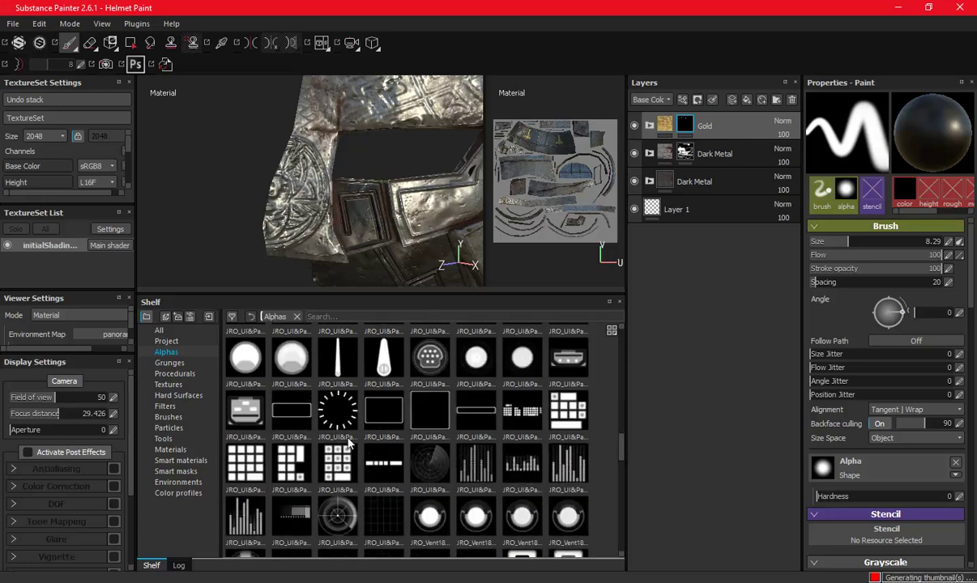
scroll(417, 458, "down", 3)
scroll(409, 459, "down", 3)
scroll(407, 456, "down", 3)
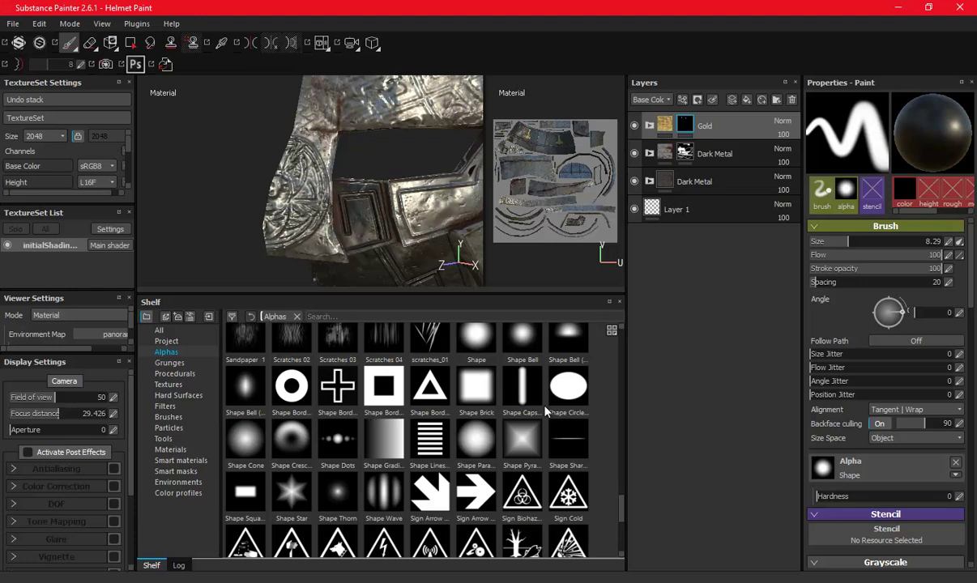
left_click(571, 390)
- Restore viewport space and orbit the helmet to face the side plate
scroll(528, 409, "down", 5)
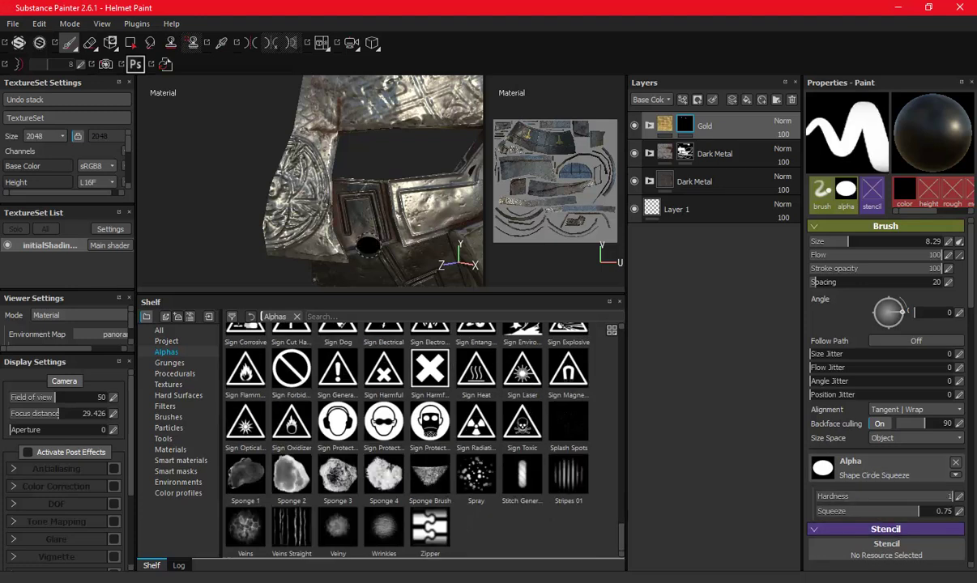
left_click_drag(380, 297, 384, 402)
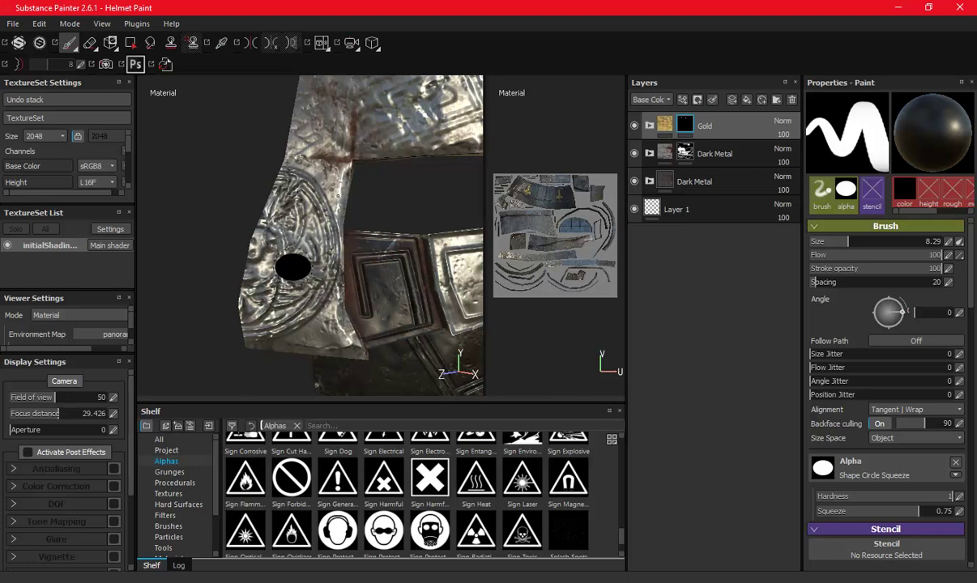
left_click_drag(279, 271, 315, 273, "alt")
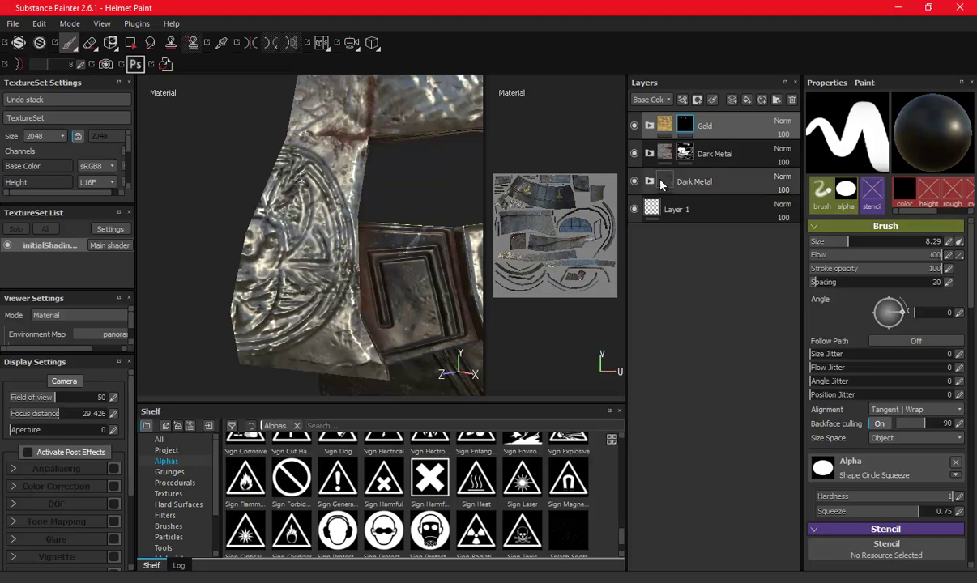
- Hide both Dark Metal layers, set the brush colour to pure white, then show them again
left_click(634, 153)
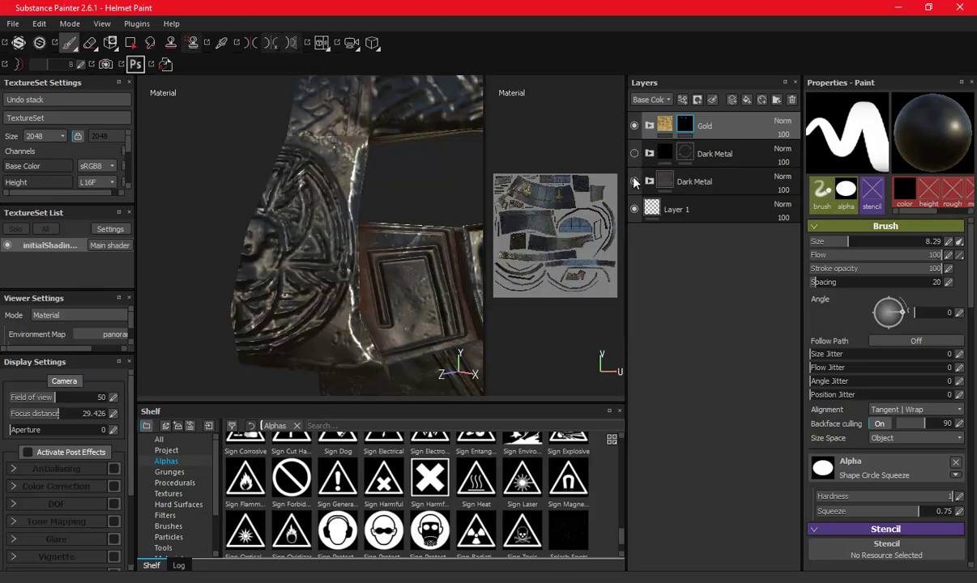
left_click(634, 180)
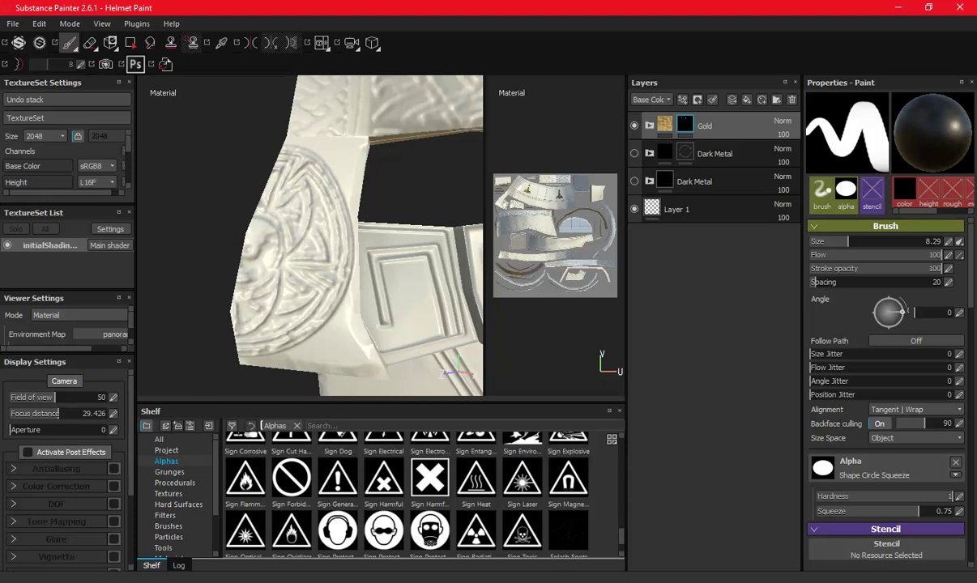
left_click(904, 190)
left_click_drag(814, 454, 975, 460)
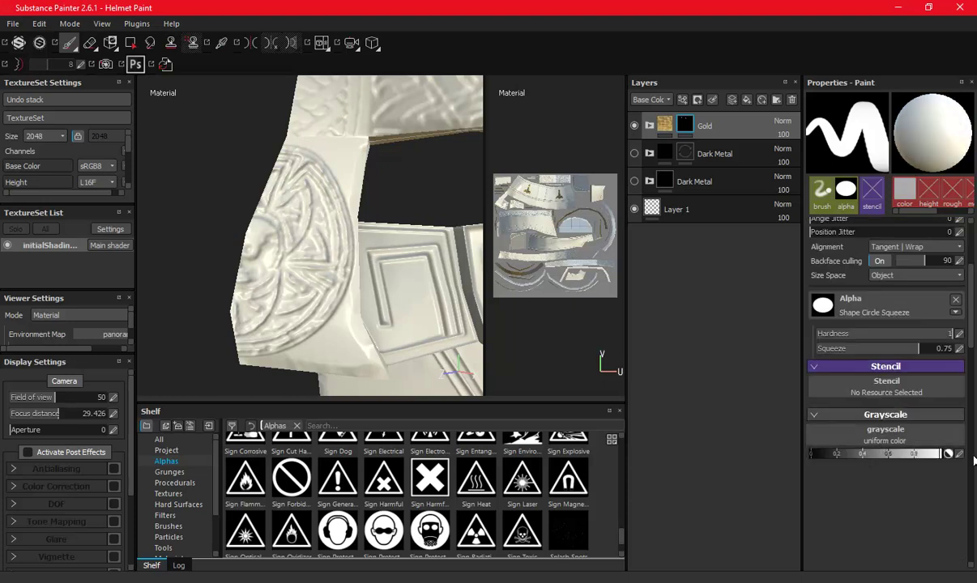
left_click(634, 181)
left_click(635, 153)
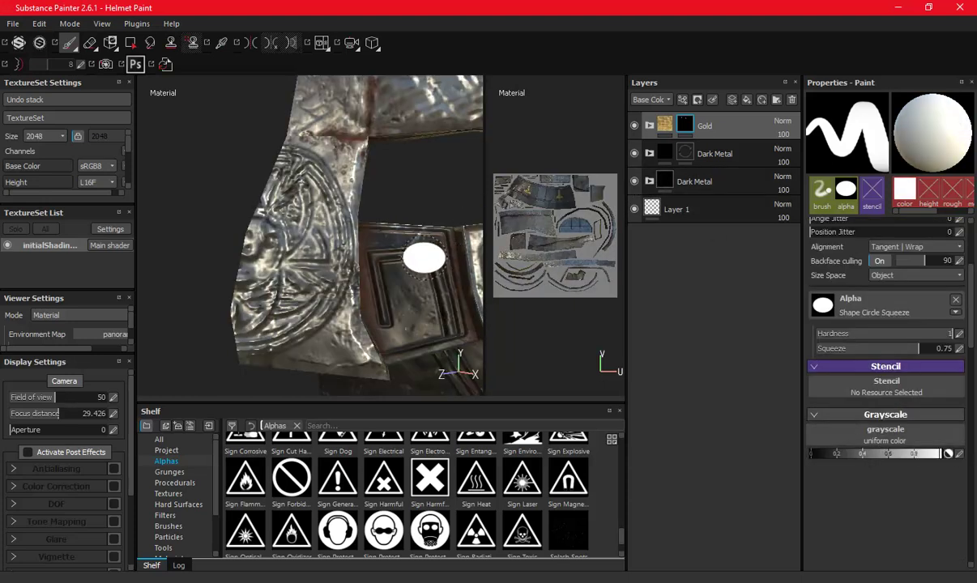
- Paint the round side-plate medallion gold, checking it from several angles
left_click(308, 237)
left_click_drag(311, 238, 338, 241)
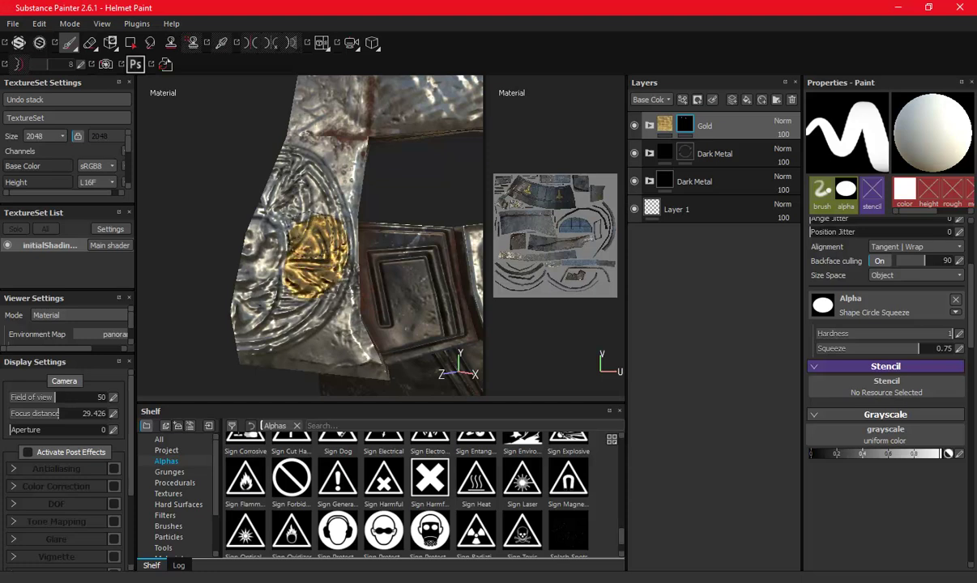
mouse_move(279, 264)
left_mouse_down("alt")
mouse_move(318, 279)
mouse_move(289, 281)
mouse_move(299, 251)
left_mouse_up("alt")
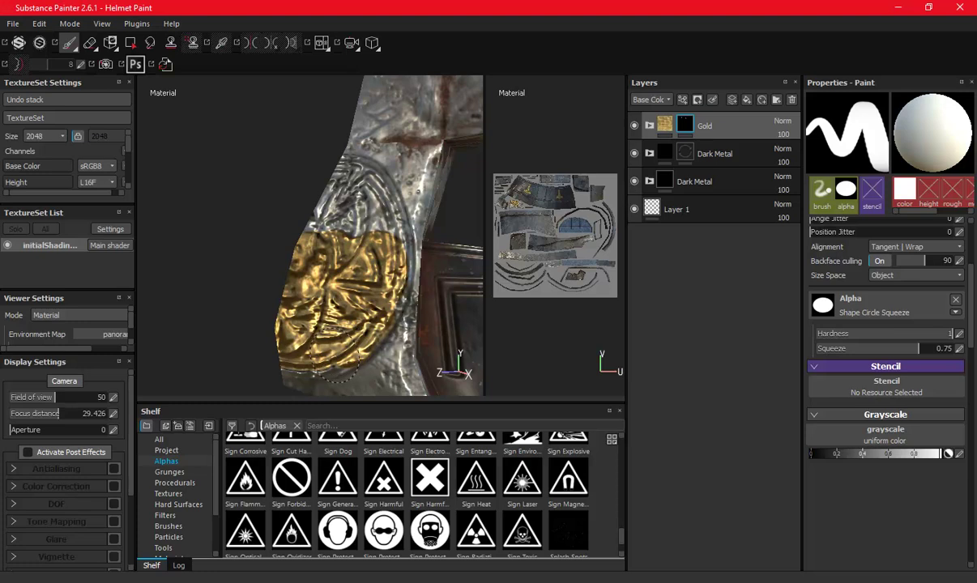
mouse_move(266, 350)
left_mouse_down()
mouse_move(291, 369)
mouse_move(403, 284)
mouse_move(344, 328)
mouse_move(279, 277)
left_mouse_up()
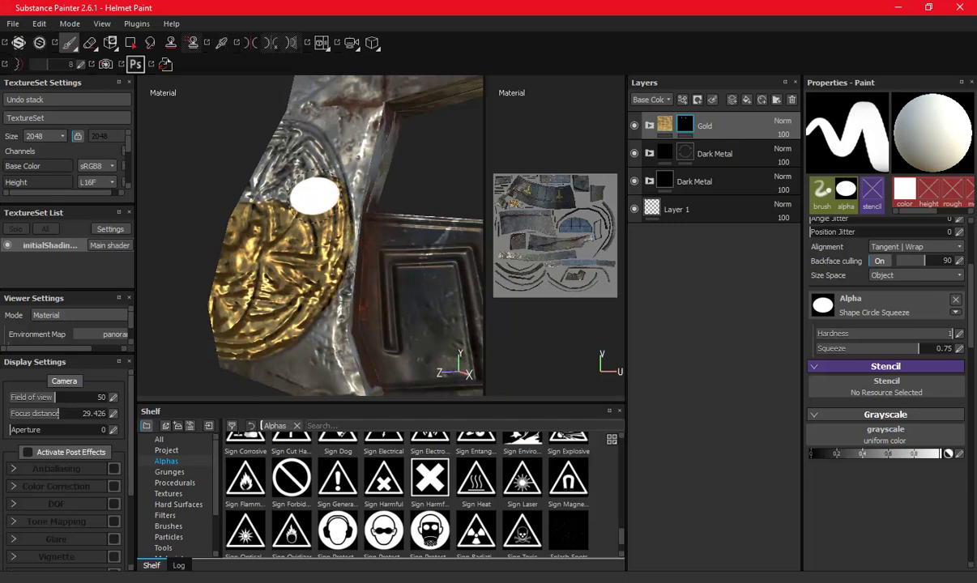
left_click_drag(315, 196, 236, 257, "alt")
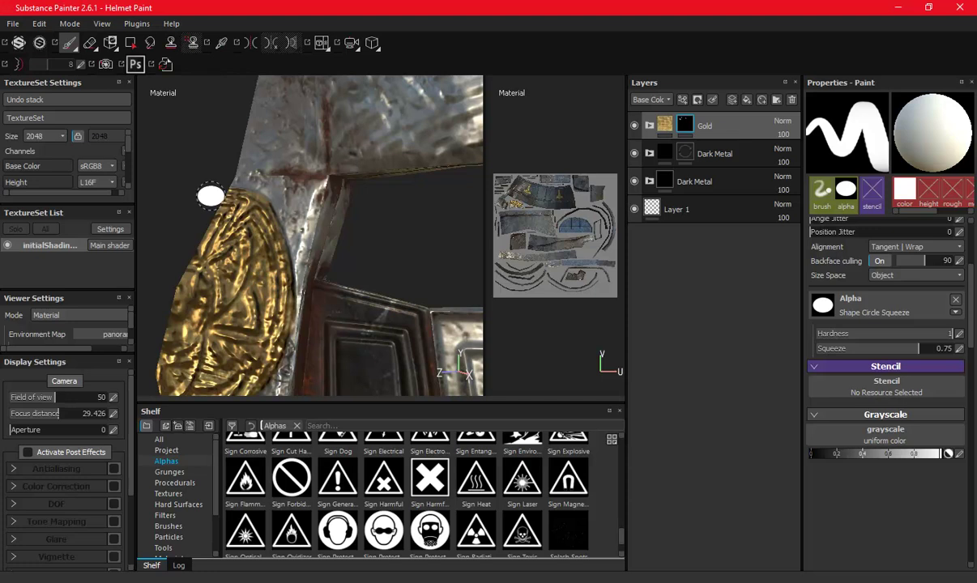
mouse_move(427, 264)
left_mouse_down("alt")
mouse_move(342, 236)
mouse_move(272, 229)
mouse_move(272, 257)
left_mouse_up("alt")
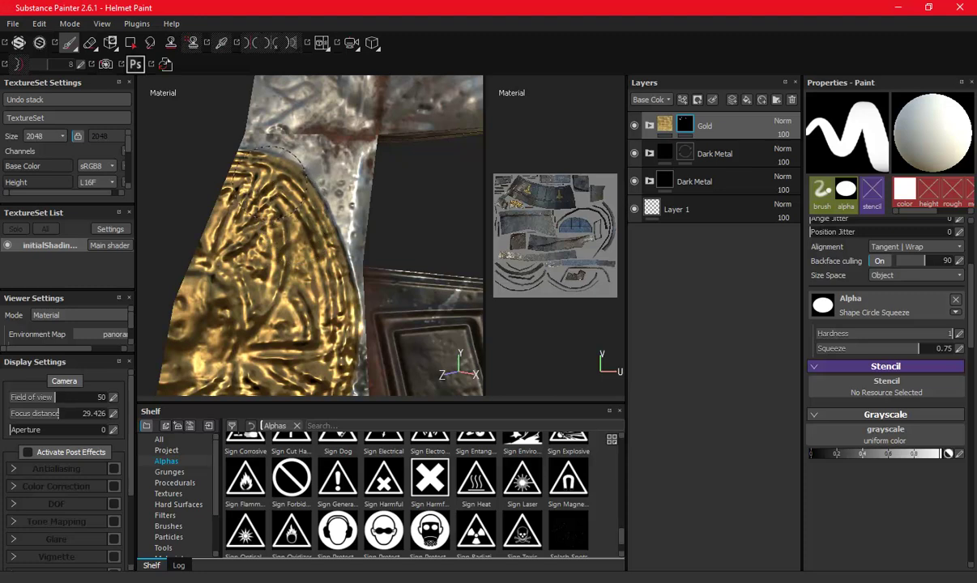
left_click_drag(436, 294, 307, 263, "alt")
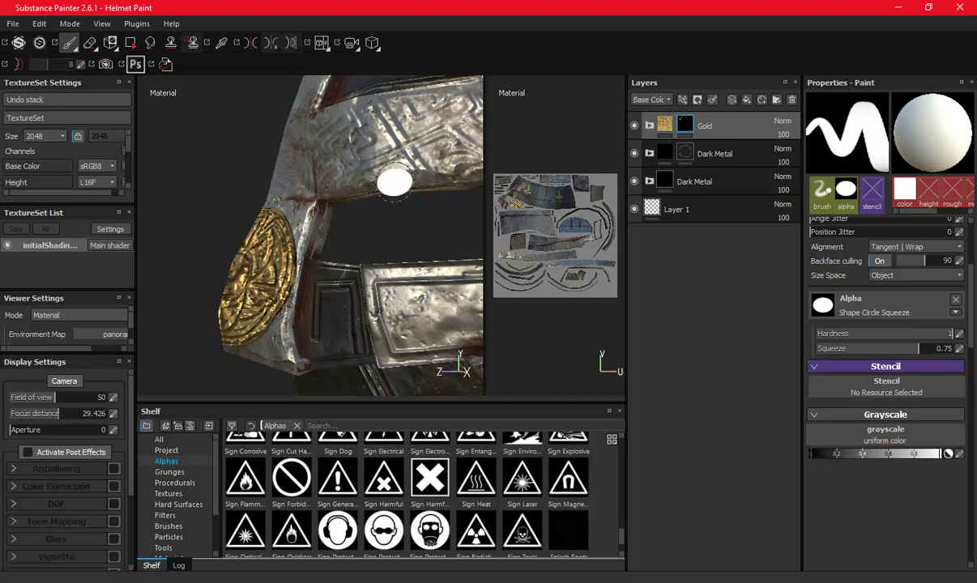
left_click_drag(392, 181, 268, 194, "alt")
- Assign the JRO_UI&Panels36_in alpha to the brush
scroll(286, 224, "up", 3)
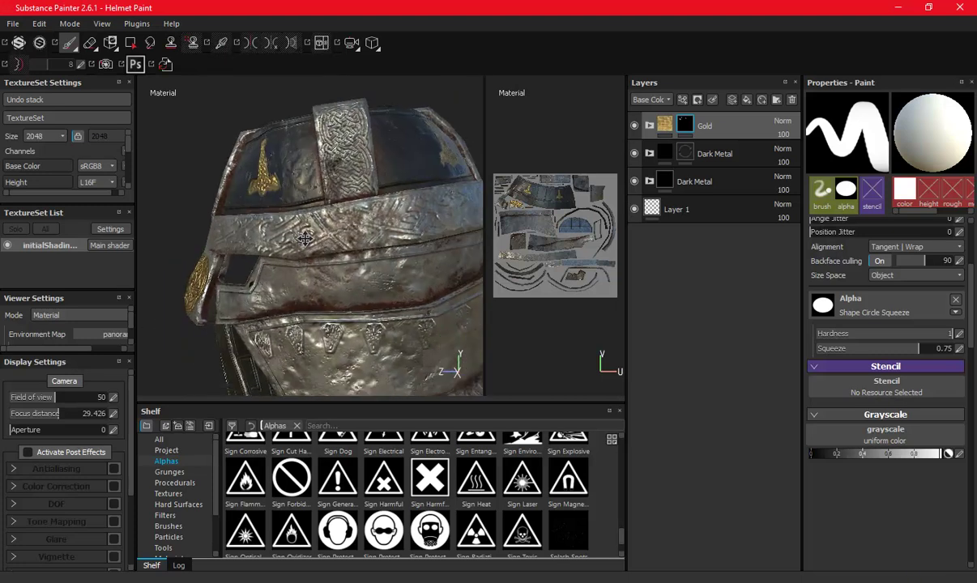
mouse_move(386, 202)
left_mouse_down("alt")
mouse_move(331, 228)
mouse_move(377, 220)
mouse_move(366, 230)
mouse_move(386, 246)
left_mouse_up("alt")
scroll(378, 220, "up", 3)
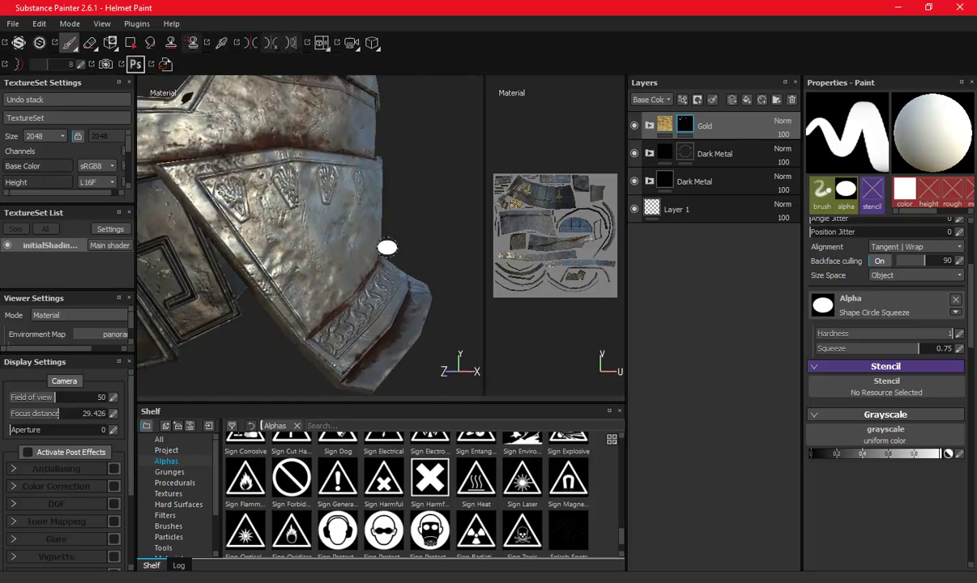
scroll(480, 504, "down", 3)
scroll(480, 503, "down", 3)
scroll(481, 504, "down", 3)
scroll(480, 504, "down", 3)
scroll(455, 502, "down", 3)
scroll(454, 502, "down", 3)
scroll(427, 500, "down", 3)
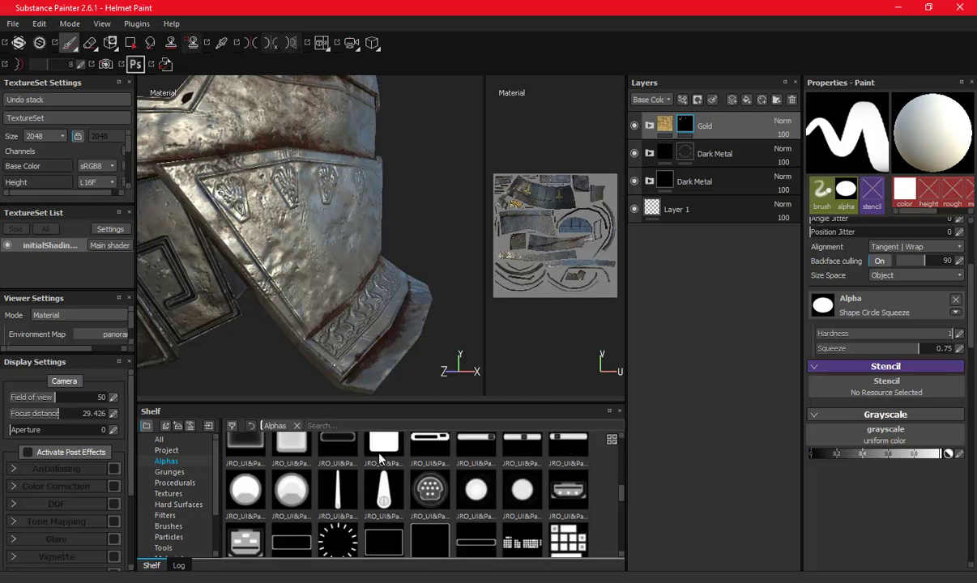
left_click(379, 450)
- Enlarge the viewport and frame the embossed panel up close
left_click_drag(416, 403, 416, 477)
mouse_move(302, 240)
left_mouse_down("alt")
mouse_move(258, 252)
mouse_move(338, 261)
left_mouse_up("alt")
mouse_move(338, 262)
right_mouse_down("alt")
mouse_move(401, 284)
mouse_move(365, 266)
right_mouse_up("alt")
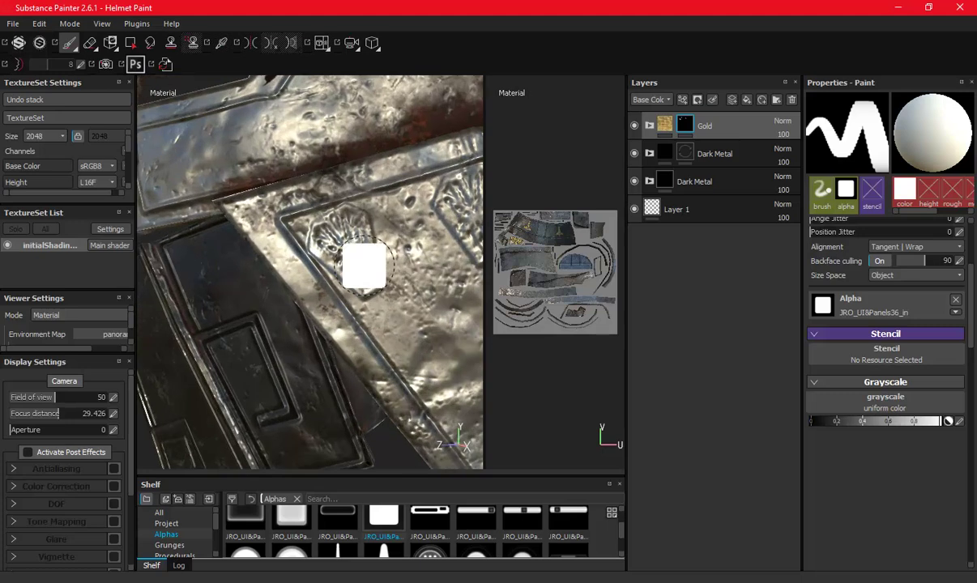
left_click_drag(364, 265, 287, 276, "alt")
middle_click_drag(287, 276, 298, 283, "alt")
right_click_drag(299, 283, 315, 293, "alt")
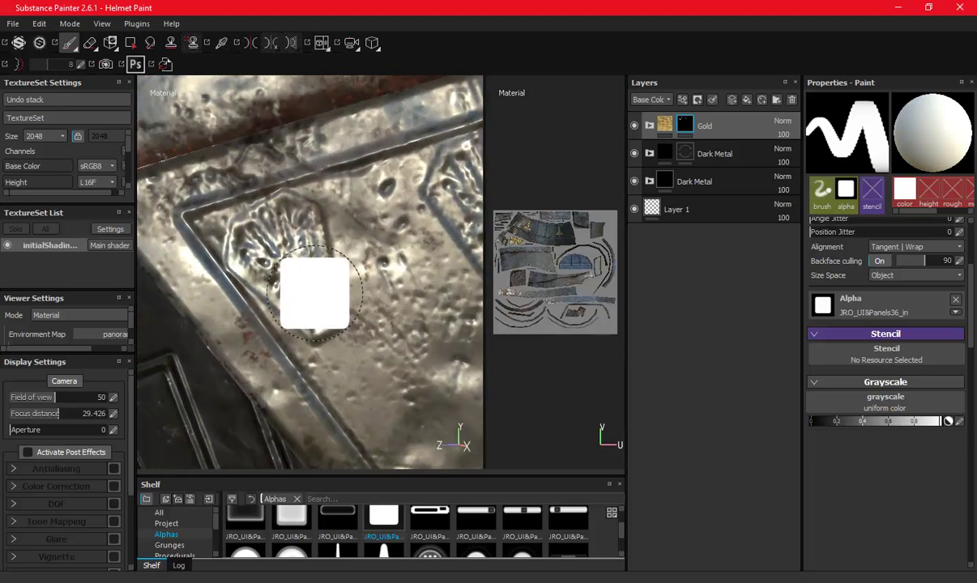
- Enlarge the shelf and pick the soft round Shape alpha for the brush
left_click_drag(386, 480, 390, 273)
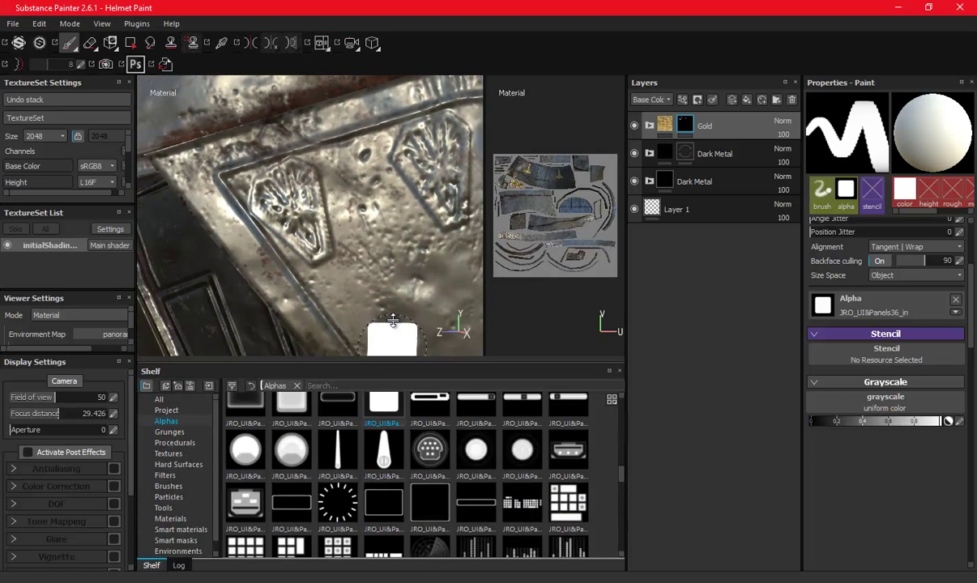
scroll(437, 435, "up", 3)
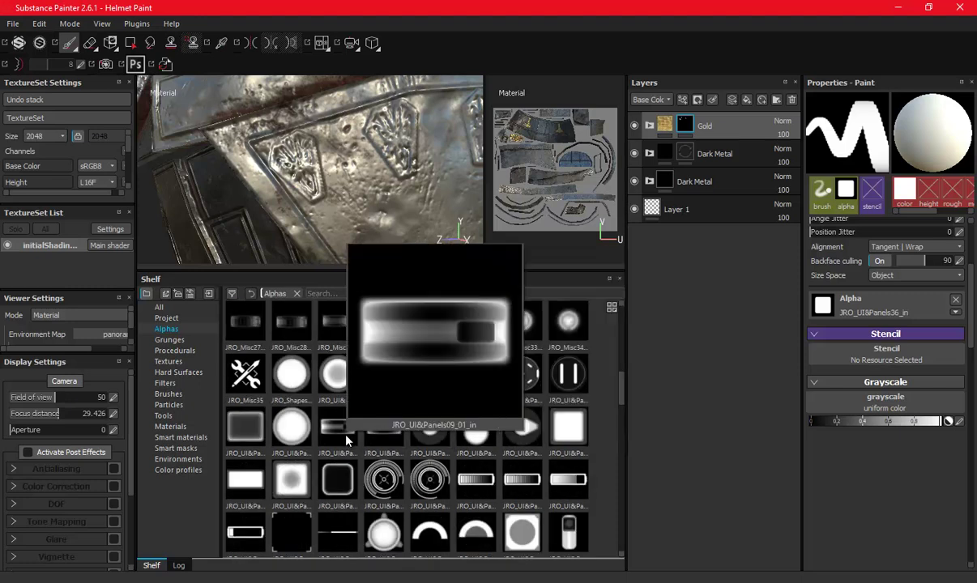
scroll(478, 446, "up", 5)
scroll(499, 459, "up", 3)
mouse_move(619, 323)
left_mouse_down()
mouse_move(624, 496)
mouse_move(630, 516)
mouse_move(634, 507)
left_mouse_up()
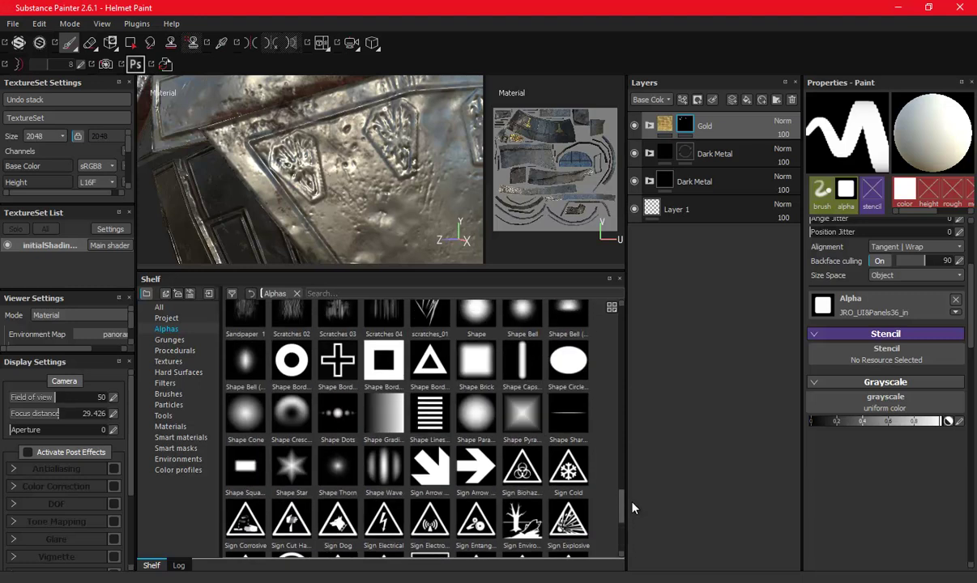
left_click_drag(633, 508, 637, 494)
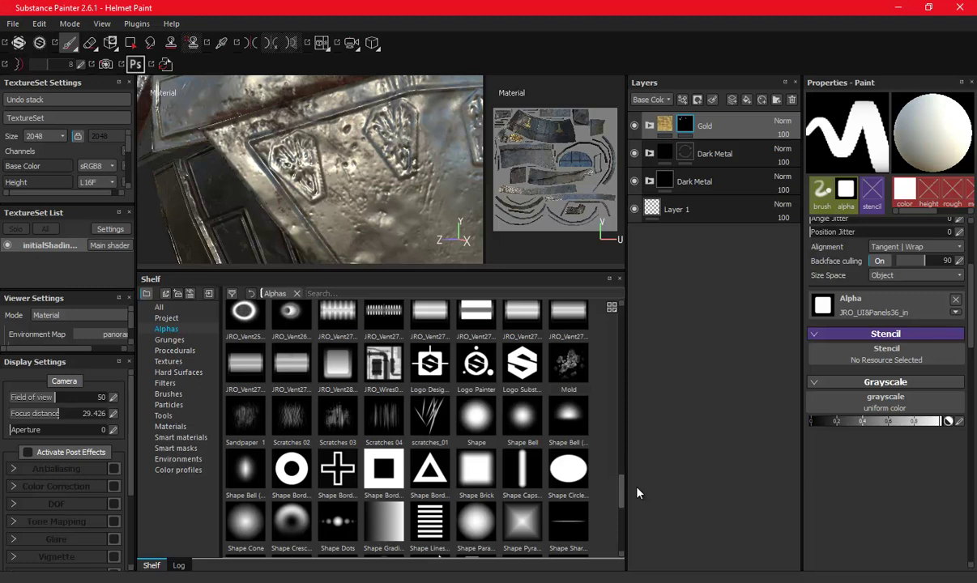
scroll(492, 455, "up", 2)
left_click(486, 436)
mouse_move(477, 421)
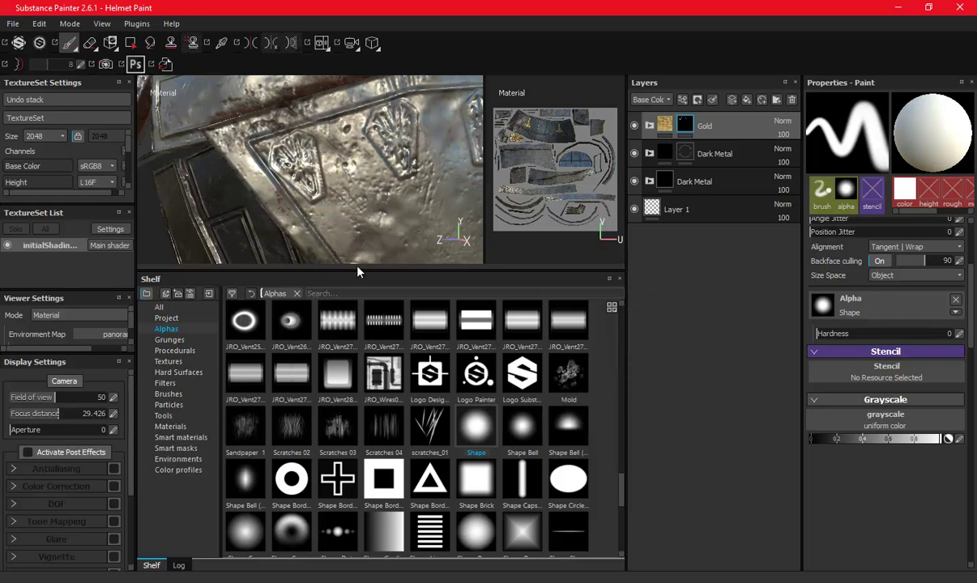
- Paint the shield emblem's engraving, centre and upper-left area gold
left_click_drag(359, 270, 395, 441)
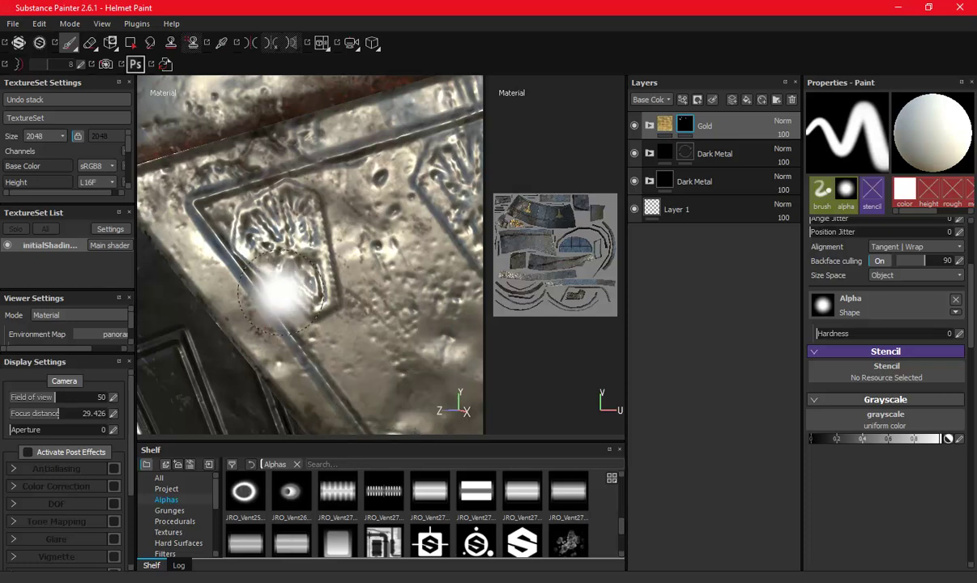
mouse_move(283, 218)
right_mouse_down("shift")
mouse_move(355, 237)
mouse_move(287, 217)
right_mouse_up("shift")
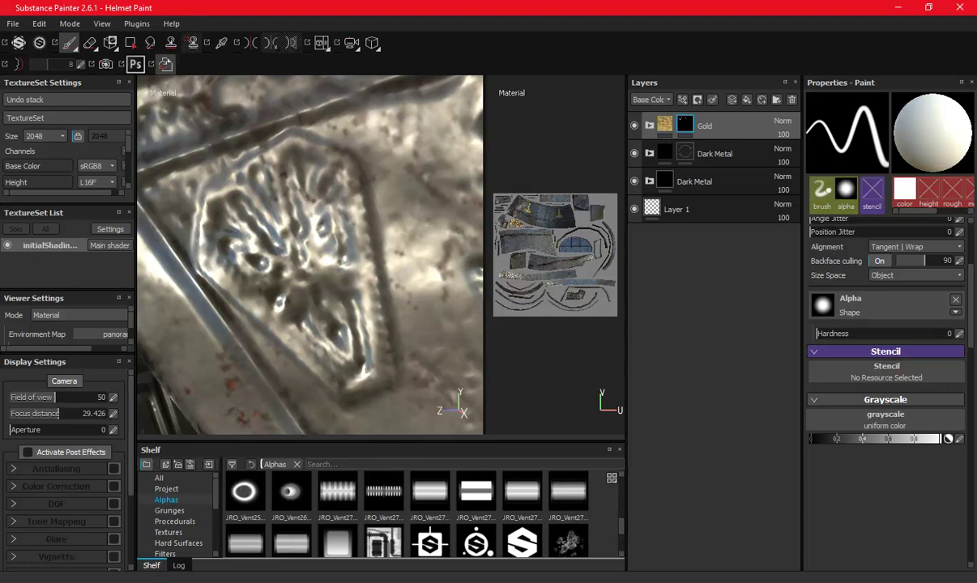
mouse_move(277, 186)
left_mouse_down()
mouse_move(297, 161)
mouse_move(269, 154)
mouse_move(219, 185)
mouse_move(217, 229)
mouse_move(202, 237)
mouse_move(344, 369)
mouse_move(371, 348)
mouse_move(341, 231)
mouse_move(350, 211)
mouse_move(328, 162)
mouse_move(309, 158)
mouse_move(321, 168)
left_mouse_up()
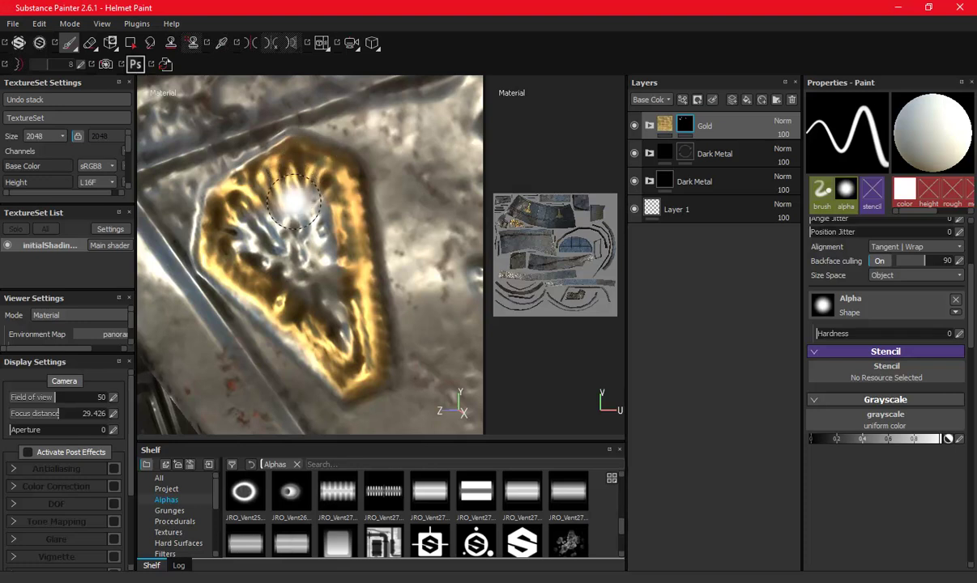
mouse_move(296, 209)
left_mouse_down()
mouse_move(284, 223)
mouse_move(282, 211)
left_mouse_up()
mouse_move(265, 206)
left_mouse_down()
mouse_move(235, 239)
mouse_move(247, 267)
mouse_move(276, 252)
mouse_move(320, 279)
mouse_move(343, 321)
mouse_move(338, 357)
mouse_move(328, 356)
mouse_move(347, 379)
mouse_move(228, 285)
mouse_move(217, 262)
mouse_move(298, 336)
left_mouse_up()
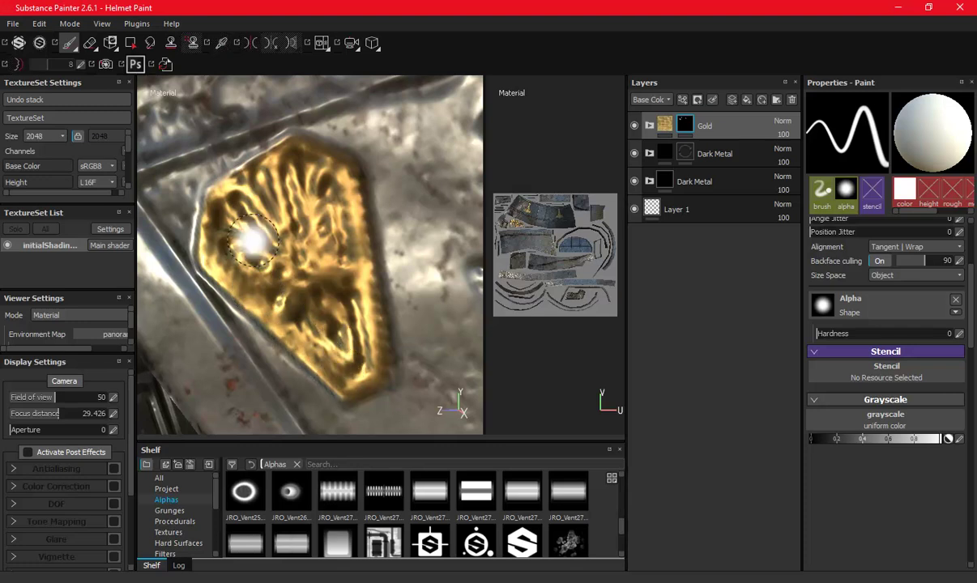
- Zoom in and paint gold across the engraved shield emblem
scroll(253, 241, "down", 3)
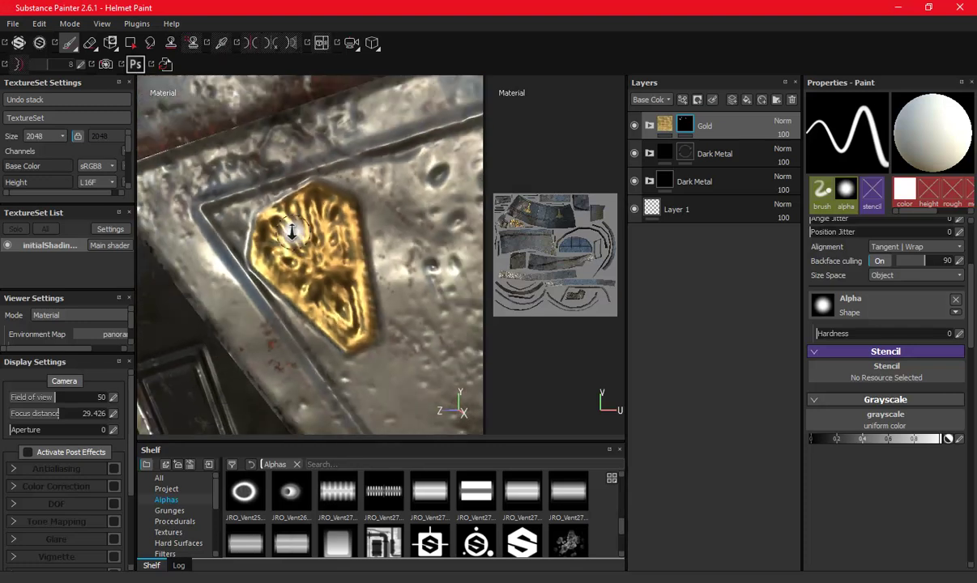
scroll(252, 240, "down", 5)
scroll(421, 237, "up", 2)
scroll(413, 241, "up", 2)
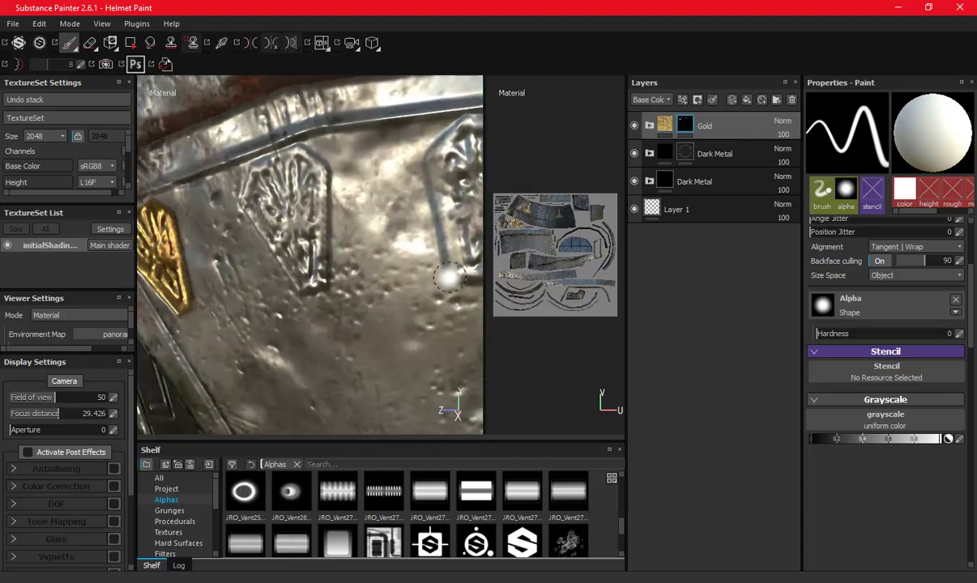
scroll(405, 243, "up", 2)
scroll(398, 246, "up", 2)
scroll(397, 245, "up", 2)
mouse_move(371, 251)
left_mouse_down("alt")
mouse_move(286, 224)
mouse_move(342, 249)
mouse_move(327, 234)
left_mouse_up("alt")
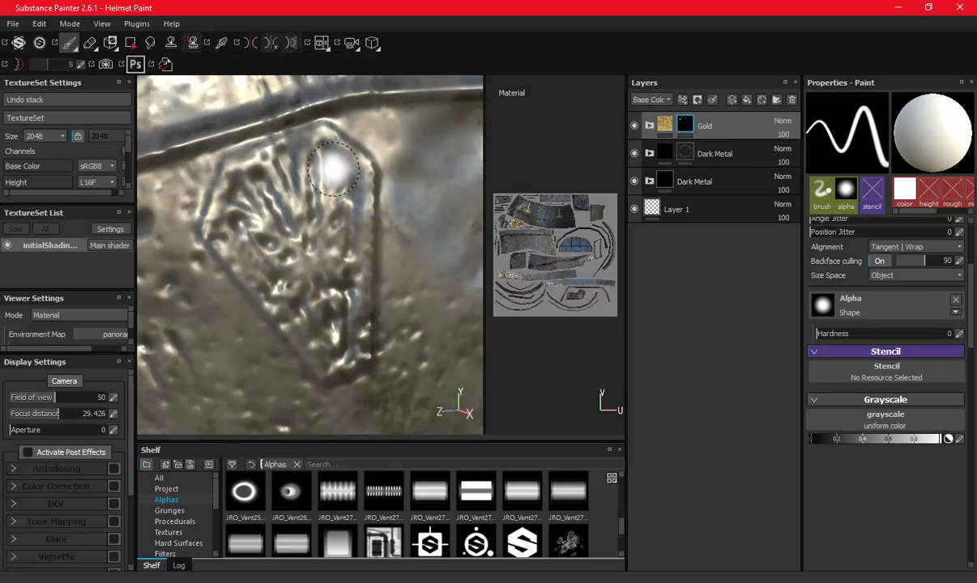
mouse_move(312, 190)
left_mouse_down()
mouse_move(260, 225)
mouse_move(227, 174)
mouse_move(217, 193)
mouse_move(230, 229)
mouse_move(217, 243)
mouse_move(301, 294)
mouse_move(332, 195)
mouse_move(345, 283)
mouse_move(356, 257)
mouse_move(328, 158)
mouse_move(306, 146)
mouse_move(310, 154)
mouse_move(239, 148)
mouse_move(249, 174)
mouse_move(324, 194)
mouse_move(316, 134)
mouse_move(305, 230)
mouse_move(341, 278)
mouse_move(344, 319)
mouse_move(332, 332)
mouse_move(311, 324)
mouse_move(326, 308)
mouse_move(299, 320)
mouse_move(296, 340)
mouse_move(323, 355)
left_mouse_up()
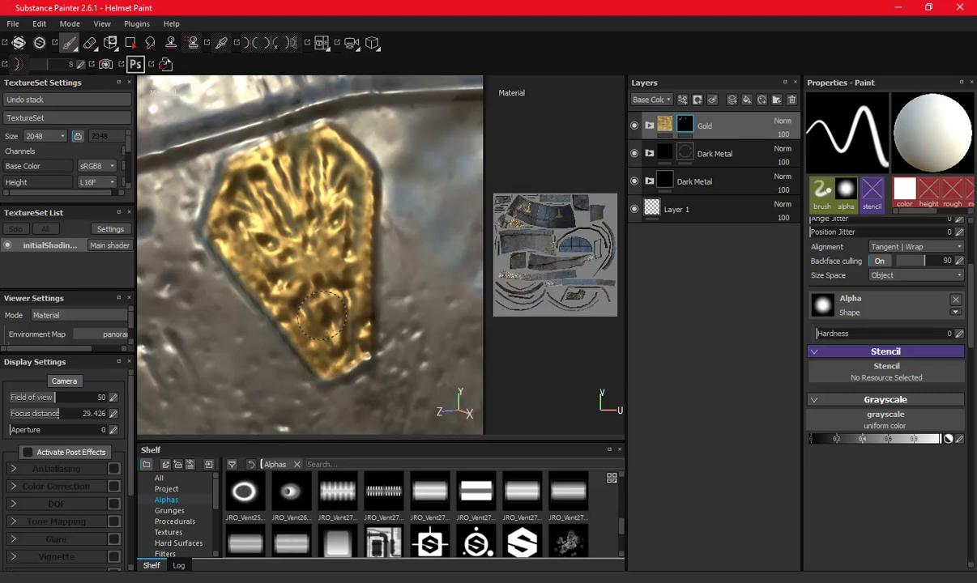
- Frame the next silver emblem and fill it with gold, edges included
mouse_move(327, 212)
right_mouse_down("alt")
mouse_move(170, 220)
mouse_move(243, 227)
right_mouse_up("alt")
left_click_drag(243, 227, 338, 280, "alt")
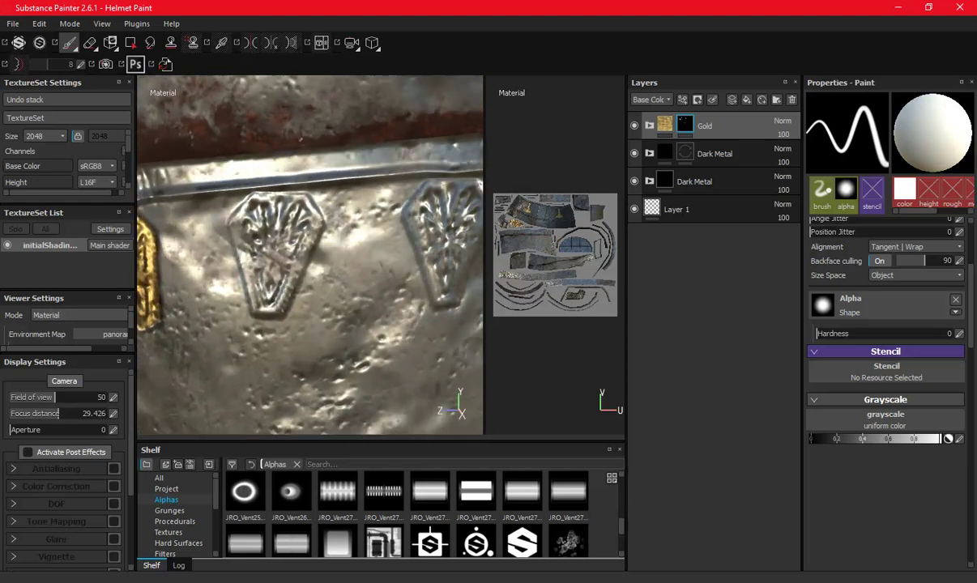
mouse_move(289, 247)
left_mouse_down("alt")
mouse_move(344, 251)
mouse_move(366, 269)
mouse_move(324, 251)
left_mouse_up("alt")
mouse_move(324, 251)
right_mouse_down("alt")
mouse_move(294, 245)
mouse_move(291, 230)
right_mouse_up("alt")
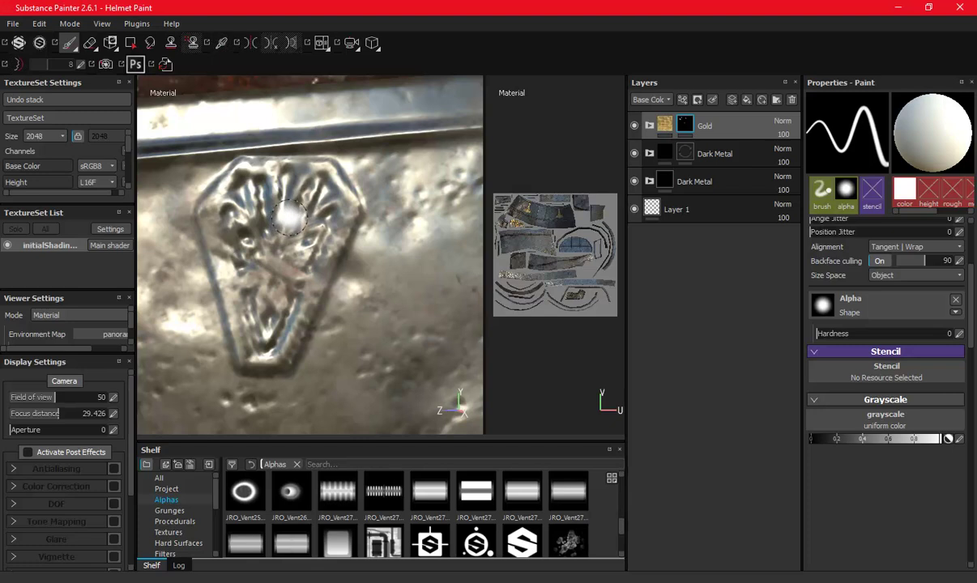
mouse_move(241, 174)
left_mouse_down()
mouse_move(207, 213)
mouse_move(215, 256)
mouse_move(236, 216)
left_mouse_up()
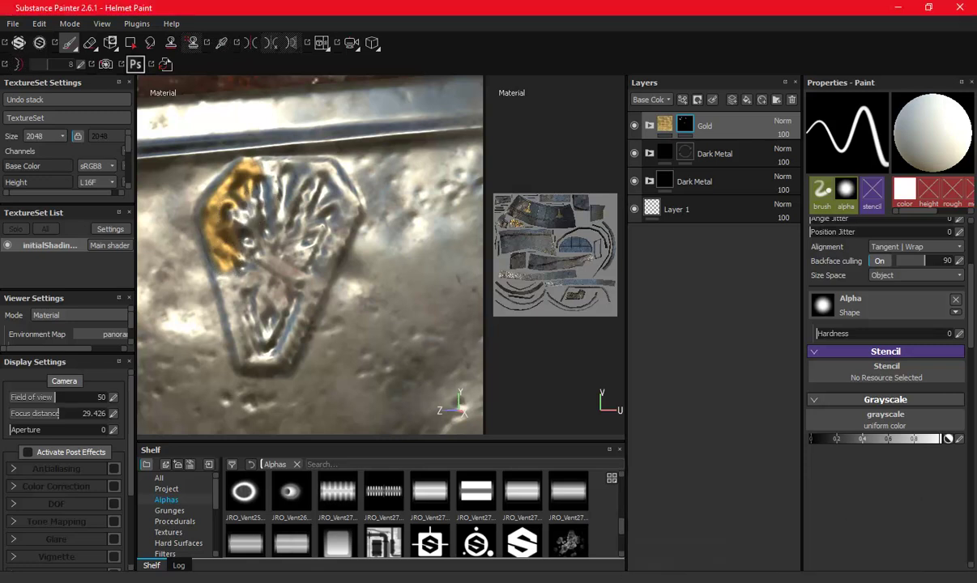
mouse_move(232, 269)
left_mouse_down()
mouse_move(219, 288)
mouse_move(244, 321)
mouse_move(241, 339)
mouse_move(257, 340)
mouse_move(320, 262)
mouse_move(336, 198)
mouse_move(324, 174)
mouse_move(255, 162)
mouse_move(284, 184)
mouse_move(218, 223)
mouse_move(251, 318)
mouse_move(304, 186)
mouse_move(292, 207)
mouse_move(260, 206)
mouse_move(261, 337)
mouse_move(249, 359)
left_mouse_up()
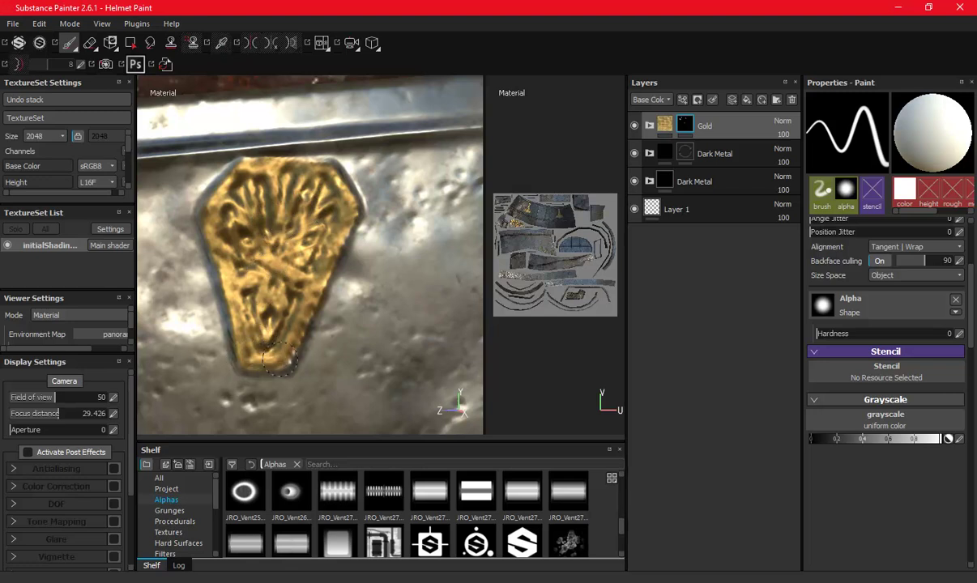
mouse_move(336, 223)
left_mouse_down()
mouse_move(306, 236)
mouse_move(220, 220)
left_mouse_up()
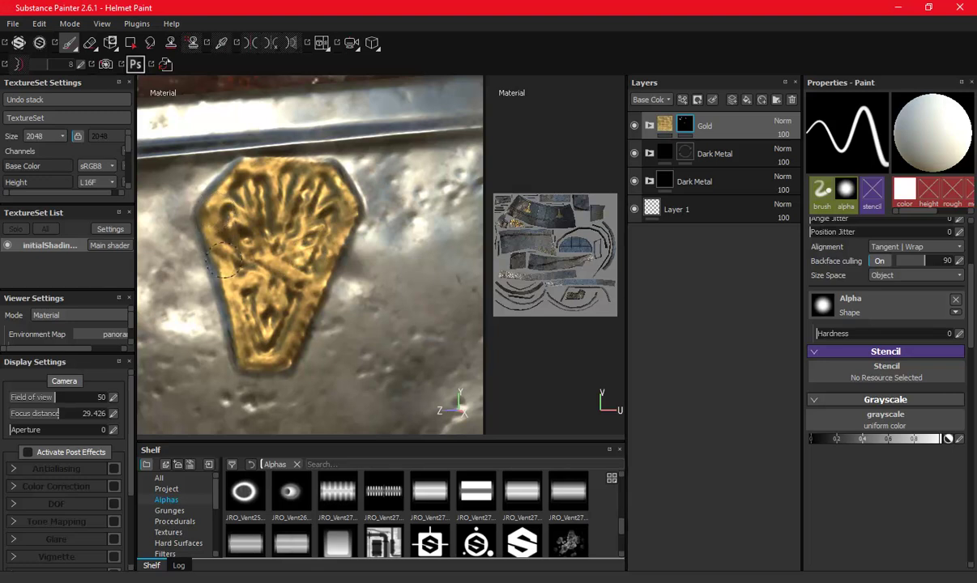
mouse_move(222, 324)
left_mouse_down()
mouse_move(243, 229)
mouse_move(217, 217)
mouse_move(225, 196)
left_mouse_up()
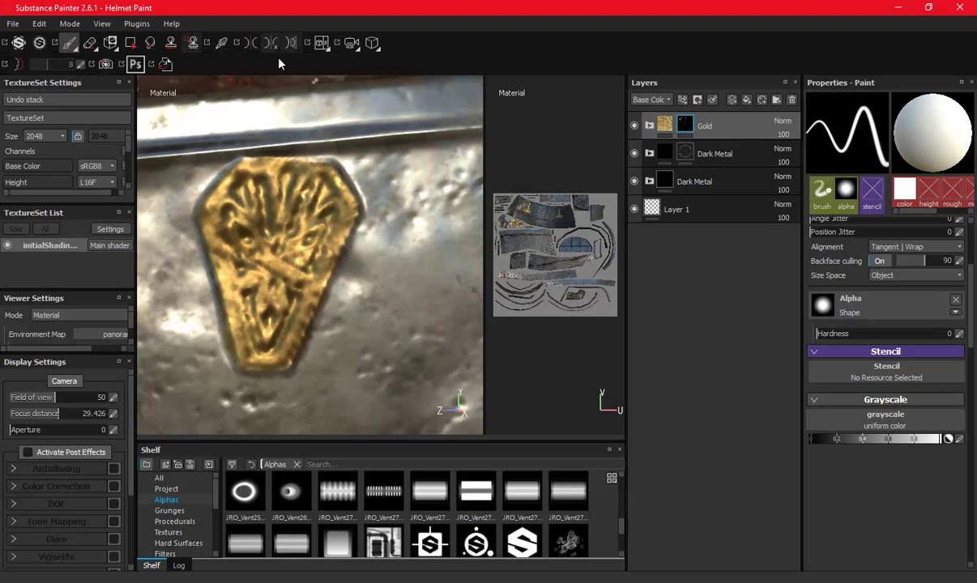
- Save the project and start gilding the next emblem's centre and upper left
mouse_move(312, 276)
left_mouse_down("alt")
mouse_move(365, 324)
mouse_move(241, 263)
mouse_move(320, 255)
left_mouse_up("alt")
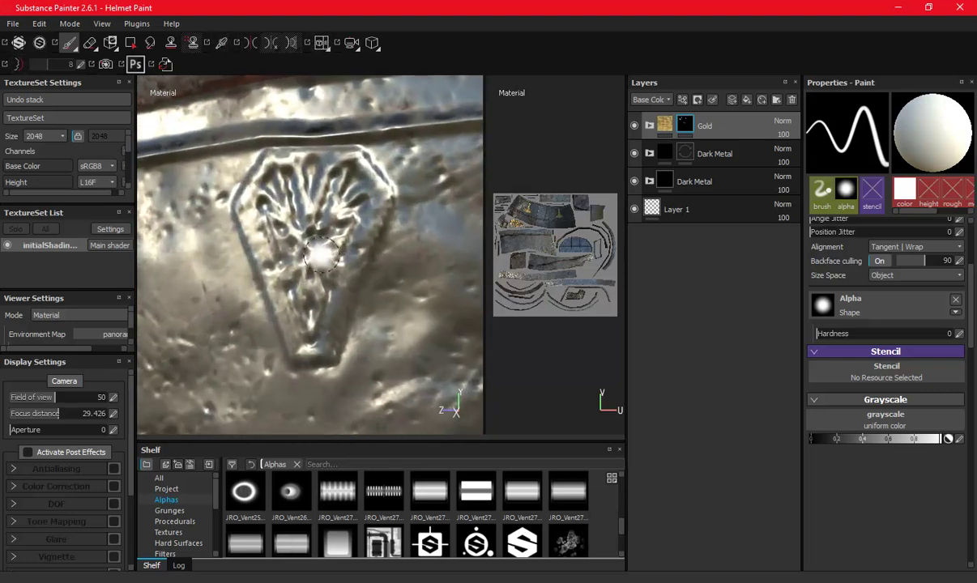
key("ctrl+s")
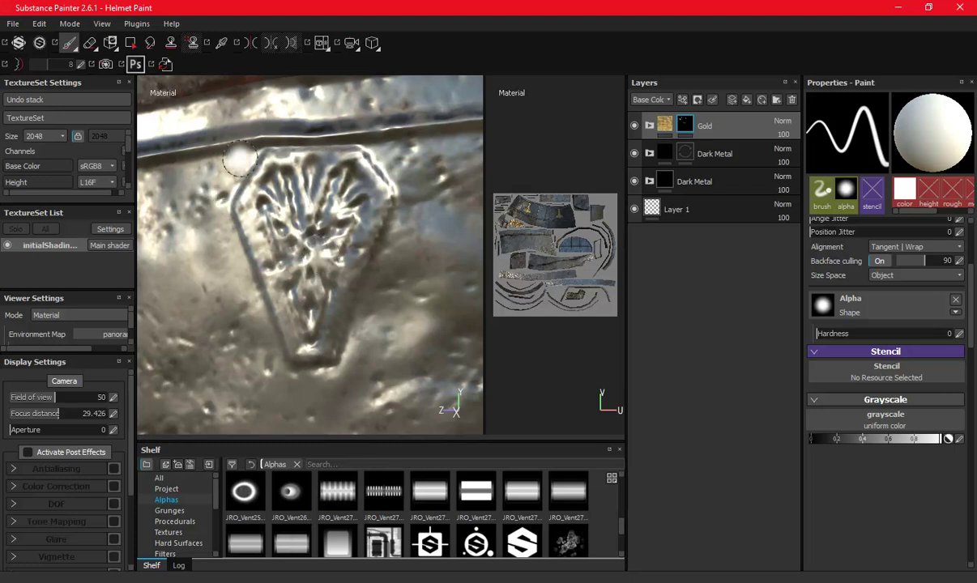
left_click(305, 212)
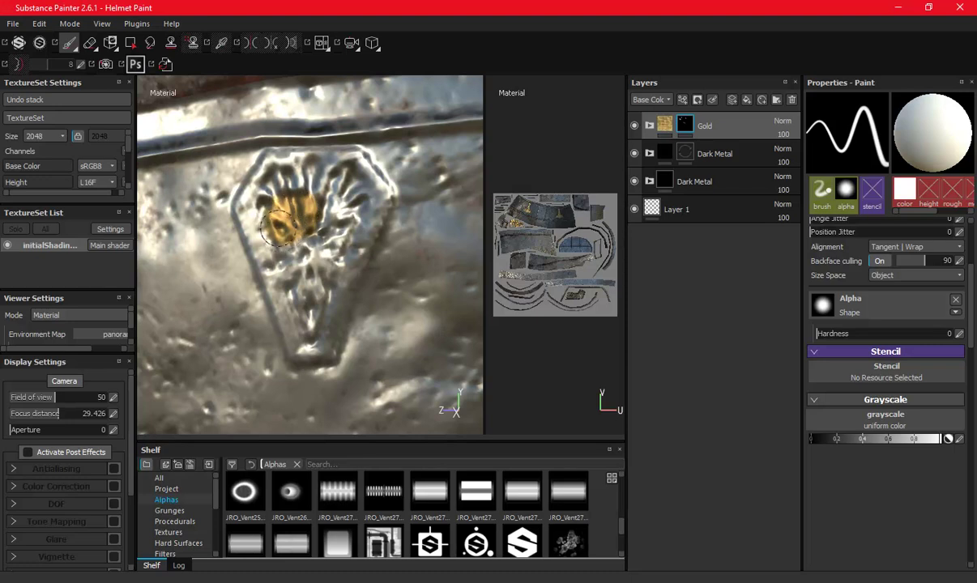
mouse_move(264, 213)
left_mouse_down()
mouse_move(275, 230)
mouse_move(261, 224)
left_mouse_up()
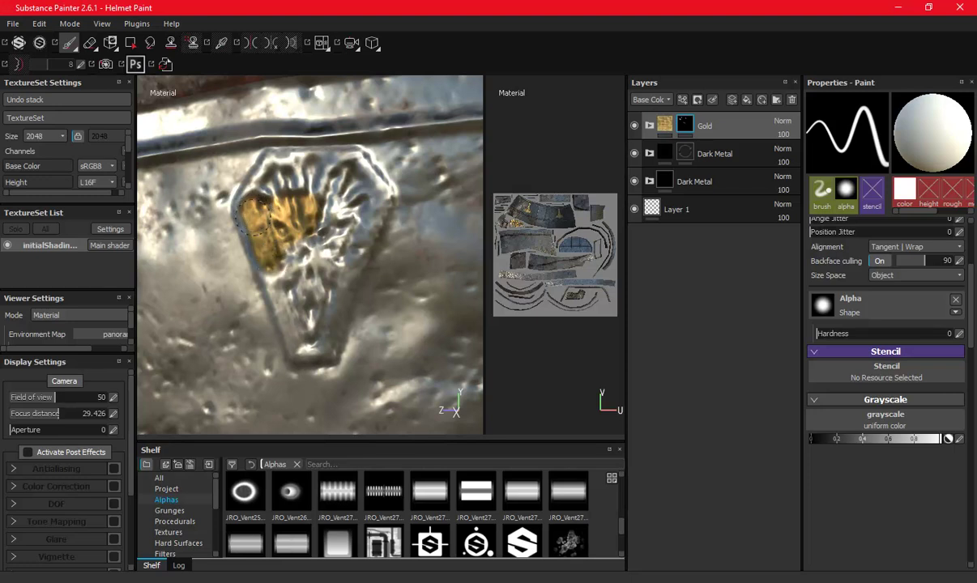
left_click_drag(256, 202, 262, 192)
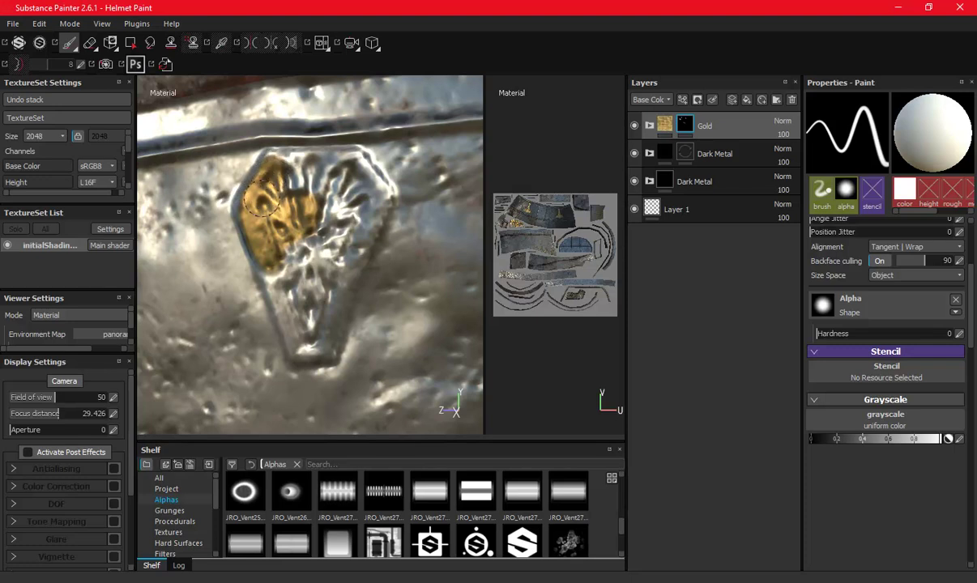
- Gild the emblem's right lobes, right edge, bottom tip and central skull
mouse_move(290, 191)
left_mouse_down()
mouse_move(277, 180)
mouse_move(316, 154)
mouse_move(337, 158)
mouse_move(376, 197)
left_mouse_up()
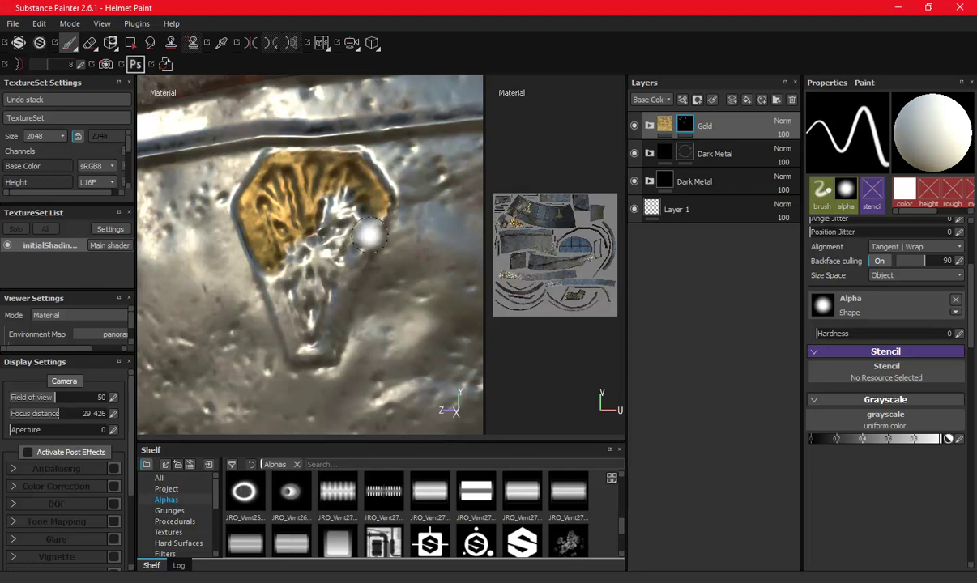
mouse_move(371, 197)
left_mouse_down()
mouse_move(336, 236)
mouse_move(356, 257)
mouse_move(322, 277)
mouse_move(334, 306)
left_mouse_up()
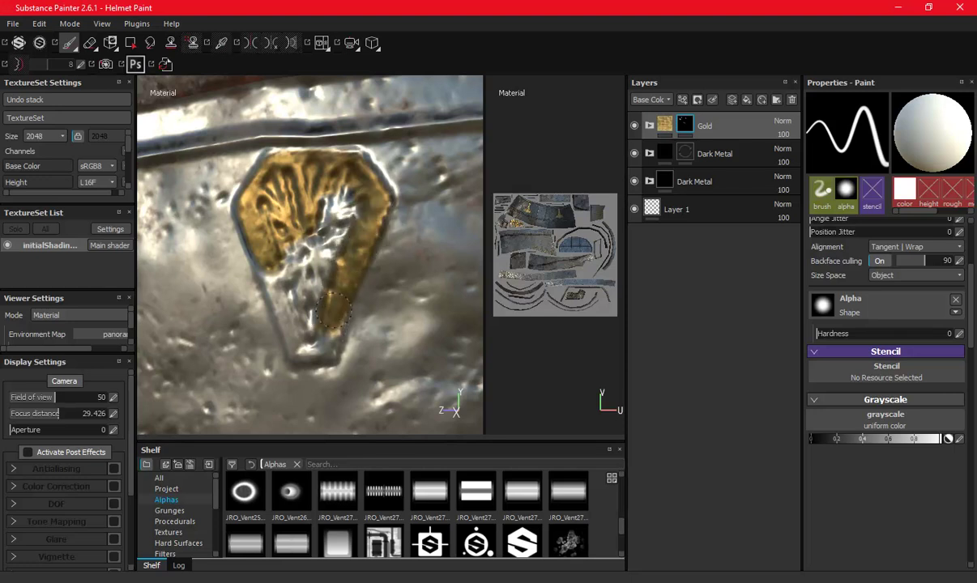
mouse_move(306, 341)
left_mouse_down()
mouse_move(267, 279)
mouse_move(289, 309)
left_mouse_up()
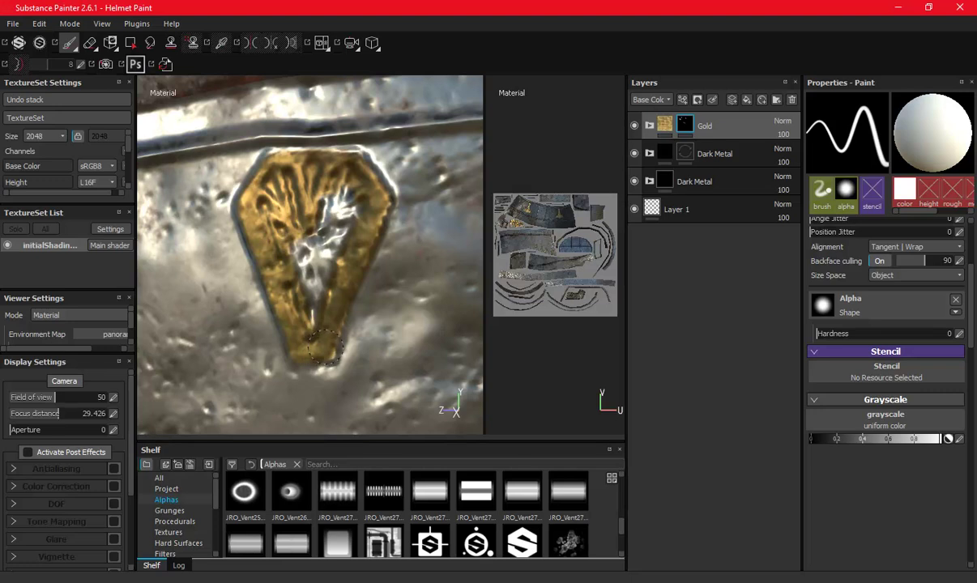
mouse_move(313, 326)
left_mouse_down()
mouse_move(320, 206)
mouse_move(275, 239)
mouse_move(349, 237)
left_mouse_up()
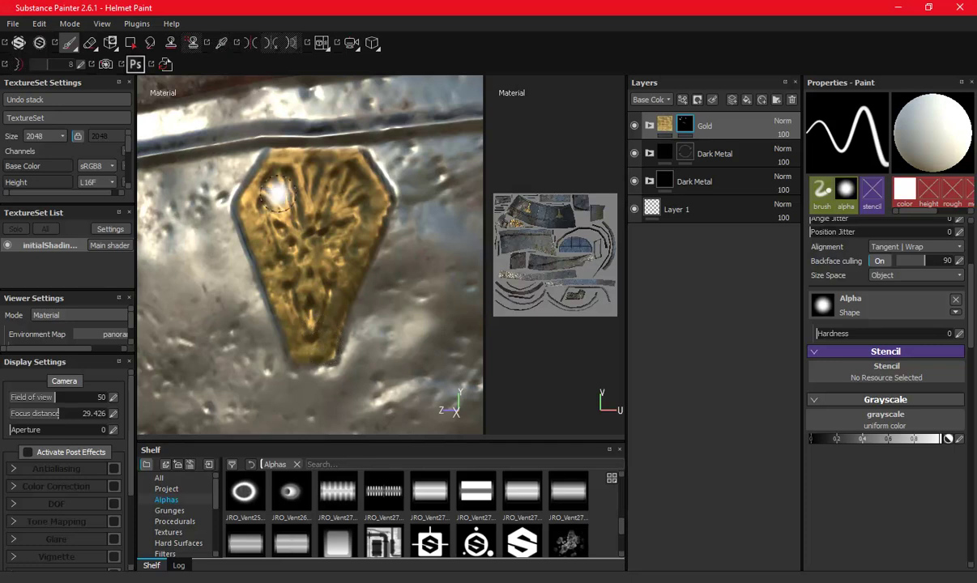
scroll(253, 169, "down", 5)
left_click_drag(253, 169, 402, 90, "alt")
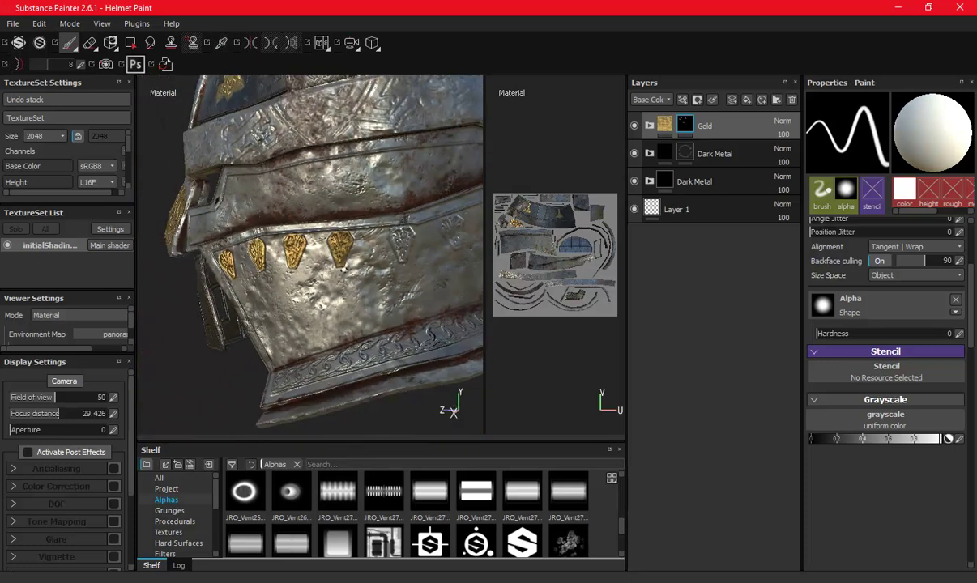
- Frame the next band emblem, paint it fully gold, then view the band at an angle
scroll(325, 253, "up", 5)
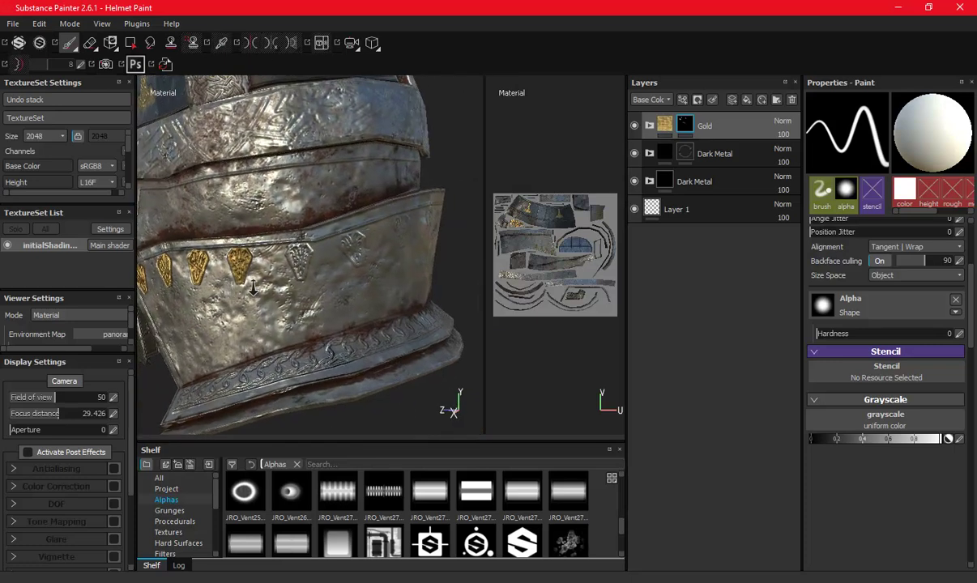
mouse_move(324, 253)
left_mouse_down("alt")
mouse_move(364, 280)
mouse_move(438, 281)
mouse_move(329, 261)
left_mouse_up("alt")
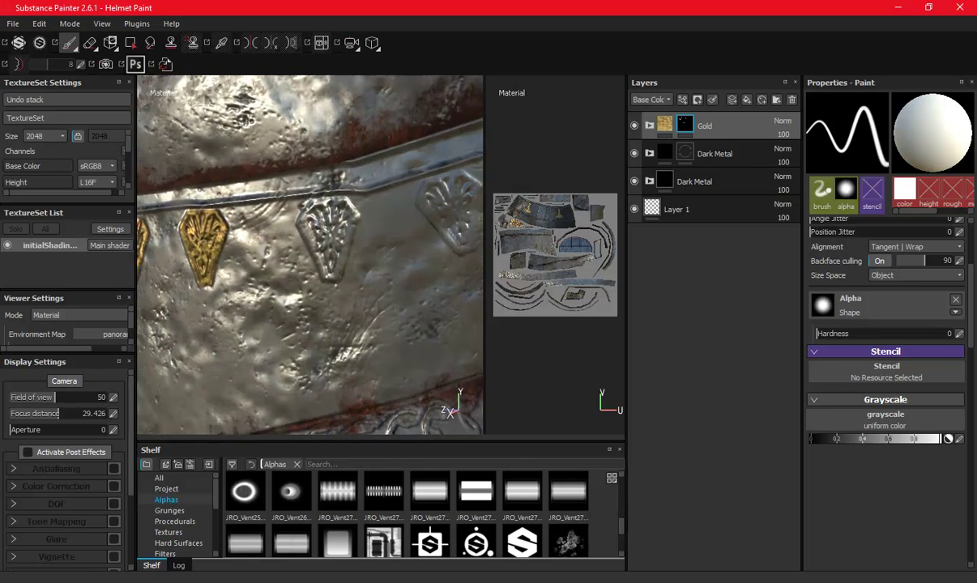
scroll(439, 282, "up", 5)
left_click_drag(239, 191, 251, 218)
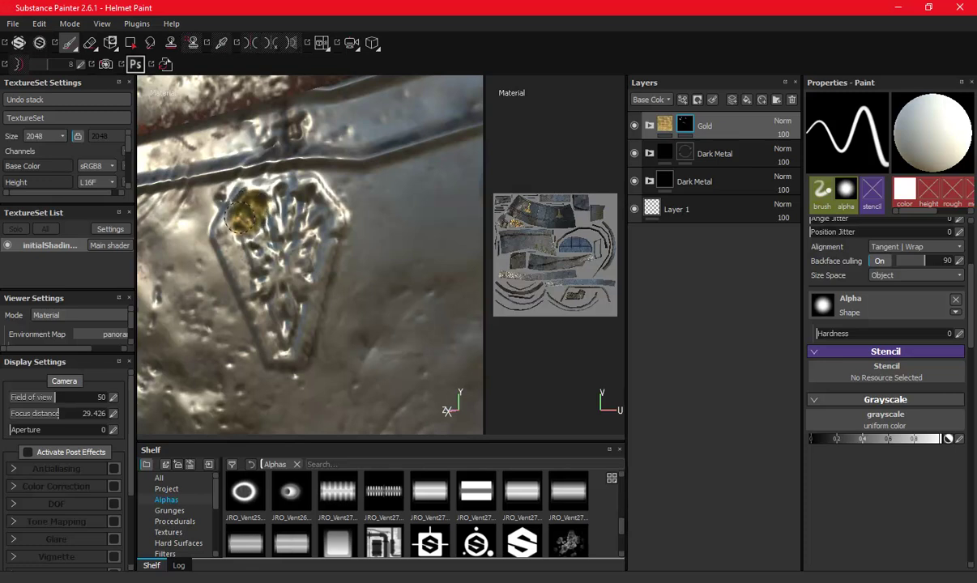
left_click_drag(236, 261, 264, 348)
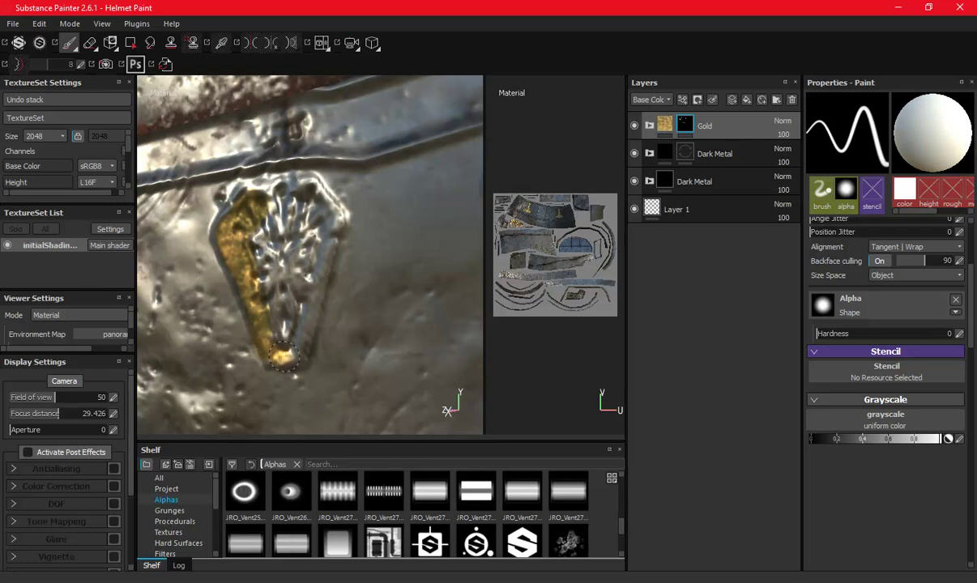
mouse_move(306, 300)
left_mouse_down()
mouse_move(321, 206)
mouse_move(296, 180)
mouse_move(254, 193)
left_mouse_up()
mouse_move(227, 236)
left_mouse_down()
mouse_move(263, 199)
mouse_move(292, 199)
mouse_move(280, 255)
mouse_move(291, 288)
mouse_move(268, 279)
left_mouse_up()
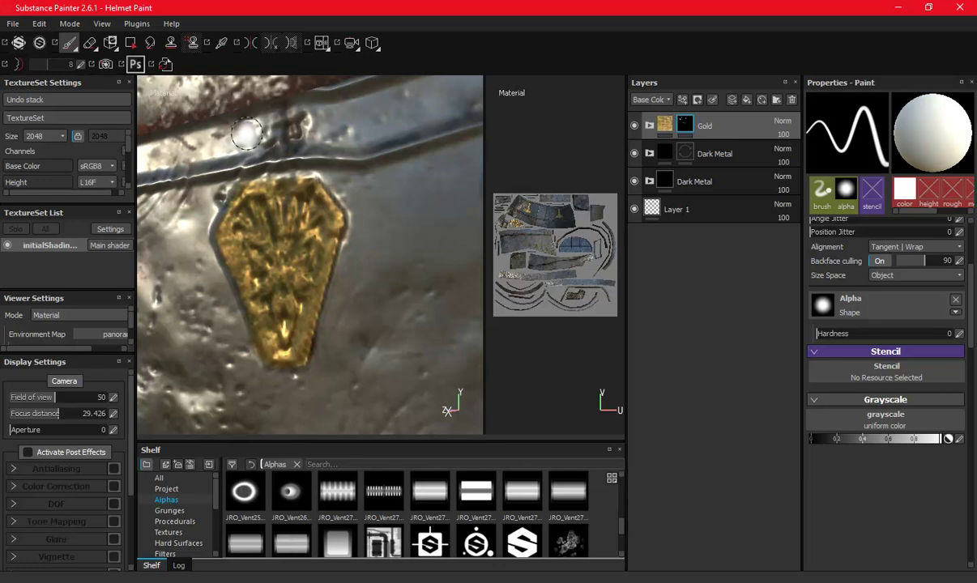
mouse_move(247, 132)
right_mouse_down("alt")
mouse_move(321, 178)
mouse_move(316, 192)
right_mouse_up("alt")
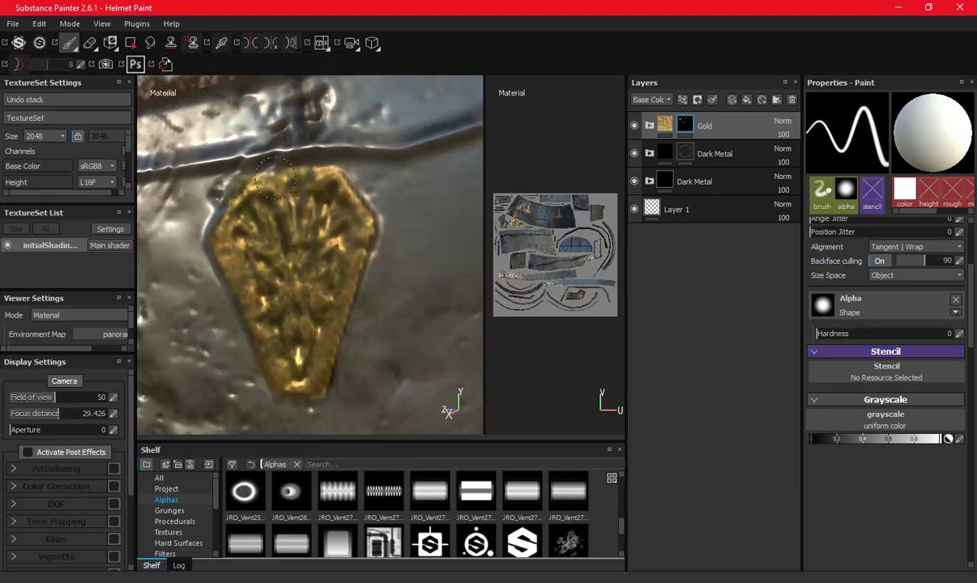
mouse_move(281, 180)
left_mouse_down("alt")
mouse_move(325, 207)
mouse_move(269, 247)
mouse_move(327, 258)
mouse_move(375, 227)
mouse_move(283, 236)
mouse_move(353, 228)
left_mouse_up("alt")
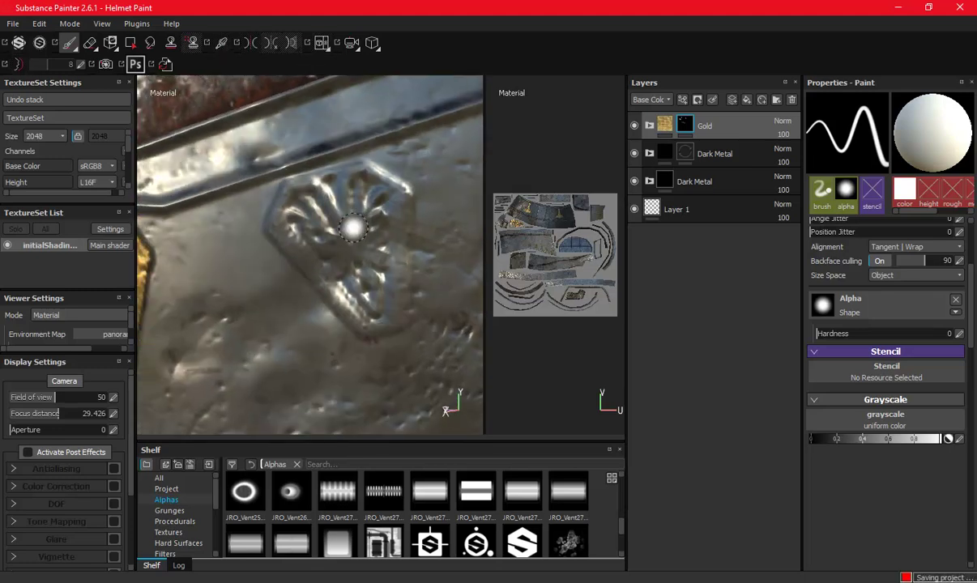
- Gild the crest's left edge and bottom, then dab gold onto the next ornament
left_click_drag(298, 204, 295, 213)
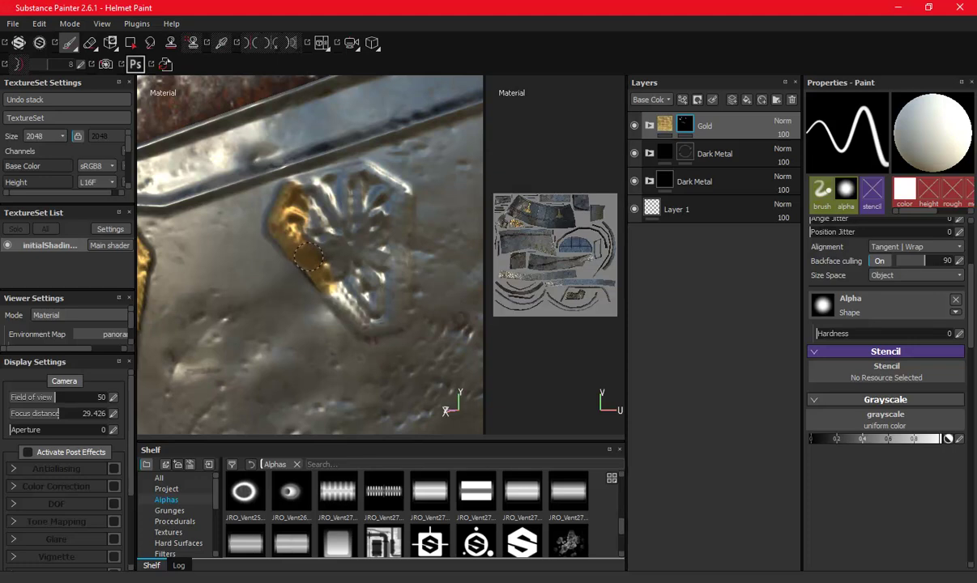
left_click_drag(337, 295, 345, 302)
mouse_move(341, 306)
left_mouse_down()
mouse_move(356, 320)
mouse_move(397, 313)
mouse_move(378, 301)
mouse_move(392, 279)
mouse_move(400, 290)
mouse_move(370, 243)
mouse_move(359, 267)
mouse_move(344, 251)
mouse_move(362, 294)
mouse_move(293, 217)
mouse_move(320, 180)
mouse_move(298, 191)
mouse_move(338, 162)
mouse_move(398, 192)
mouse_move(379, 198)
mouse_move(369, 226)
mouse_move(348, 190)
mouse_move(359, 205)
mouse_move(332, 210)
left_mouse_up()
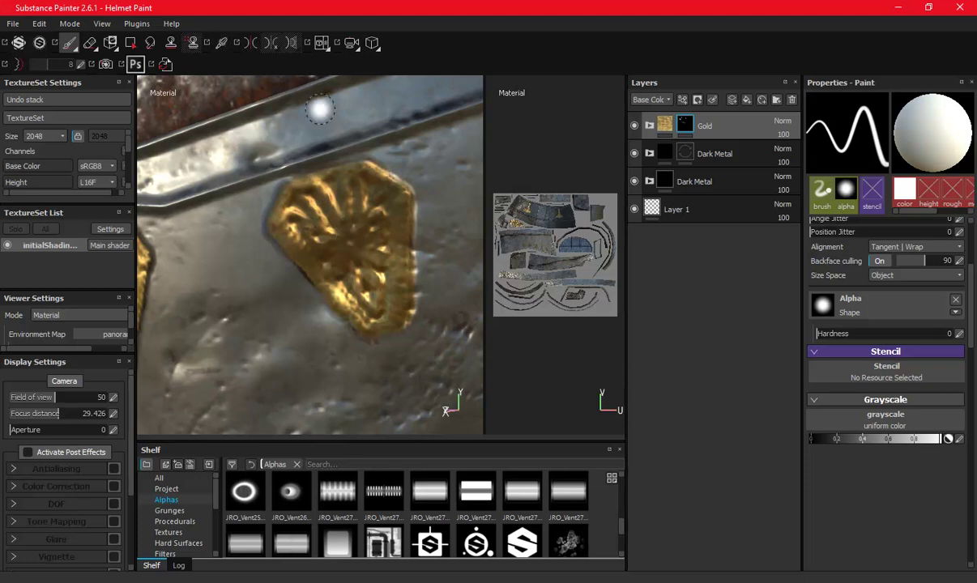
scroll(341, 269, "down", 3)
scroll(405, 296, "down", 3)
mouse_move(348, 267)
left_mouse_down("alt")
mouse_move(368, 252)
mouse_move(257, 266)
mouse_move(399, 287)
mouse_move(318, 274)
mouse_move(321, 263)
mouse_move(359, 257)
left_mouse_up("alt")
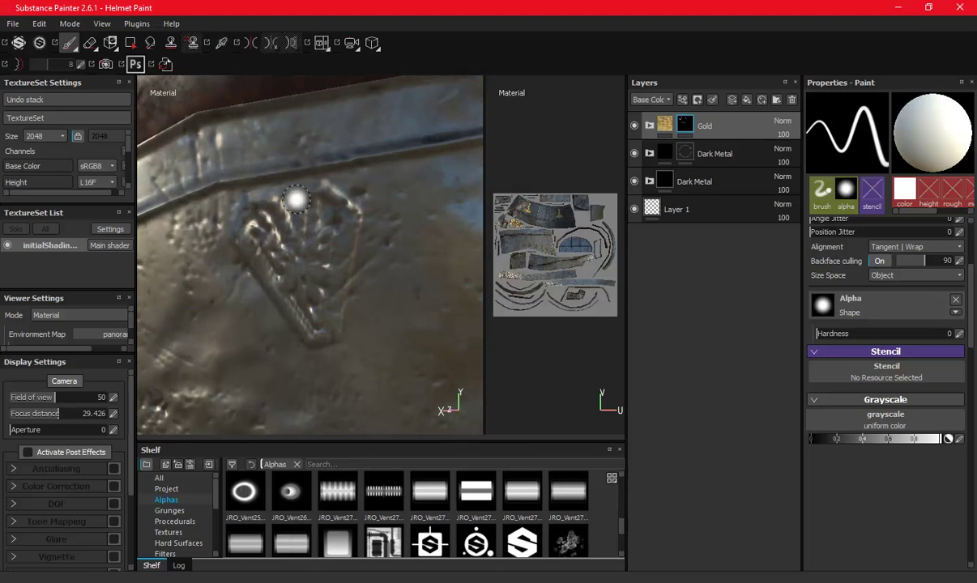
mouse_move(284, 229)
left_mouse_down()
mouse_move(296, 248)
mouse_move(250, 242)
mouse_move(259, 255)
mouse_move(249, 257)
mouse_move(297, 307)
mouse_move(295, 299)
mouse_move(301, 320)
mouse_move(314, 320)
mouse_move(339, 281)
mouse_move(347, 214)
mouse_move(328, 194)
mouse_move(248, 203)
mouse_move(275, 182)
mouse_move(260, 206)
mouse_move(276, 194)
mouse_move(292, 215)
mouse_move(309, 306)
mouse_move(317, 298)
mouse_move(257, 234)
mouse_move(366, 244)
mouse_move(337, 262)
mouse_move(221, 246)
mouse_move(300, 249)
mouse_move(283, 262)
mouse_move(315, 258)
left_mouse_up()
- Paint the diamond ornament's edges gold and save the project
scroll(322, 237, "down", 3)
scroll(366, 244, "up", 2)
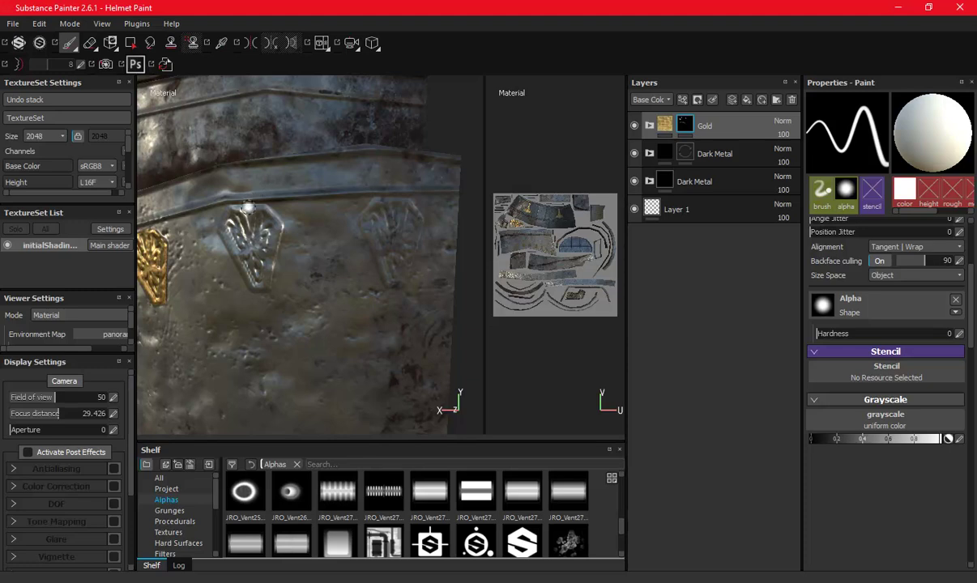
left_click_drag(231, 211, 237, 237)
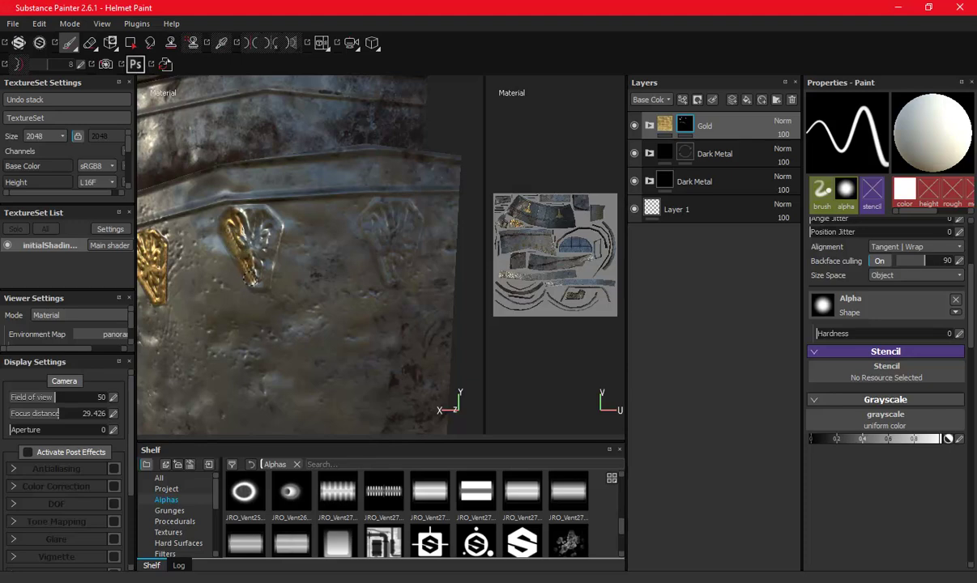
mouse_move(253, 257)
left_mouse_down()
mouse_move(269, 262)
mouse_move(245, 256)
left_mouse_up()
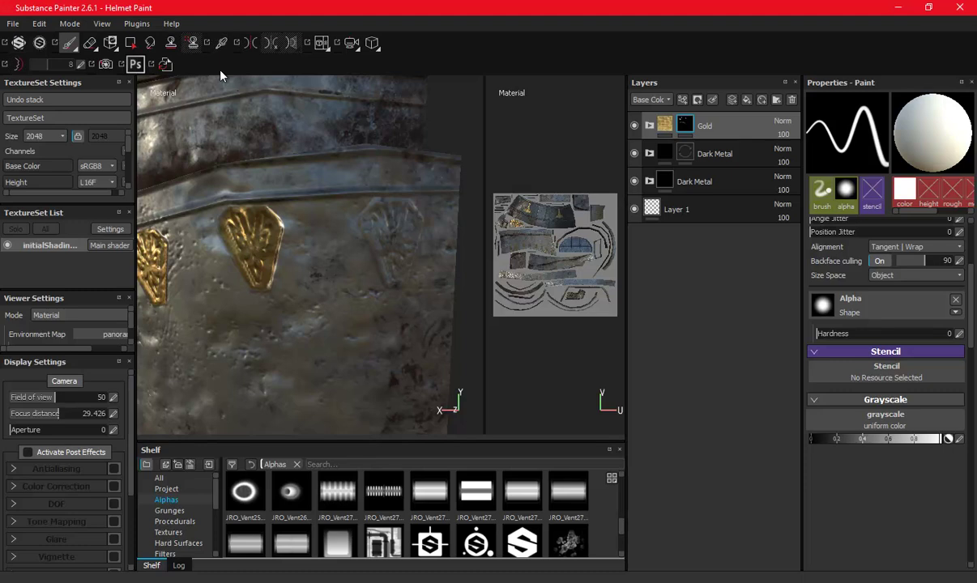
left_click_drag(246, 174, 184, 201, "alt")
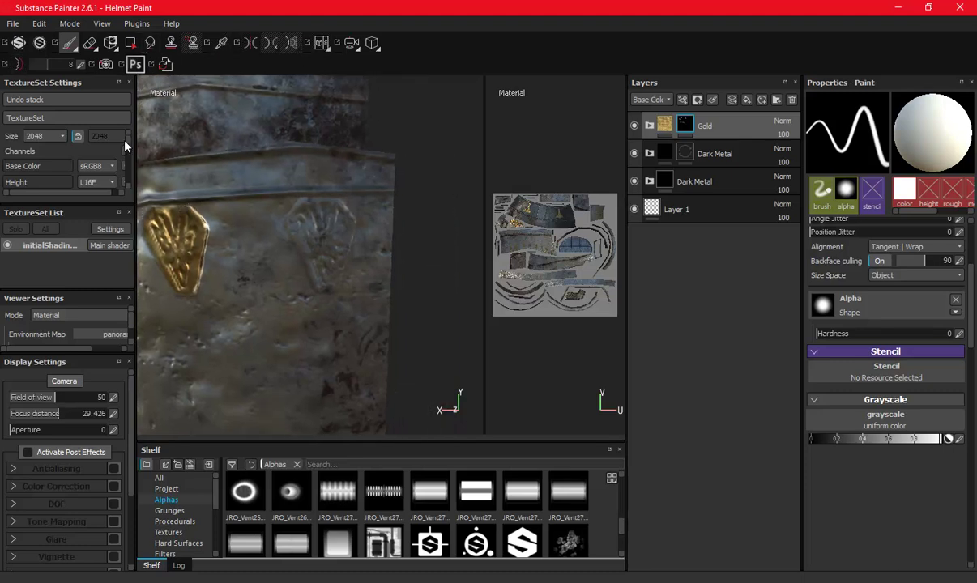
key("ctrl+s")
- Toggle a layer to compare, gild the next emblem's left inner part, and save
left_click(636, 159)
left_click(635, 159)
left_click_drag(321, 262, 400, 269, "alt")
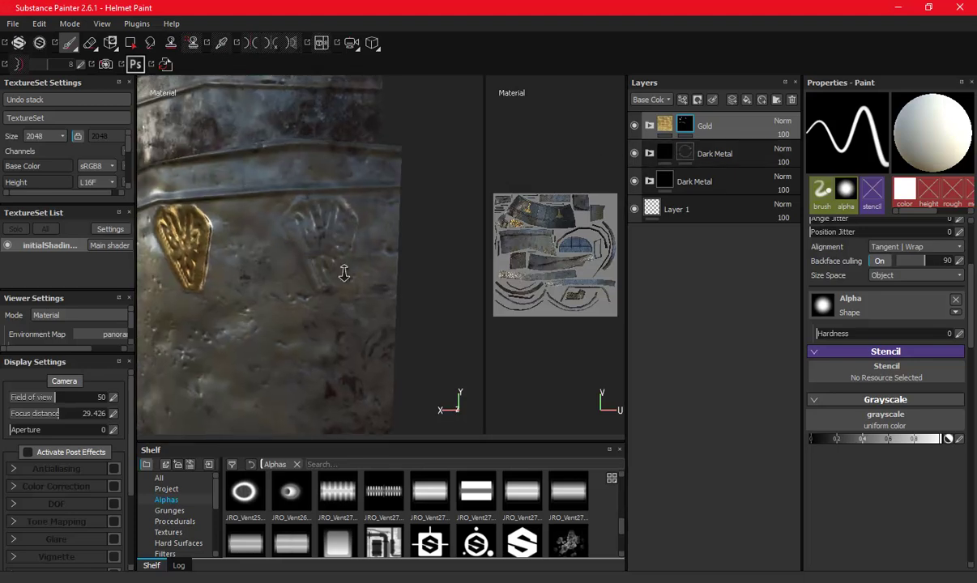
left_click(296, 200)
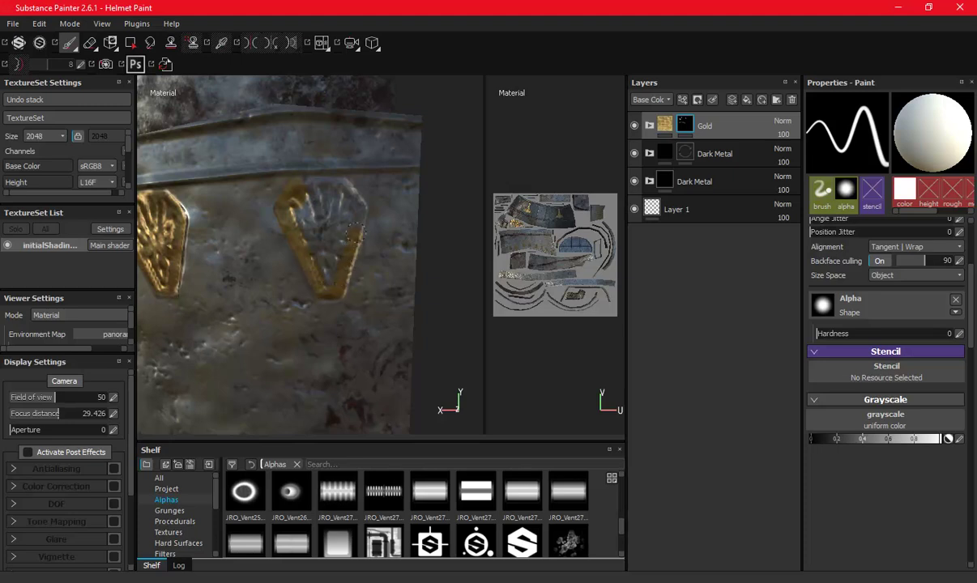
mouse_move(310, 191)
left_mouse_down()
mouse_move(315, 214)
mouse_move(297, 244)
left_mouse_up()
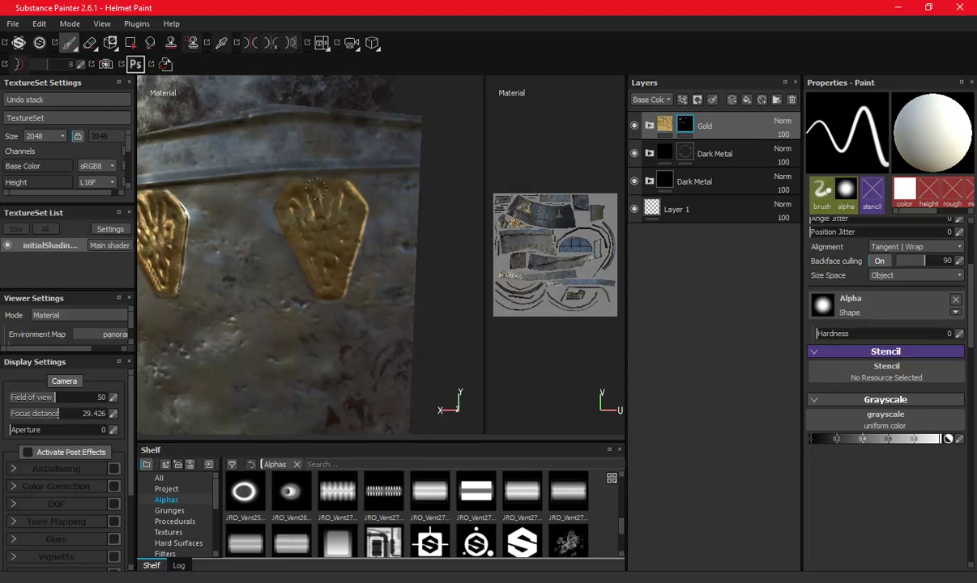
key("ctrl+s")
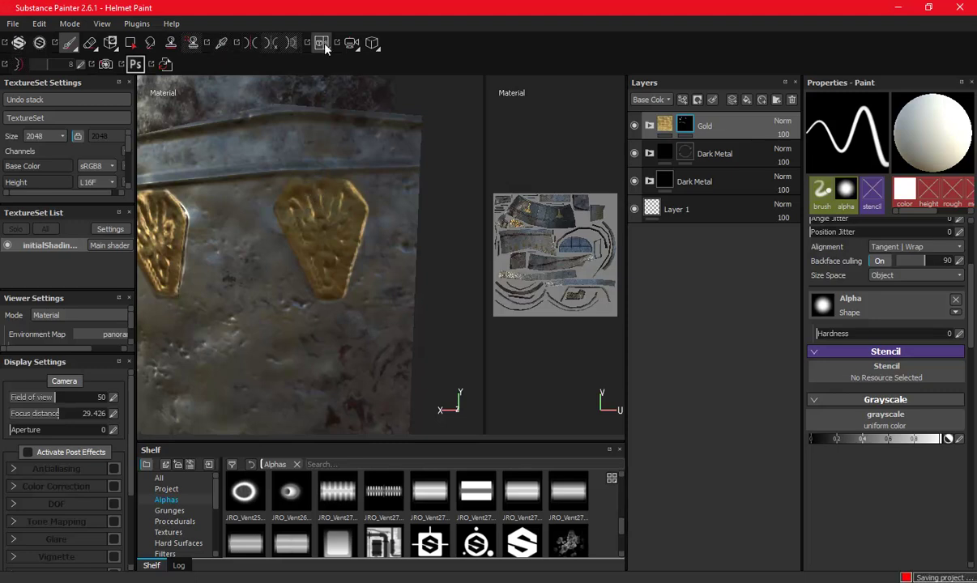
left_click_drag(347, 226, 275, 216, "alt")
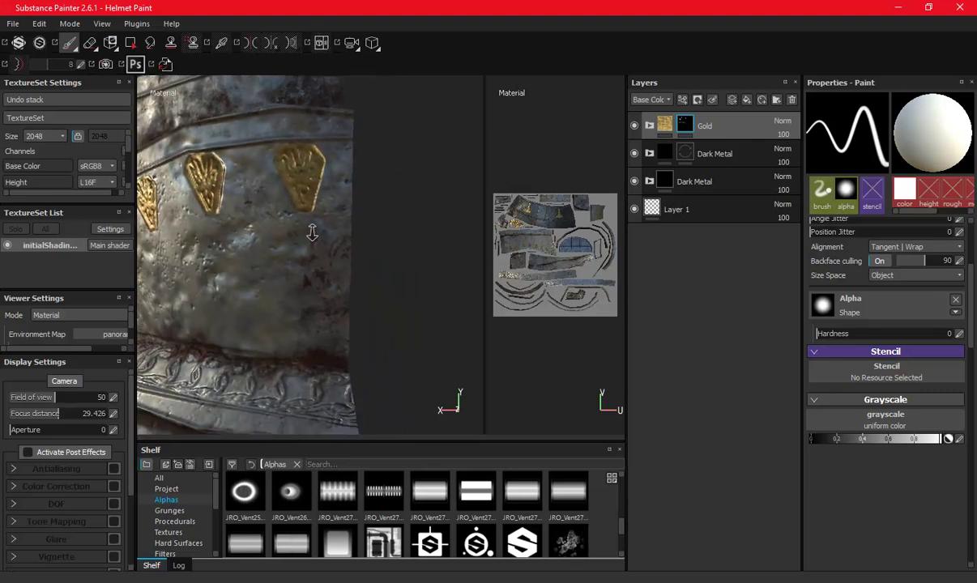
- Hide the upper Dark Metal layer, enable Folder 2's MG Dirt and lower its Dirt Level to 0.75
left_click(634, 153)
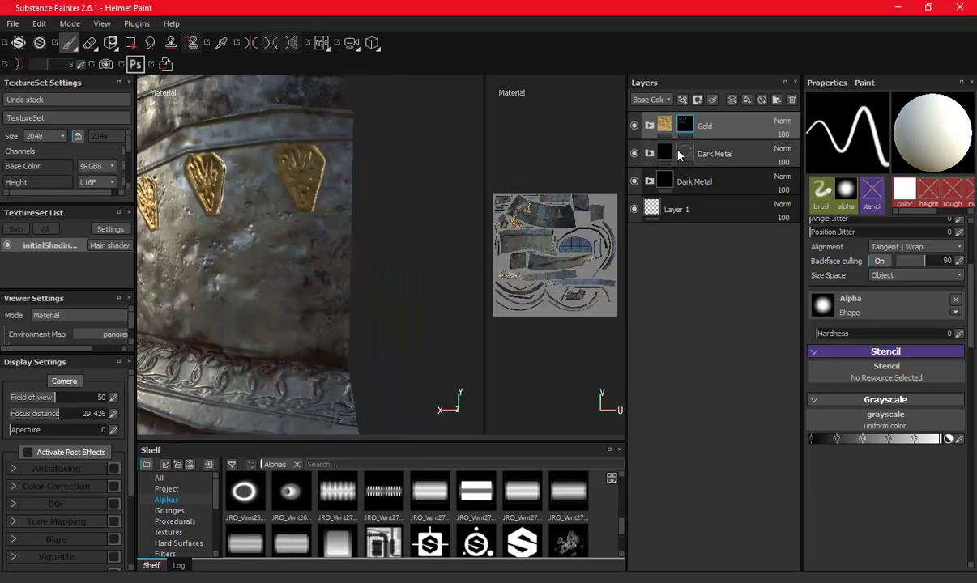
left_click(649, 153)
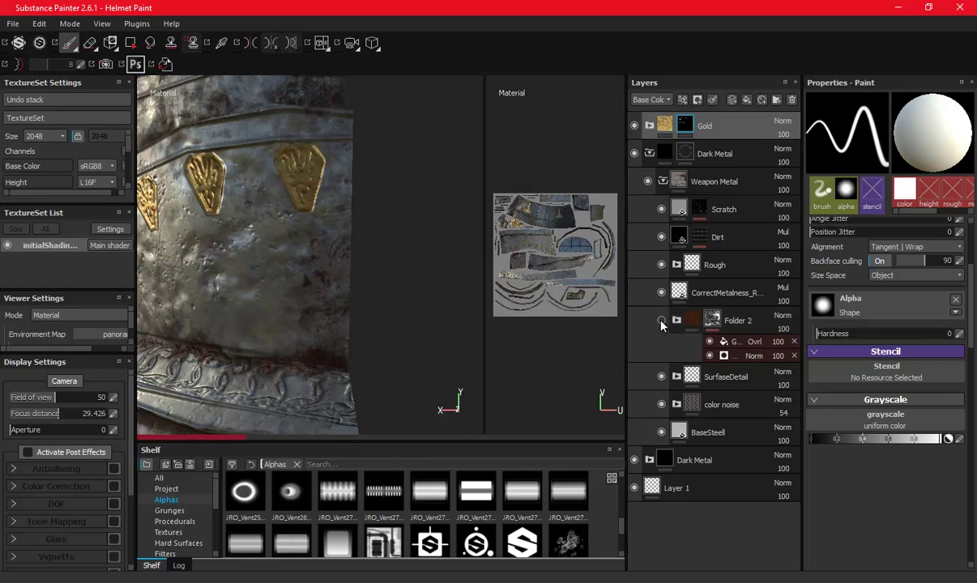
left_click(661, 321)
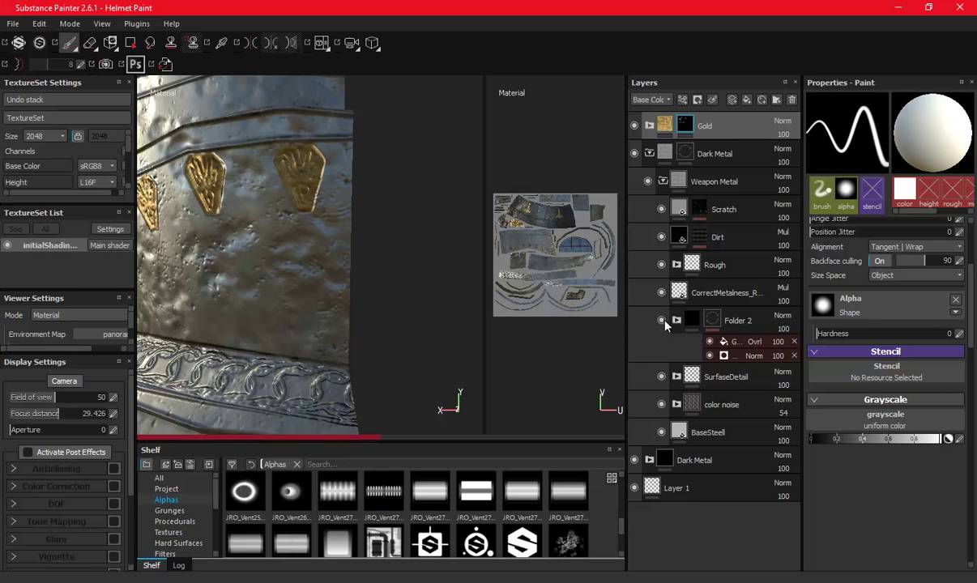
left_click(714, 321)
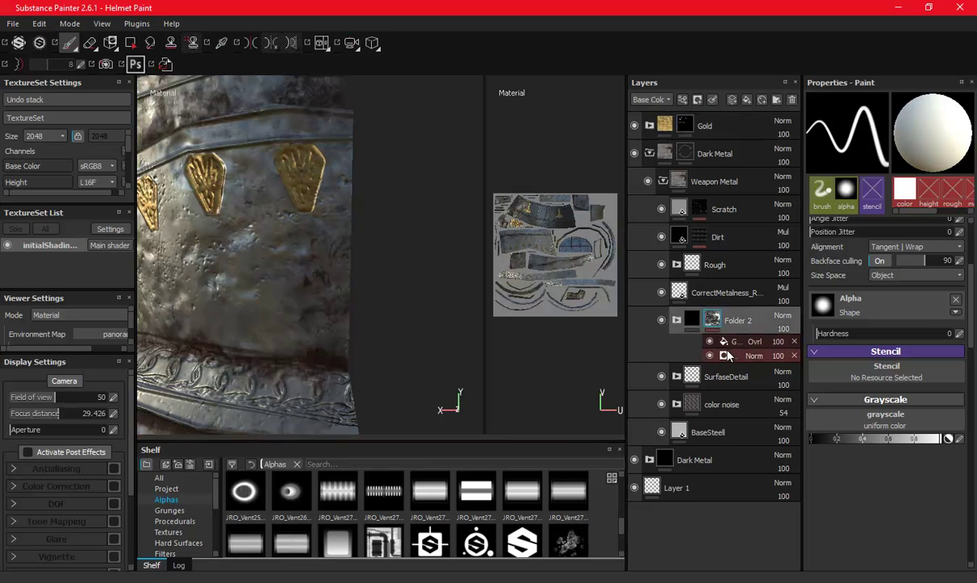
left_click(733, 341)
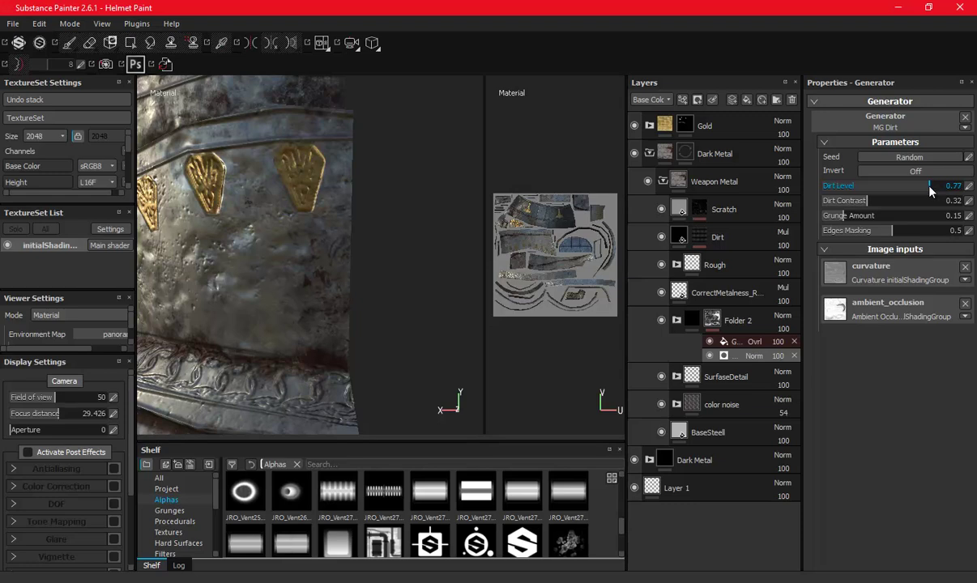
mouse_move(930, 187)
left_mouse_down()
mouse_move(913, 187)
mouse_move(928, 188)
left_mouse_up()
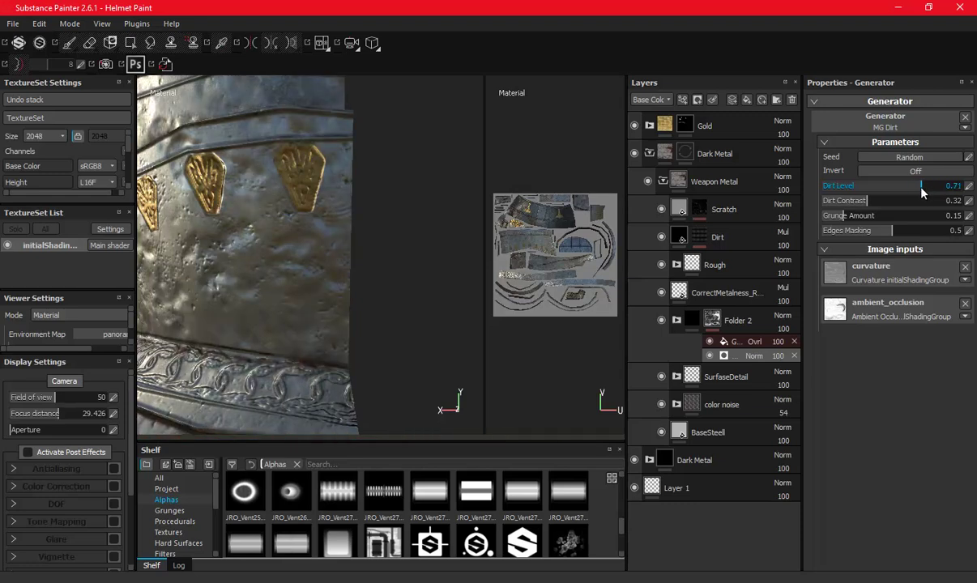
- Orbit and zoom around the helmet to inspect the blackened steel
mouse_move(243, 255)
left_mouse_down("alt")
mouse_move(427, 266)
mouse_move(372, 247)
mouse_move(284, 255)
mouse_move(382, 251)
mouse_move(320, 251)
left_mouse_up("alt")
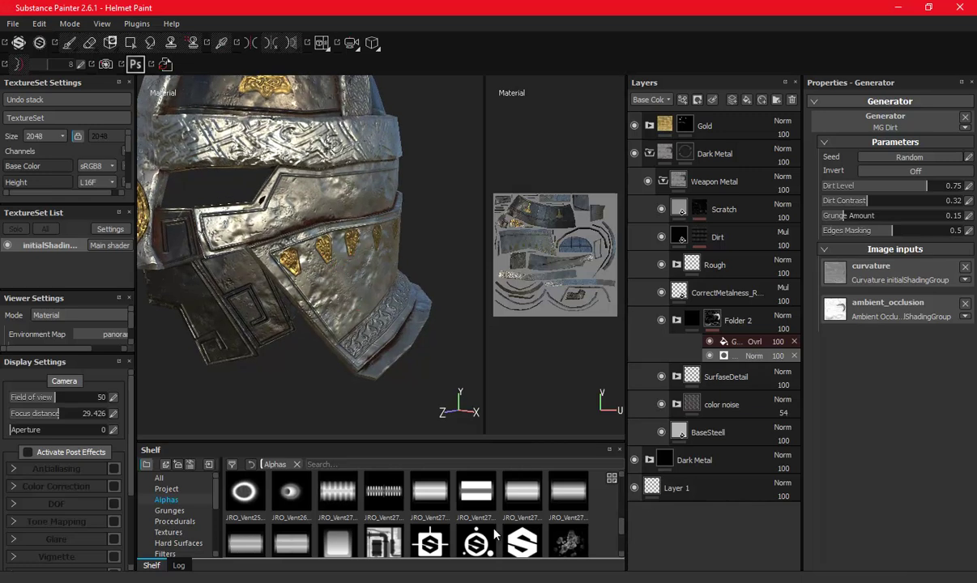
mouse_move(419, 335)
left_mouse_down("alt")
mouse_move(342, 270)
mouse_move(284, 255)
mouse_move(307, 273)
mouse_move(283, 221)
mouse_move(291, 259)
mouse_move(362, 331)
mouse_move(329, 284)
mouse_move(373, 290)
left_mouse_up("alt")
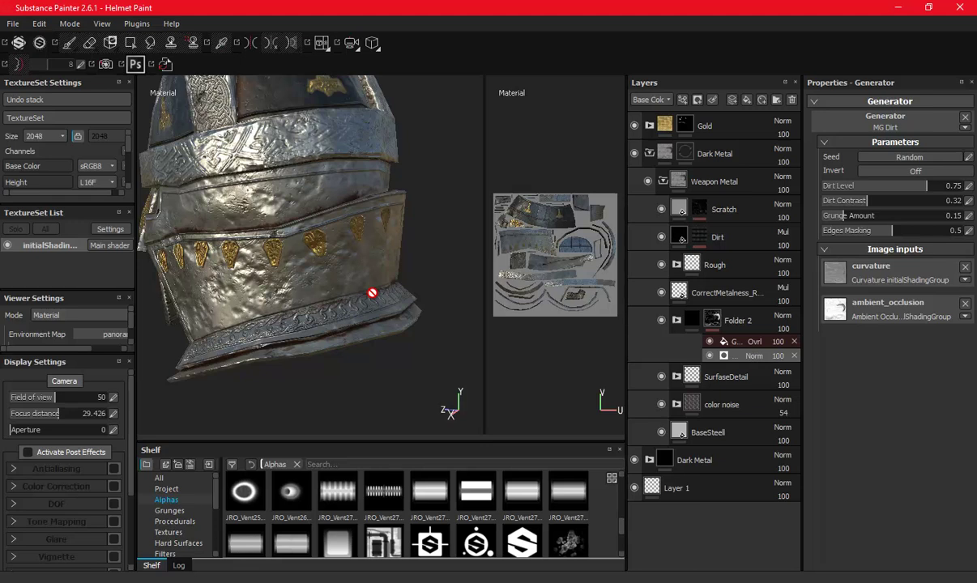
left_click_drag(376, 303, 336, 247, "alt")
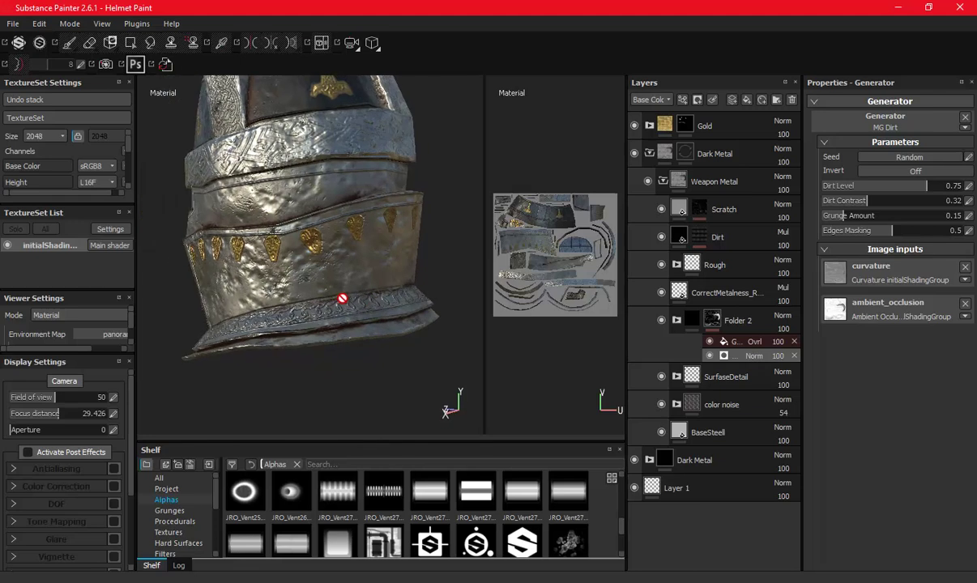
scroll(337, 247, "up", 3)
scroll(360, 312, "down", 2)
left_click_drag(333, 269, 338, 285, "alt")
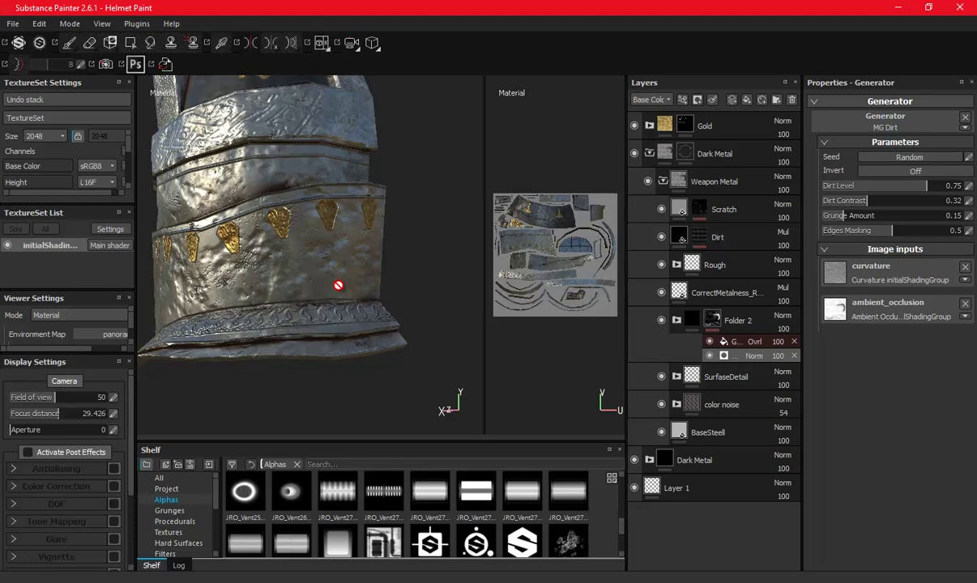
- Save the project and collapse the Dark Metal folder
key("ctrl+s")
key("ctrl+s")
mouse_move(351, 289)
left_mouse_down("alt")
mouse_move(351, 256)
mouse_move(353, 277)
left_mouse_up("alt")
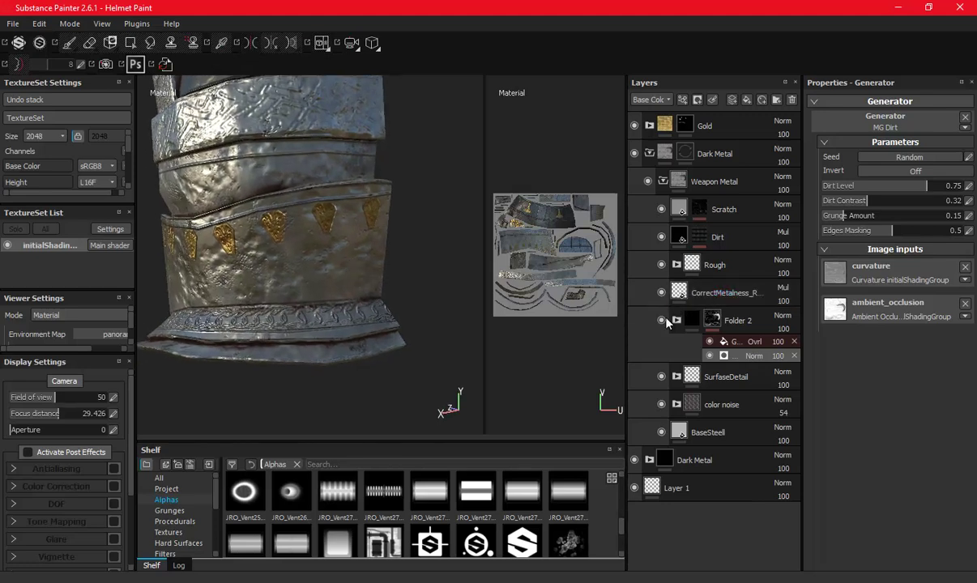
left_click_drag(468, 288, 637, 300)
left_click(649, 153)
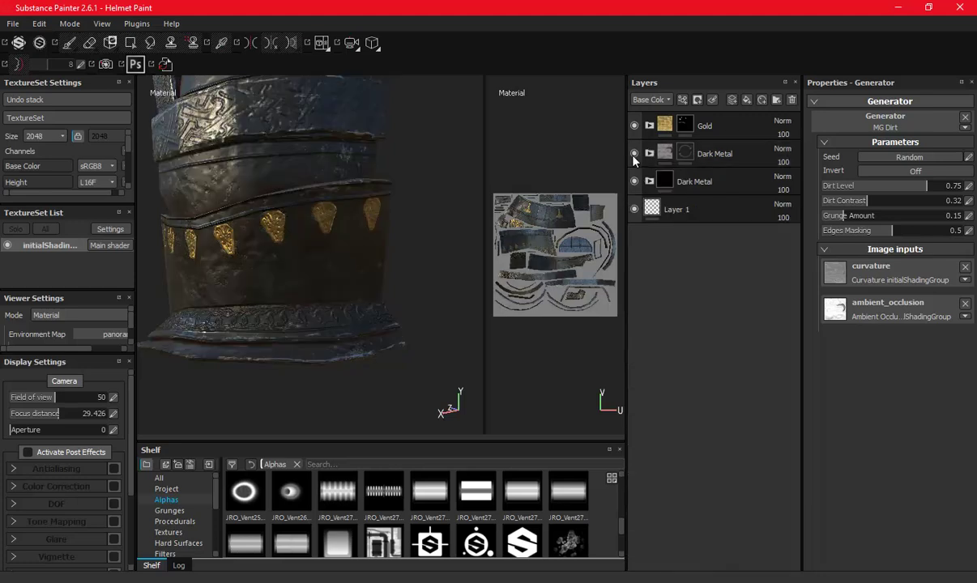
- Re-enable the Dark Metal layer and select the Gold layer at a three-quarter view
left_click(634, 153)
mouse_move(324, 263)
left_mouse_down("alt")
mouse_move(368, 295)
mouse_move(323, 233)
mouse_move(338, 219)
mouse_move(337, 236)
mouse_move(319, 232)
left_mouse_up("alt")
right_click_drag(318, 233, 320, 252, "alt")
mouse_move(320, 251)
left_mouse_down("alt")
mouse_move(381, 236)
mouse_move(393, 256)
mouse_move(349, 245)
left_mouse_up("alt")
left_click(669, 125)
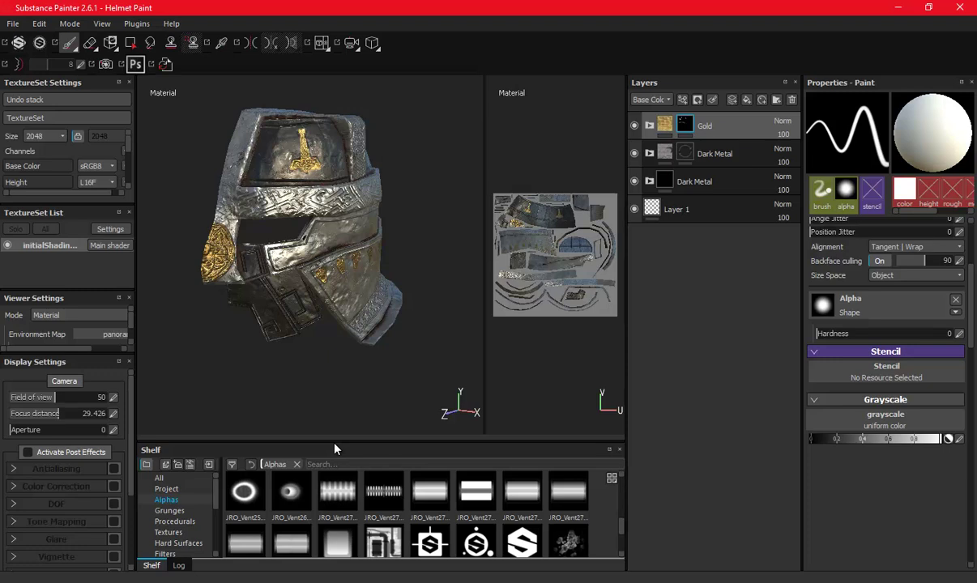
- Drag the Brass_Old smart material from the Shelf onto the stack above Gold
left_click_drag(335, 445, 349, 331)
left_click(177, 487)
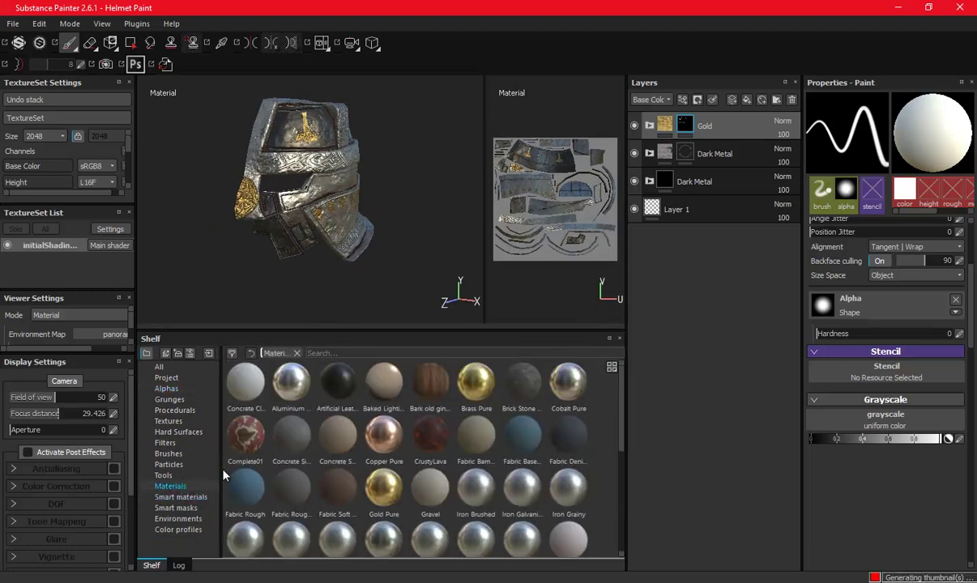
scroll(241, 429, "down", 3)
left_click(173, 498)
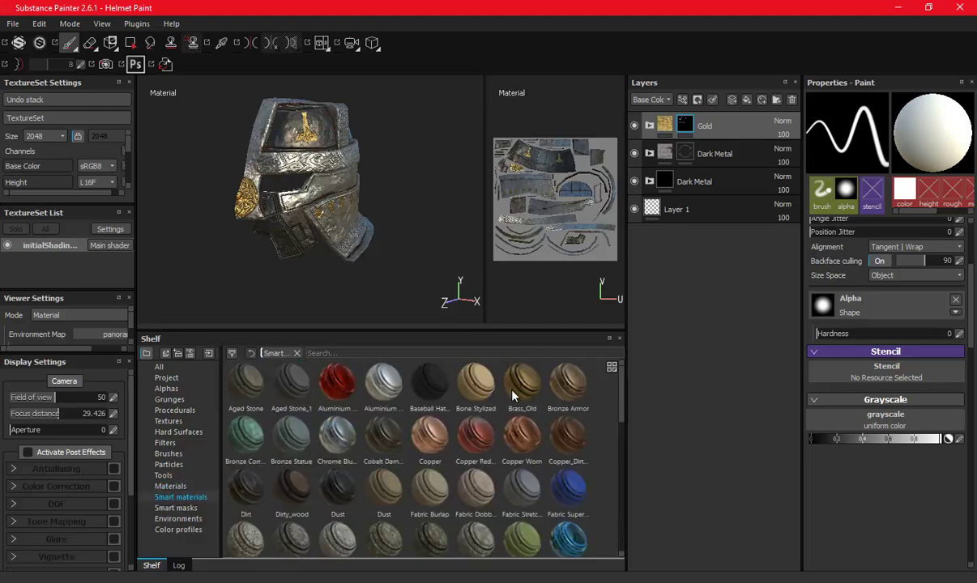
left_click_drag(512, 395, 716, 113)
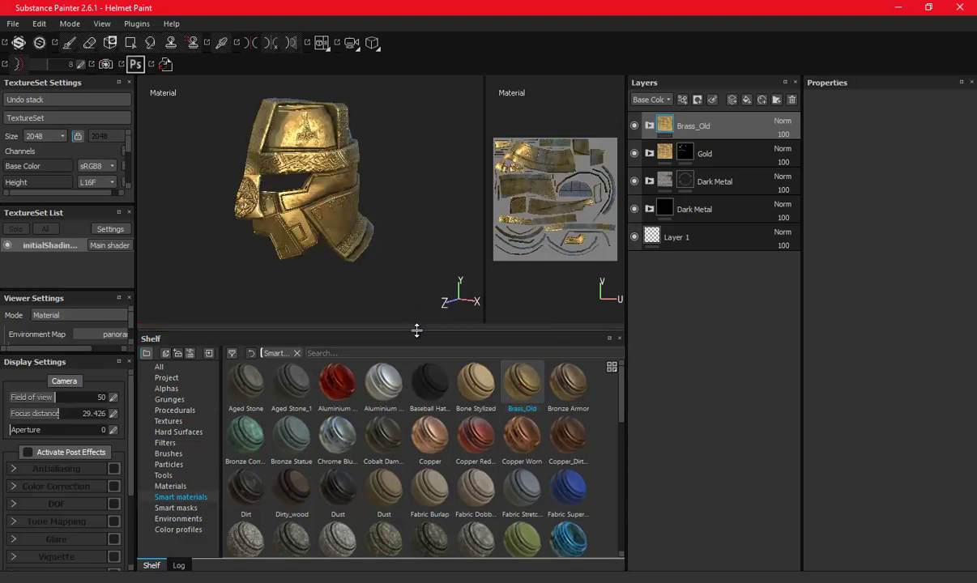
left_click_drag(425, 331, 422, 500)
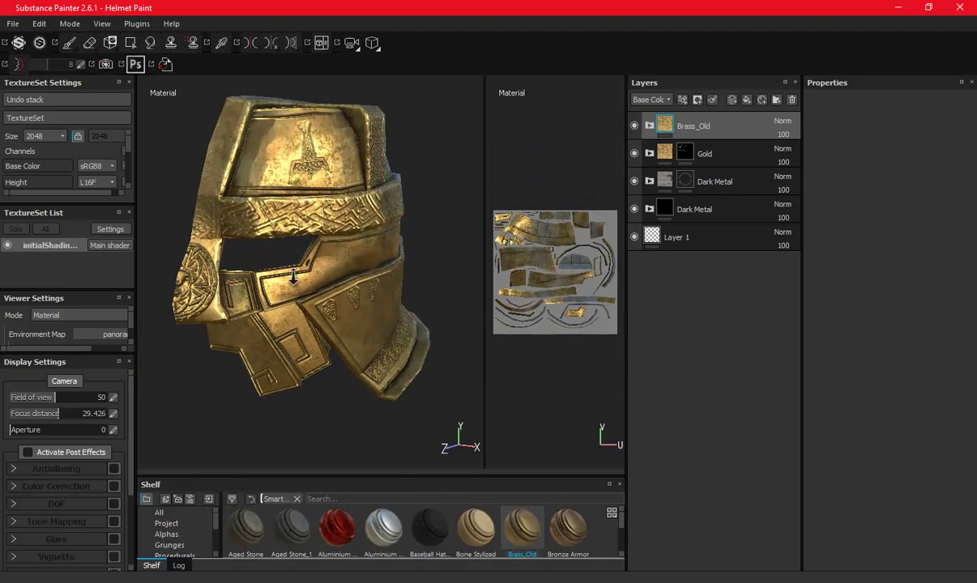
right_click(689, 135)
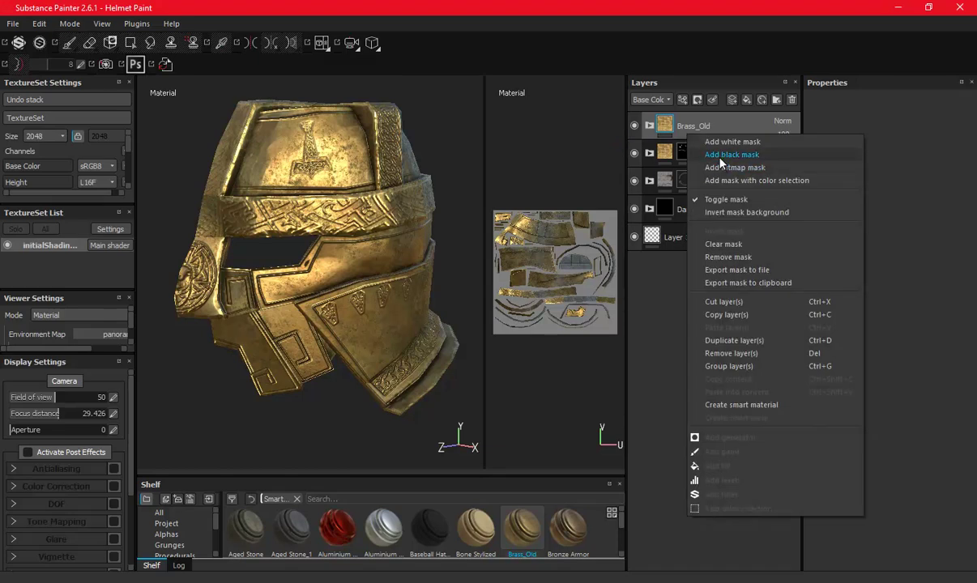
- Give Brass_Old a black mask with an MG Metal Edge Wear generator
left_click(713, 154)
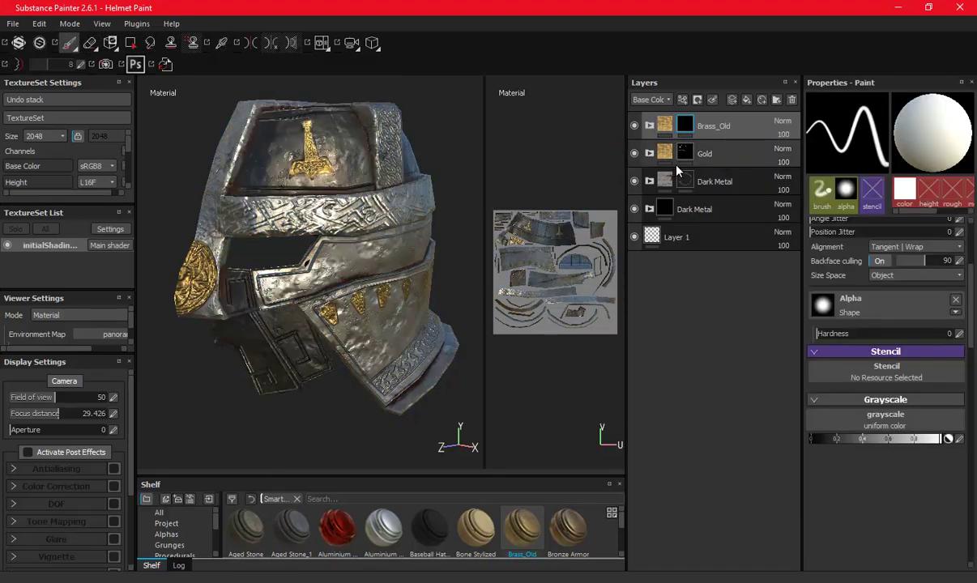
right_click(686, 128)
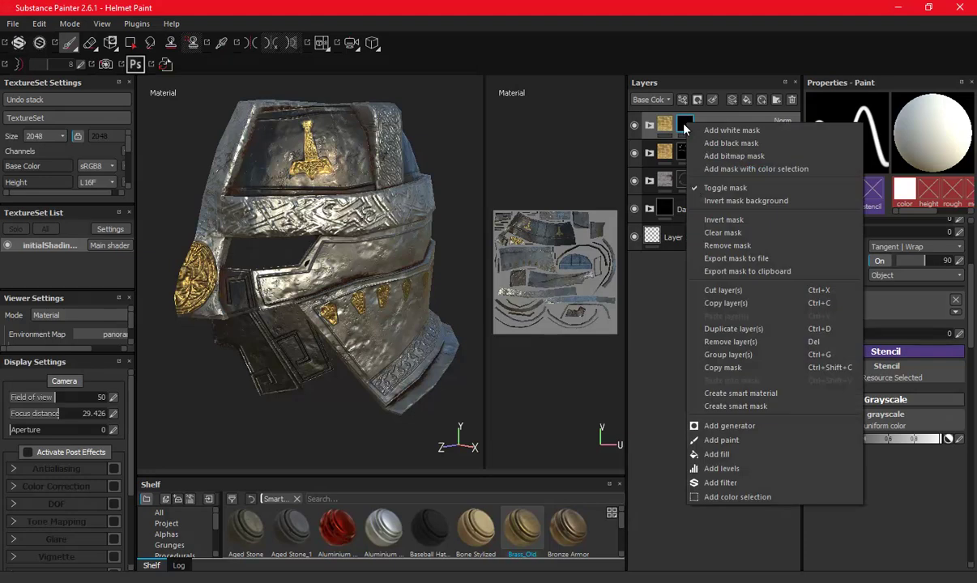
left_click(712, 417)
left_click(837, 114)
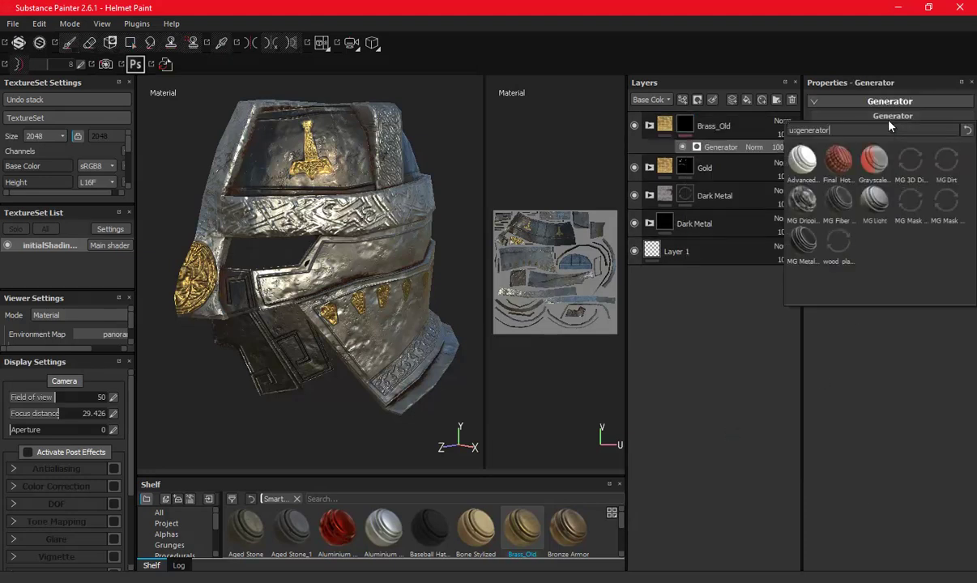
left_click(811, 243)
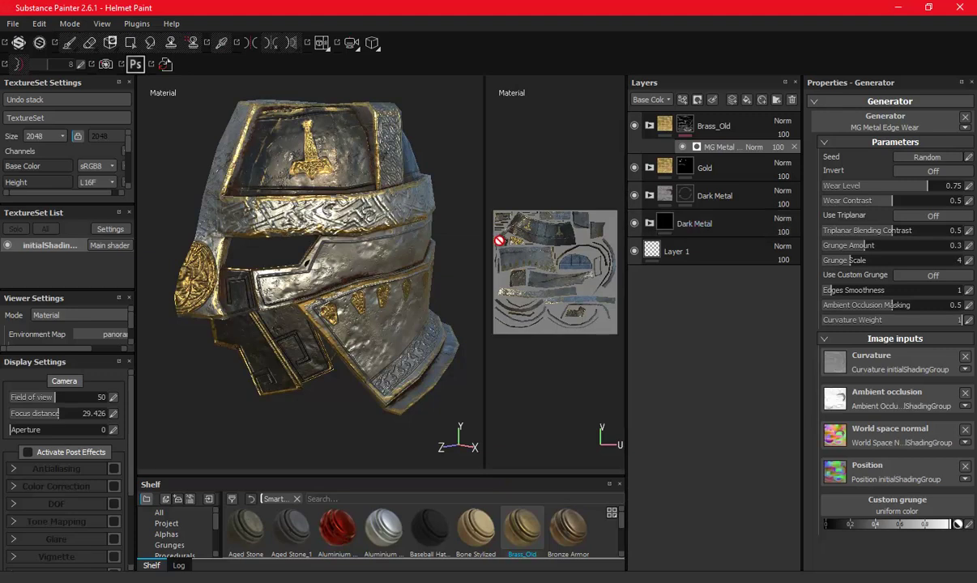
- Inspect the edge wear at Wear Level 0.52, then delete the generator
mouse_move(382, 279)
left_mouse_down("alt")
mouse_move(365, 256)
mouse_move(478, 261)
left_mouse_up("alt")
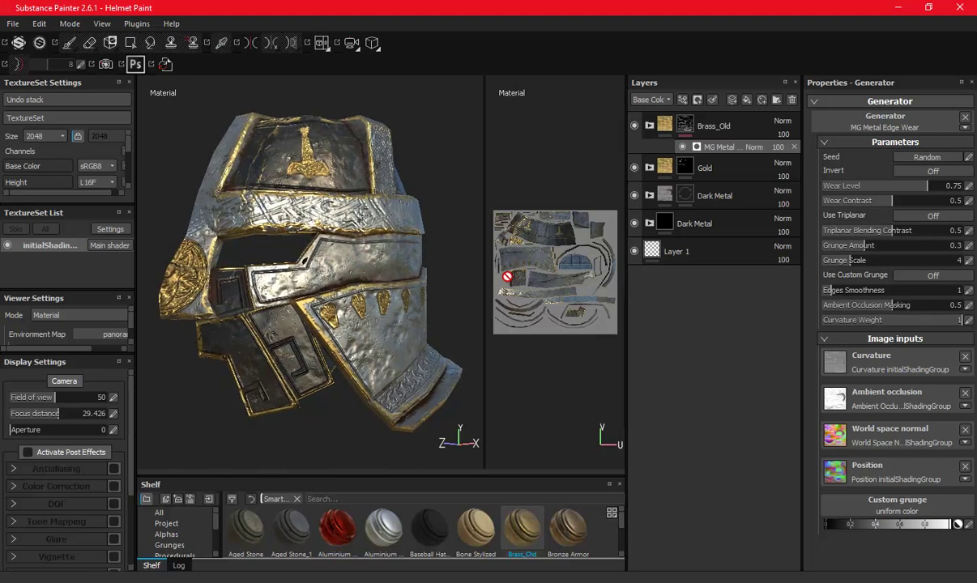
mouse_move(393, 257)
left_mouse_down("alt")
mouse_move(370, 294)
mouse_move(437, 259)
left_mouse_up("alt")
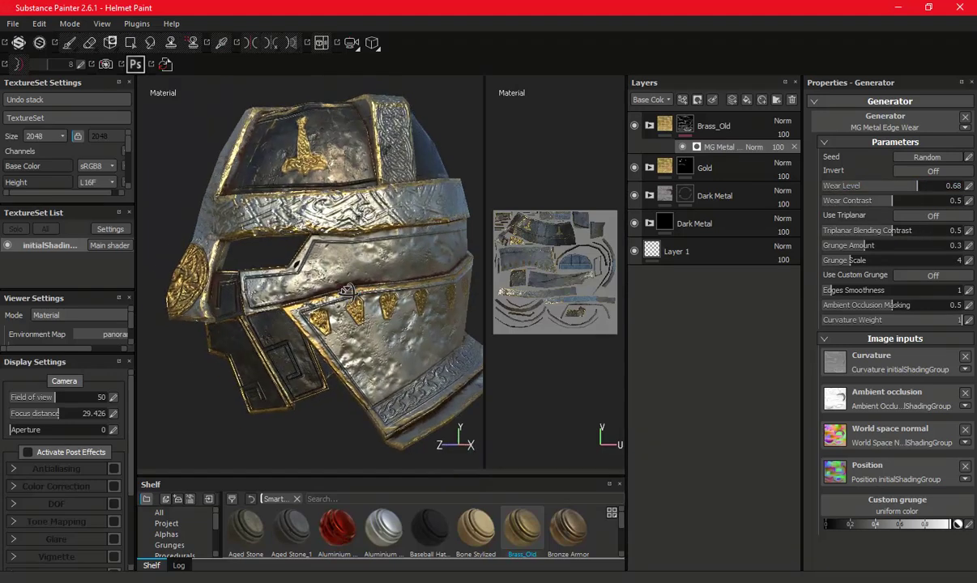
left_click_drag(915, 186, 883, 195)
mouse_move(388, 224)
left_mouse_down("alt")
mouse_move(447, 301)
mouse_move(439, 239)
mouse_move(414, 217)
mouse_move(413, 290)
left_mouse_up("alt")
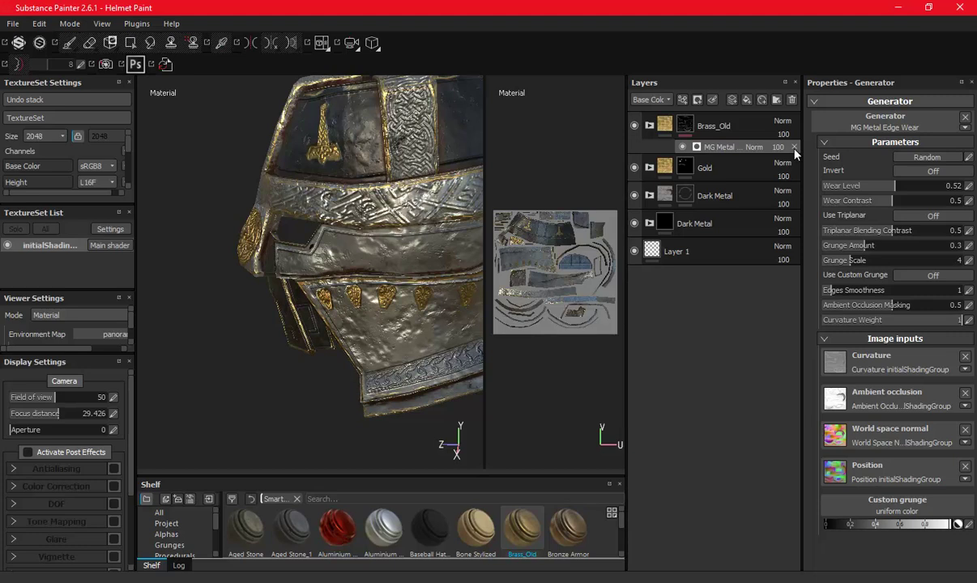
left_click(794, 148)
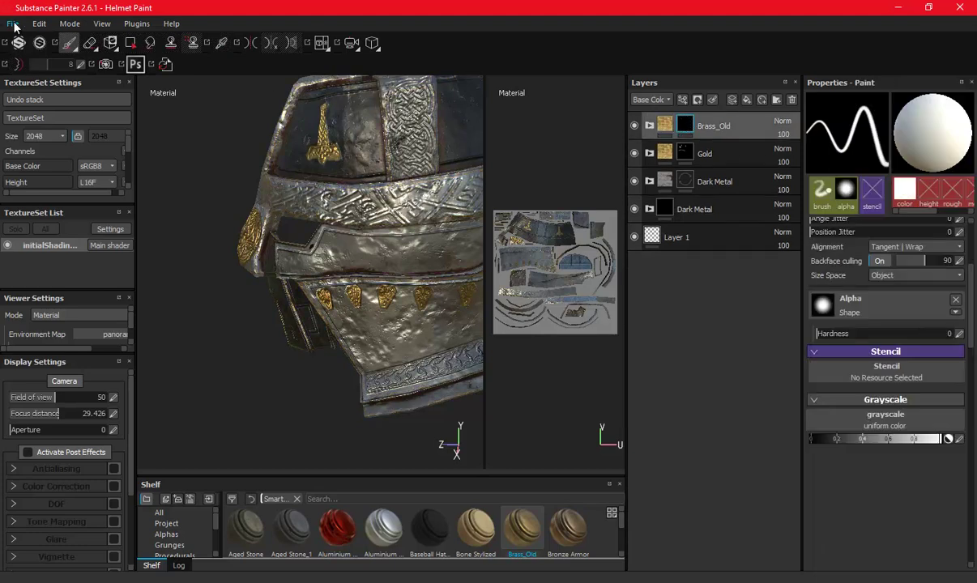
- Switch to Polygon Fill, add a white mask to Brass_Old, and orbit to inspect the brass
left_click(129, 42)
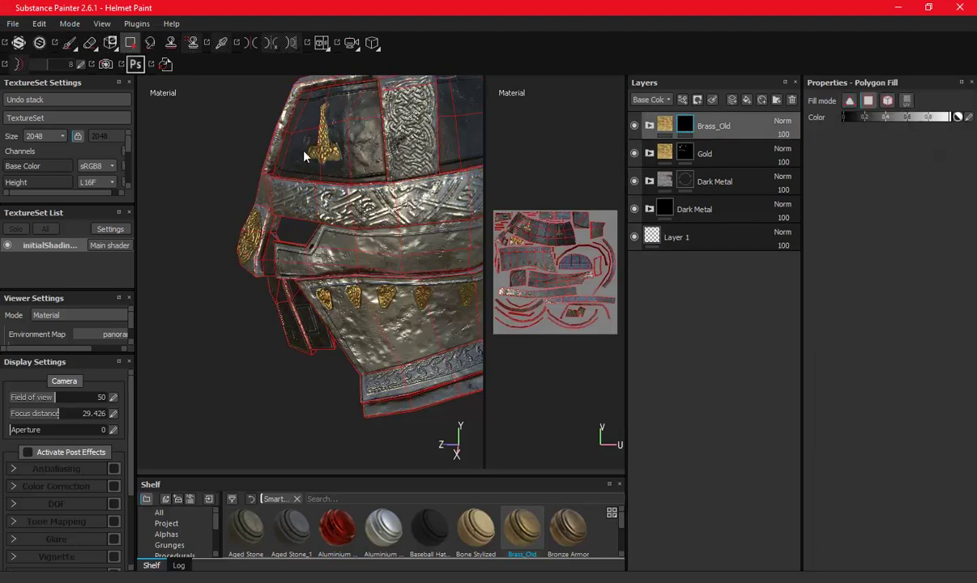
right_click(664, 119)
left_click(685, 128)
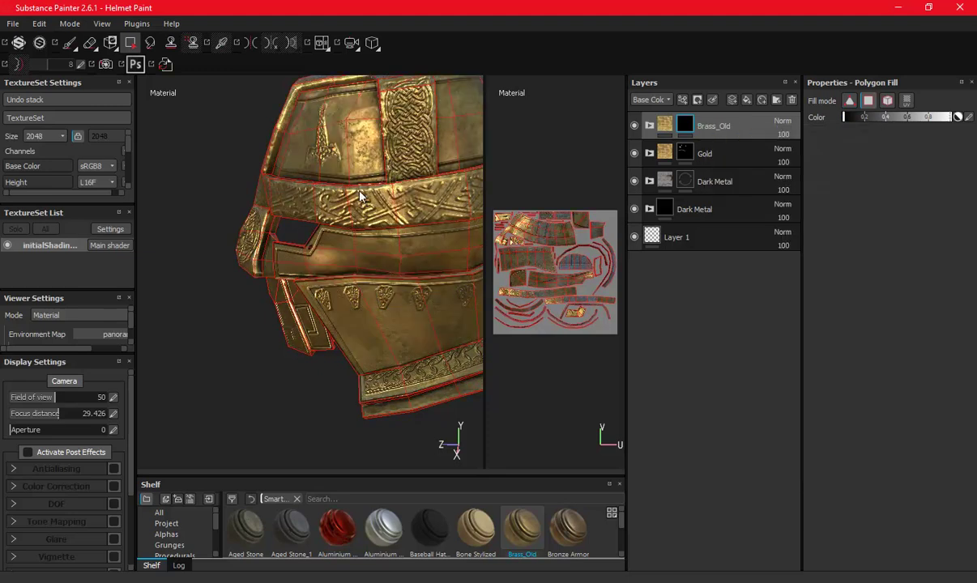
left_click_drag(360, 195, 324, 199, "alt")
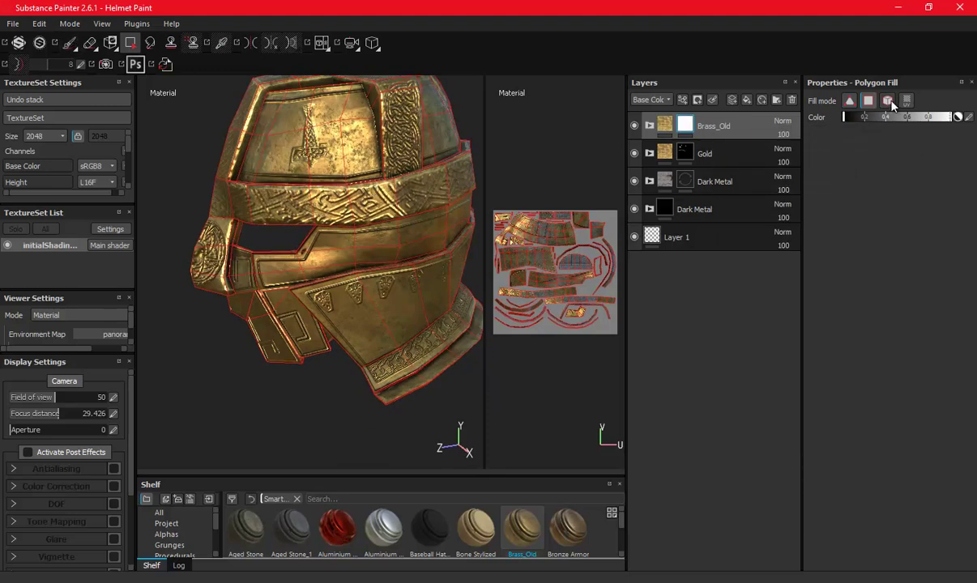
left_click_drag(441, 156, 366, 222, "alt")
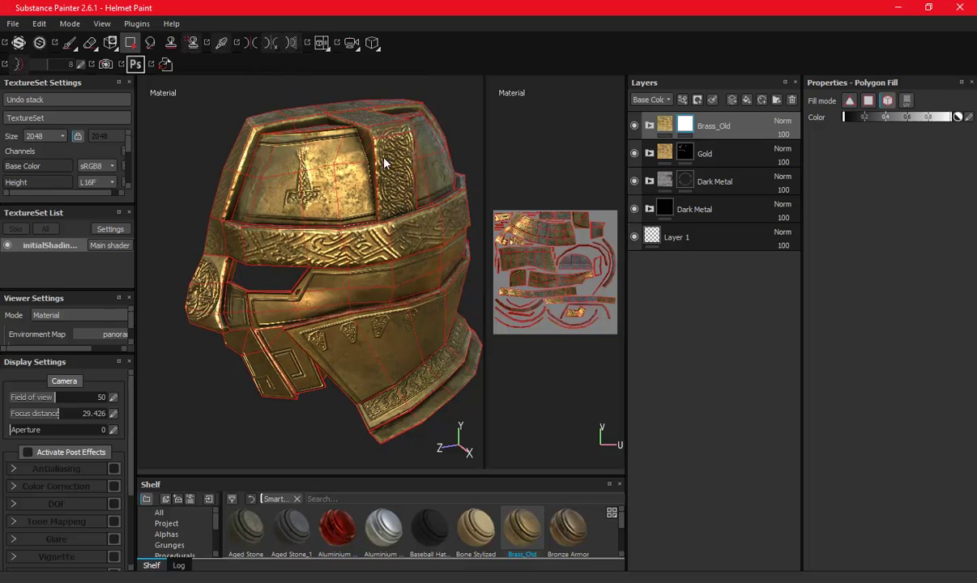
right_click_drag(366, 223, 363, 181, "alt")
left_click_drag(363, 181, 353, 194, "alt")
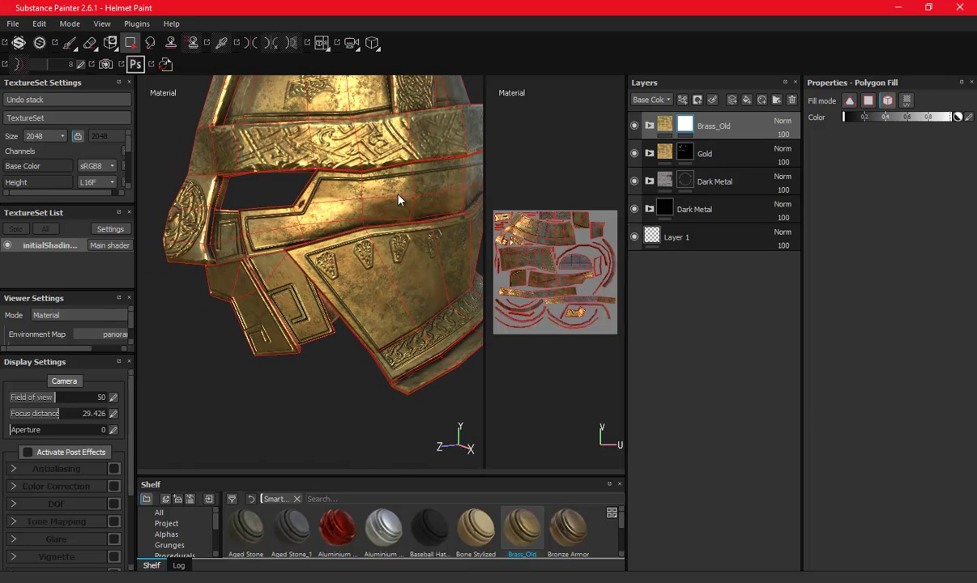
left_click_drag(371, 210, 357, 198, "alt")
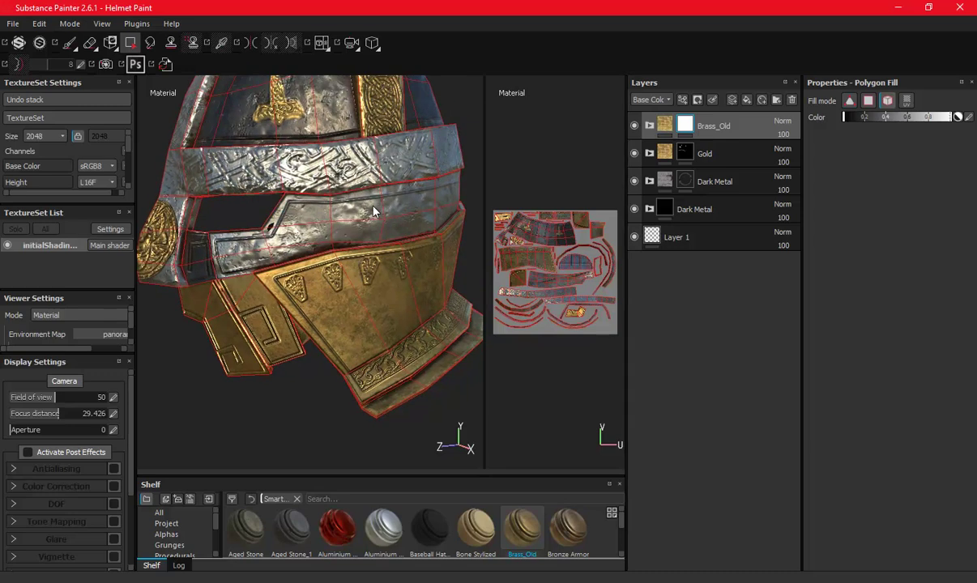
left_click_drag(327, 251, 388, 257, "alt")
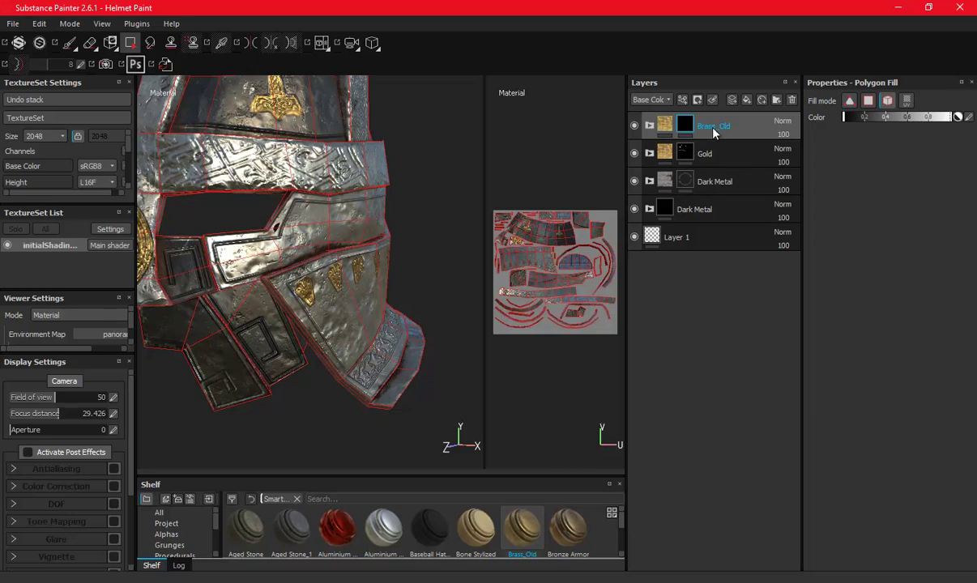
- Add an MG Metal Edge Wear generator to the Brass_Old mask with Wear Level 0.78
right_click(716, 130)
left_click(711, 431)
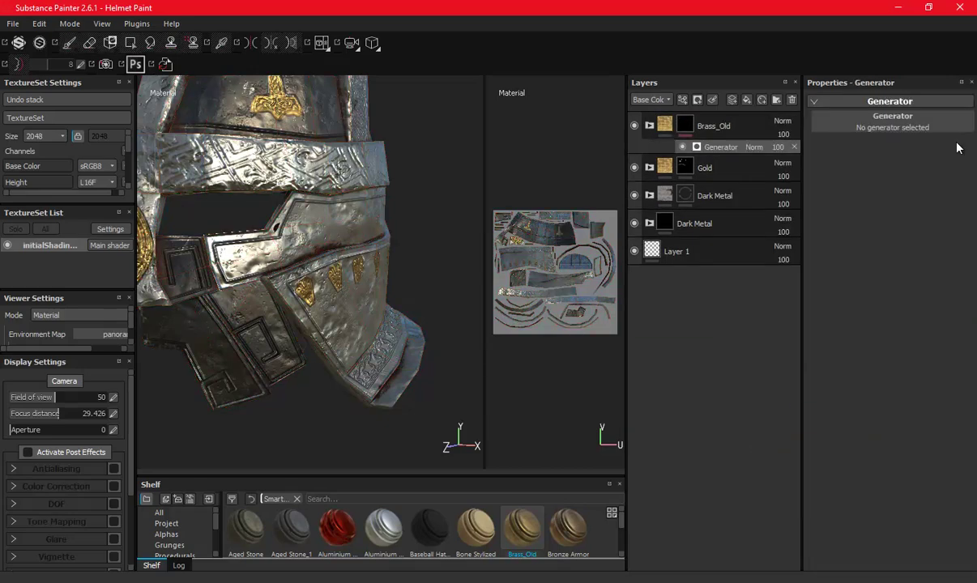
left_click(924, 130)
left_click(843, 253)
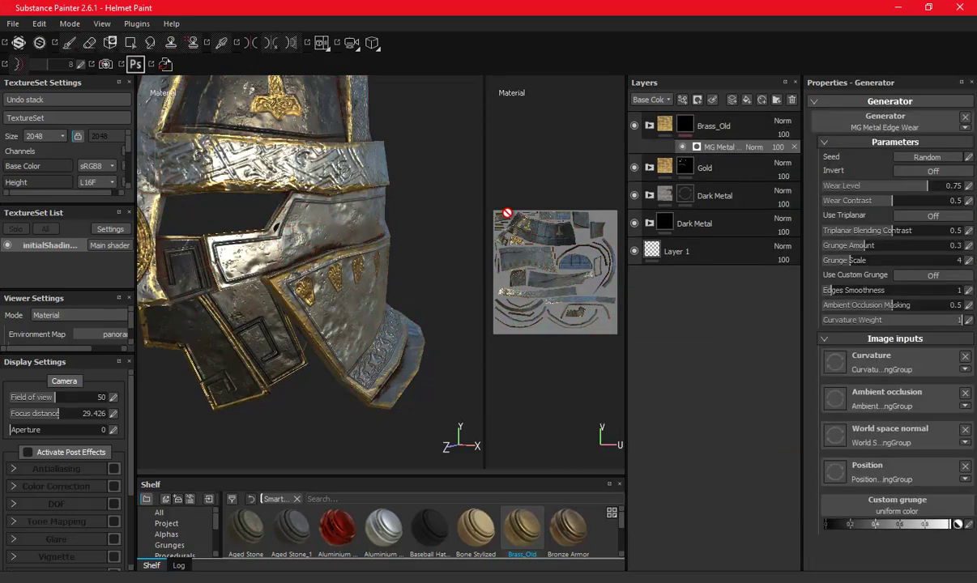
mouse_move(310, 243)
left_mouse_down("alt")
mouse_move(366, 256)
mouse_move(306, 246)
mouse_move(371, 198)
mouse_move(440, 255)
mouse_move(538, 213)
left_mouse_up("alt")
left_click(931, 188)
- Widen the TextureSet Settings panel, check the channel list, and open the baking settings
left_click_drag(383, 257, 346, 244, "alt")
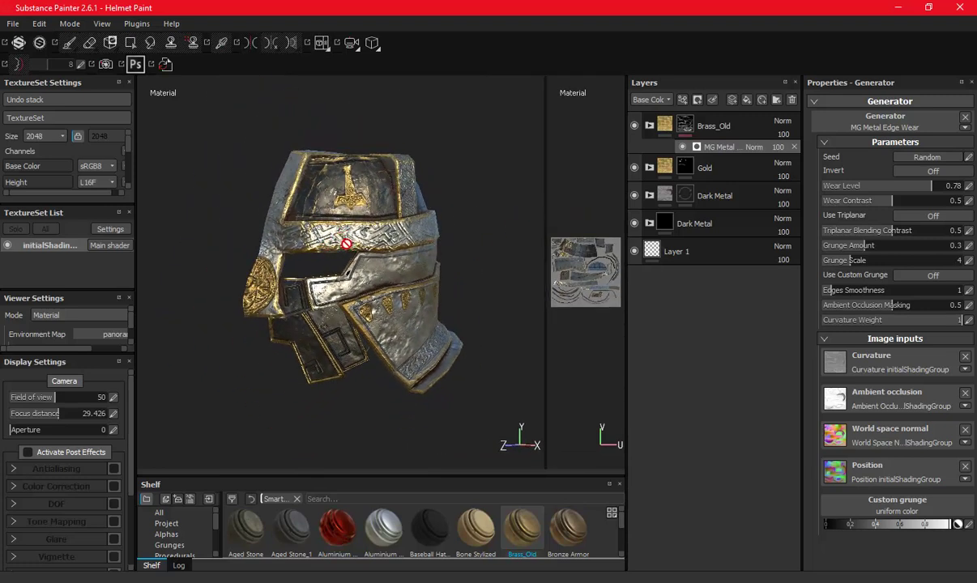
scroll(345, 244, "up", 2)
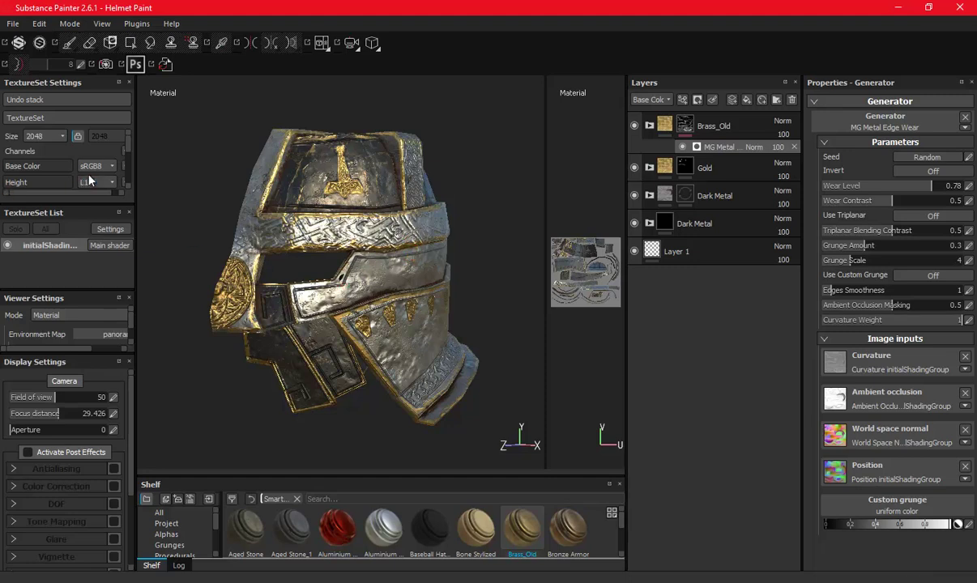
left_click_drag(136, 151, 175, 163)
scroll(113, 162, "down", 2)
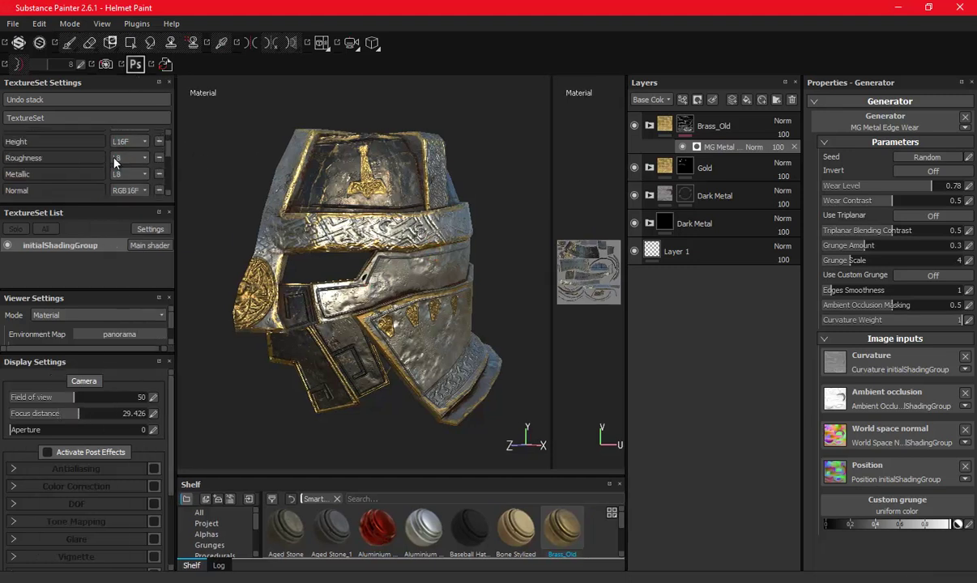
scroll(114, 162, "up", 2)
left_click(160, 152)
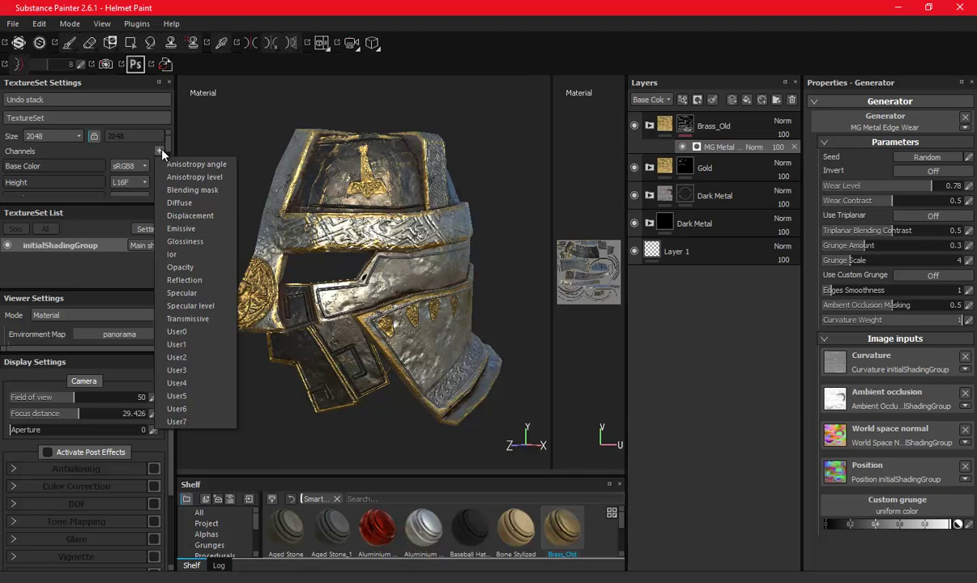
left_click(128, 147)
scroll(128, 147, "down", 2)
scroll(128, 147, "down", 2)
scroll(128, 148, "down", 2)
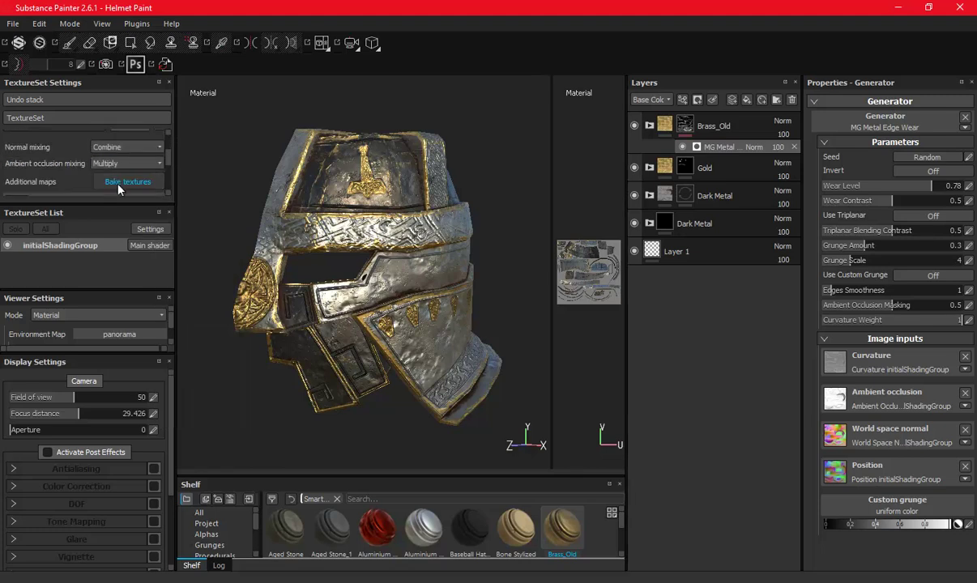
left_click(126, 182)
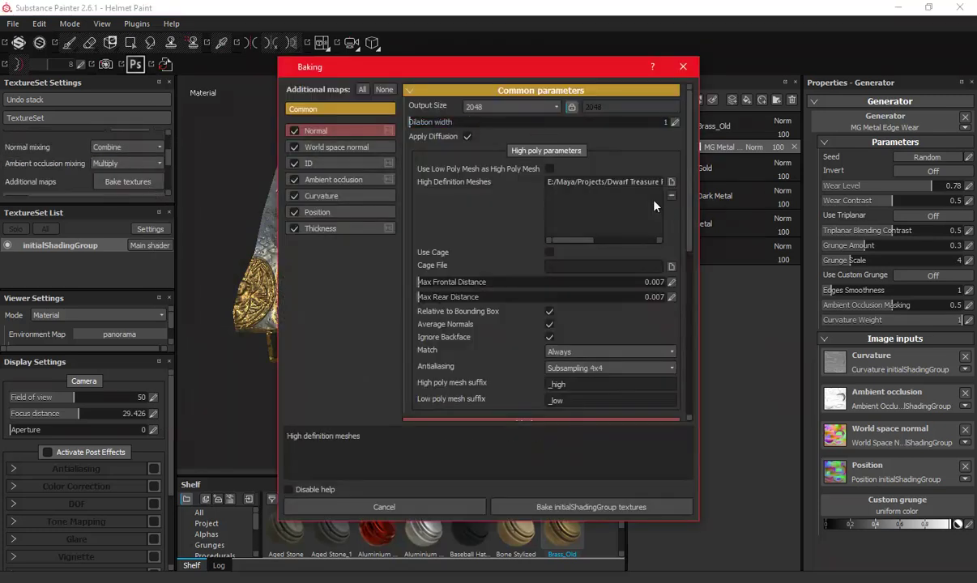
- Bake the initialShadingGroup mesh maps without Normal and dismiss the finished message
left_click(294, 130)
left_click(592, 508)
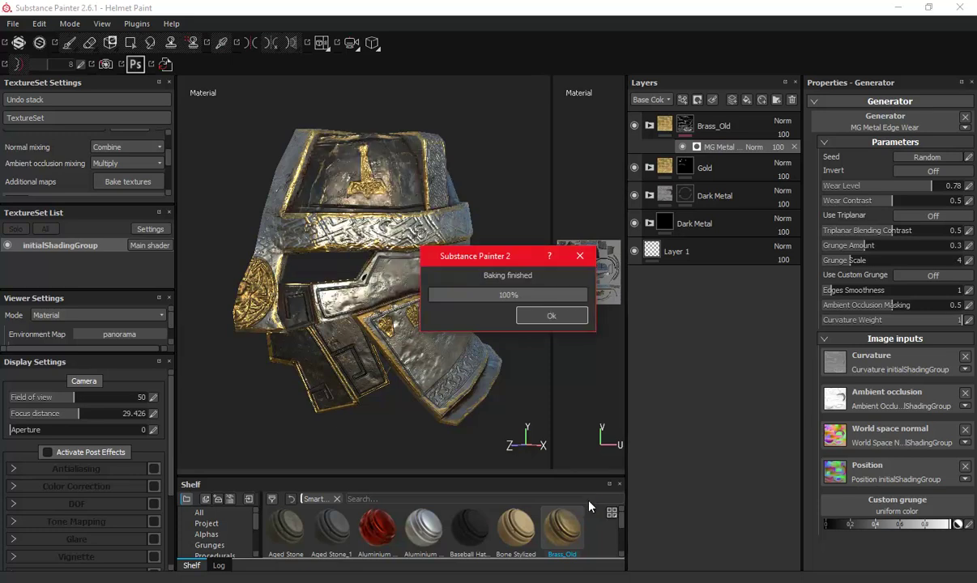
key("Return")
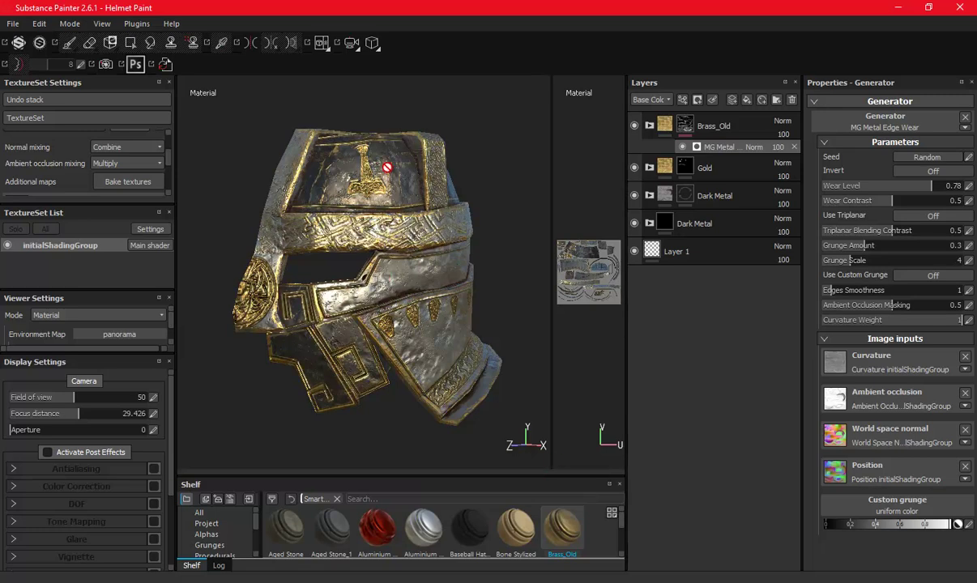
- Zoom in, set the Brass_Old edge wear to Wear Level 0.74, and orbit to check
scroll(388, 167, "up", 2)
scroll(397, 178, "up", 2)
scroll(405, 191, "up", 2)
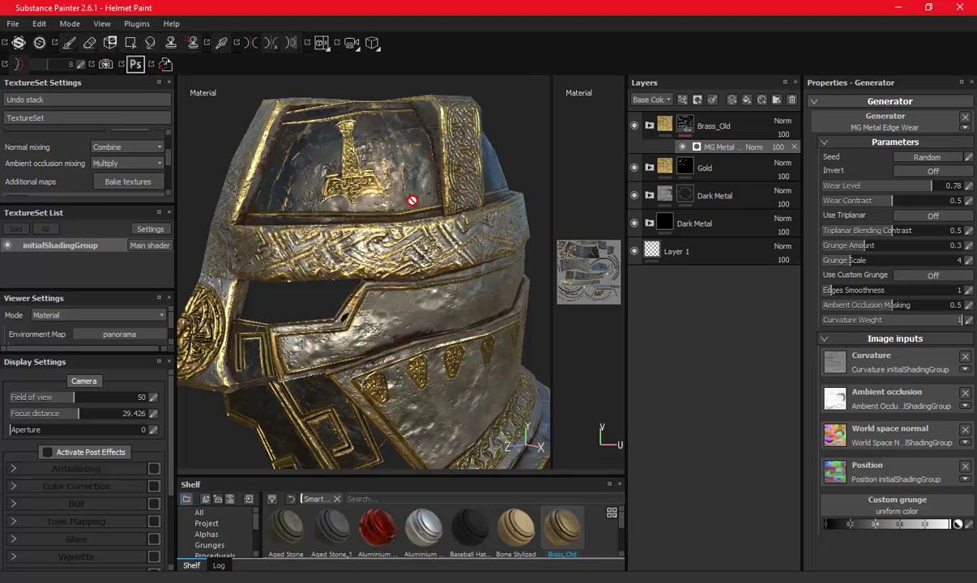
left_click(932, 190)
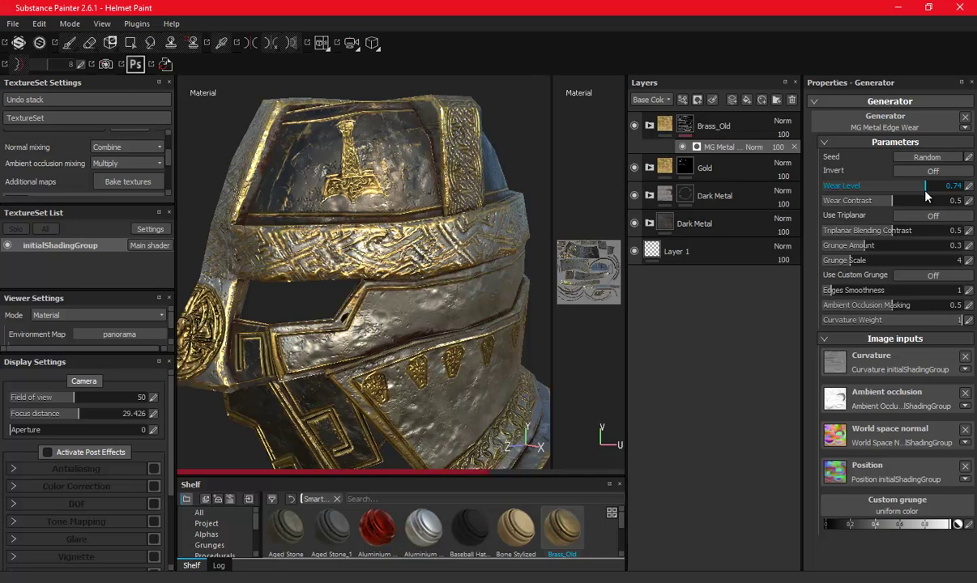
mouse_move(435, 249)
left_mouse_down("alt")
mouse_move(382, 276)
mouse_move(458, 254)
mouse_move(385, 209)
mouse_move(637, 133)
left_mouse_up("alt")
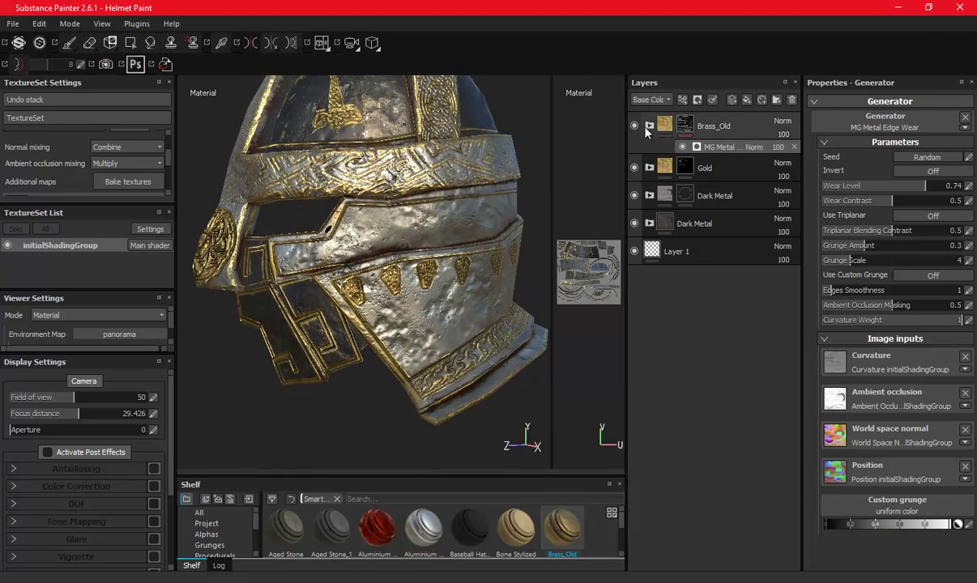
mouse_move(712, 136)
left_mouse_down()
mouse_move(729, 190)
mouse_move(683, 116)
left_mouse_up()
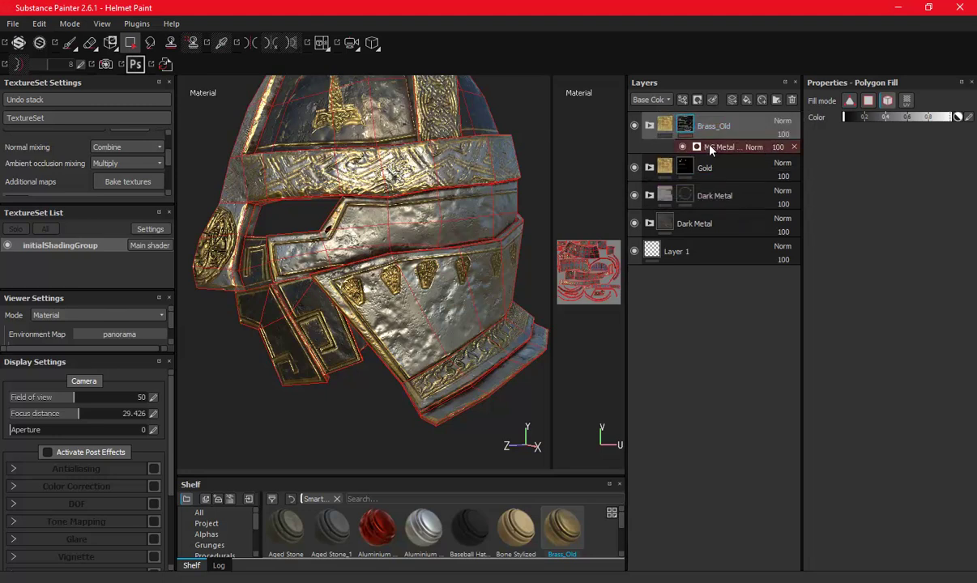
- Switch to the Paint tool with the grayscale paint value at pure white
scroll(339, 249, "up", 3)
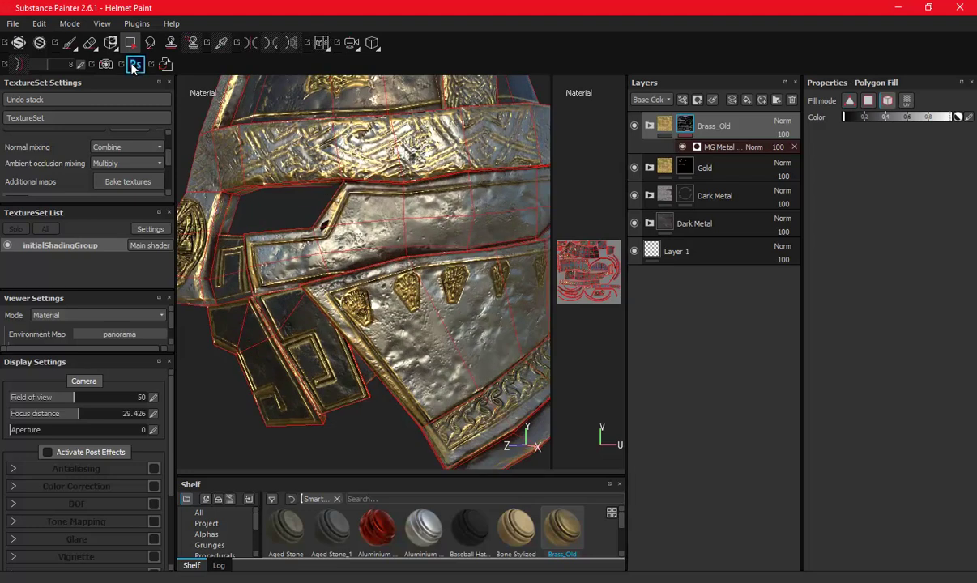
left_click(71, 42)
scroll(328, 212, "up", 2)
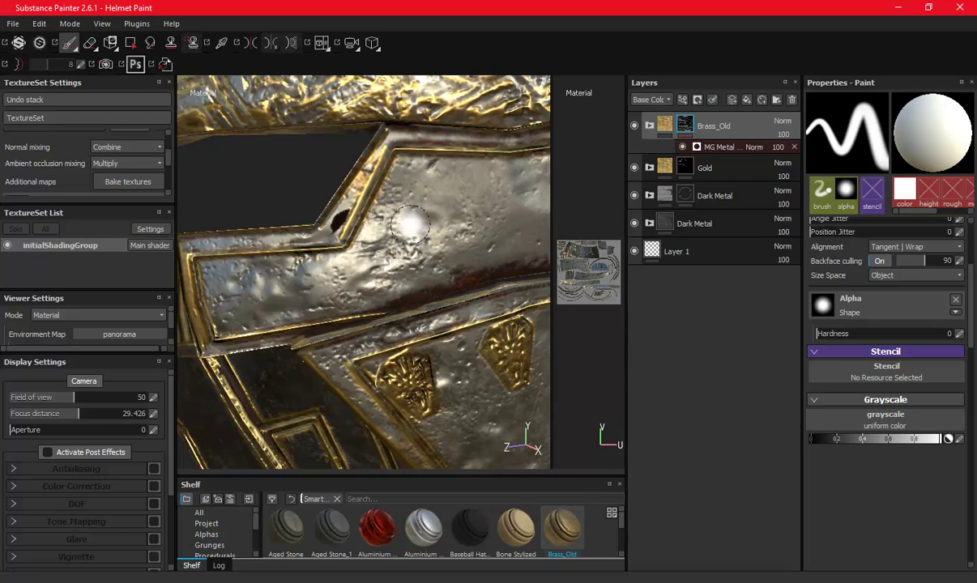
left_click(869, 438)
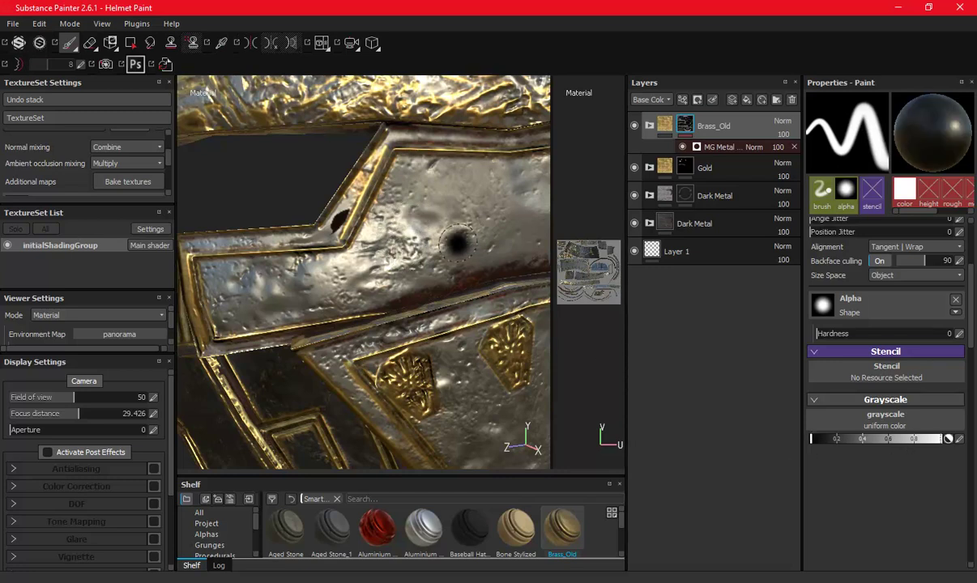
left_click_drag(869, 438, 970, 451)
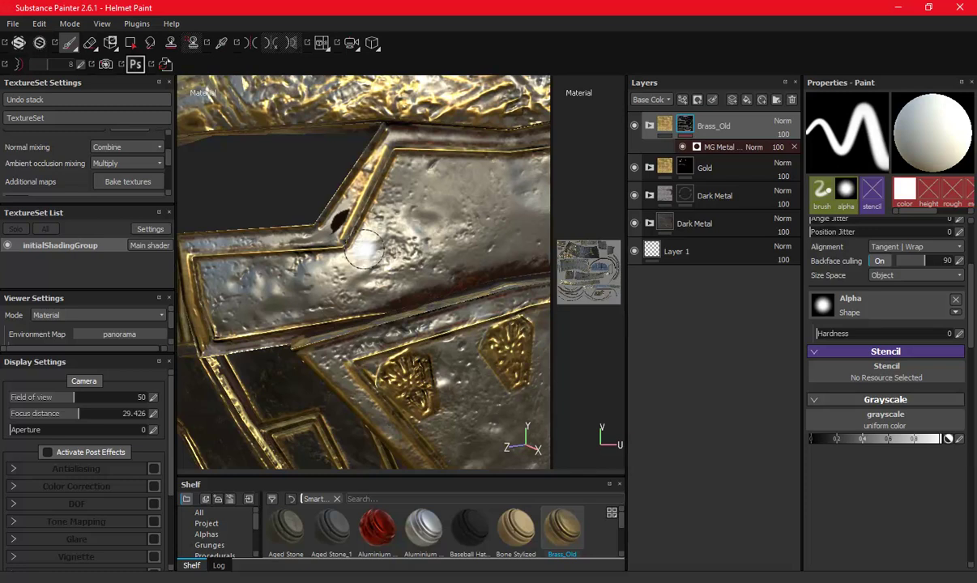
- Add a second Brass_Old smart material as a new top folder
scroll(344, 237, "up", 3)
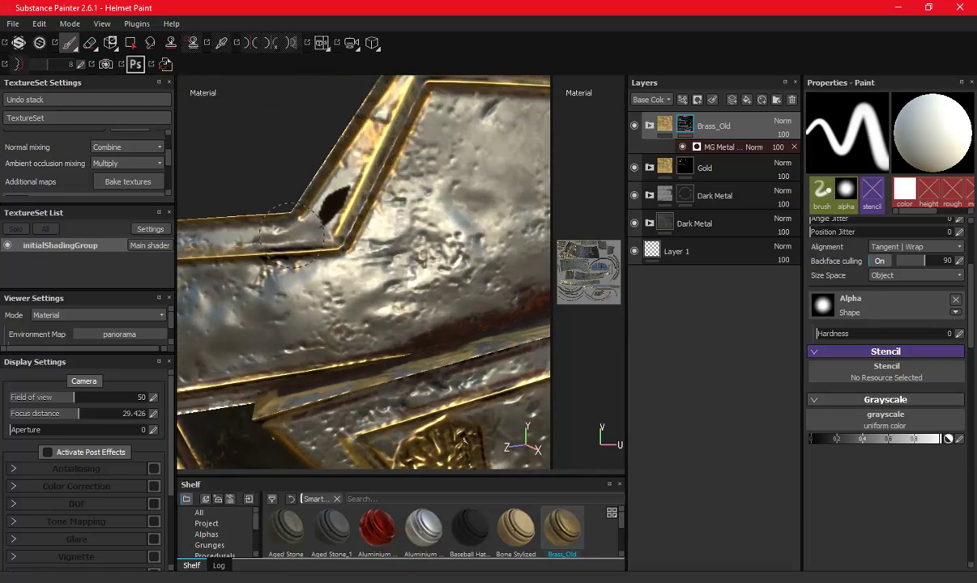
left_click_drag(233, 227, 415, 231, "alt")
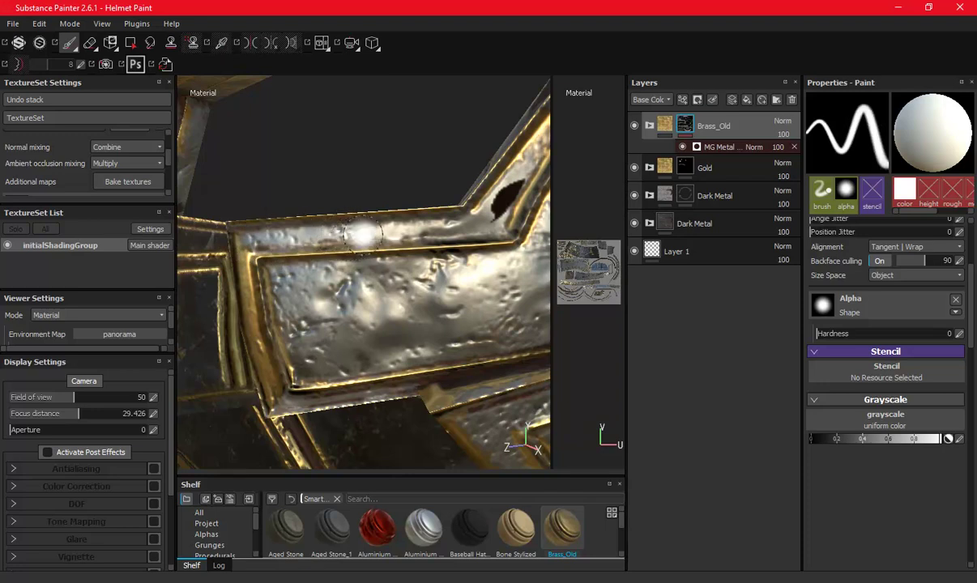
left_click_drag(558, 526, 727, 125)
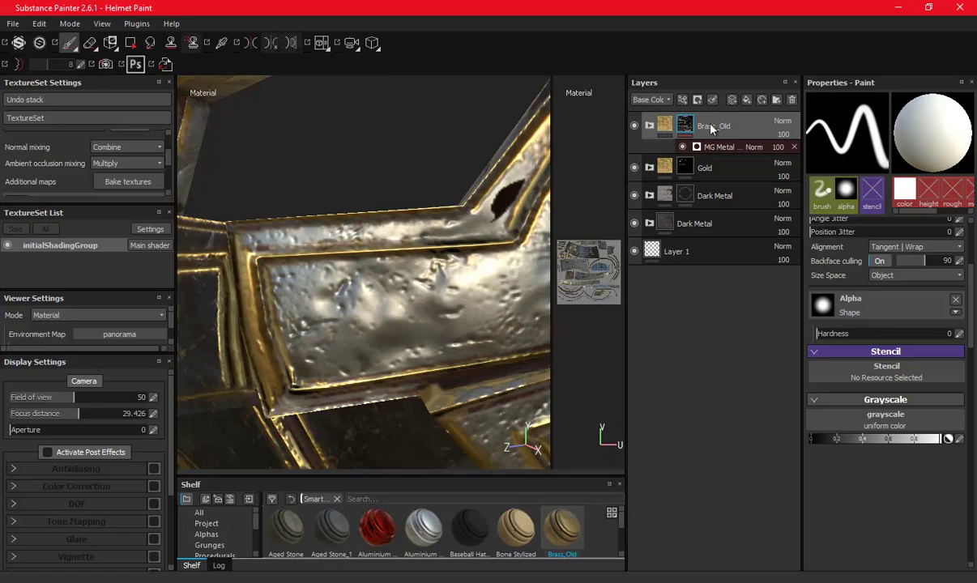
left_click(649, 154)
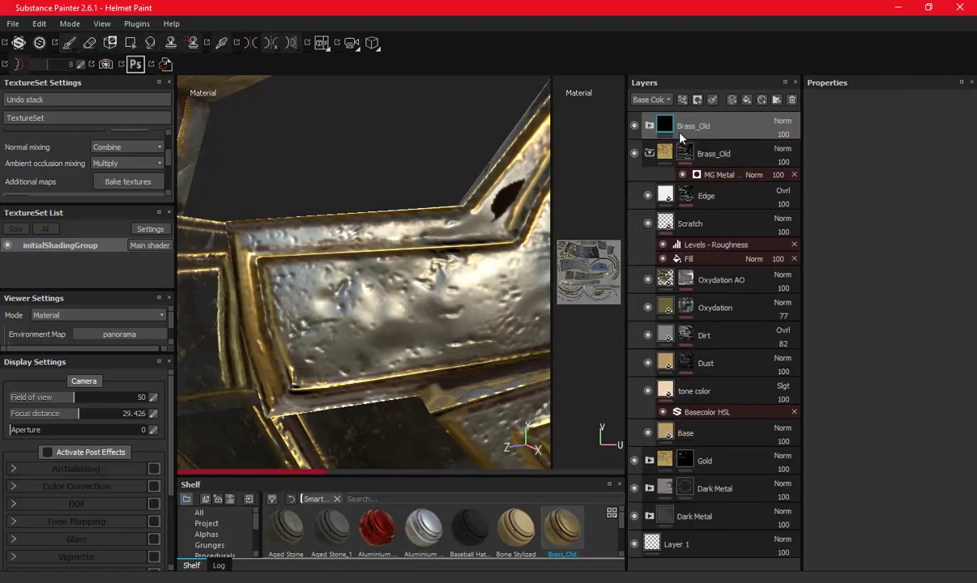
- Collapse the new Brass_Old folder and give it a black mask ready for painting
left_click(648, 154)
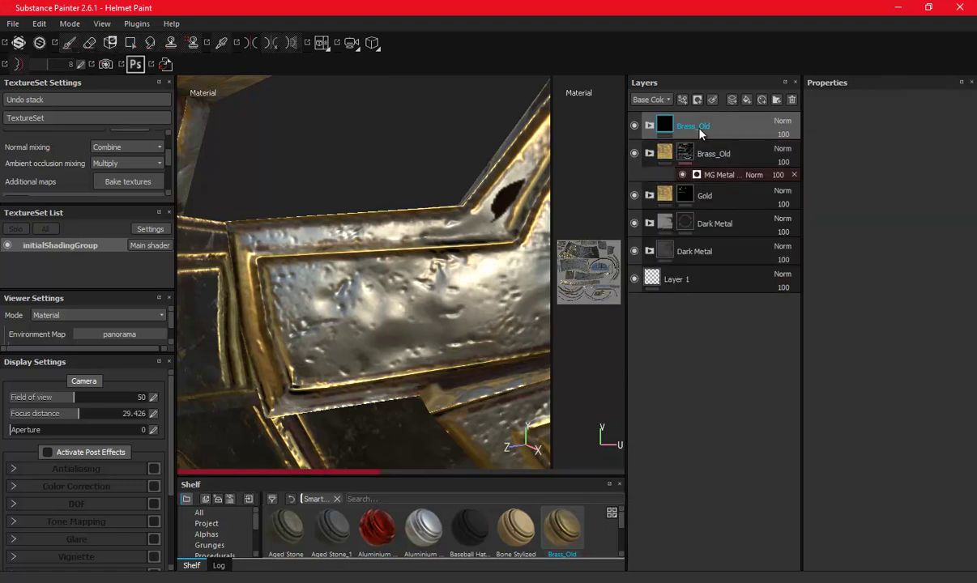
right_click(700, 133)
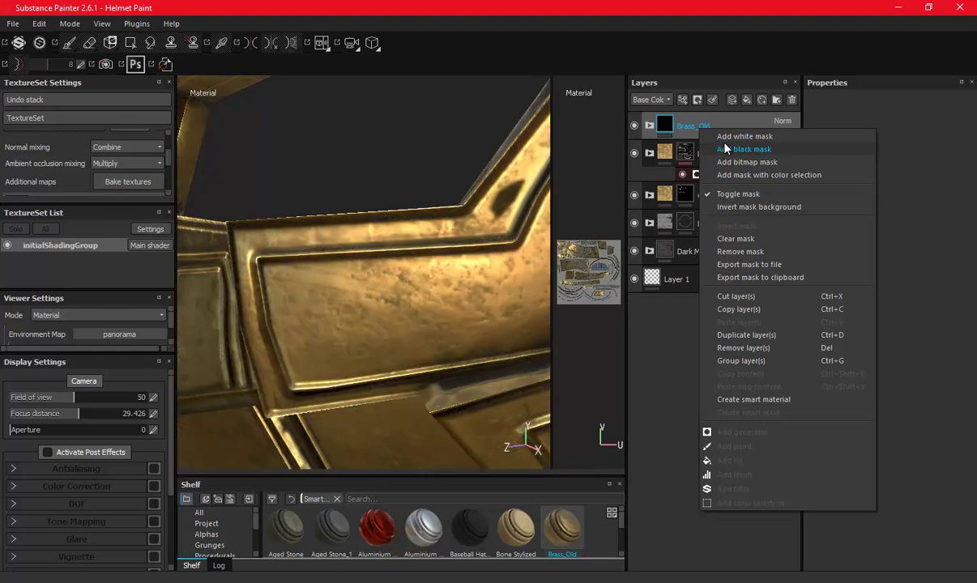
left_click(727, 149)
left_click(713, 99)
mouse_move(259, 229)
left_mouse_down("alt")
mouse_move(254, 235)
mouse_move(447, 219)
mouse_move(304, 235)
left_mouse_up("alt")
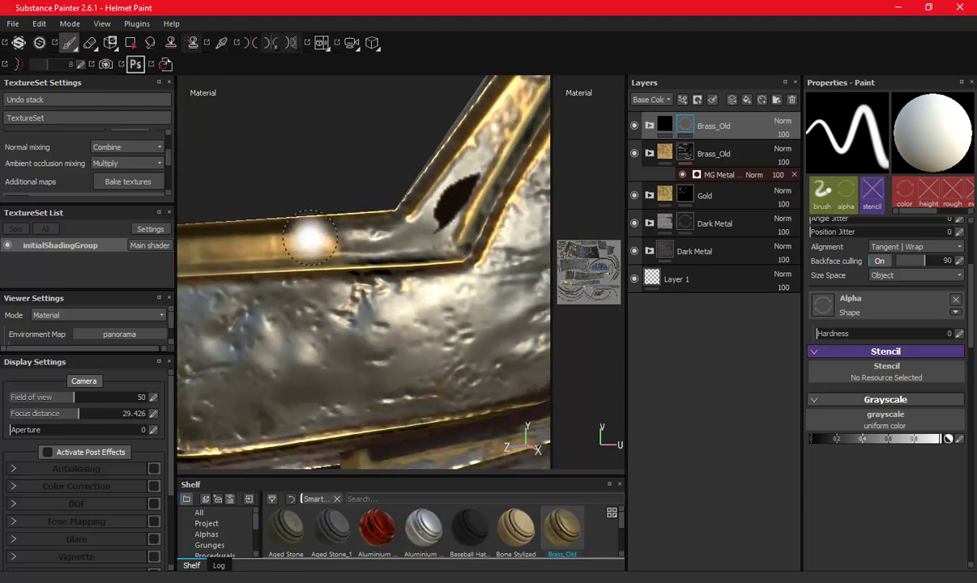
- Paint brass along the diagonal trim edge and its right end
mouse_move(409, 241)
left_mouse_down()
mouse_move(466, 155)
mouse_move(341, 257)
left_mouse_up()
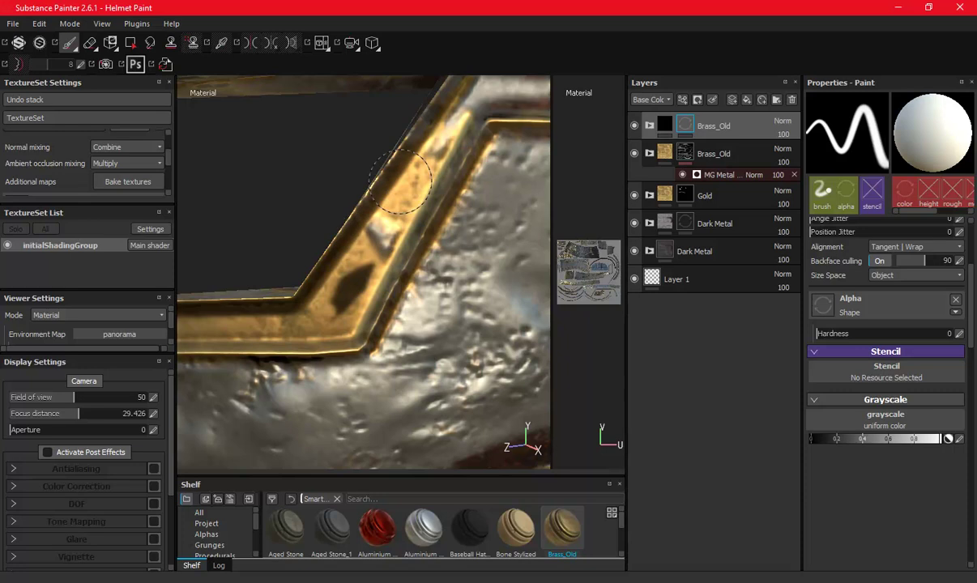
mouse_move(432, 188)
left_mouse_down()
mouse_move(415, 231)
mouse_move(291, 328)
left_mouse_up()
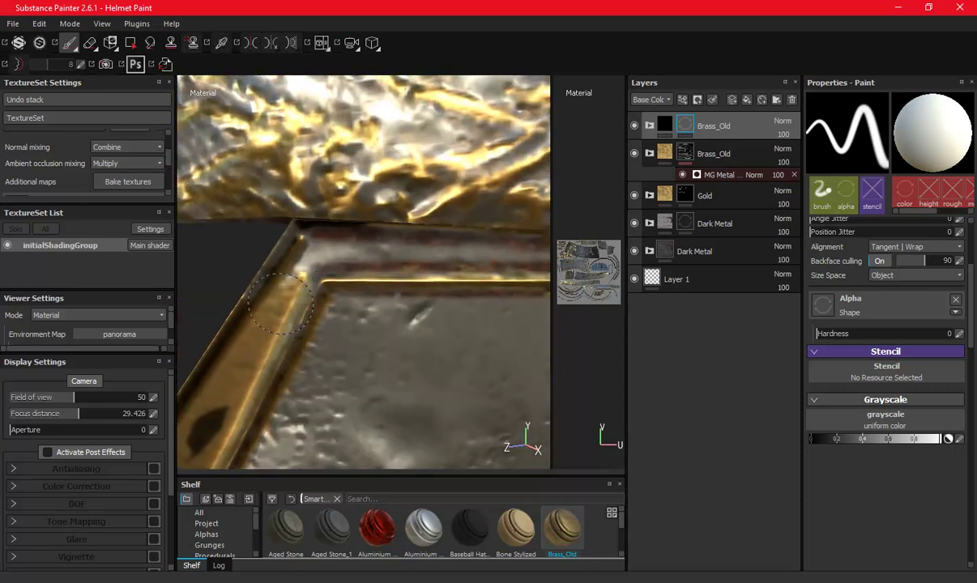
left_click_drag(304, 247, 305, 229, "alt")
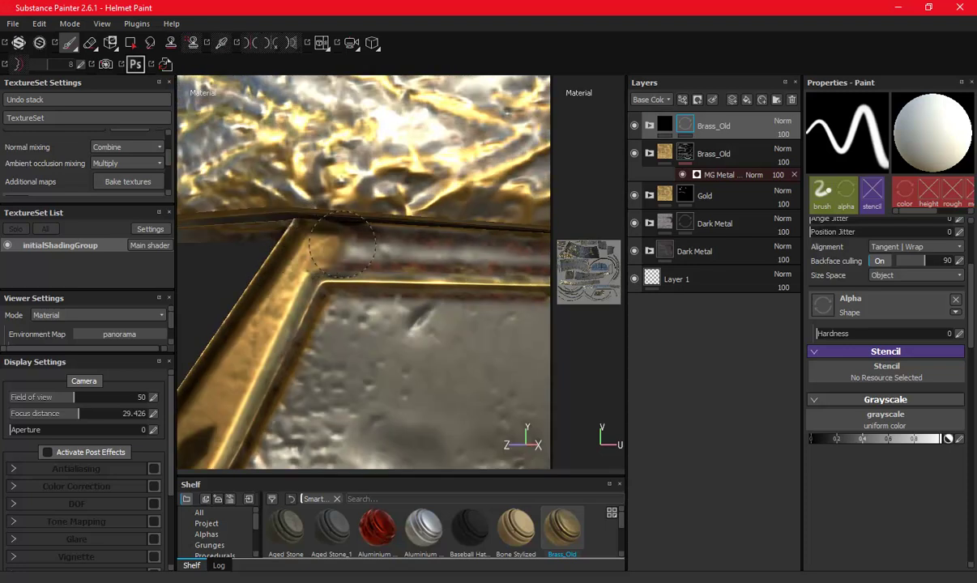
mouse_move(371, 294)
left_mouse_down("alt")
mouse_move(301, 236)
mouse_move(476, 243)
mouse_move(272, 261)
left_mouse_up("alt")
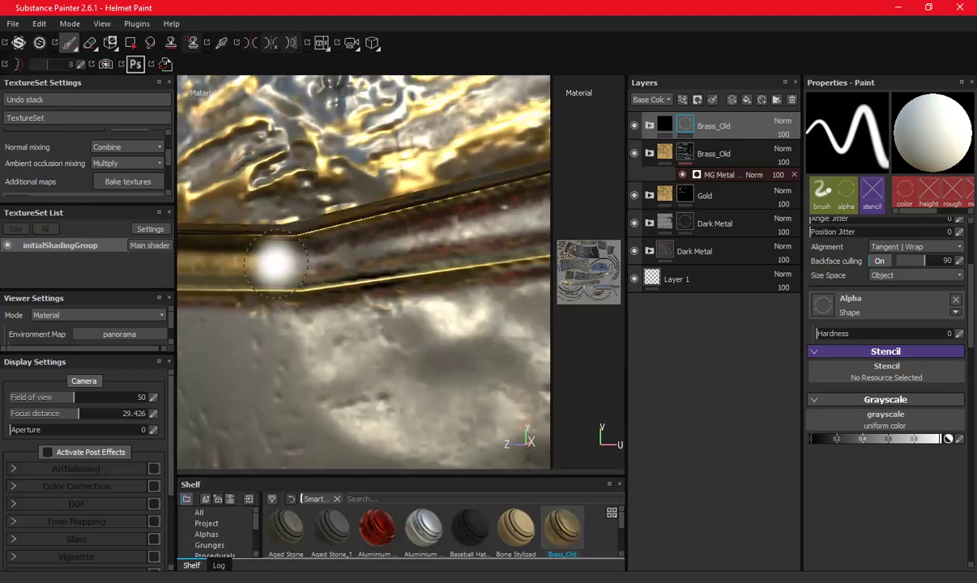
mouse_move(433, 236)
left_mouse_down("alt")
mouse_move(308, 259)
mouse_move(419, 227)
left_mouse_up("alt")
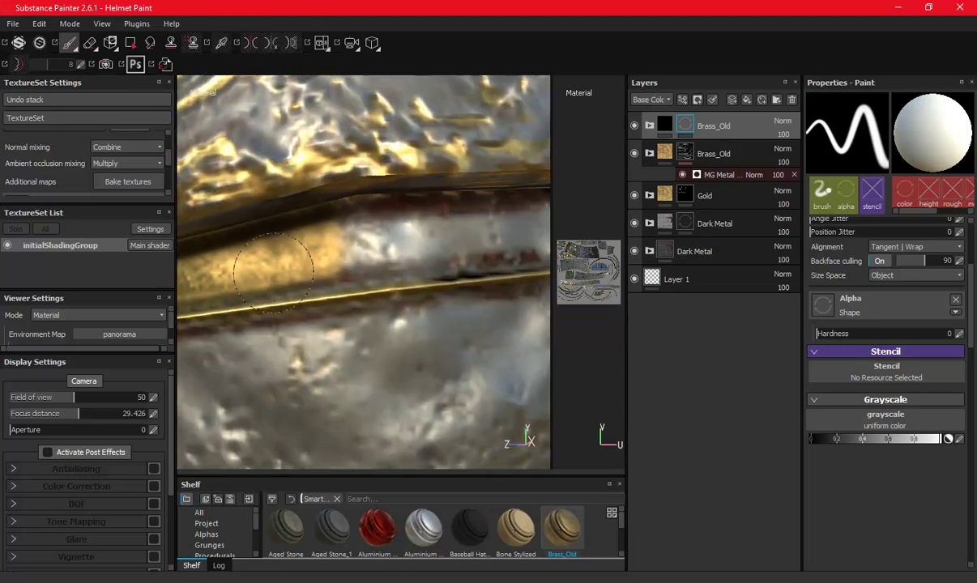
mouse_move(323, 232)
left_mouse_down("alt")
mouse_move(365, 267)
mouse_move(277, 262)
mouse_move(229, 243)
left_mouse_up("alt")
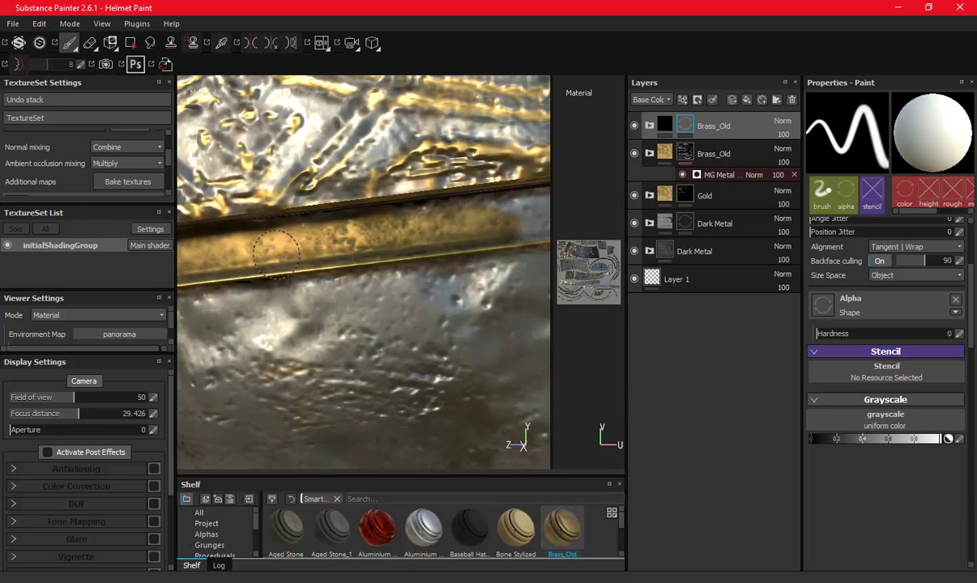
mouse_move(484, 232)
left_mouse_down()
mouse_move(420, 215)
mouse_move(427, 211)
left_mouse_up()
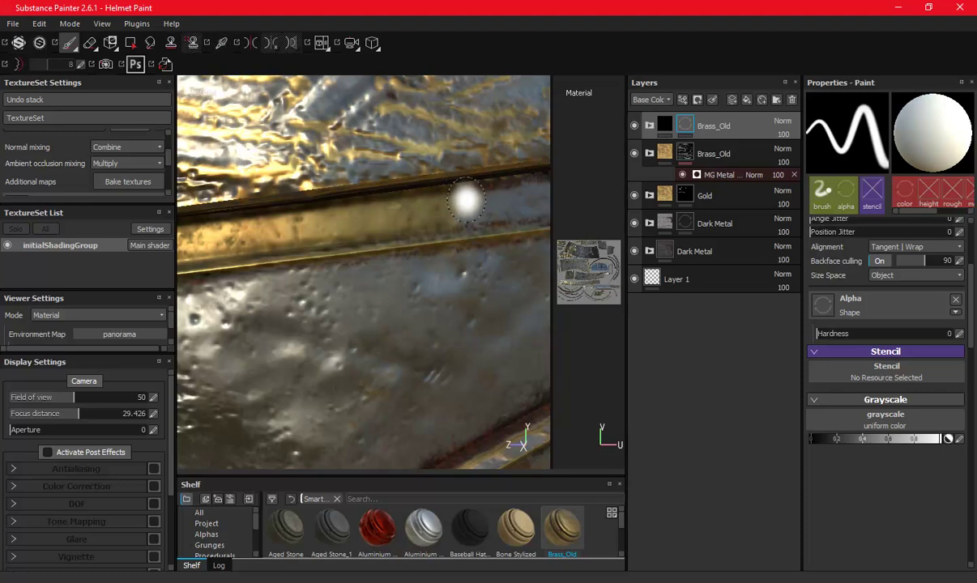
- Paint brass along the horizontal trim strip
scroll(437, 214, "down", 2)
scroll(431, 216, "down", 2)
left_click_drag(243, 223, 438, 205)
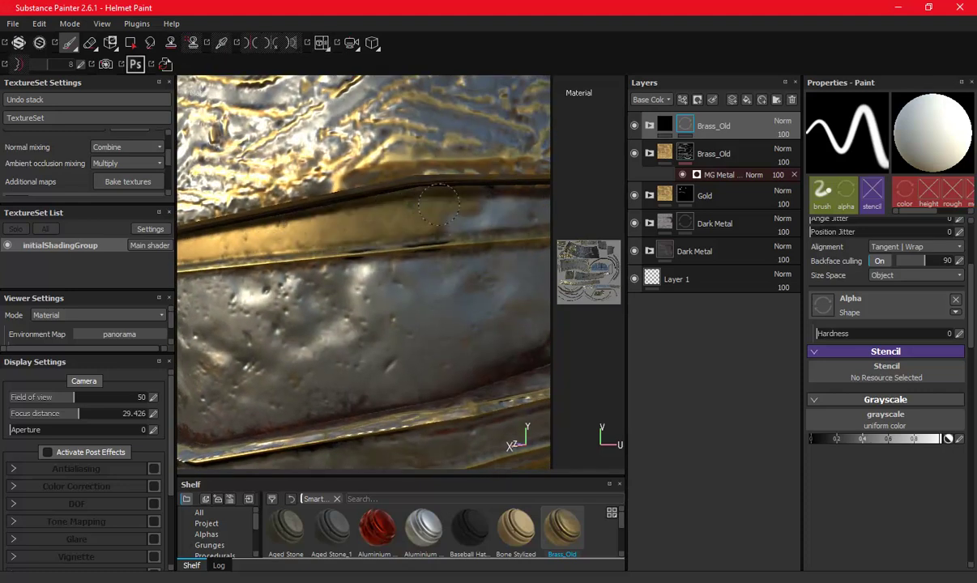
mouse_move(349, 229)
left_mouse_down("alt")
mouse_move(405, 222)
mouse_move(297, 237)
mouse_move(349, 211)
left_mouse_up("alt")
mouse_move(290, 224)
left_mouse_down()
mouse_move(429, 225)
mouse_move(289, 217)
left_mouse_up()
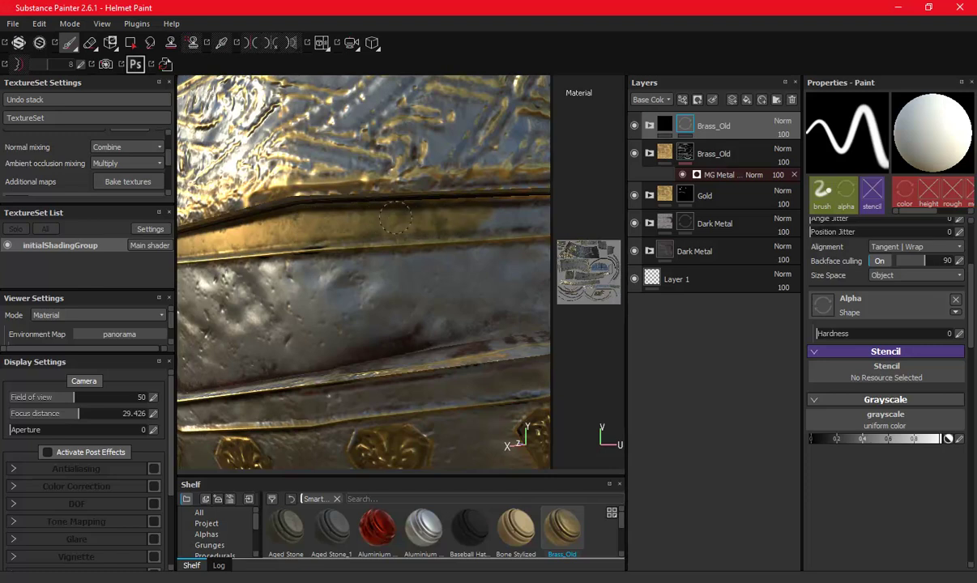
- Inspect the ornamented side and gold-trimmed plates, then save the project
left_click_drag(482, 224, 307, 255, "alt")
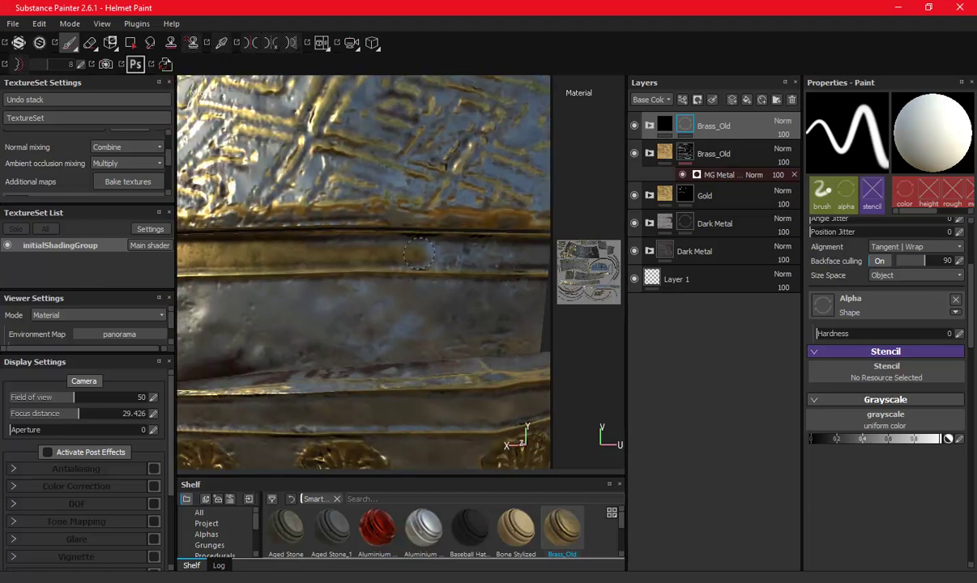
left_click_drag(469, 247, 312, 249, "alt")
mouse_move(451, 249)
left_mouse_down("alt")
mouse_move(414, 290)
mouse_move(499, 255)
mouse_move(369, 335)
left_mouse_up("alt")
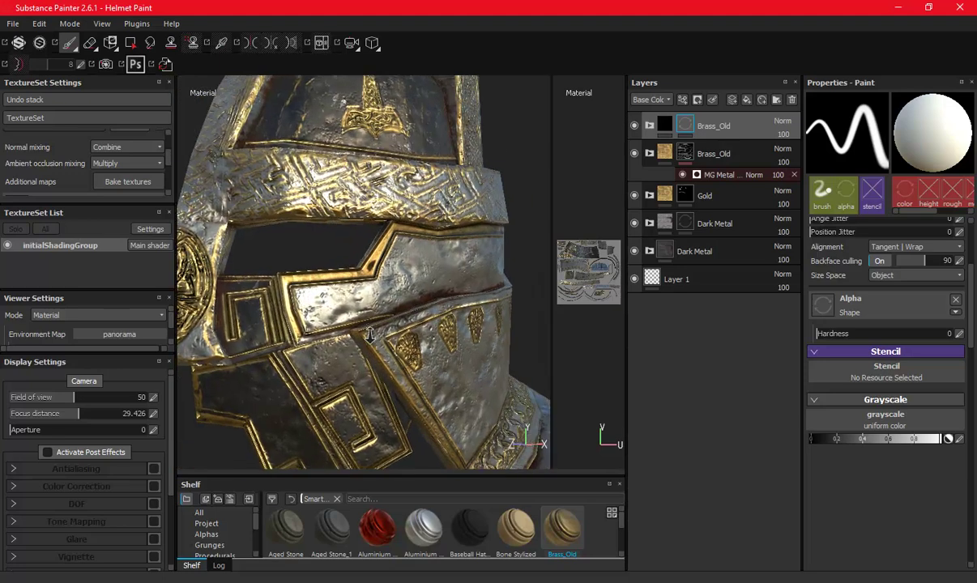
right_click_drag(370, 335, 397, 371, "alt")
left_click_drag(397, 370, 315, 332, "alt")
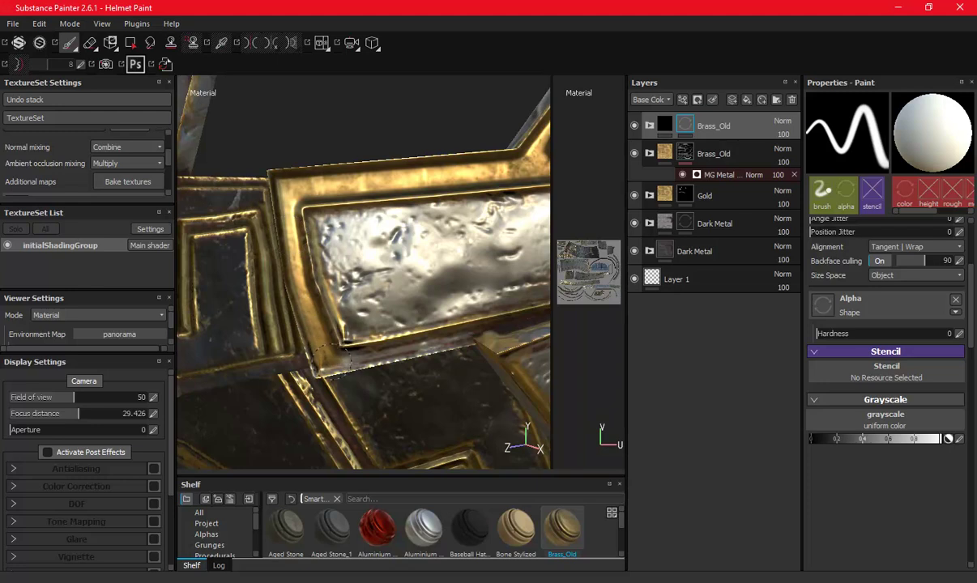
left_click_drag(469, 327, 407, 324, "alt")
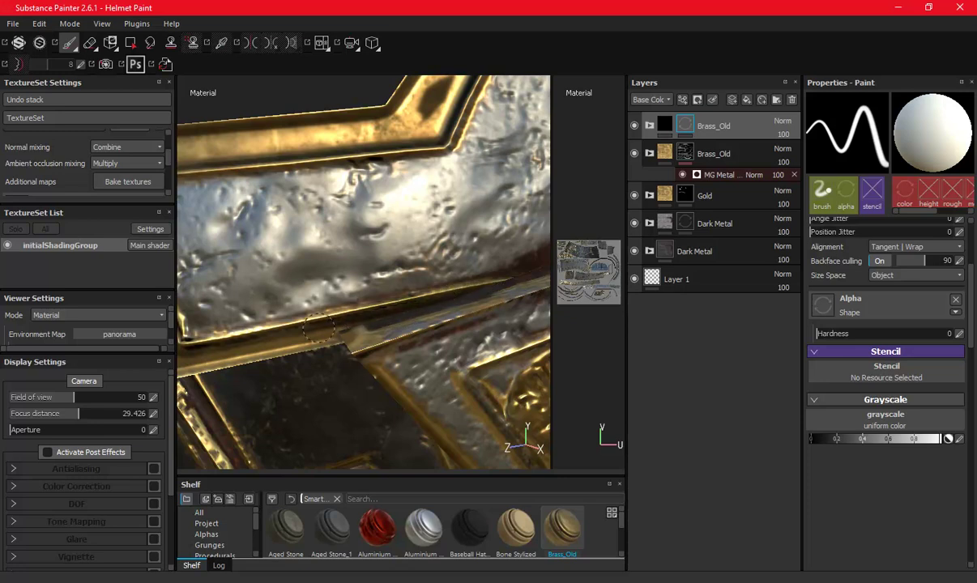
scroll(258, 306, "down", 2)
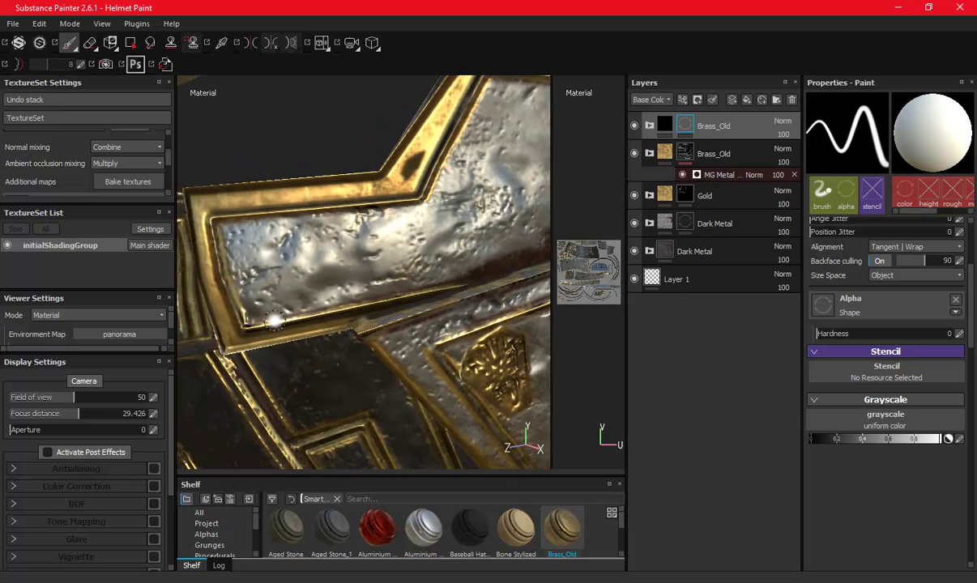
scroll(251, 312, "down", 2)
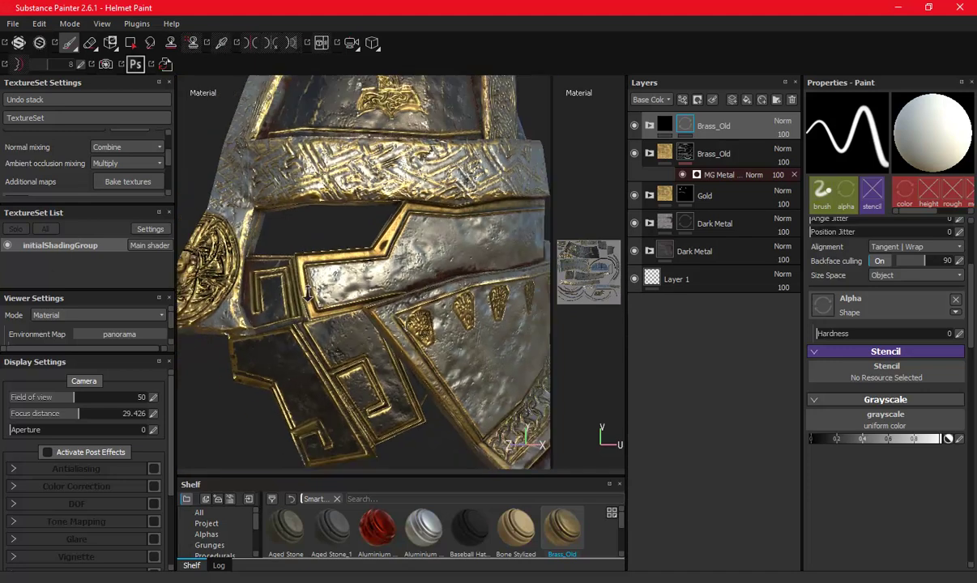
mouse_move(348, 233)
left_mouse_down("alt")
mouse_move(281, 212)
mouse_move(415, 188)
mouse_move(322, 170)
mouse_move(360, 171)
left_mouse_up("alt")
key("ctrl+s")
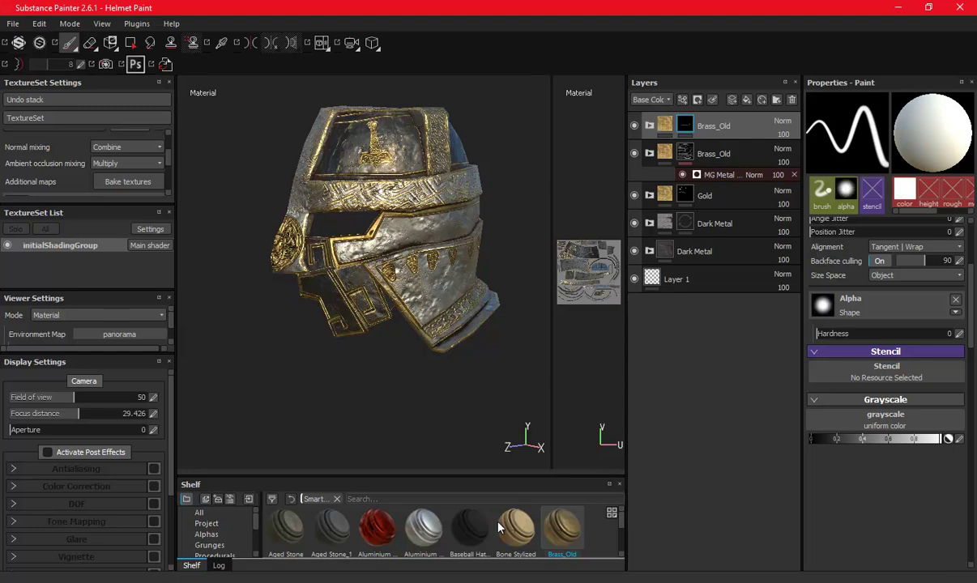
- Add the Concrete Smooth material from the Shelf as a new top layer
left_click_drag(482, 477, 478, 296)
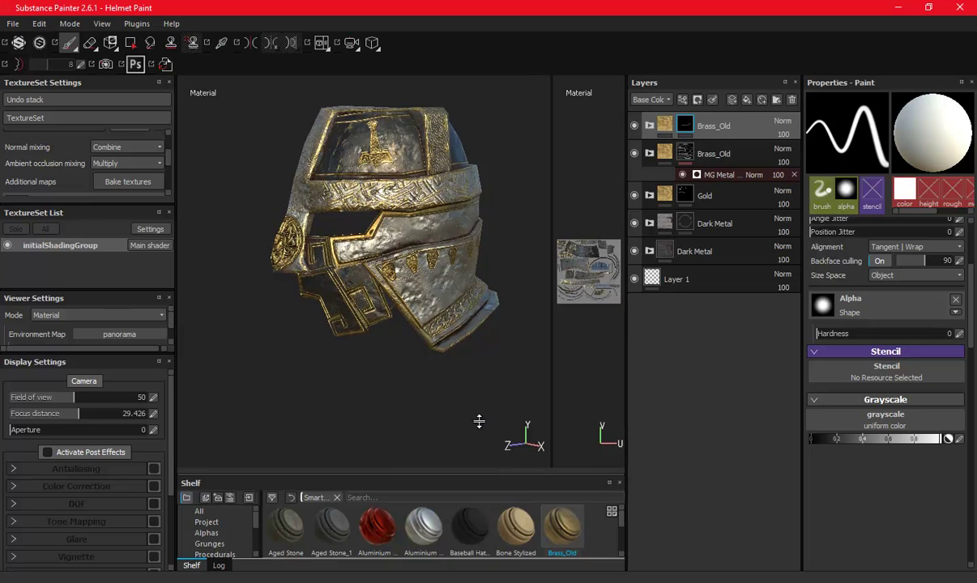
left_click(216, 452)
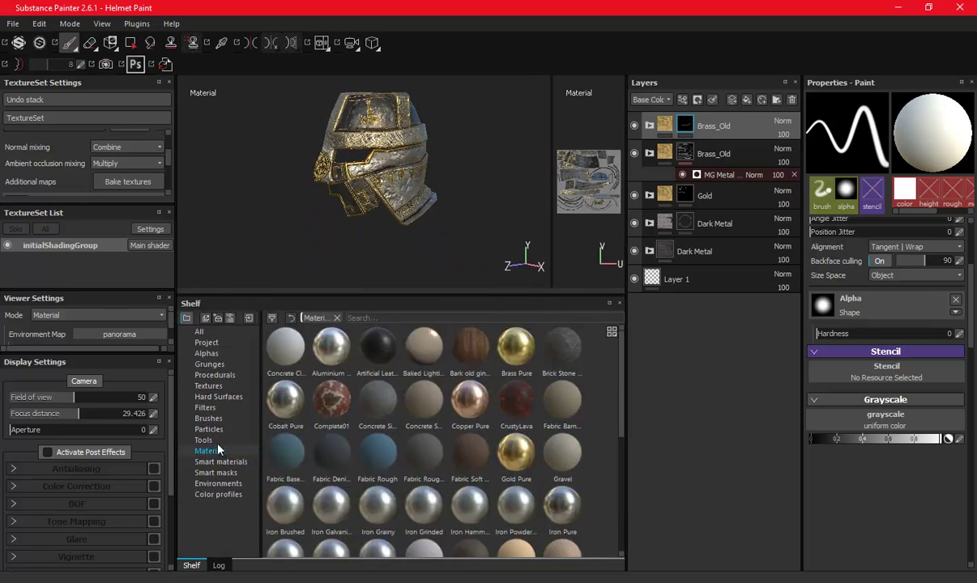
left_click_drag(422, 406, 728, 122)
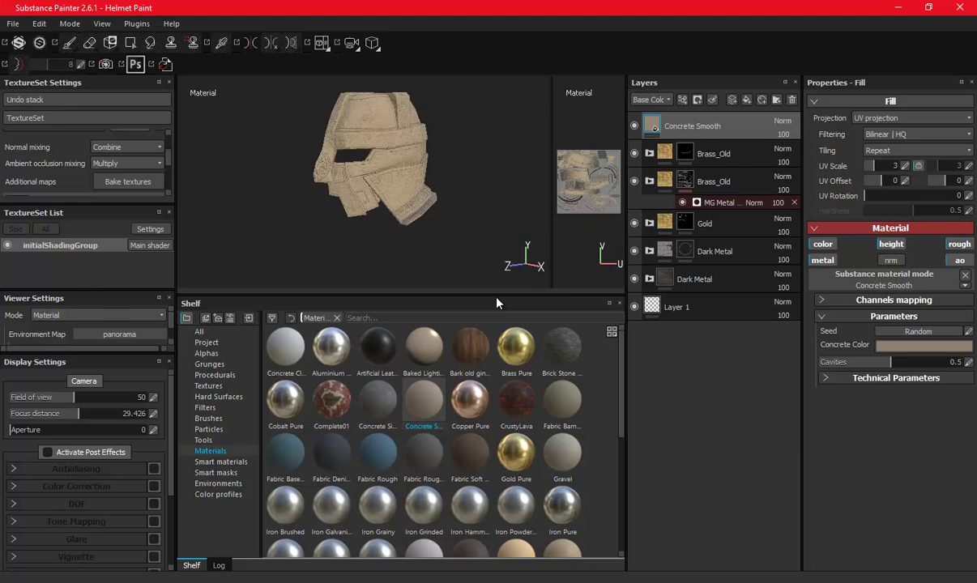
left_click_drag(501, 291, 513, 481)
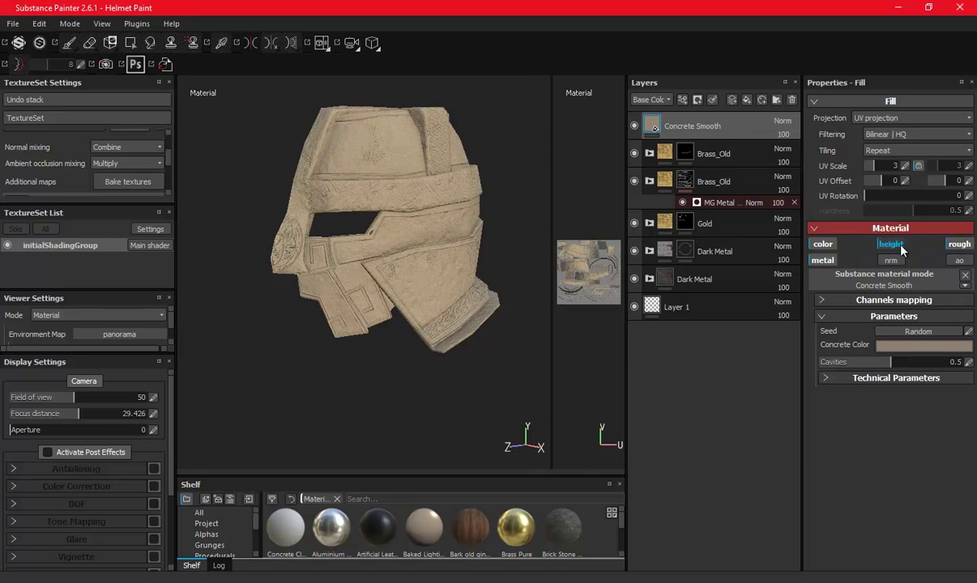
- Desaturate the Concrete Color to a muted brown in the colour picker
left_click(904, 343)
left_click(807, 371)
mouse_move(807, 371)
left_mouse_down()
mouse_move(798, 371)
mouse_move(814, 375)
mouse_move(795, 374)
left_mouse_up()
- Close the colour picker and remove an unwanted generator added to the Concrete Smooth layer
left_click(945, 271)
right_click(645, 114)
key("Escape")
right_click(681, 126)
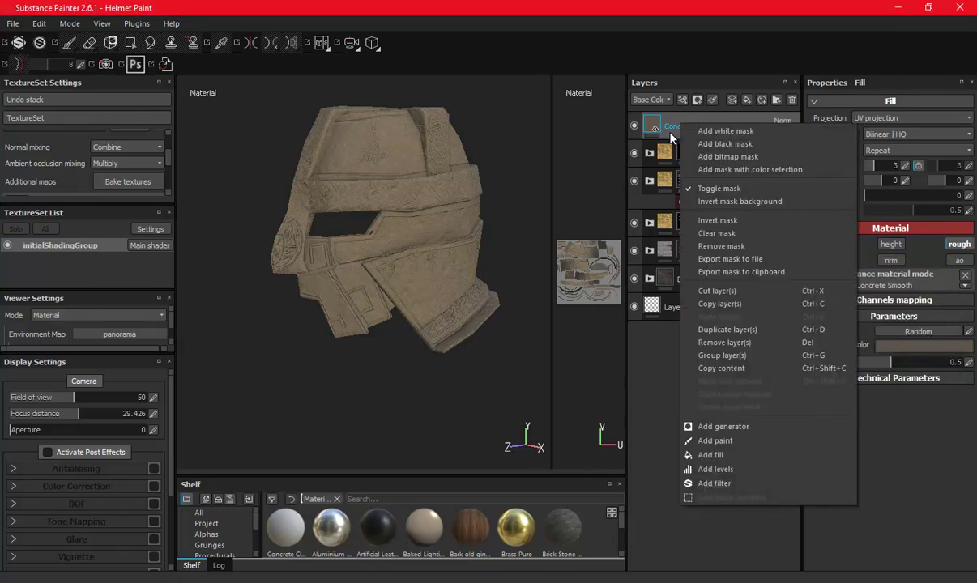
left_click(711, 426)
left_click(874, 155)
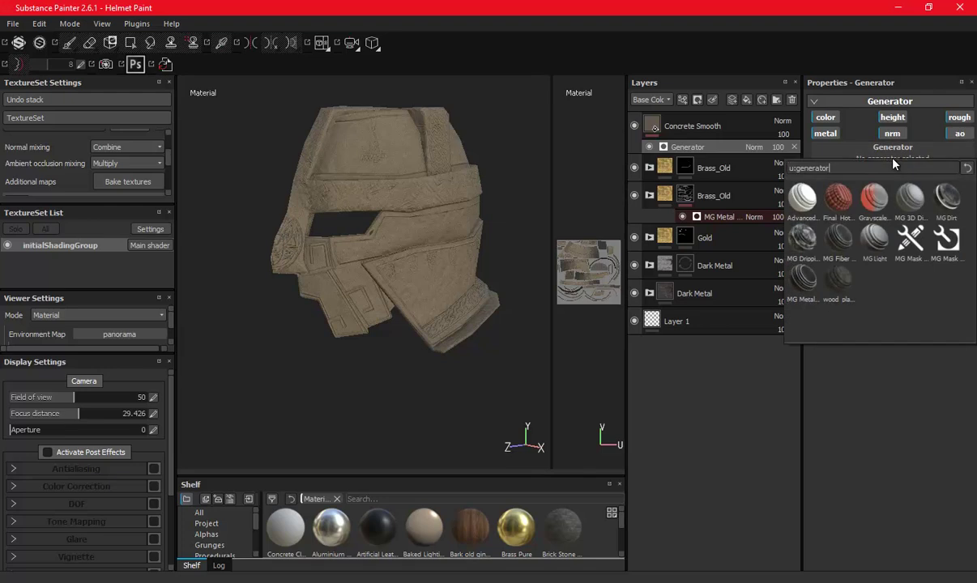
key("Escape")
key("Delete")
- Give the Concrete Smooth layer a mask driven by an MG Dirt generator
right_click(653, 118)
key("Escape")
right_click(660, 120)
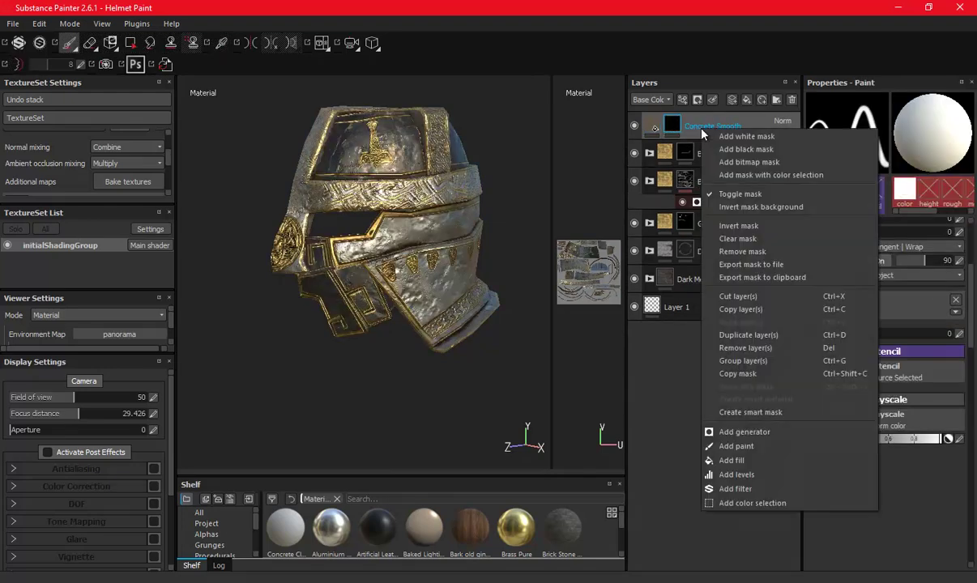
left_click(751, 436)
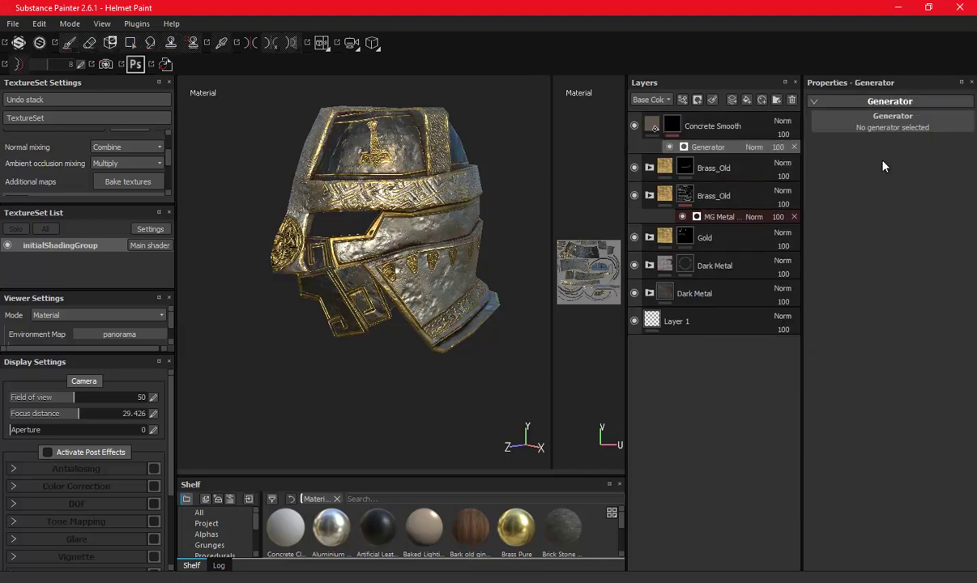
left_click(884, 139)
left_click(826, 155)
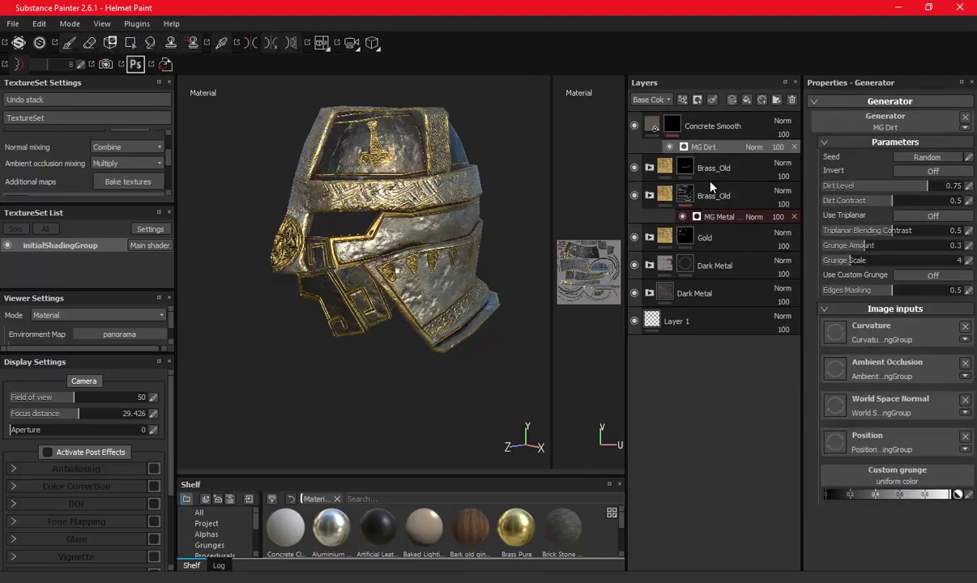
- Lower the MG Dirt generator's Dirt Level to 0.66 so more gold shows
scroll(446, 237, "up", 3)
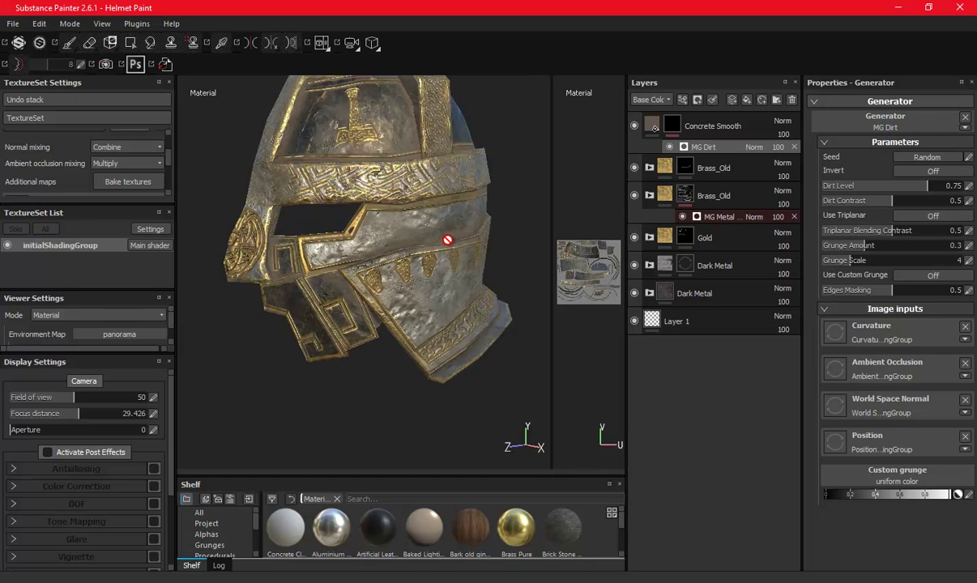
scroll(447, 241, "up", 4)
scroll(447, 241, "down", 5)
mouse_move(338, 203)
left_mouse_down("alt")
mouse_move(365, 272)
mouse_move(429, 224)
mouse_move(458, 235)
left_mouse_up("alt")
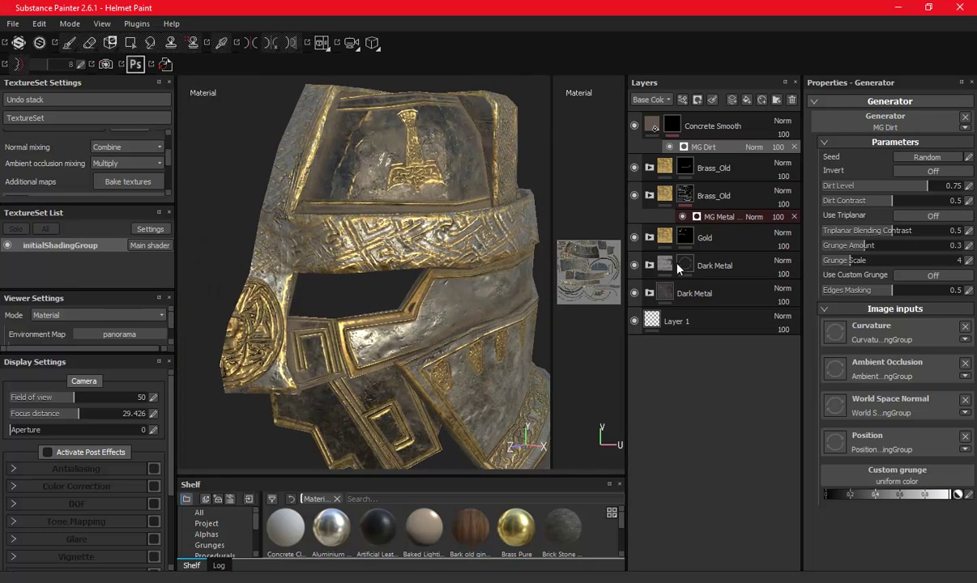
left_click(917, 185)
mouse_move(917, 185)
left_mouse_down()
mouse_move(863, 185)
mouse_move(941, 196)
mouse_move(918, 201)
left_mouse_up()
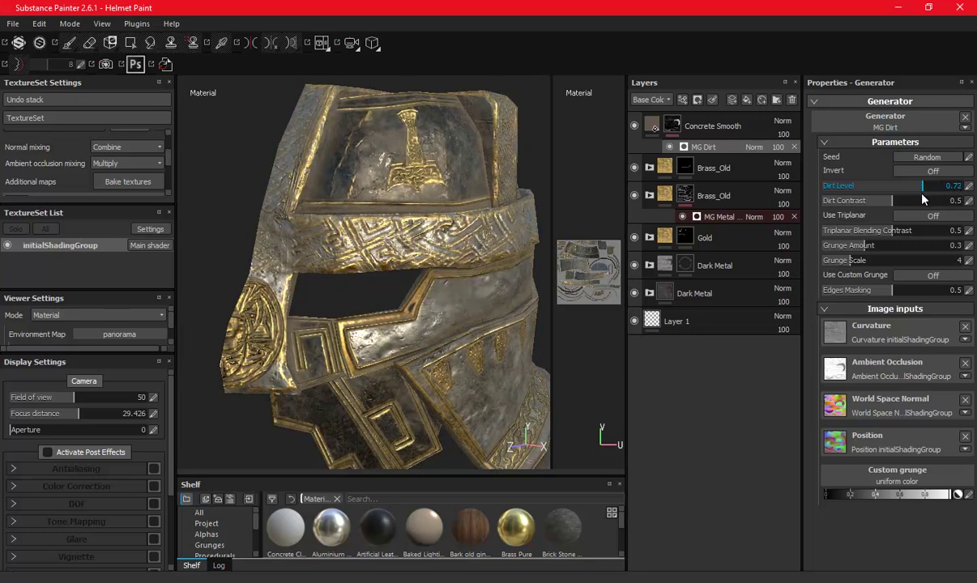
left_click_drag(911, 203, 915, 200)
mouse_move(555, 261)
left_mouse_down("alt")
mouse_move(322, 262)
mouse_move(310, 270)
mouse_move(486, 258)
mouse_move(444, 263)
left_mouse_up("alt")
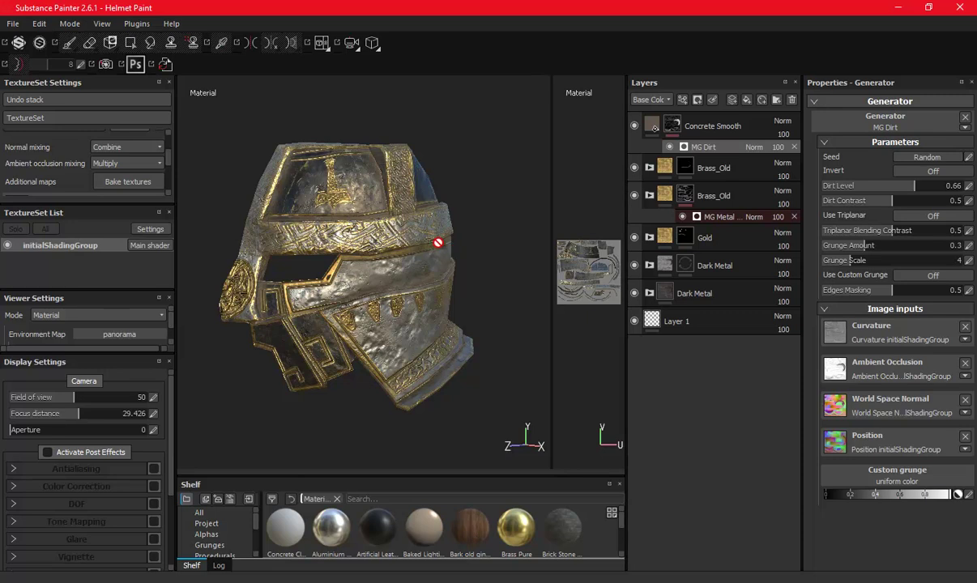
right_click(703, 131)
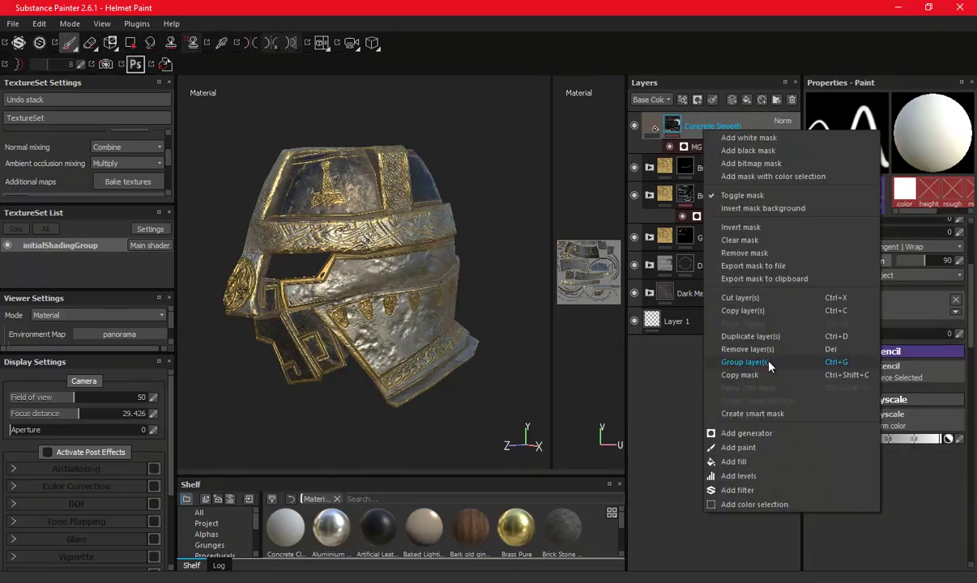
left_click(746, 433)
left_click(891, 123)
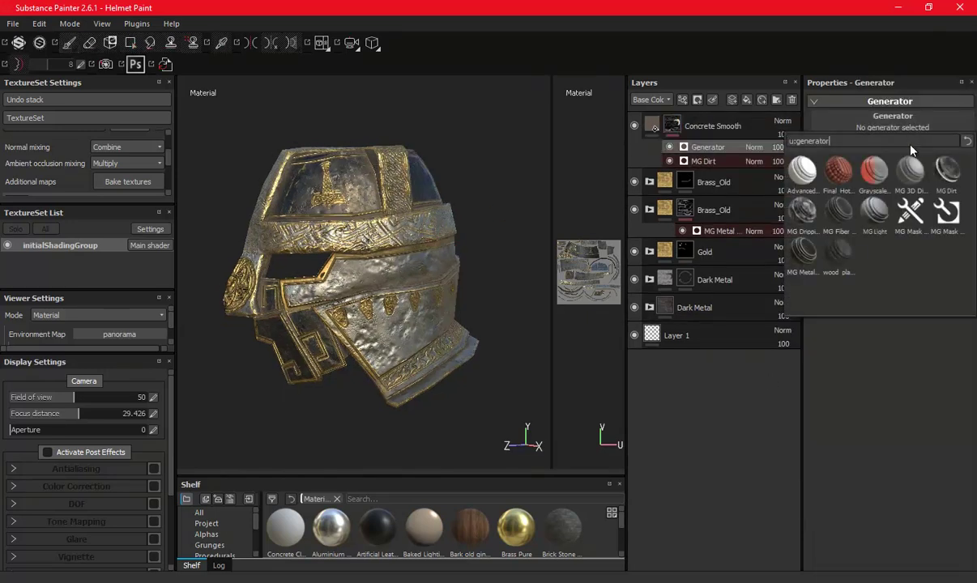
left_click(802, 253)
left_click_drag(358, 251, 421, 251, "alt")
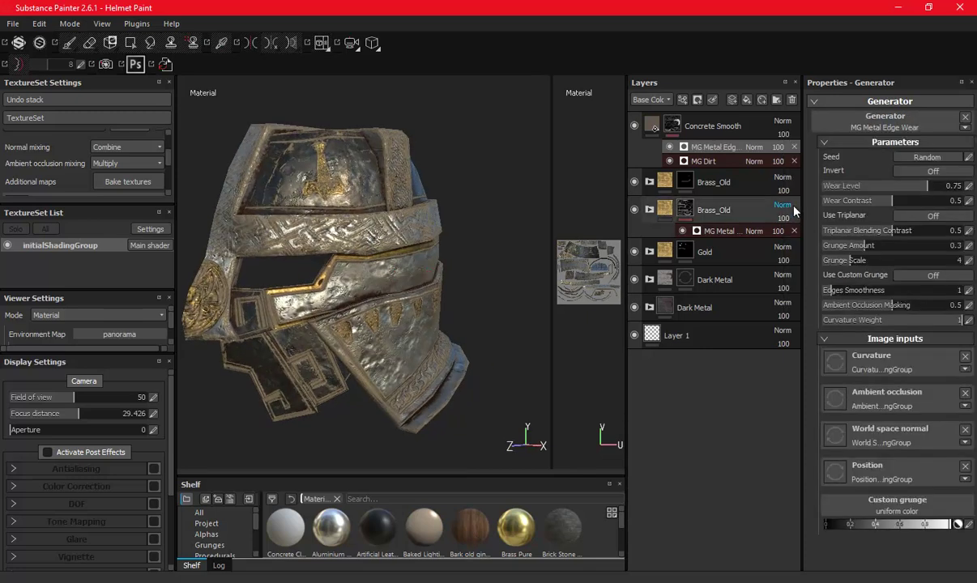
left_click_drag(875, 192, 848, 188)
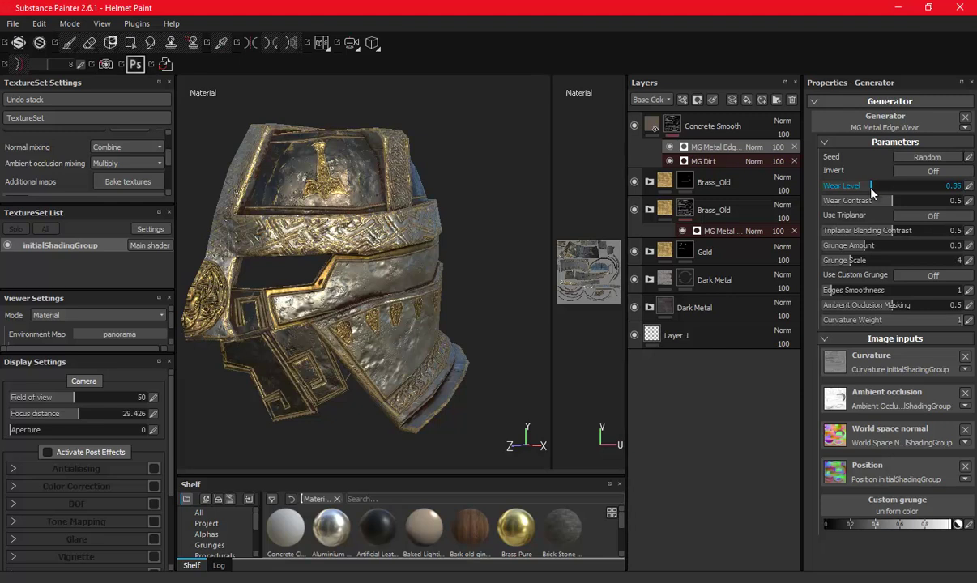
left_click(670, 147)
left_click(754, 147)
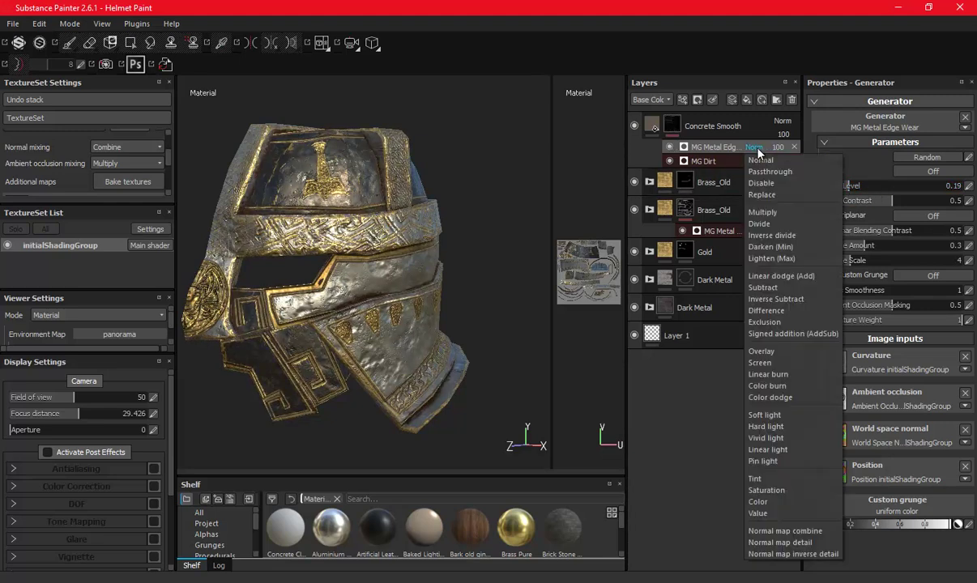
left_click(762, 212)
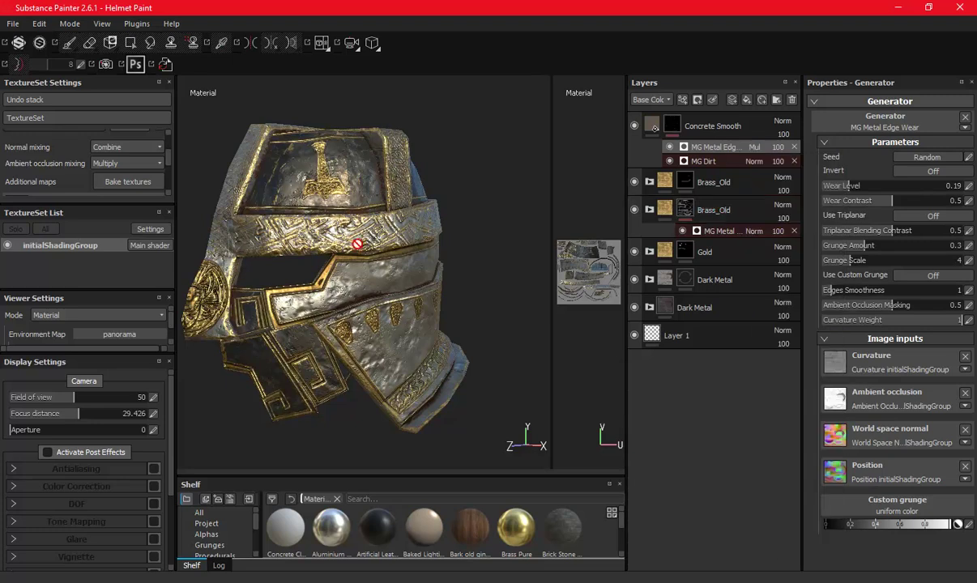
left_click_drag(356, 243, 411, 221, "alt")
left_click(670, 147)
left_click(670, 148)
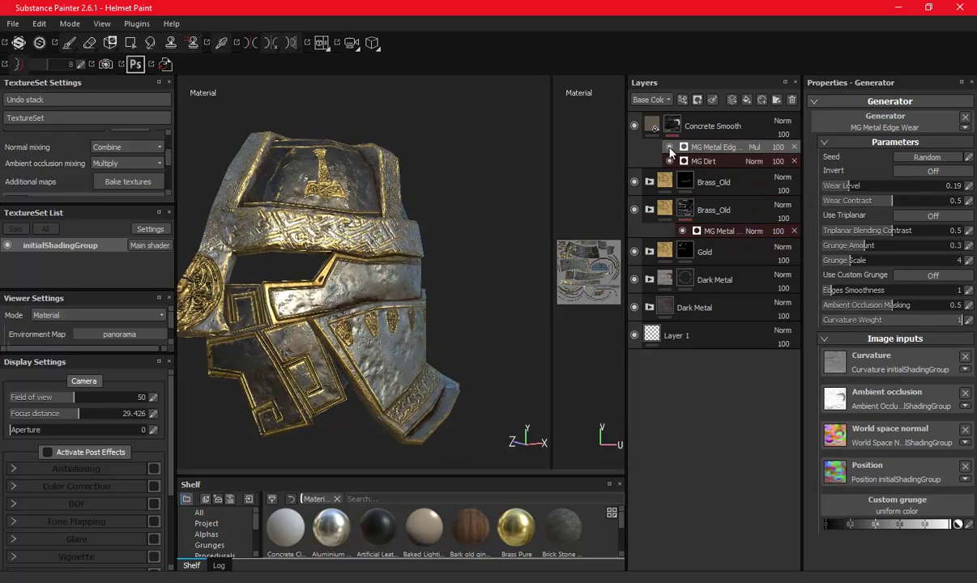
key("Delete")
mouse_move(486, 421)
left_mouse_down("alt")
mouse_move(300, 211)
mouse_move(255, 201)
mouse_move(196, 264)
mouse_move(332, 209)
mouse_move(424, 192)
mouse_move(413, 193)
mouse_move(438, 135)
left_mouse_up("alt")
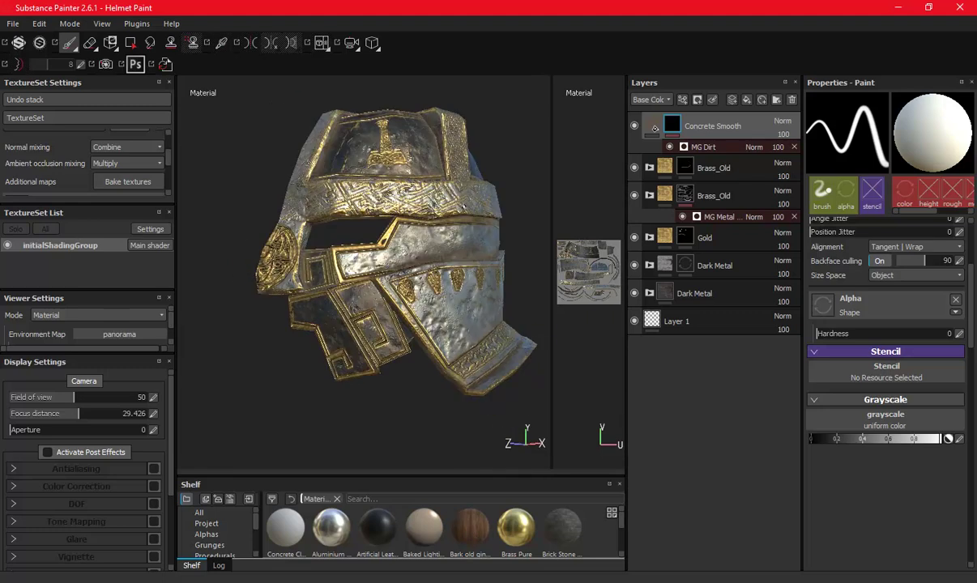
- Save the project and export the helmet texture maps as Targa files into Helmet/Textures
left_click_drag(442, 186, 451, 235, "alt")
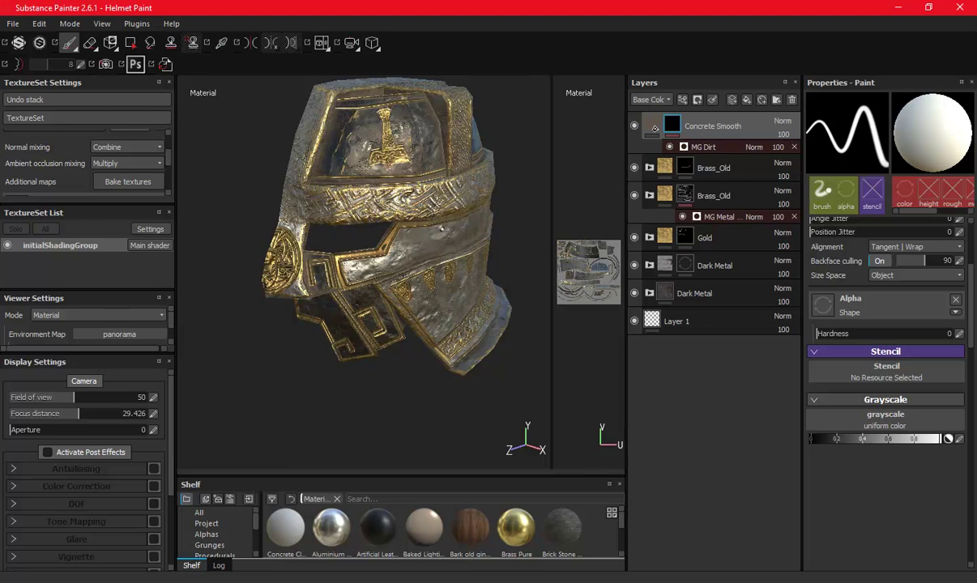
key("ctrl+s")
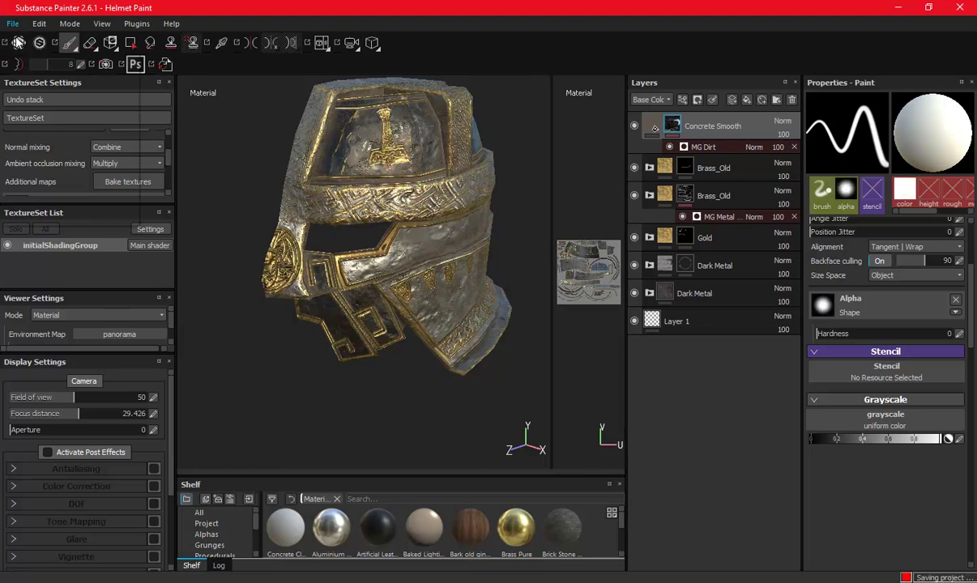
left_click(15, 23)
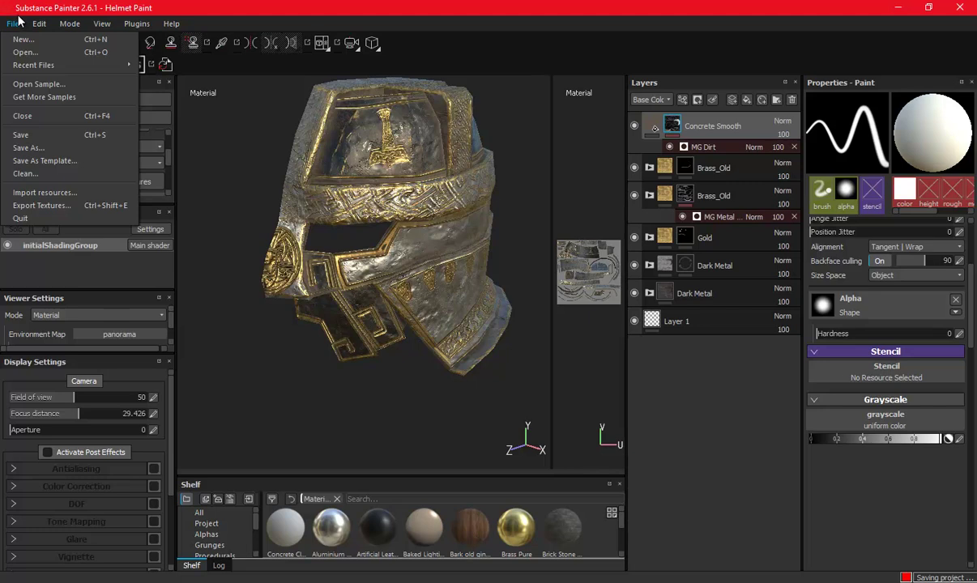
left_click(41, 206)
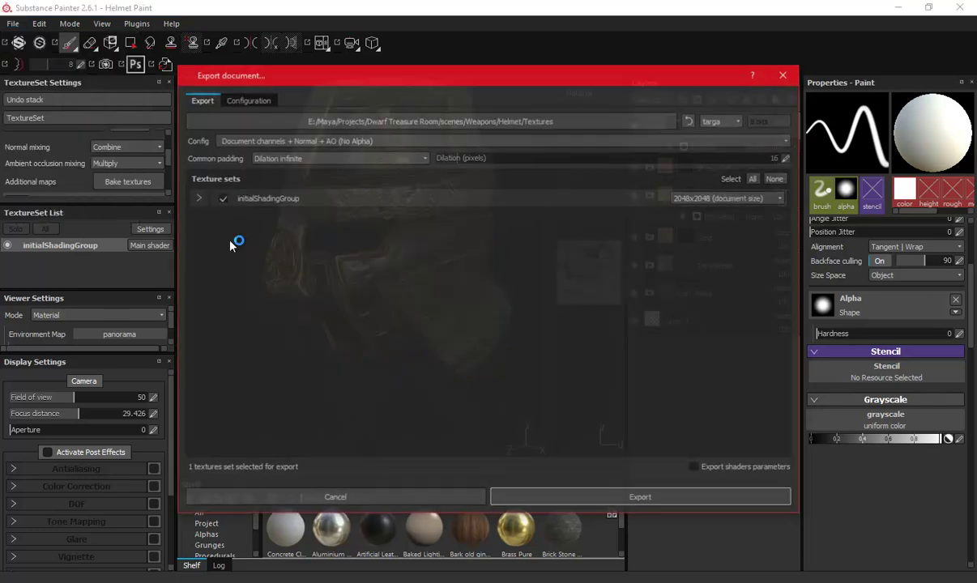
left_click(594, 126)
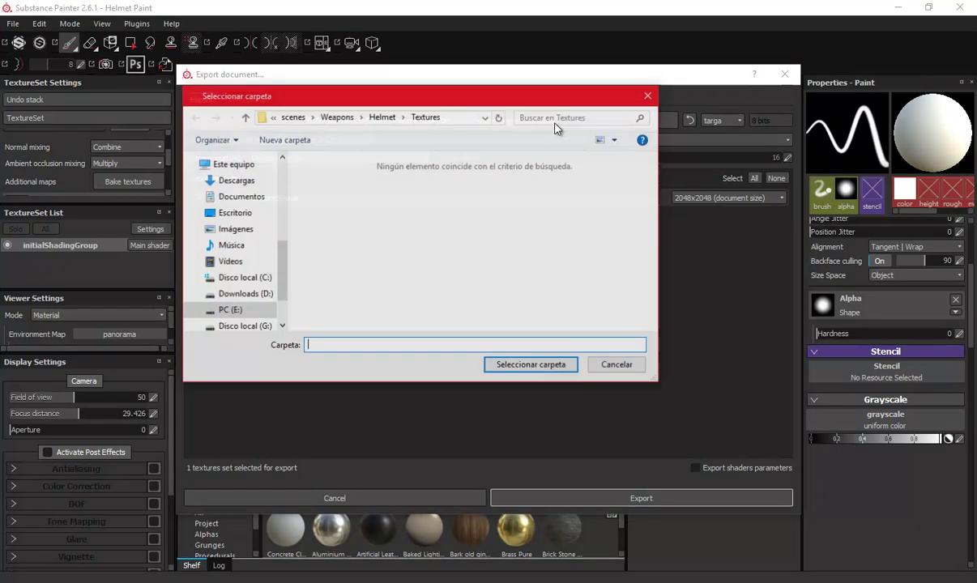
left_click(535, 364)
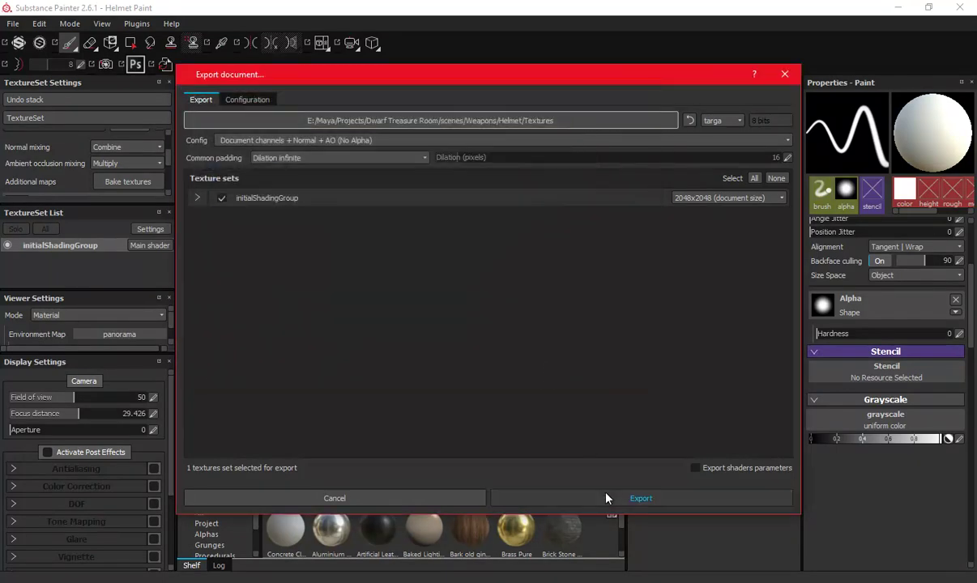
left_click(624, 499)
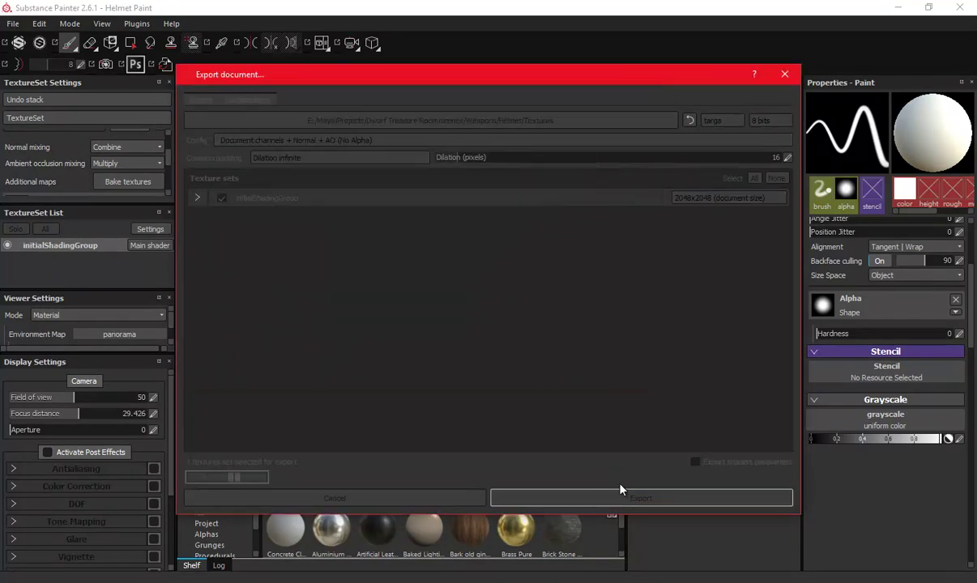
left_click(469, 306)
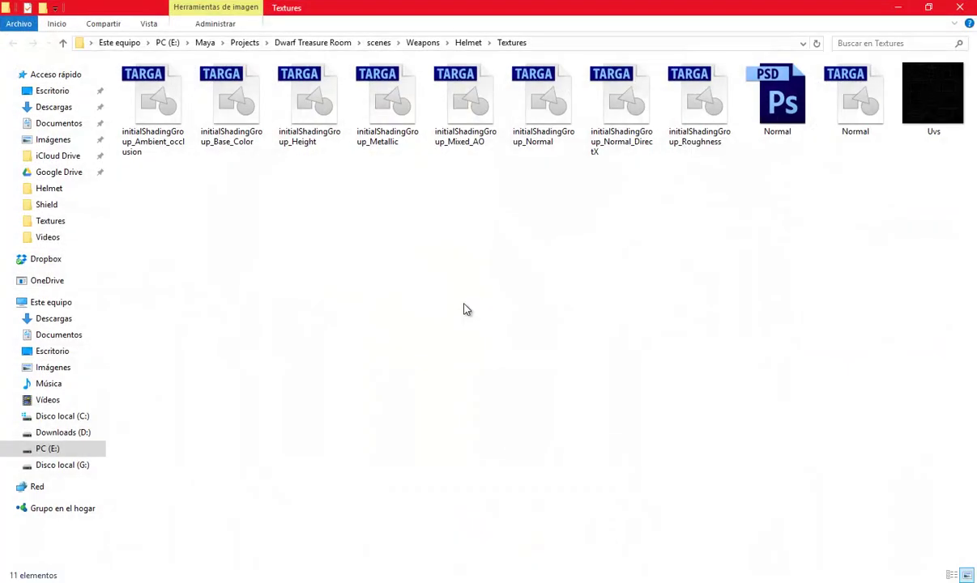
- Save the project again, quit Substance Painter and return to the Textures folder
left_click(960, 8)
left_click_drag(491, 328, 482, 277, "alt")
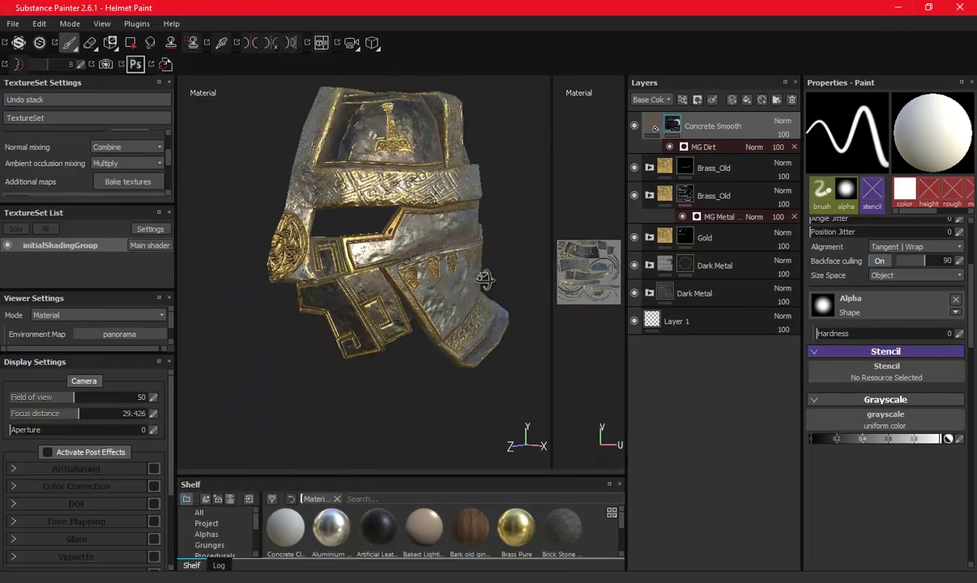
key("ctrl+s")
left_click(971, 6)
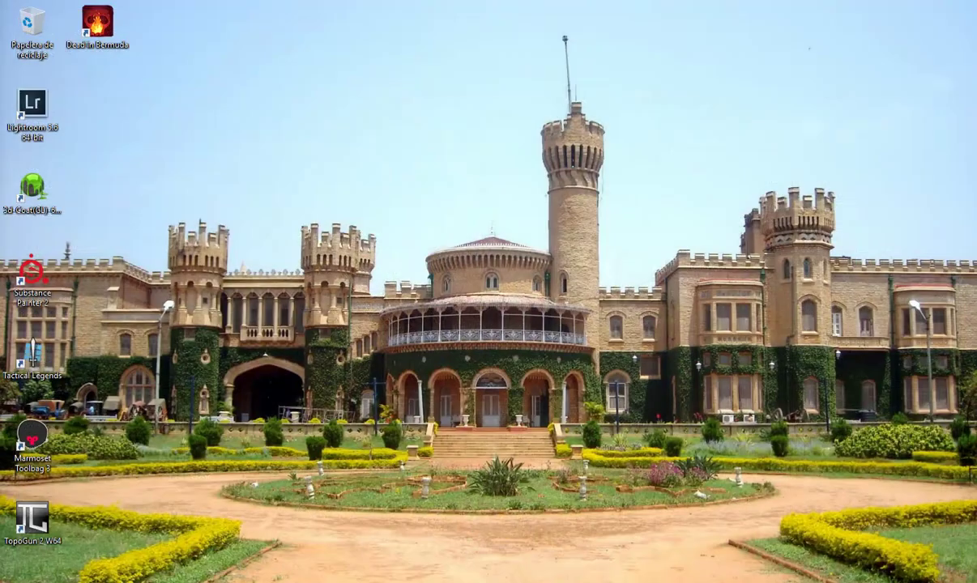
key("alt+Tab")
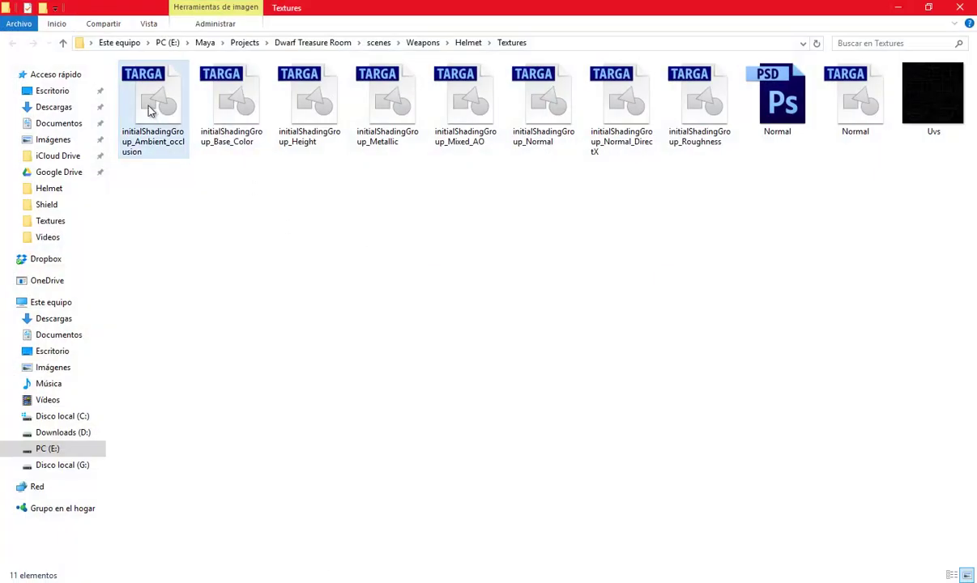
- Recycle the Ambient_occlusion, Height and initialShadingGroup_Normal targa files from the folder
left_click(150, 111)
key("Delete")
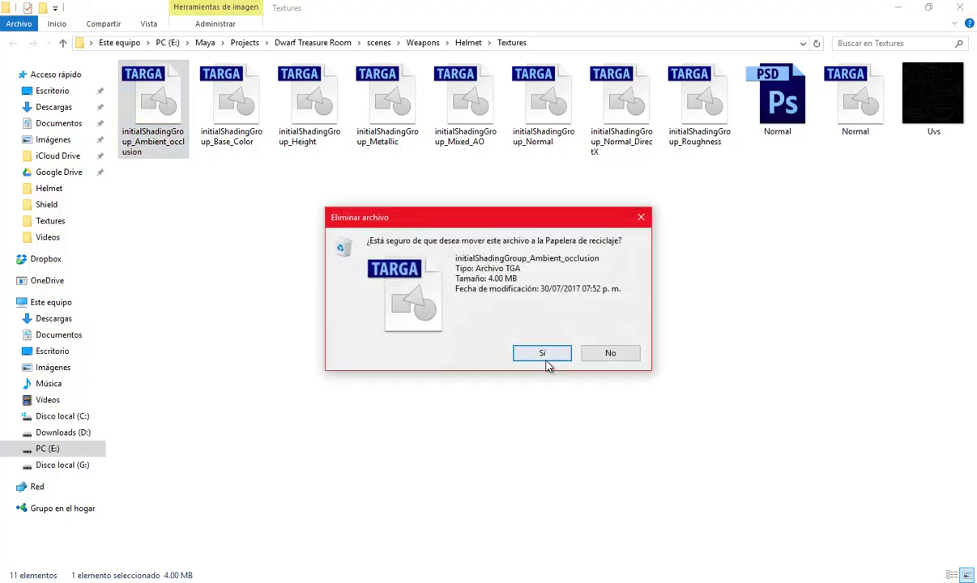
left_click(538, 350)
left_click(239, 109)
key("Delete")
left_click(541, 351)
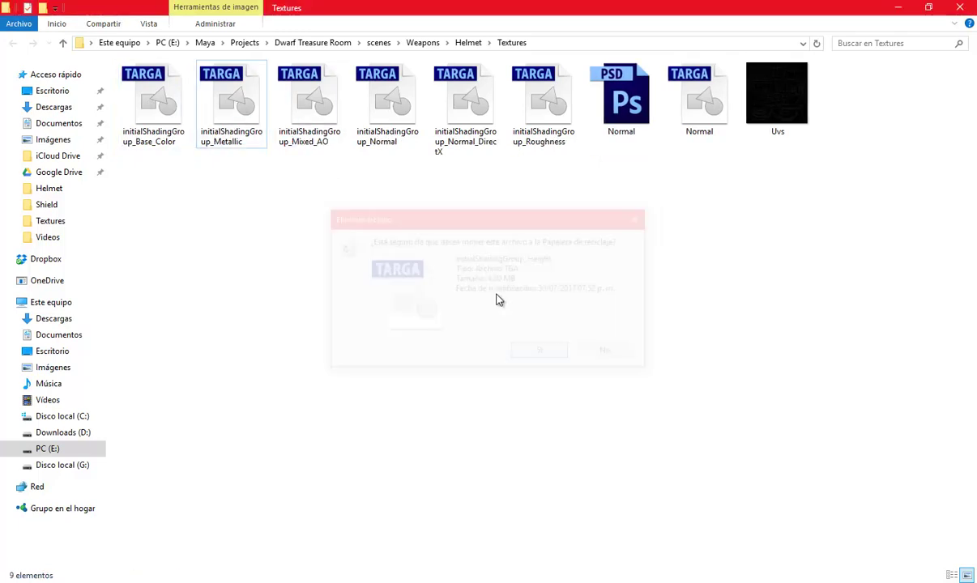
left_click(395, 110)
key("Delete")
left_click(541, 351)
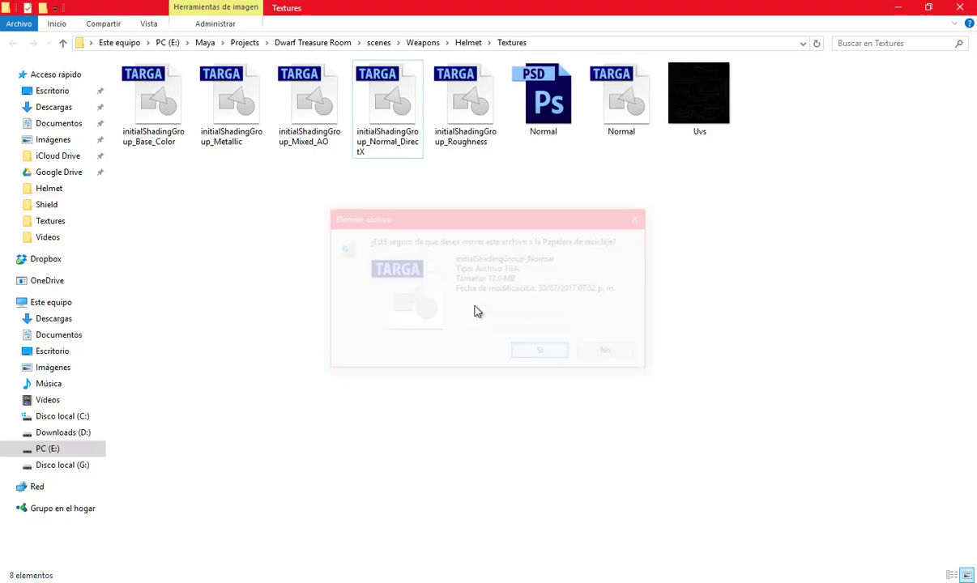
left_click(169, 108)
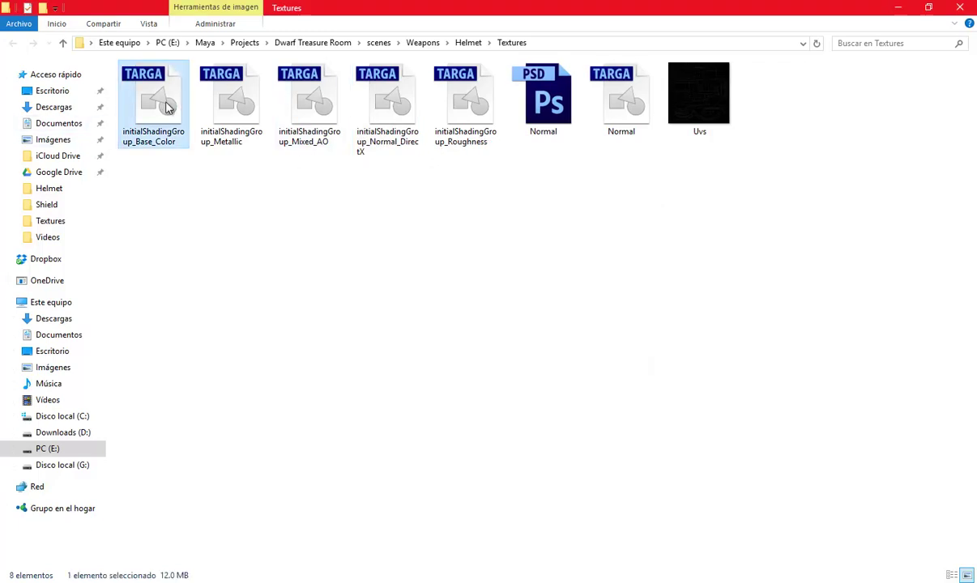
- Open the Base_Color texture in Photoshop with Proof Colors turned on
double_click(169, 108)
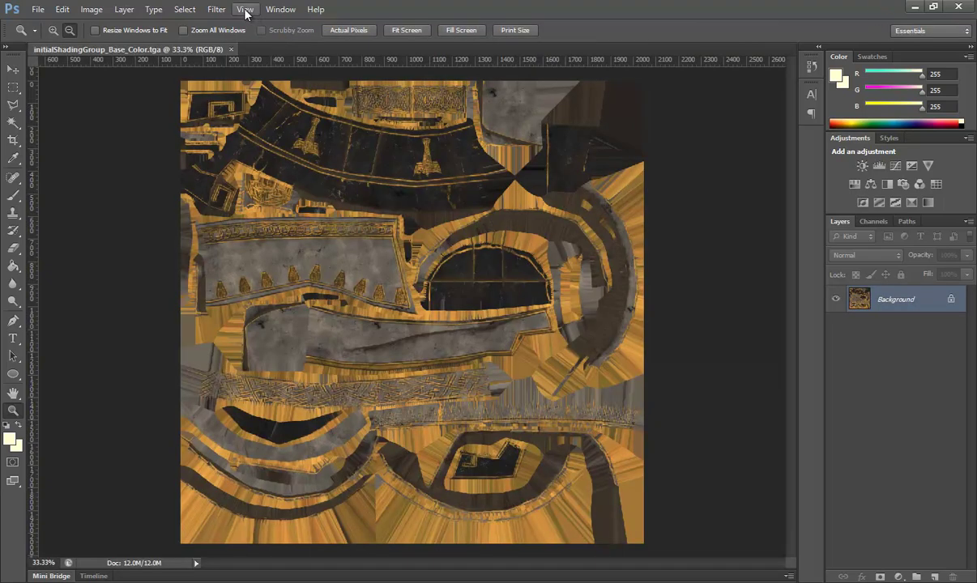
left_click(245, 9)
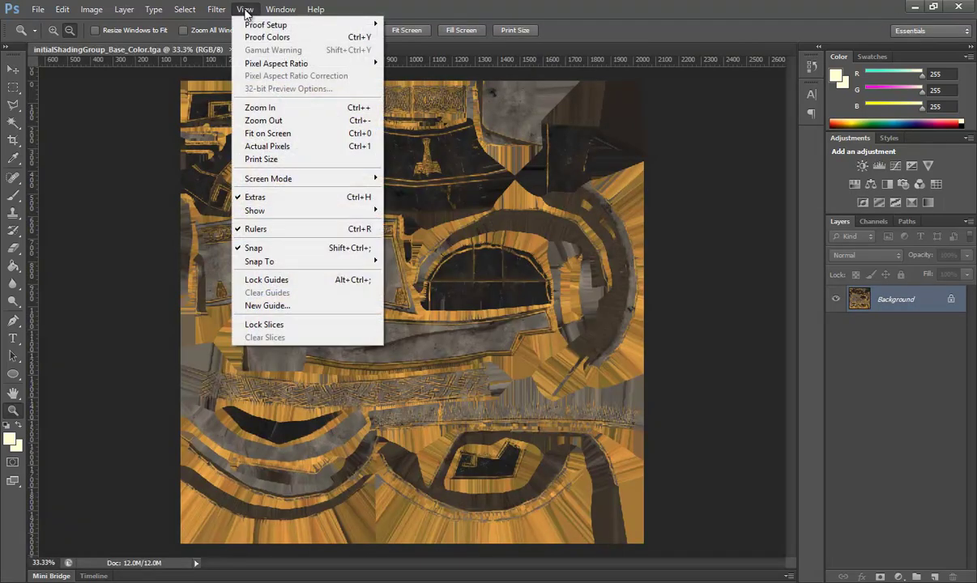
left_click(243, 37)
left_click(914, 7)
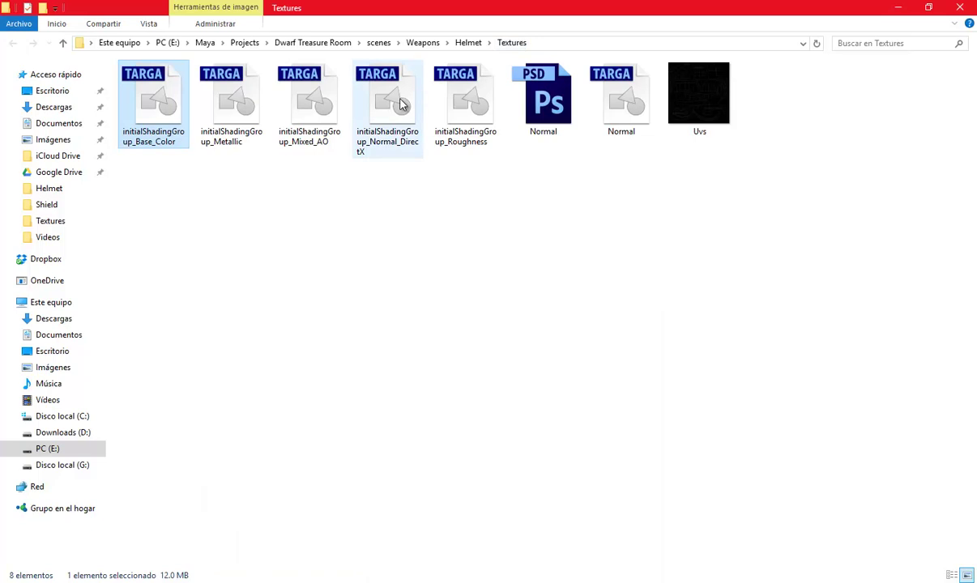
- Copy the whole Mixed_AO image into Base_Color as a new layer, then close Mixed_AO
left_click(401, 104)
left_click(320, 114)
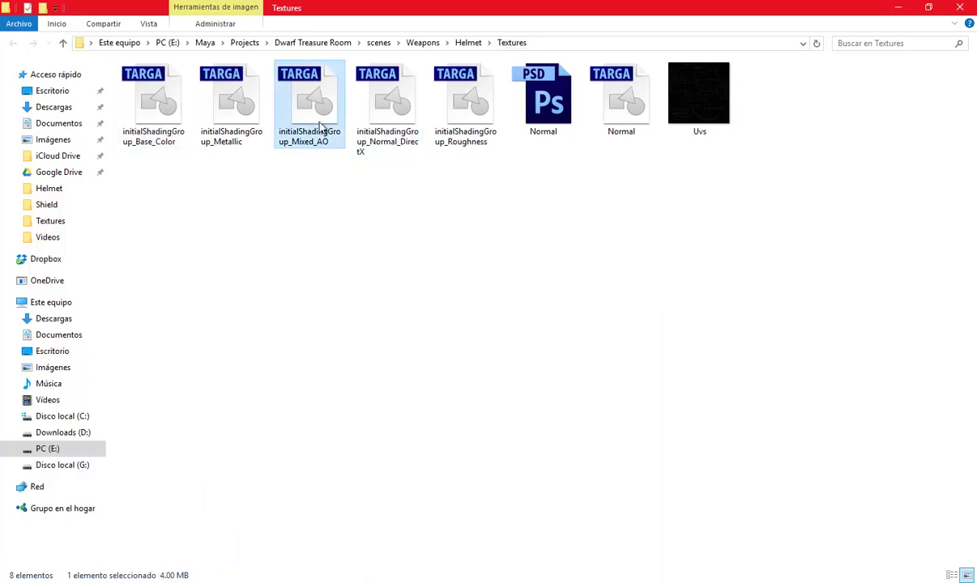
double_click(320, 99)
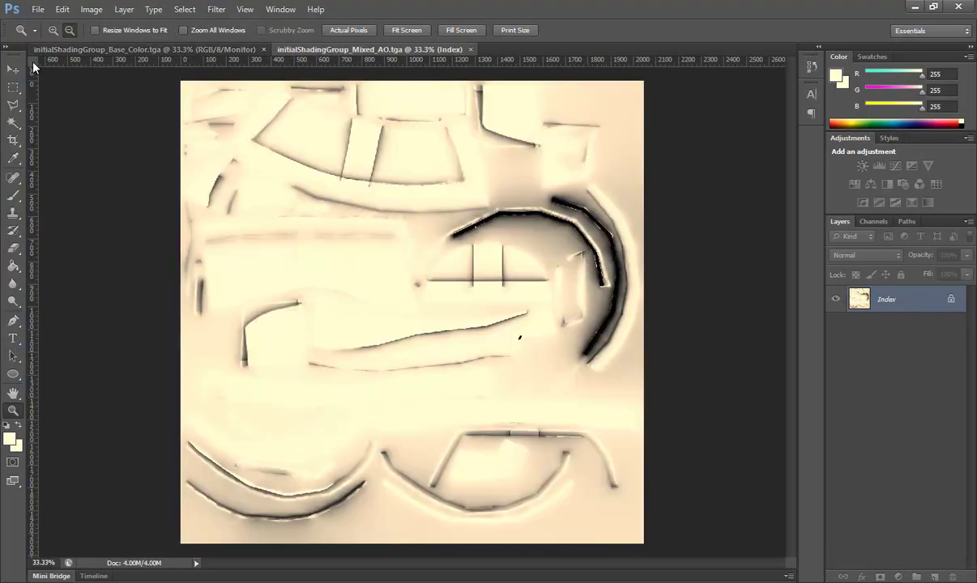
left_click_drag(172, 75, 776, 508)
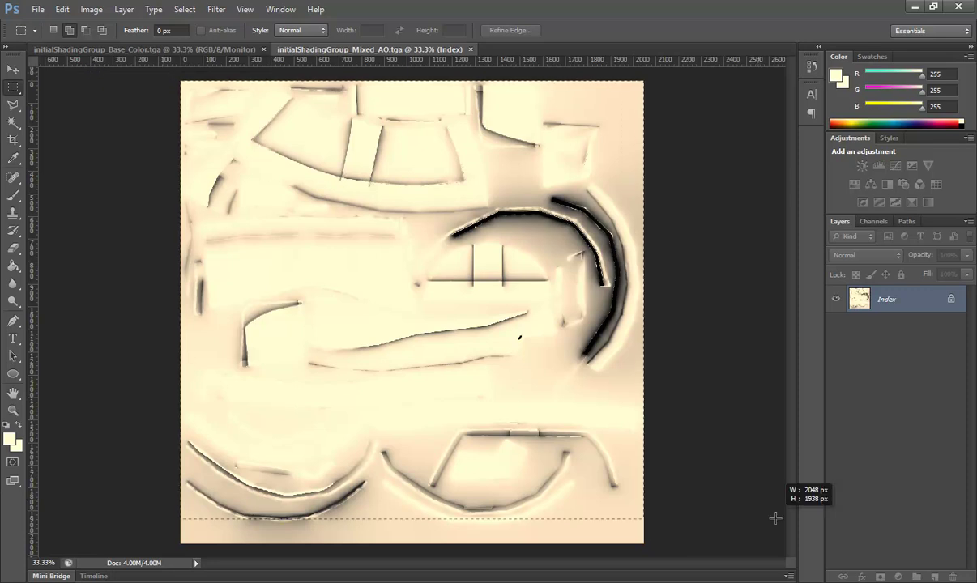
left_click(63, 9)
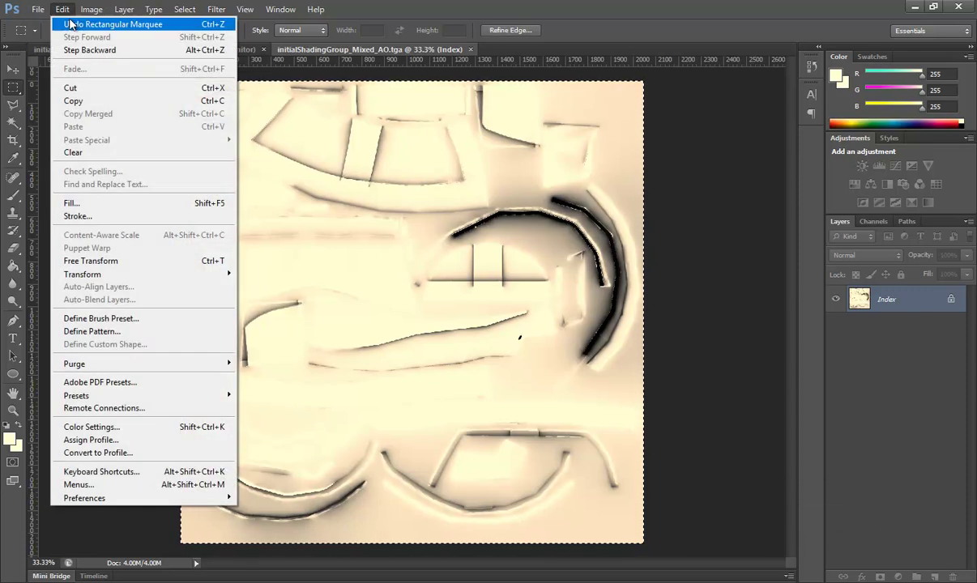
left_click(72, 97)
left_click(153, 51)
left_click(62, 9)
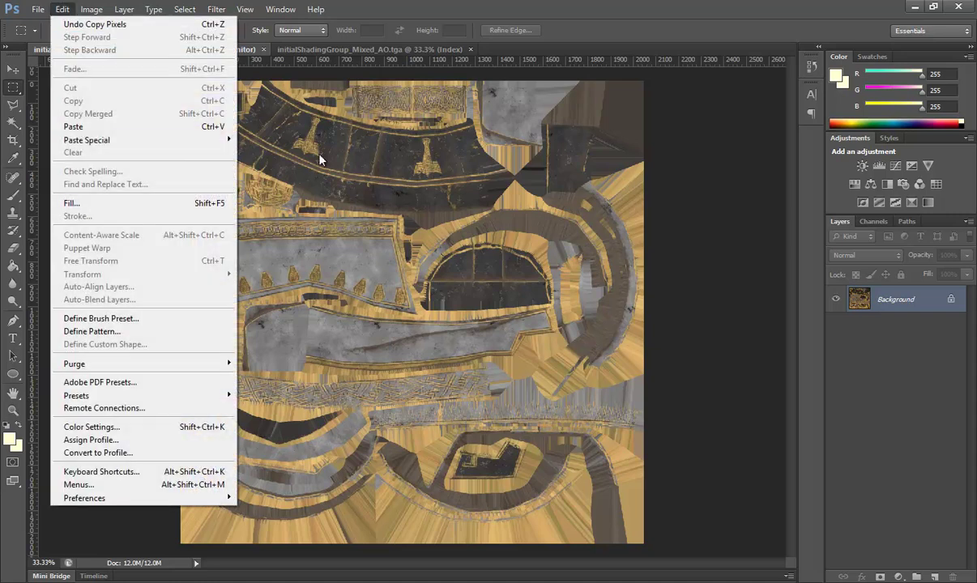
left_click(505, 49)
- Send the Mixed_AO texture file to the recycle bin
left_click(916, 6)
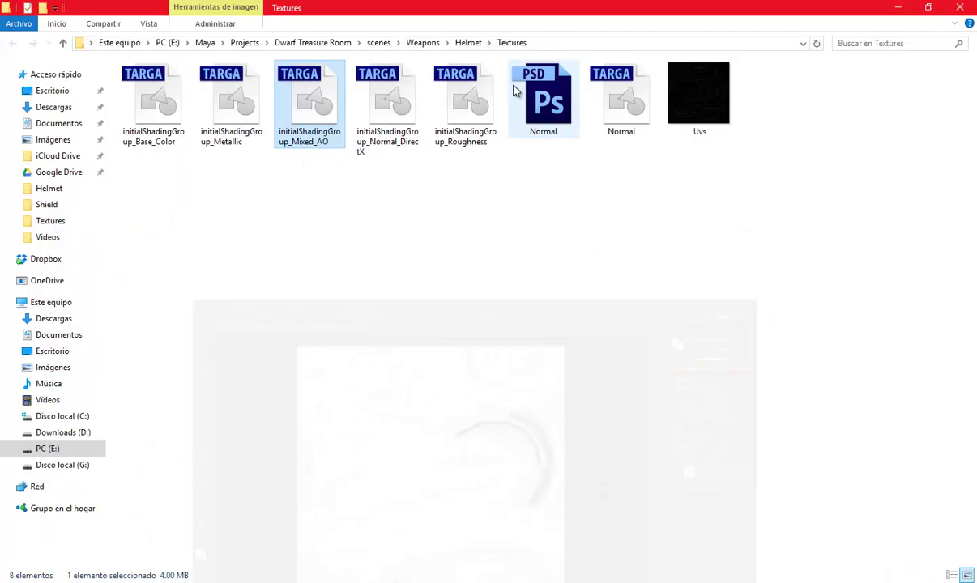
left_click(367, 86)
left_click(308, 101)
key("Delete")
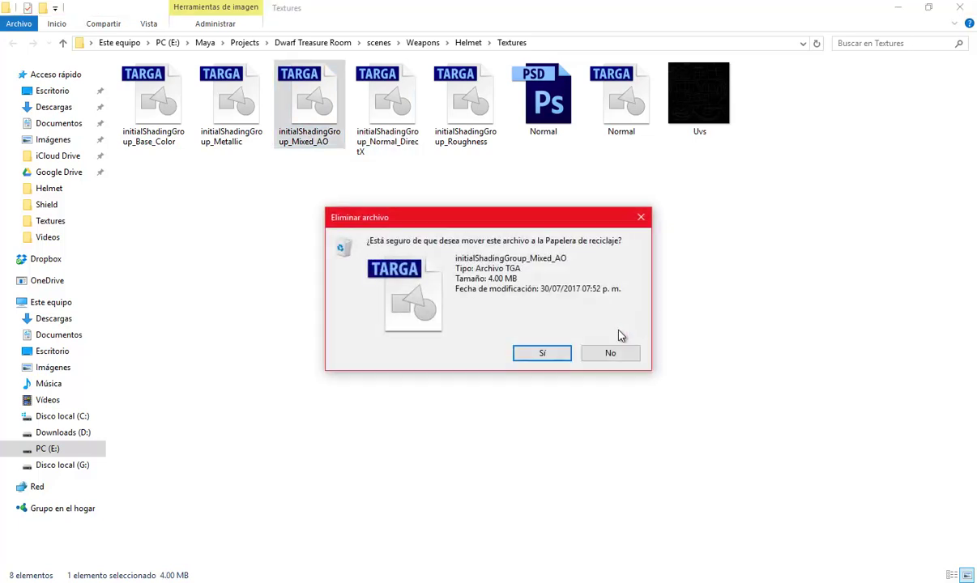
left_click(555, 350)
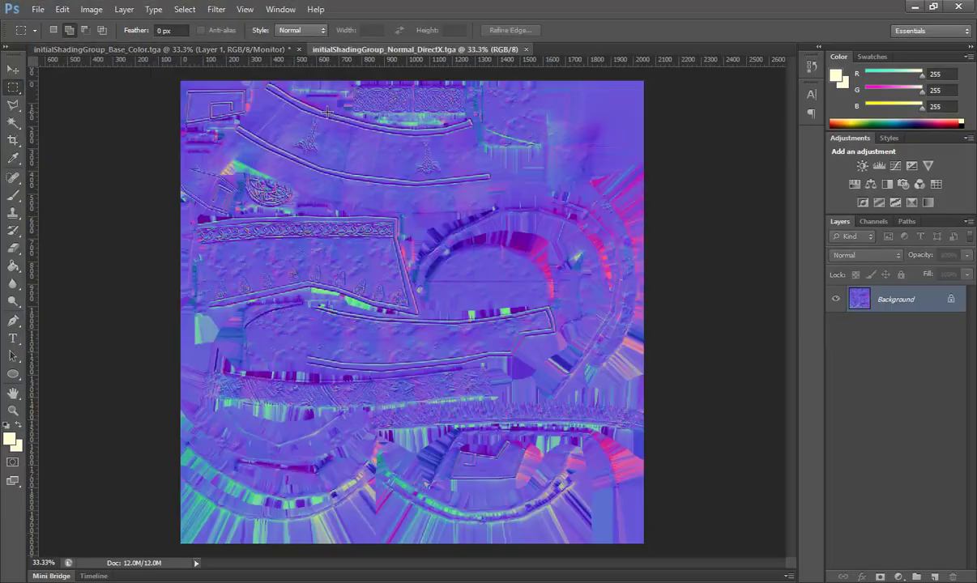
- Run xNormal Height2Occlusion on Normal_DirectX with Proof Colors on, using Source R, Radius 50, Method DEF
left_click(245, 9)
left_click(257, 38)
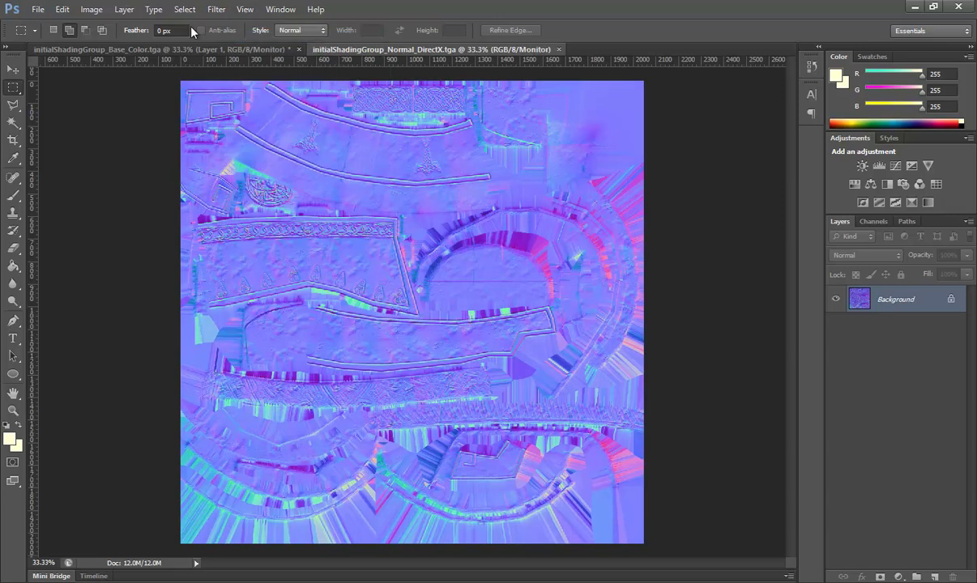
left_click(216, 9)
mouse_move(230, 281)
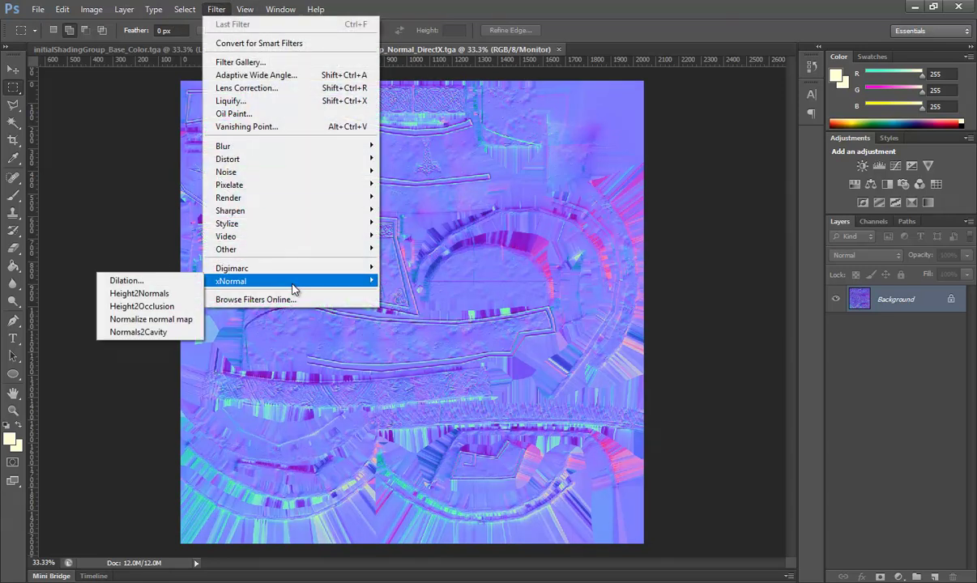
left_click(162, 293)
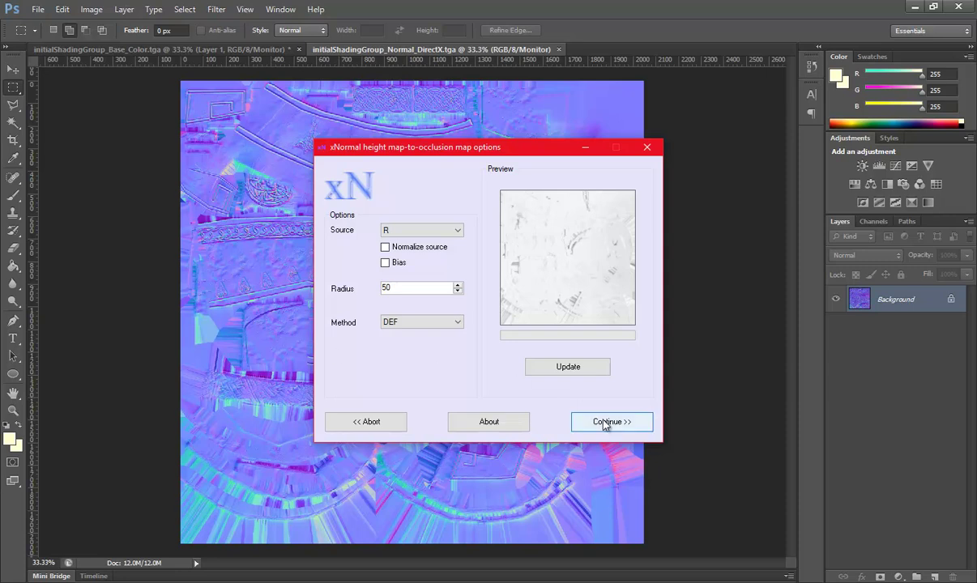
left_click(606, 419)
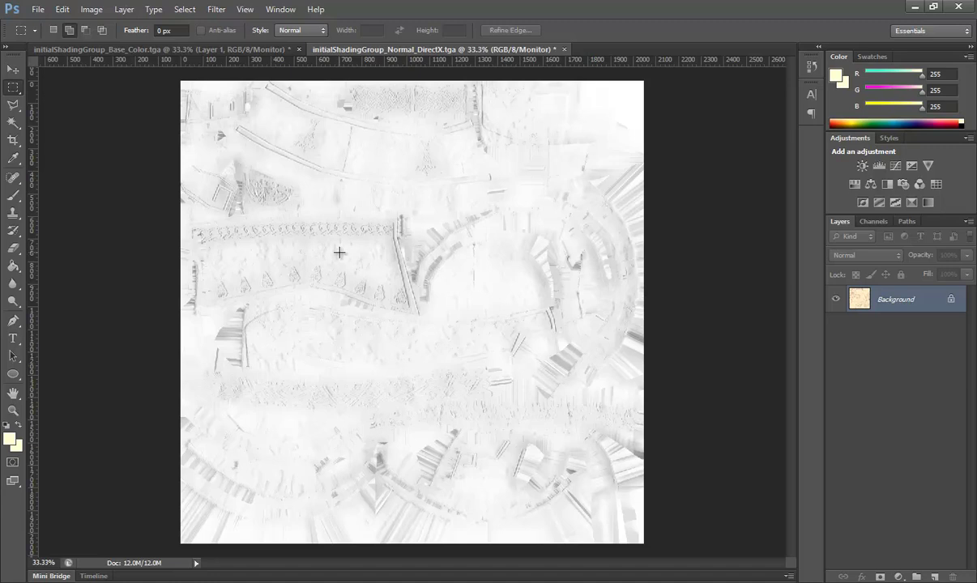
- Turn off Proof Colors and paste the occlusion image in place into Base_Color as a new layer
left_click(239, 9)
left_click(263, 38)
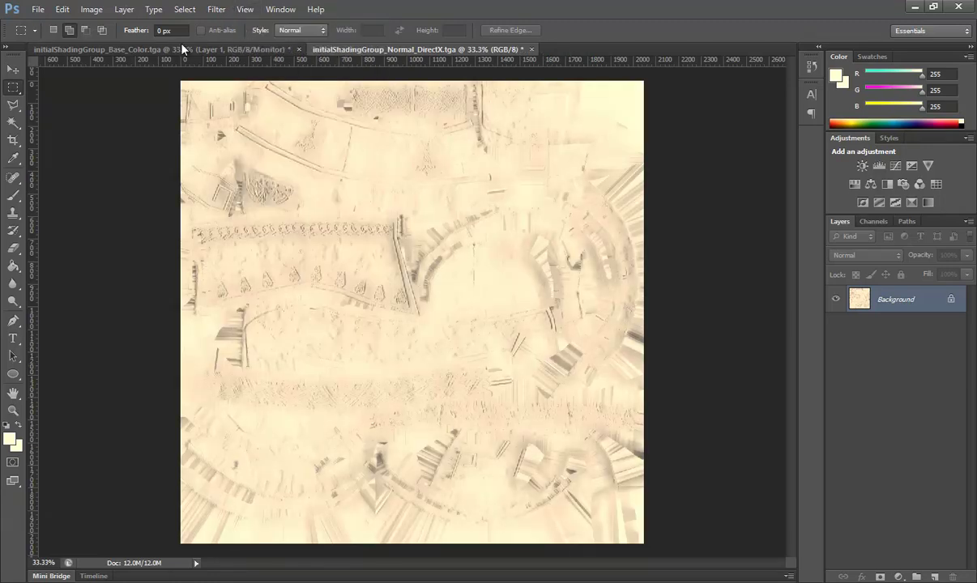
left_click_drag(157, 75, 646, 545)
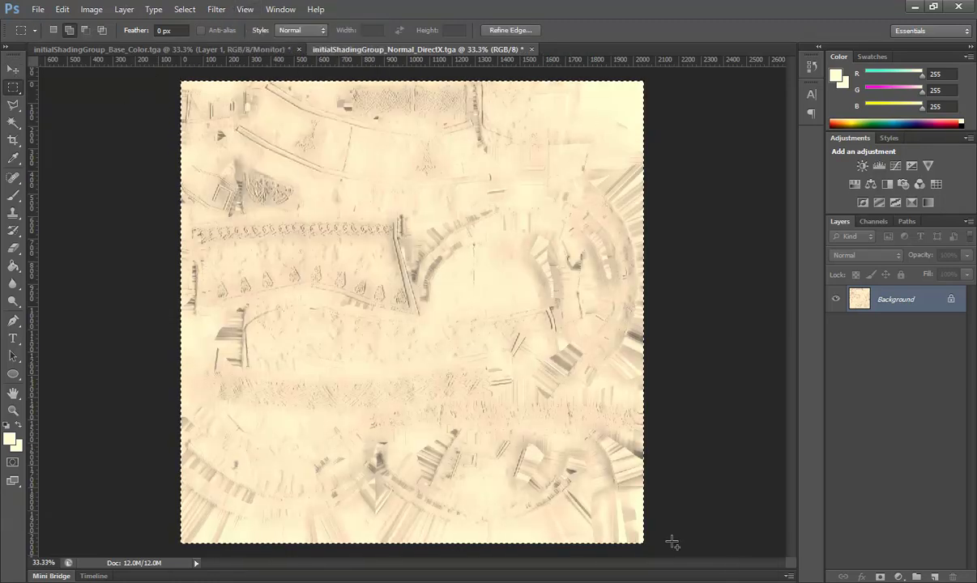
left_click(63, 9)
left_click(97, 102)
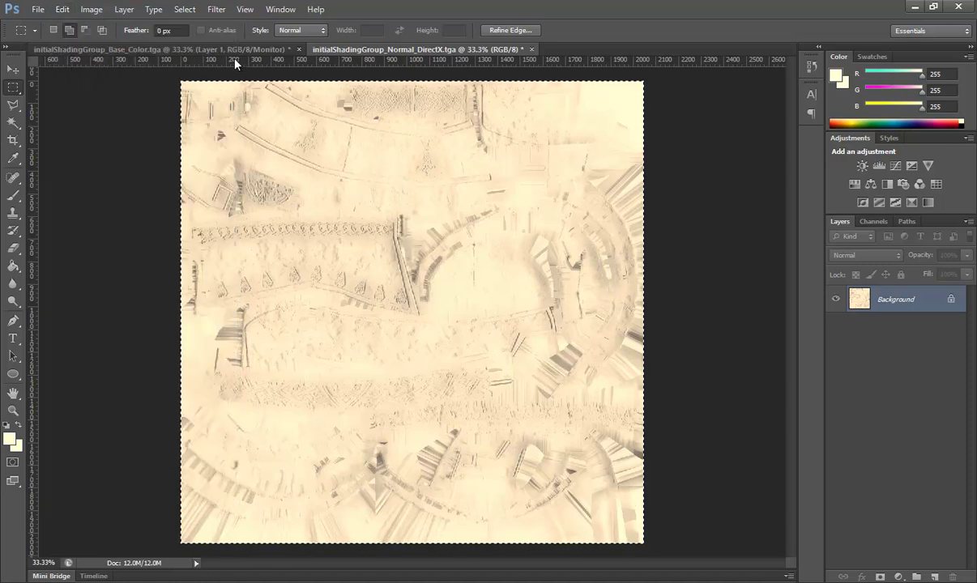
left_click(220, 51)
key("ctrl+v")
left_click(65, 9)
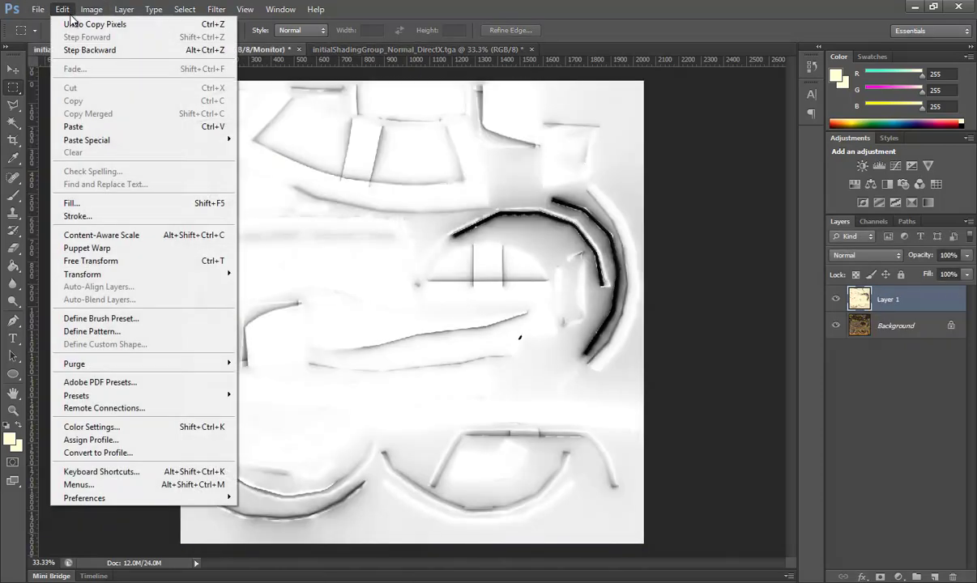
left_click(256, 144)
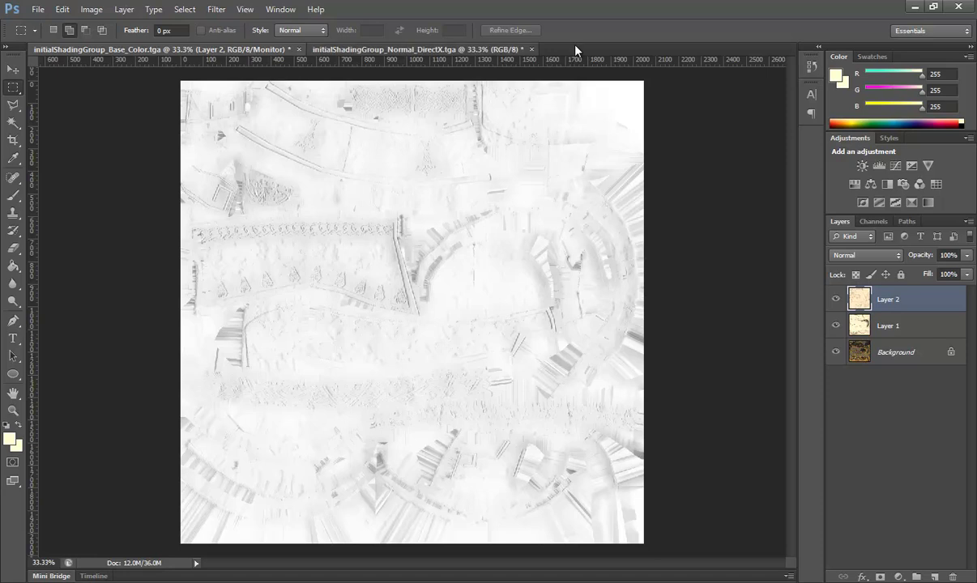
- Close Normal_DirectX without saving and set Layer 1 and Layer 2 to Multiply
left_click(523, 51)
left_click(531, 49)
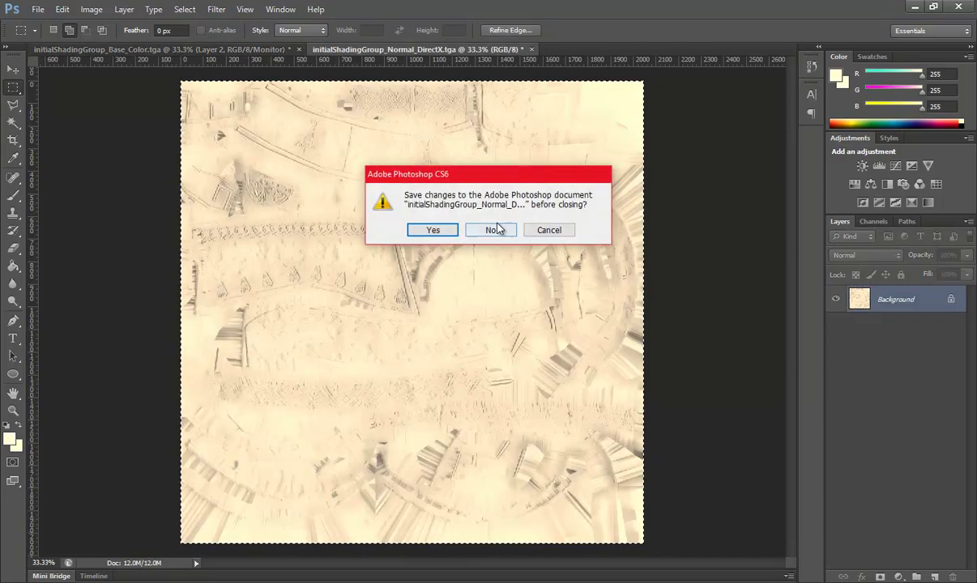
left_click(495, 227)
left_click(860, 255)
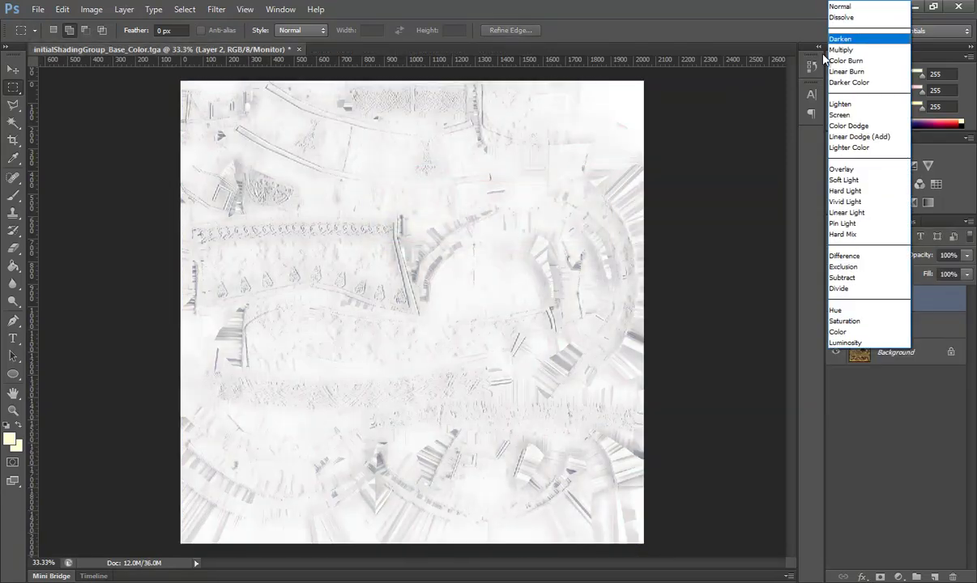
left_click(793, 50)
left_click(890, 325)
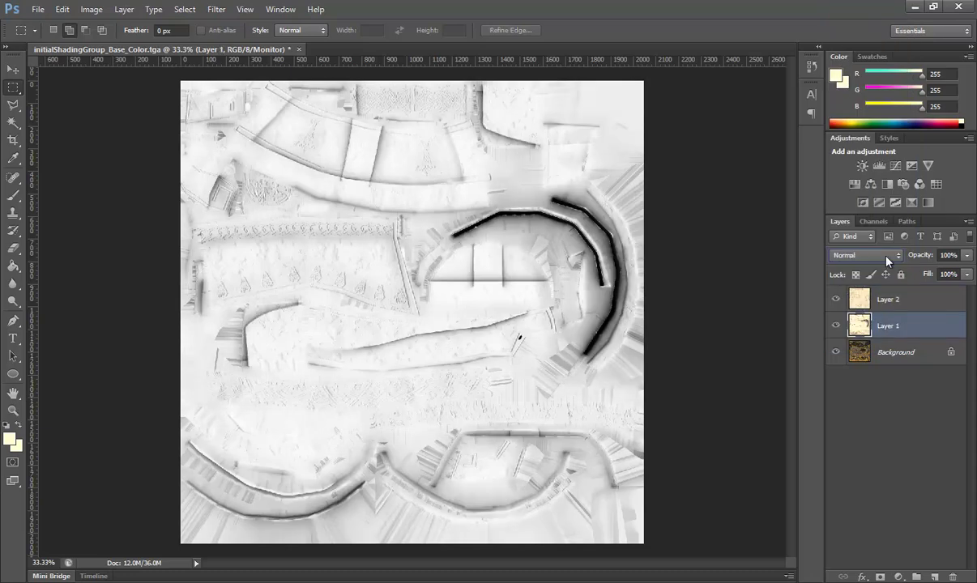
left_click(860, 256)
left_click(864, 50)
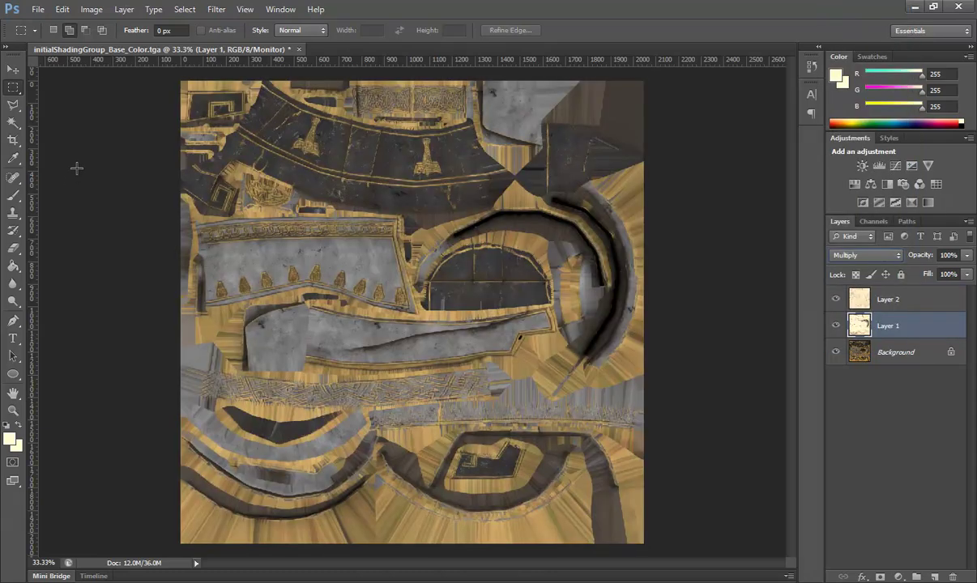
- Overwrite Base_Color as a Targa file and quit Photoshop without saving the layered document
left_click(38, 9)
left_click(57, 172)
left_click(519, 316)
left_click(454, 478)
left_click(658, 298)
left_click(451, 229)
left_click(519, 192)
key("ctrl+q")
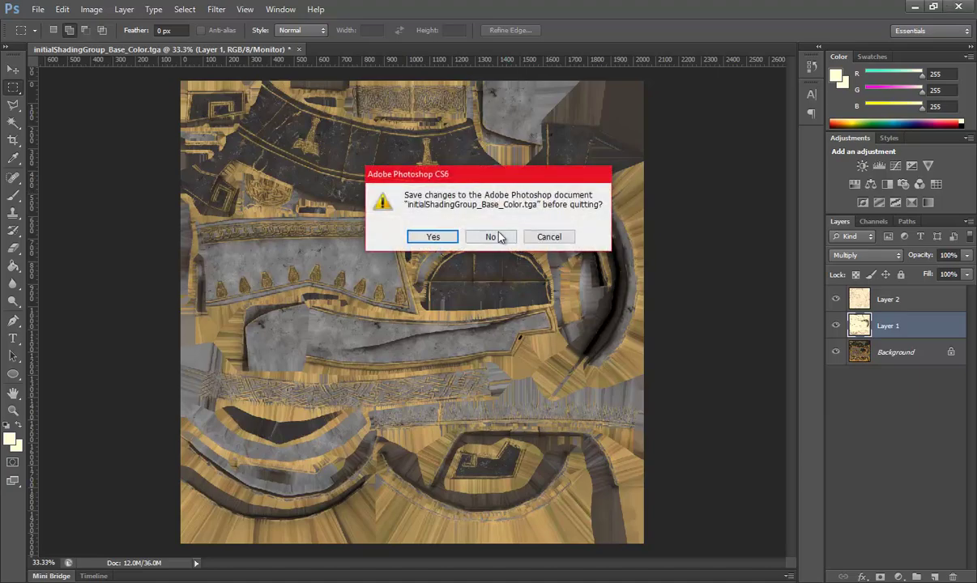
left_click(486, 233)
left_click(400, 211)
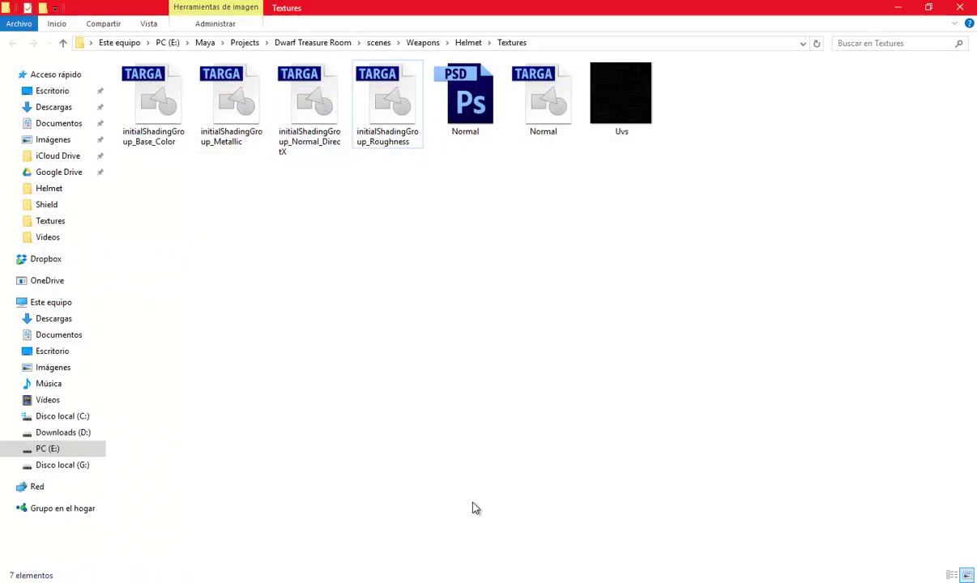
- Rename the Base_Color texture, replacing initialShadingGroup with the DwarfHelmet prefix
left_click(149, 143)
left_click(150, 143)
left_click_drag(135, 141, 118, 132)
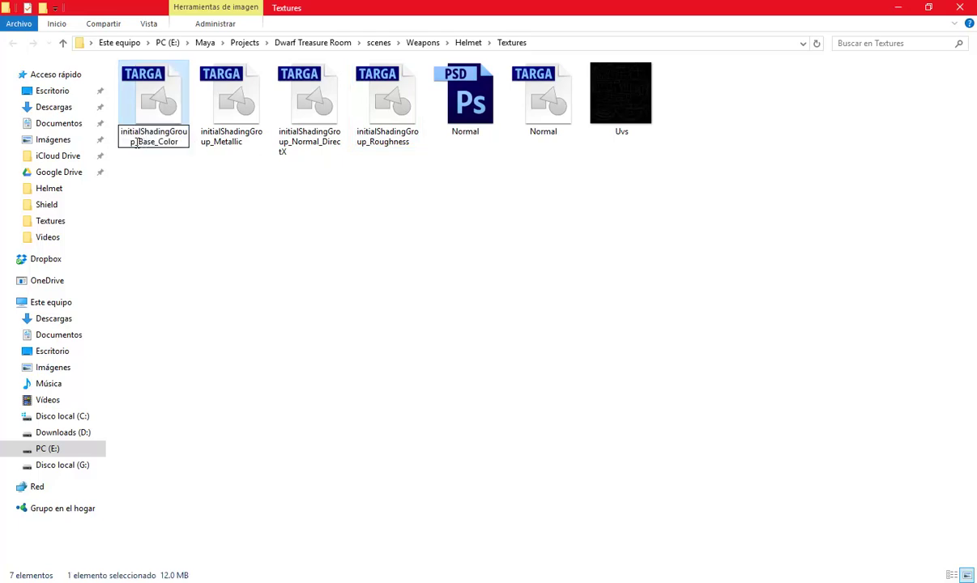
type("DwarfHelmet")
left_click_drag(169, 131, 53, 121)
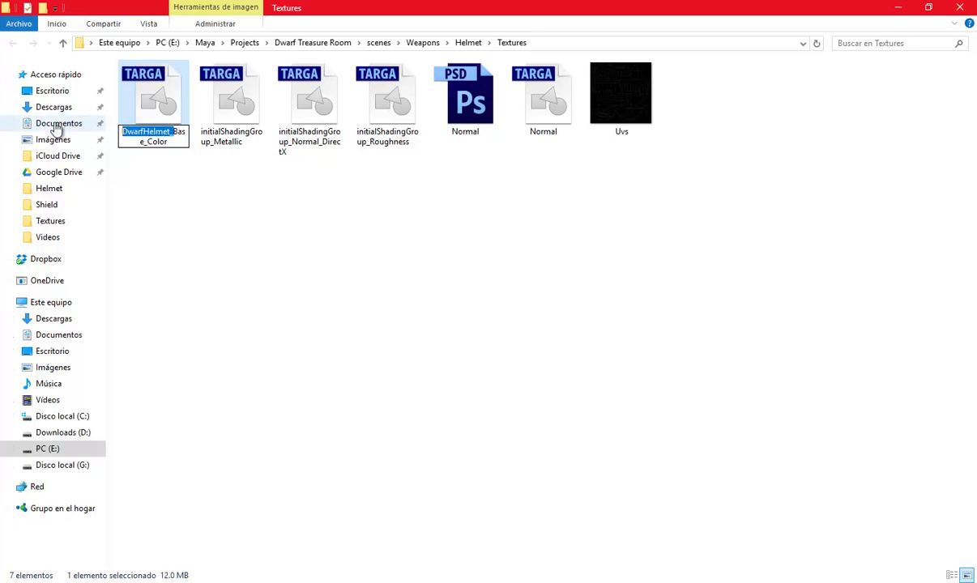
left_click(227, 131)
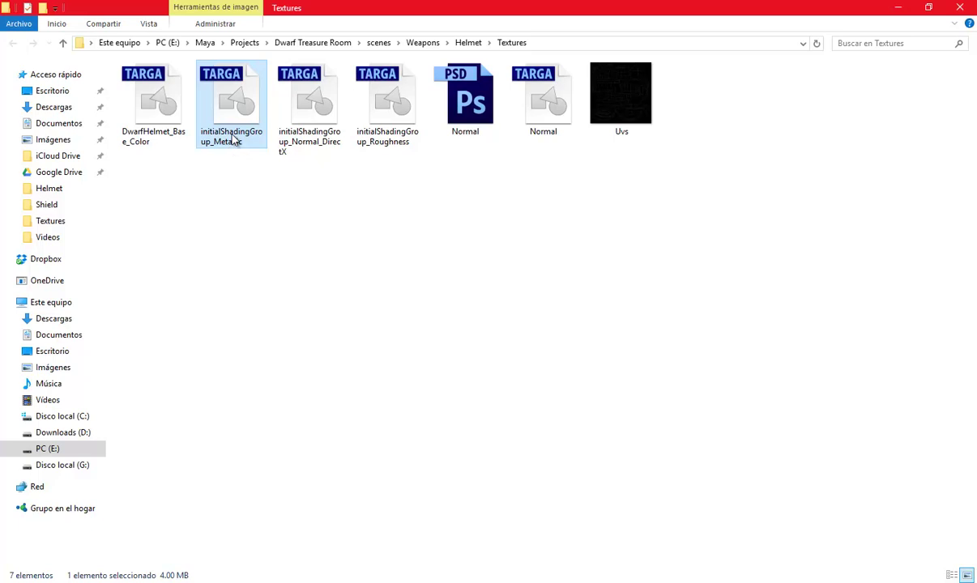
- Swap the initialShadingGroup prefix for DwarfHelmet on the Metallic and Normal_DirectX textures
left_click(234, 140)
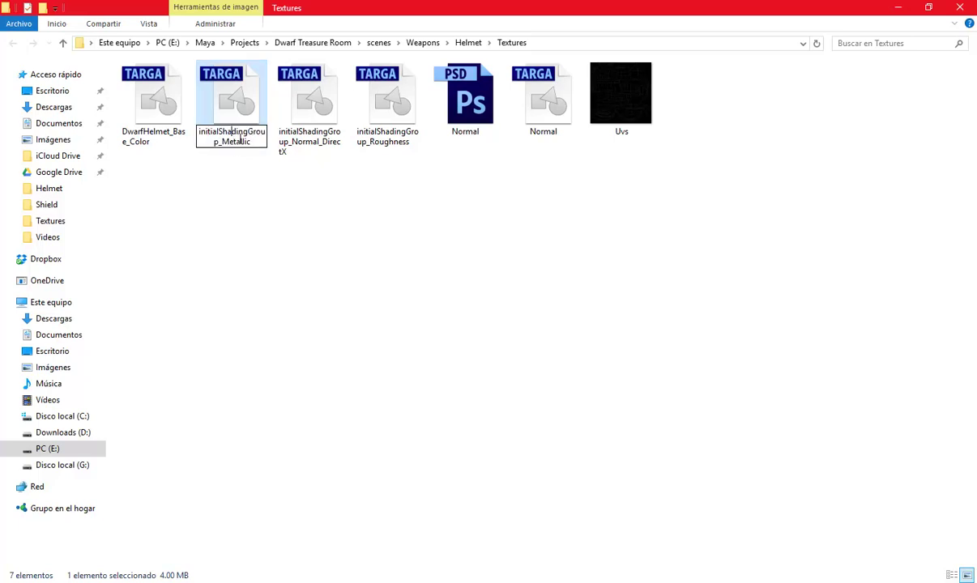
left_click_drag(215, 141, 197, 131)
key("ctrl+v")
left_click(312, 156)
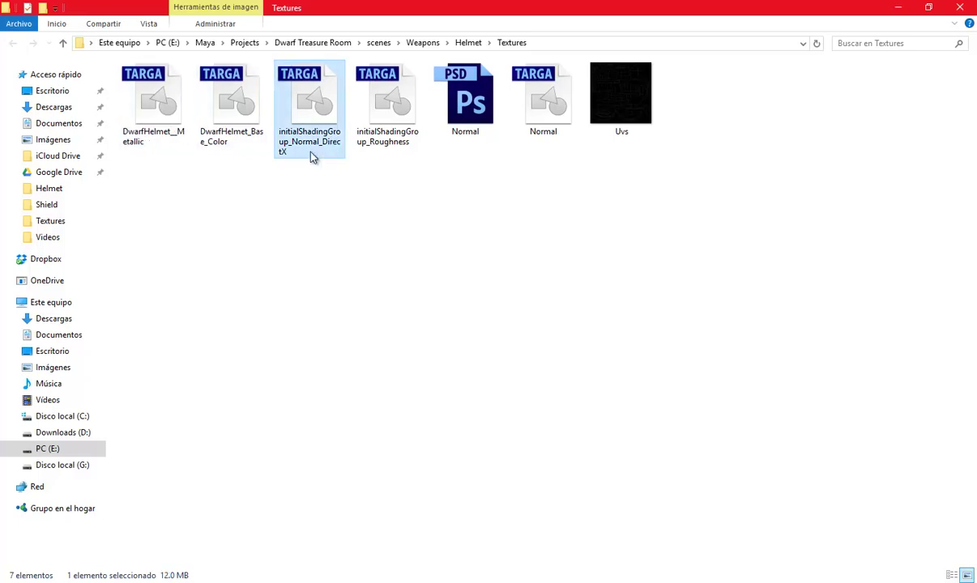
left_click(304, 146)
left_click_drag(290, 141, 278, 132)
key("ctrl+v")
left_click(371, 146)
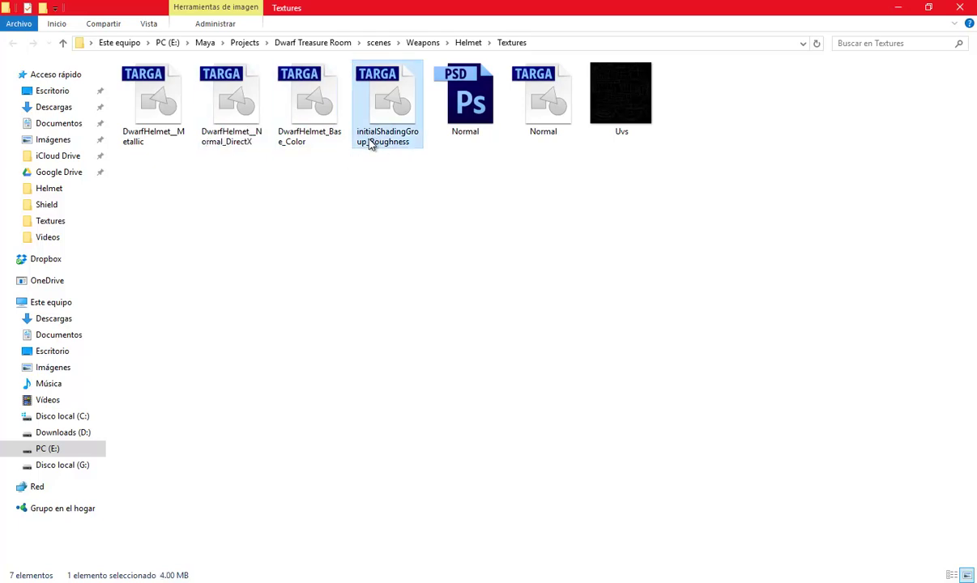
- Give the Roughness texture the DwarfHelmet_ prefix and minimize the folder window
left_click(371, 145)
left_click_drag(368, 142, 339, 126)
key("ctrl+v")
left_click(383, 183)
left_click(891, 8)
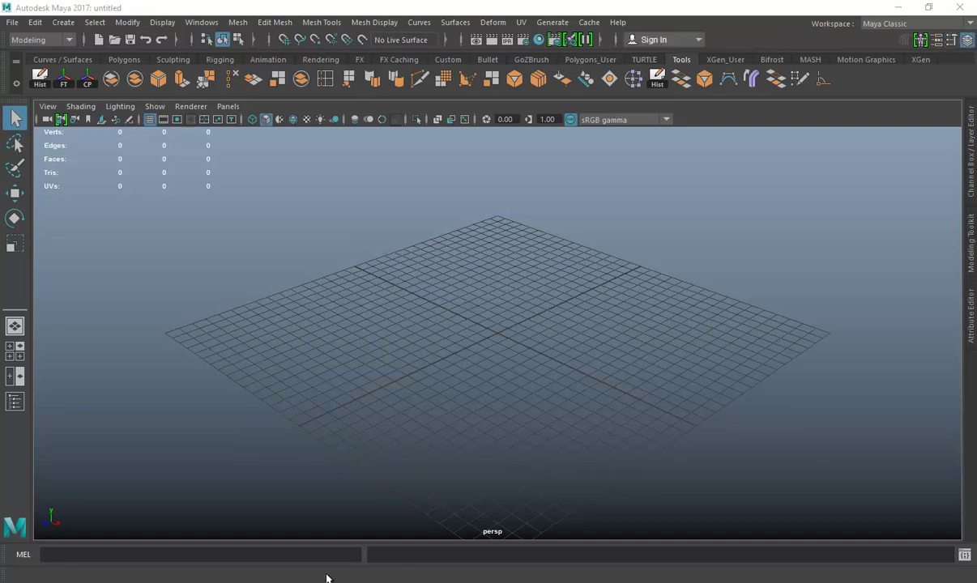
- Focus the Maya window and zoom the viewport out over the grid
left_click(496, 392)
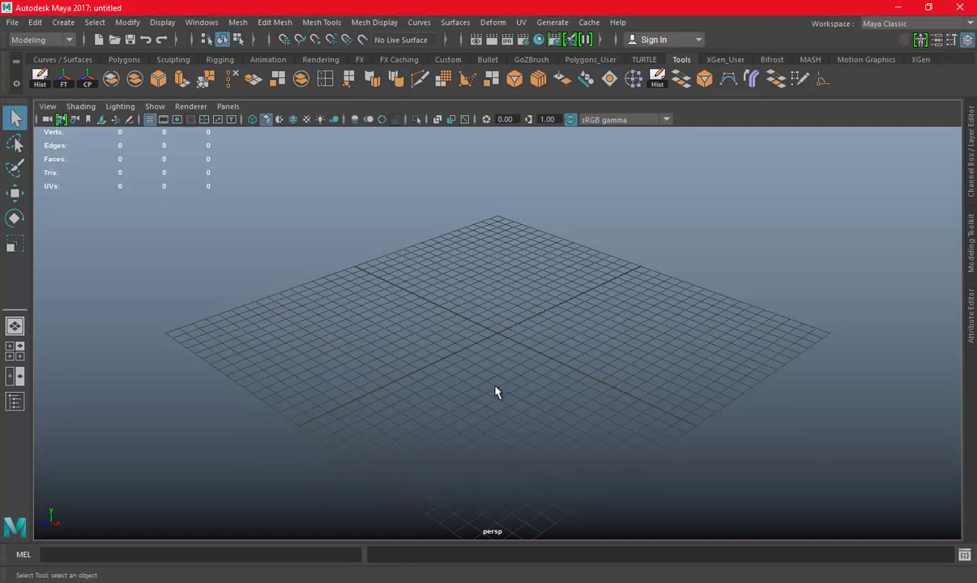
right_click_drag(472, 372, 441, 326, "alt")
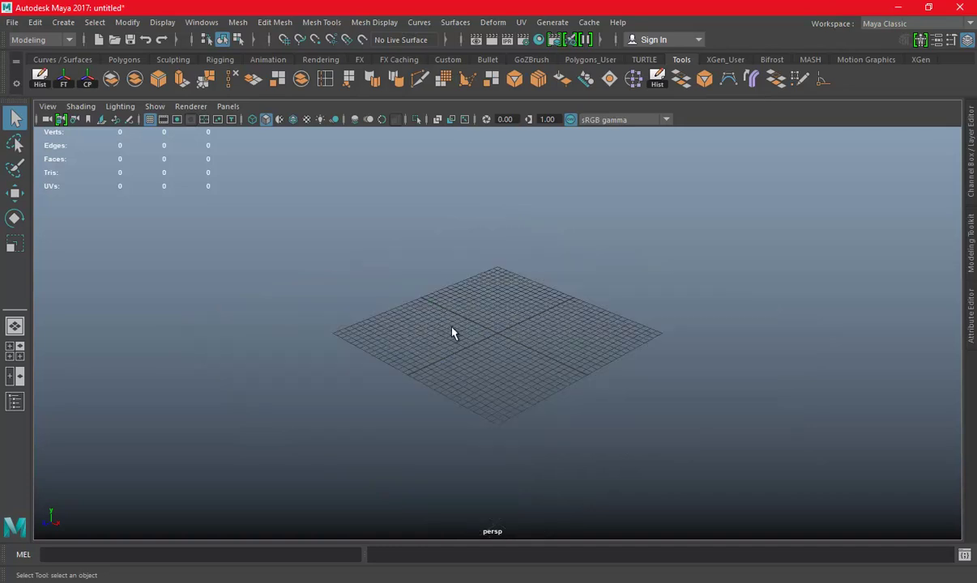
scroll(468, 286, "up", 3)
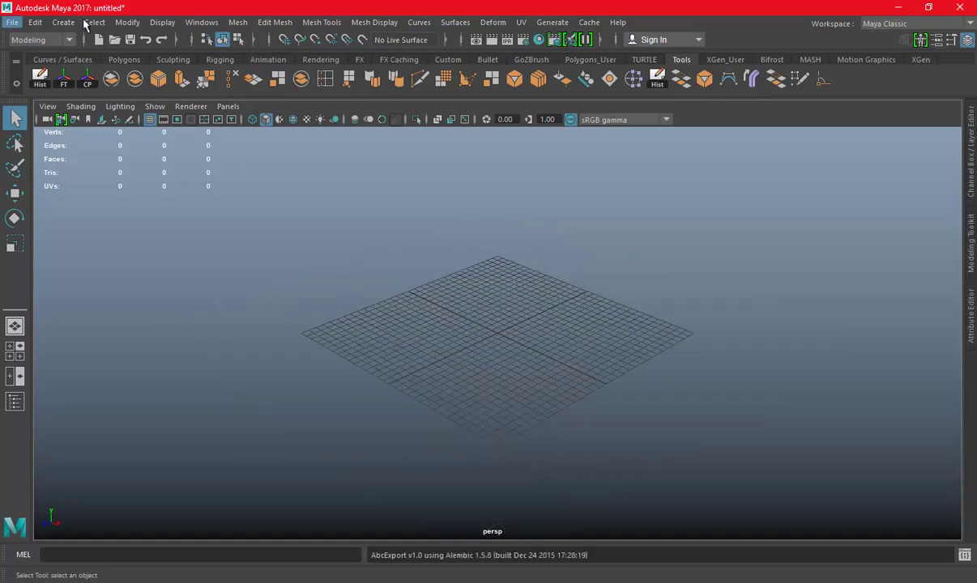
scroll(497, 339, "up", 2)
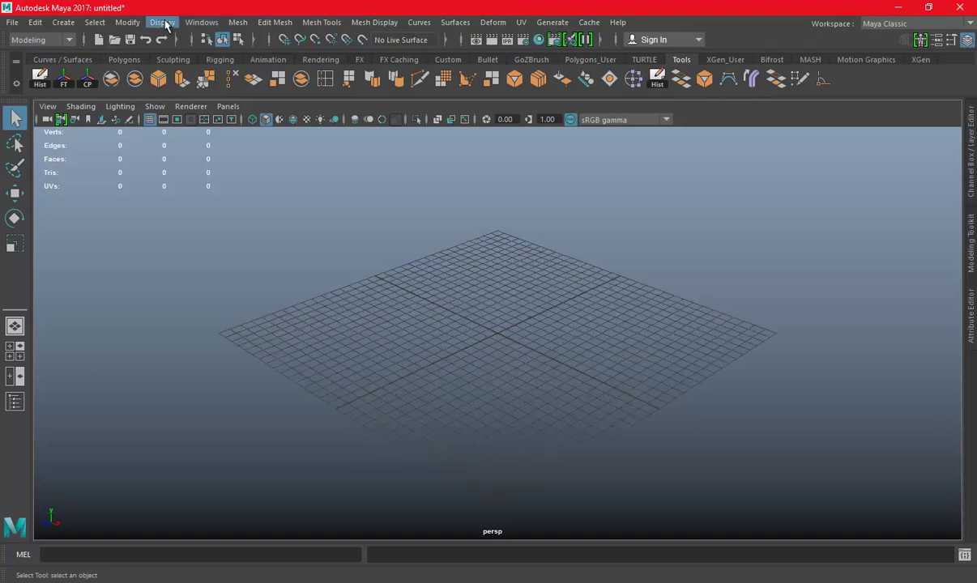
scroll(457, 250, "up", 1)
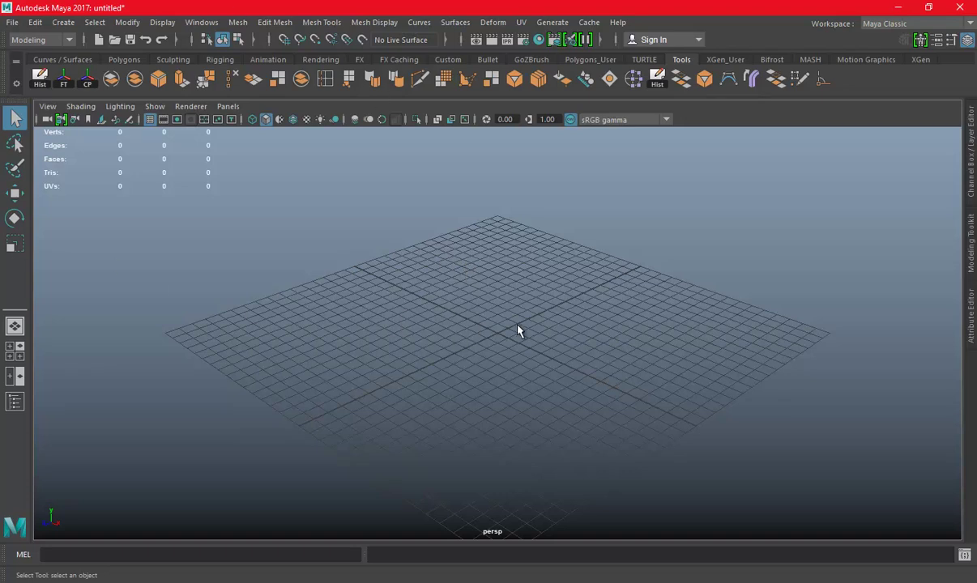
scroll(526, 325, "down", 1)
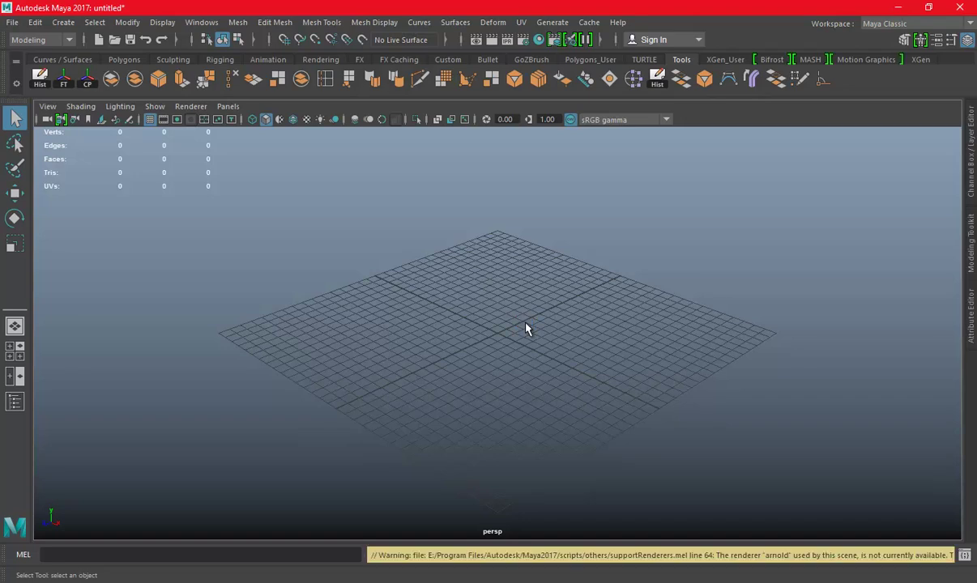
scroll(526, 332, "up", 2)
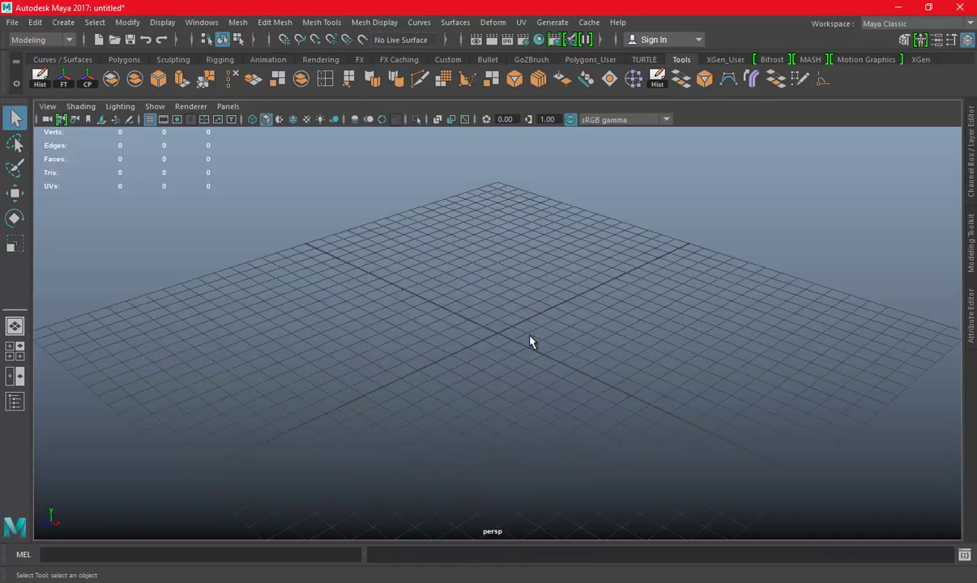
- Start a file import and browse up to the Projects\Dwarf Treasure Room folder
left_click(13, 22)
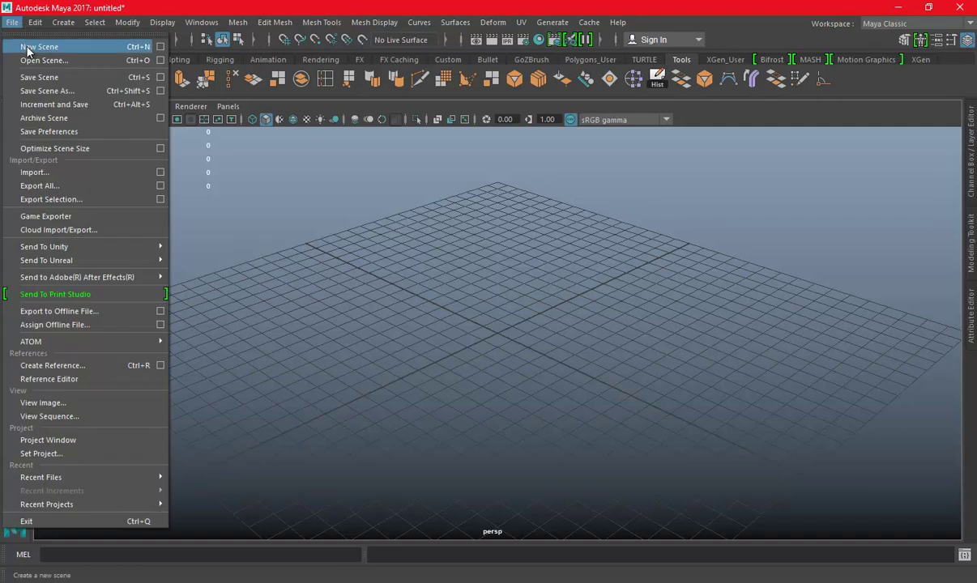
left_click(39, 166)
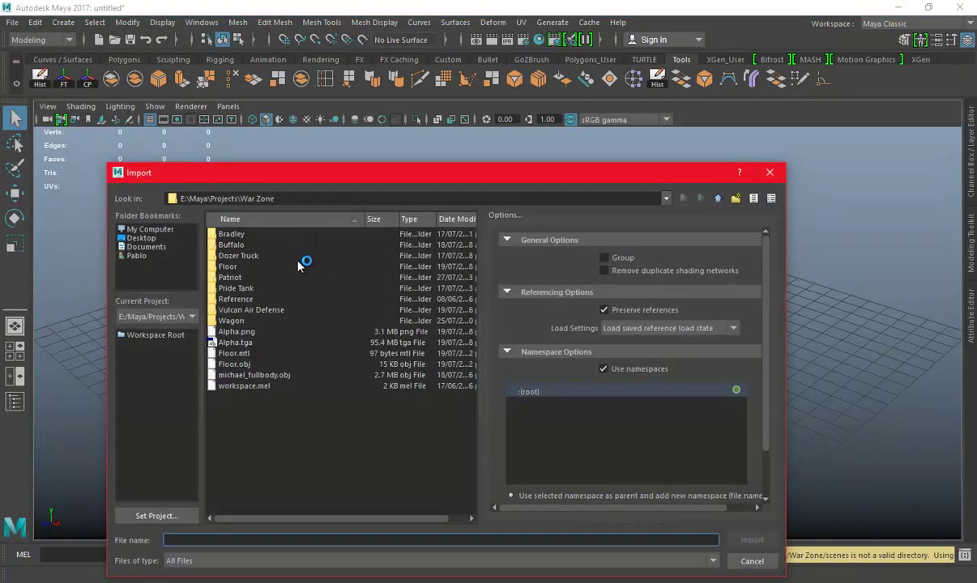
left_click(716, 200)
left_click(716, 199)
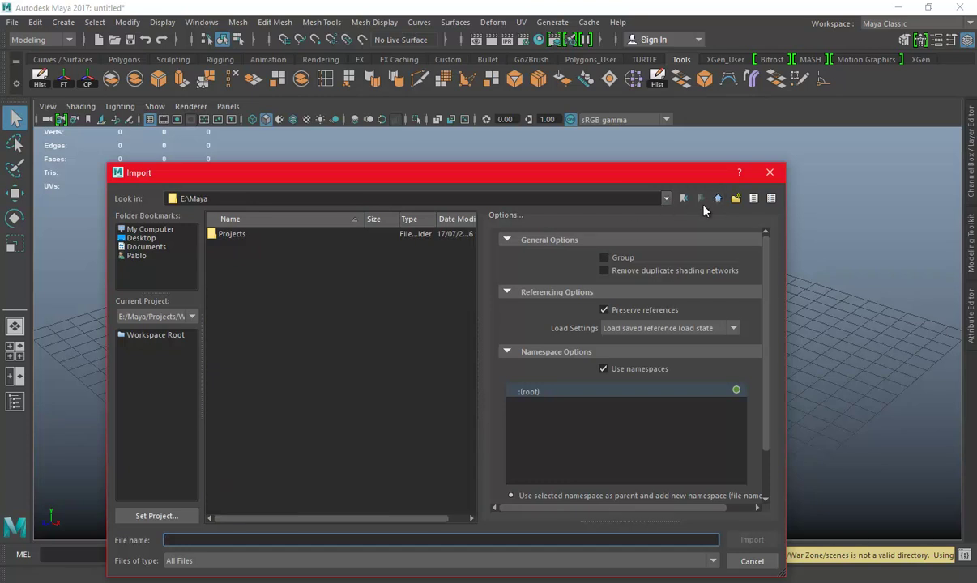
double_click(232, 234)
left_click(242, 321)
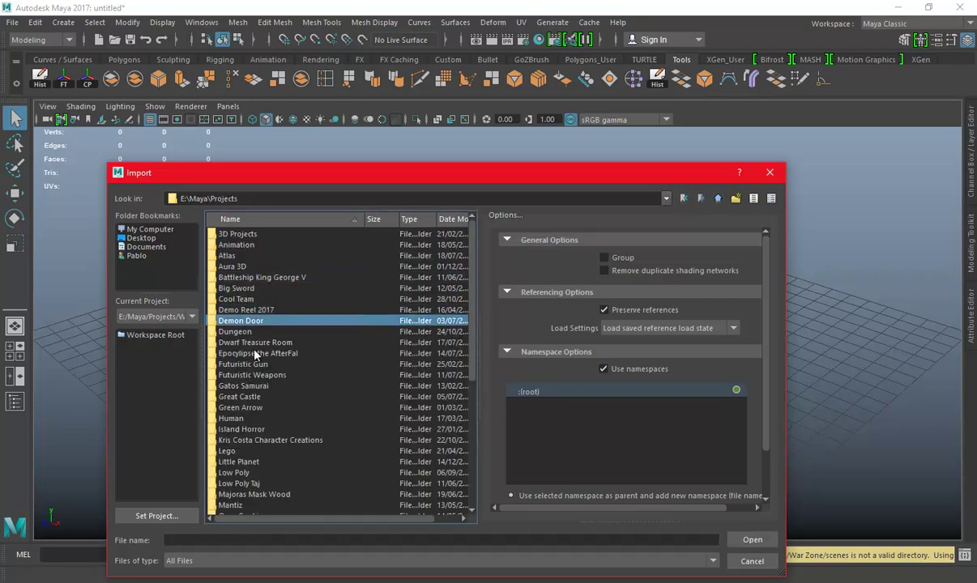
left_click(243, 343)
double_click(243, 343)
- Navigate to scenes\Weapons\Helmet and import Helmet Low.OBJ
left_click(230, 332)
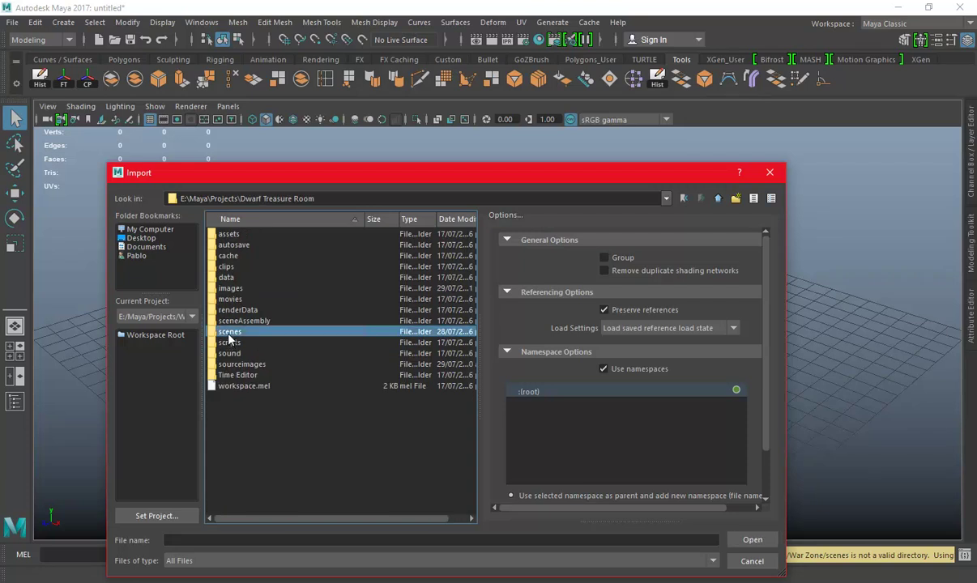
double_click(229, 334)
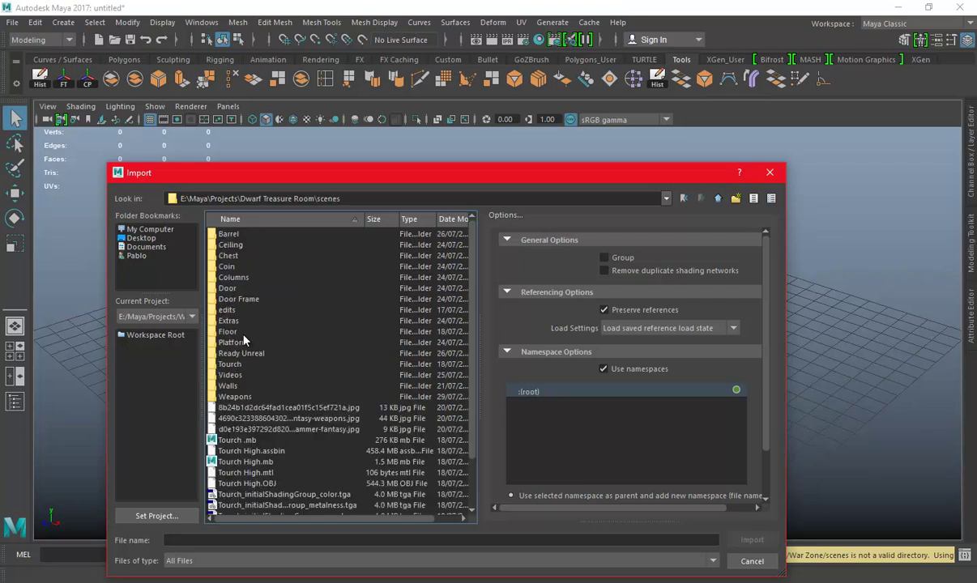
double_click(234, 396)
double_click(253, 277)
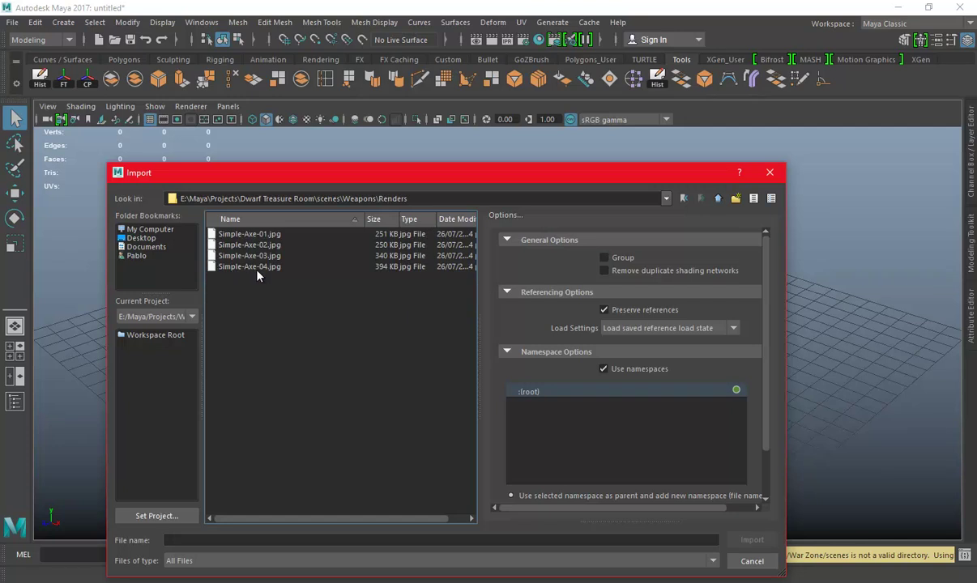
left_click(719, 200)
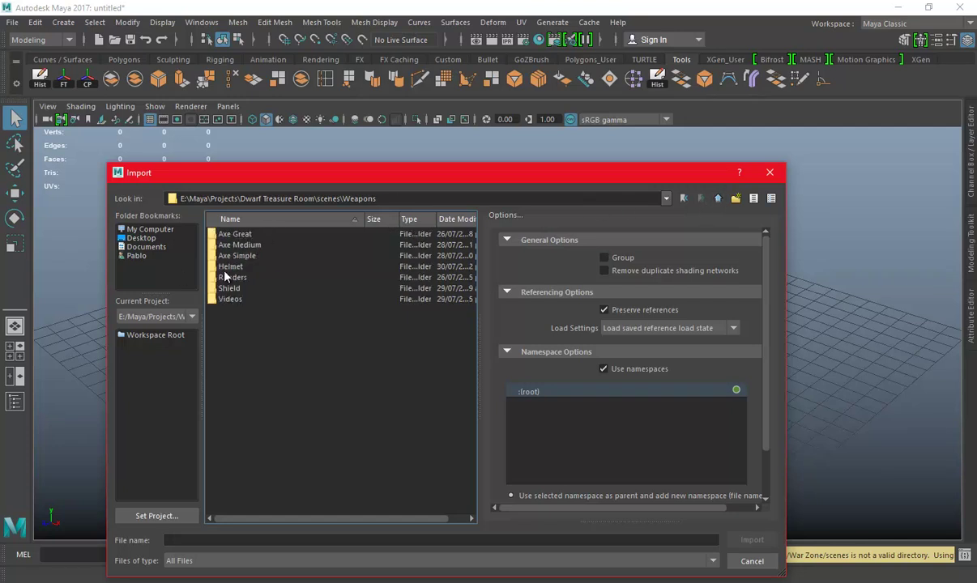
double_click(226, 270)
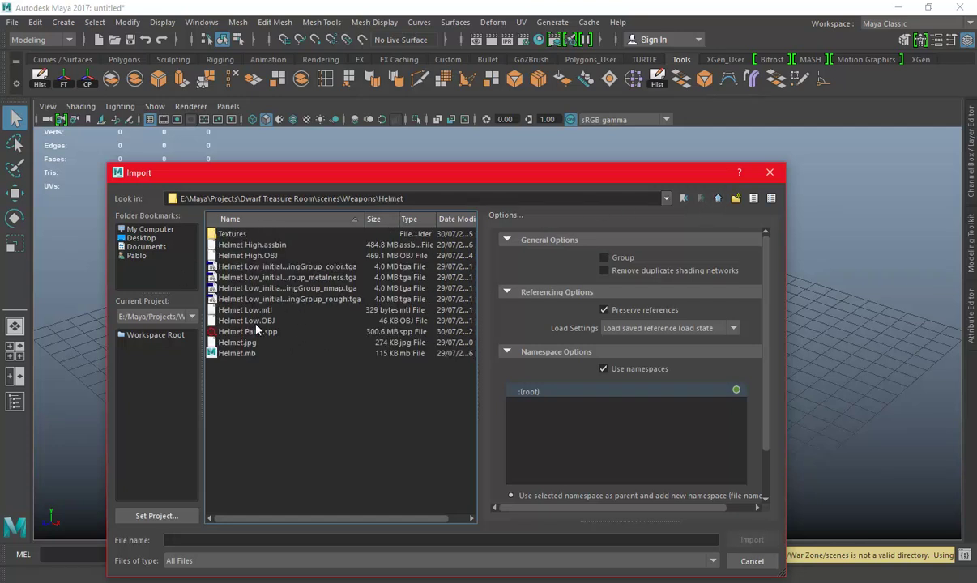
double_click(247, 324)
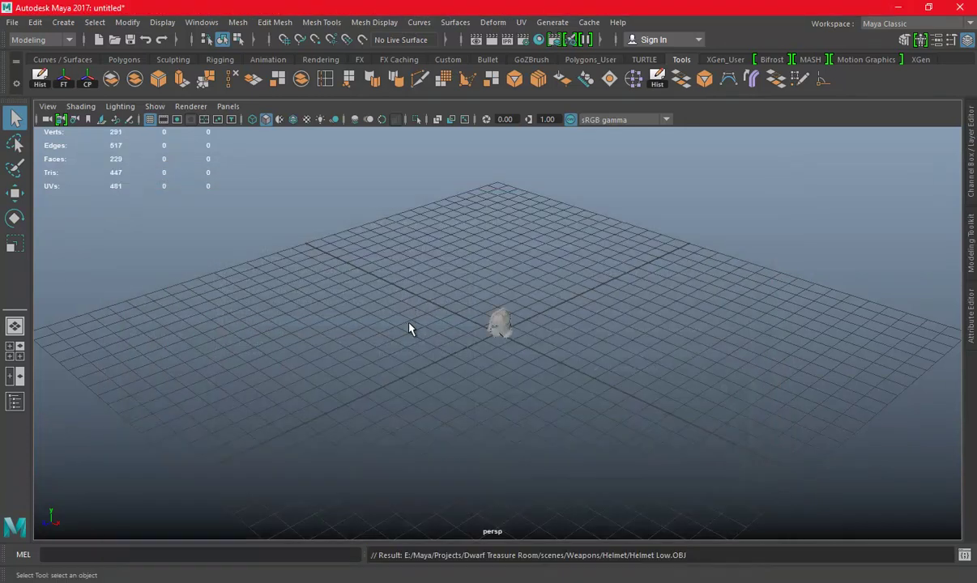
- Select and frame the imported helmet, then check its UVs in the UV Editor
left_click(503, 324)
key("f")
scroll(593, 323, "down", 3)
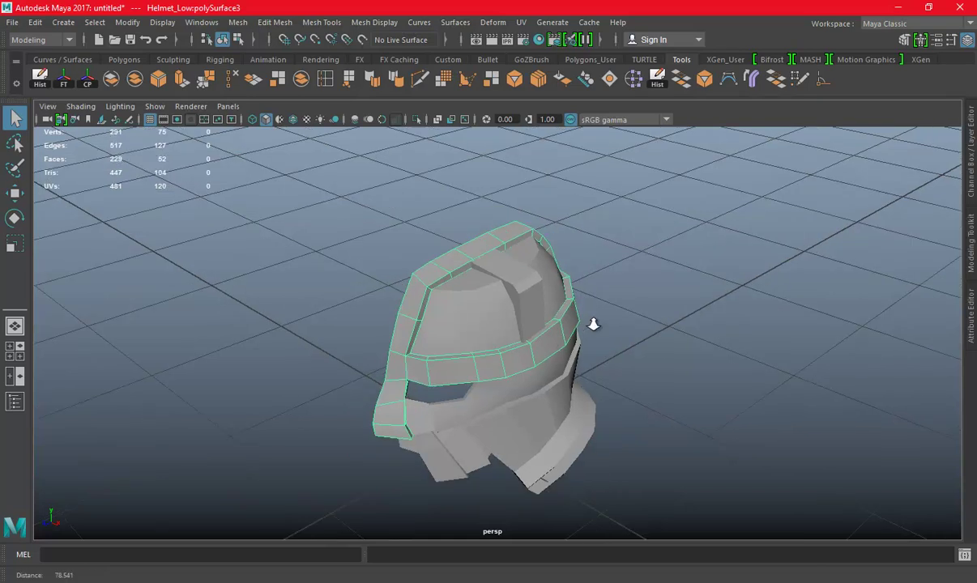
left_click(520, 21)
left_click(538, 57)
scroll(564, 375, "down", 5)
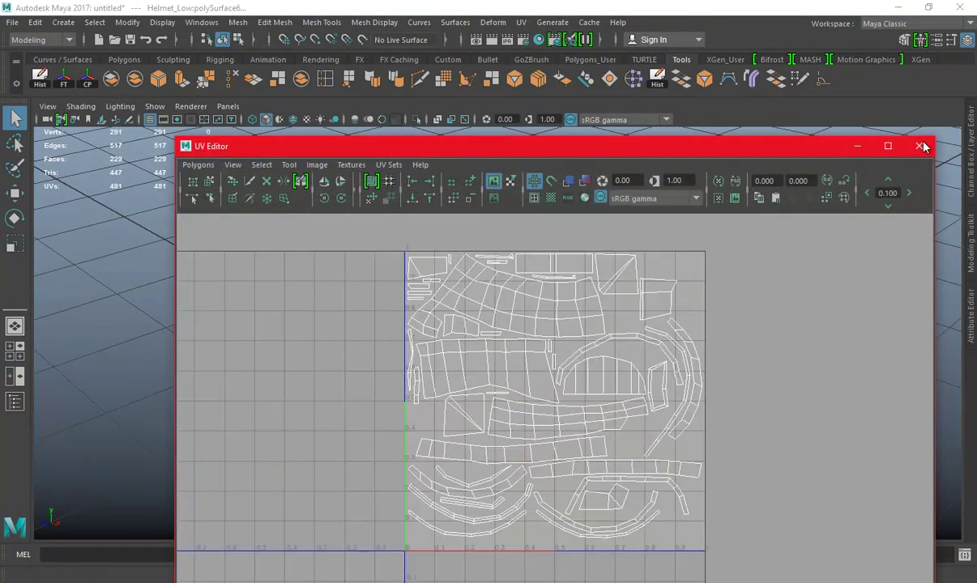
left_click(918, 146)
scroll(567, 284, "down", 3)
- Select all the helmet pieces and combine them into one mesh
key("w")
key("r")
left_click_drag(523, 305, 449, 305, "alt")
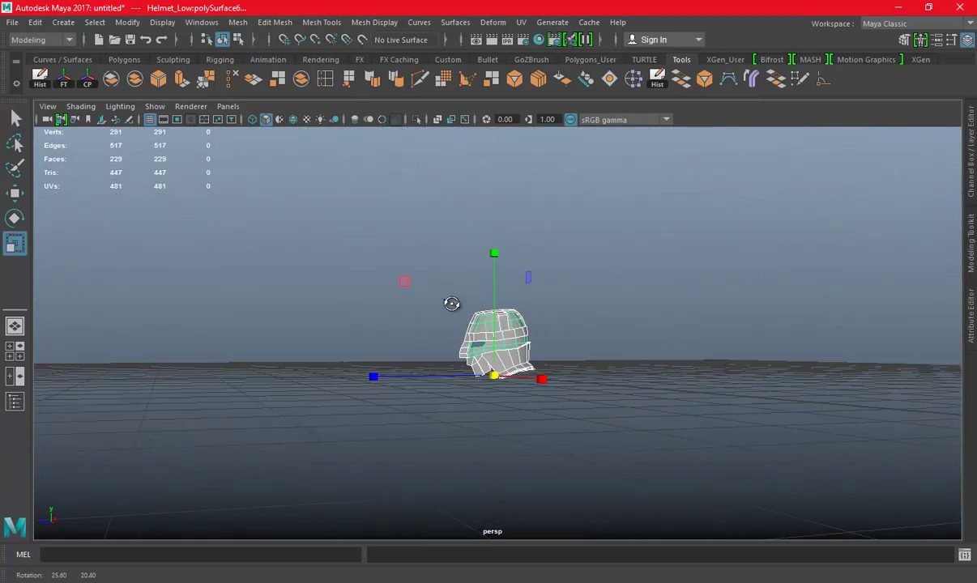
left_click_drag(478, 243, 479, 208, "alt")
left_click(237, 22)
left_click(240, 67)
- Undo the accidental scale change and frame the helmet in a maximised front view
left_click_drag(542, 322, 519, 344, "alt")
mouse_move(519, 344)
right_mouse_down("alt")
mouse_move(617, 342)
mouse_move(639, 332)
right_mouse_up("alt")
mouse_move(639, 331)
left_mouse_down("alt")
mouse_move(503, 302)
mouse_move(497, 203)
mouse_move(536, 221)
left_mouse_up("alt")
key("w")
key("space")
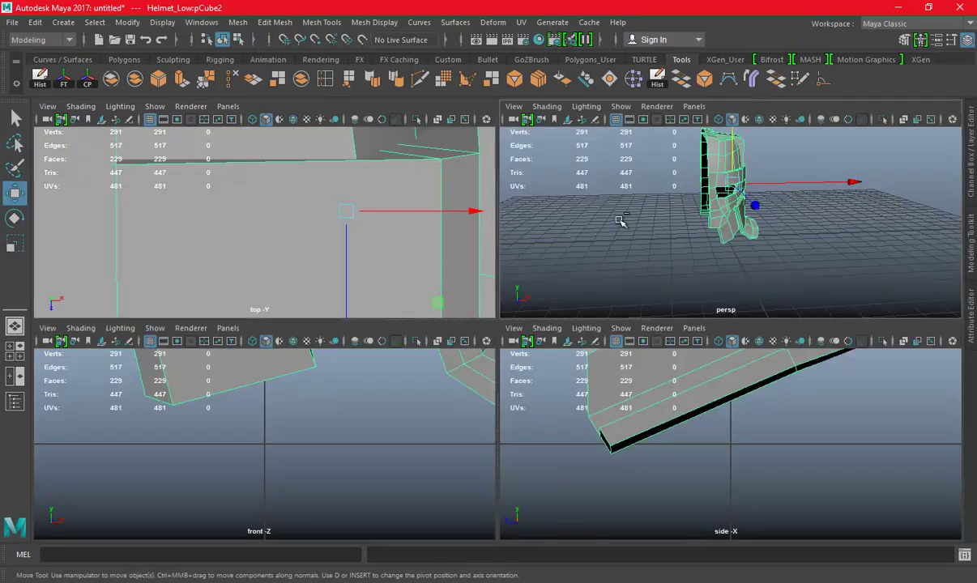
key("ctrl+z")
key("ctrl+z")
key("space")
key("f")
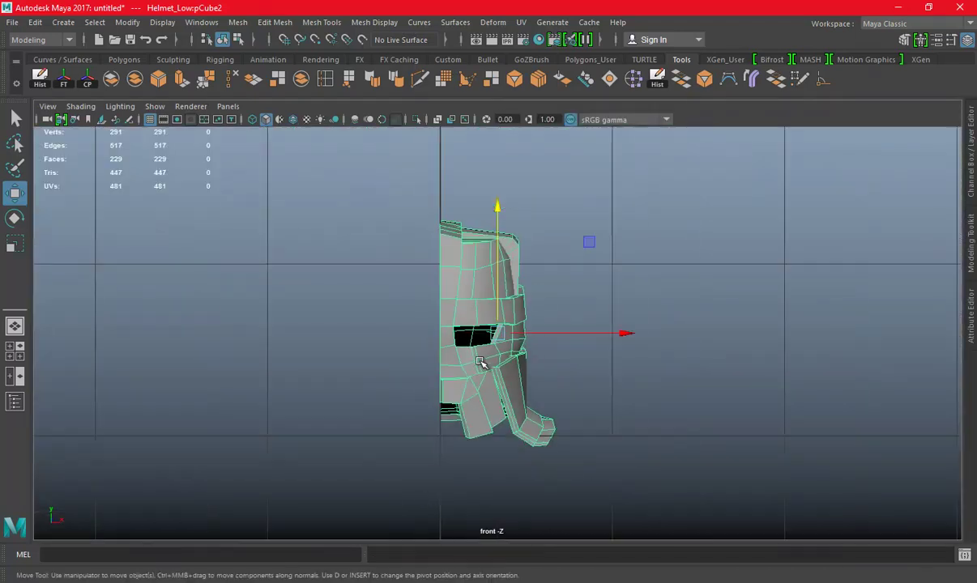
- Snap the helmet's pivot onto the centre grid line and freeze its transformations
key("d")
key("x")
left_click_drag(633, 333, 439, 333)
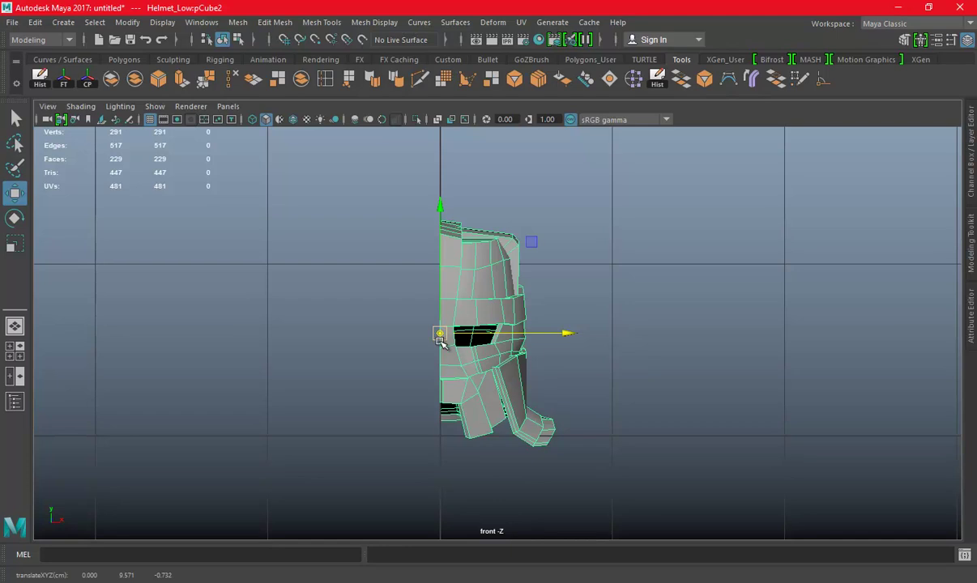
left_click(972, 152)
left_click(63, 78)
- Duplicate the half-helmet and mirror the copy with Scale X set to -1
key("ctrl+d")
left_click(942, 195)
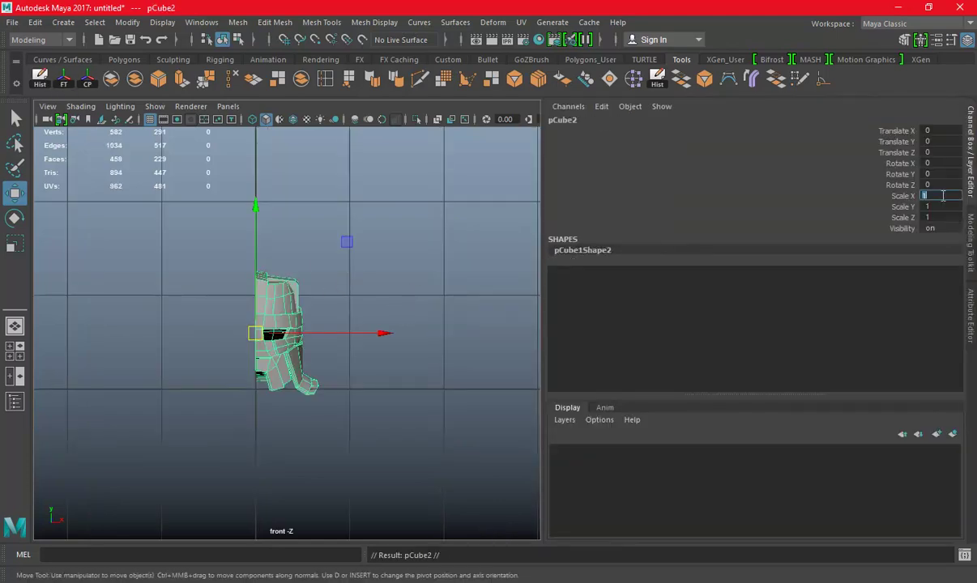
type("-1")
key("Return")
left_click(970, 151)
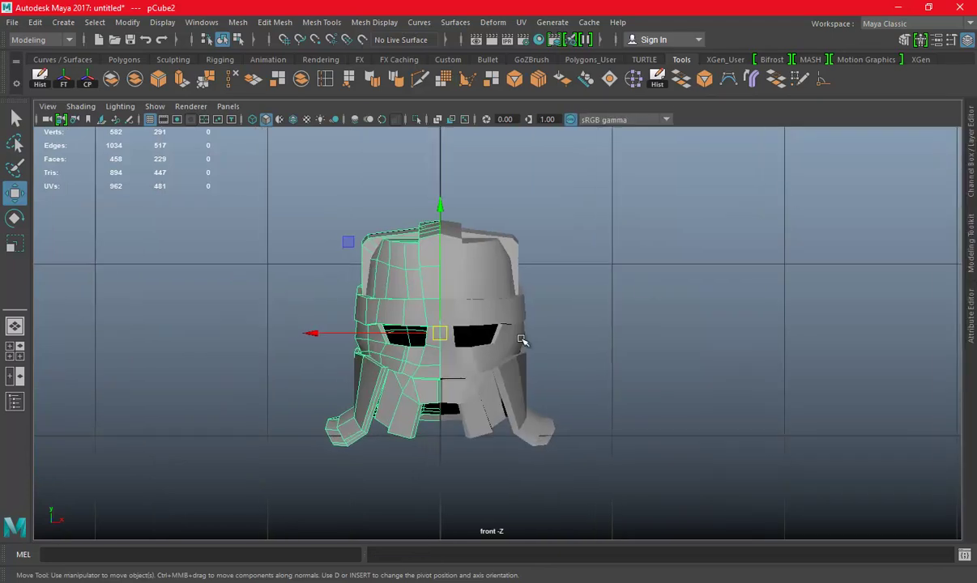
- Combine both halves into one mesh and merge the seam vertices down to 511
left_click(238, 22)
left_click(250, 67)
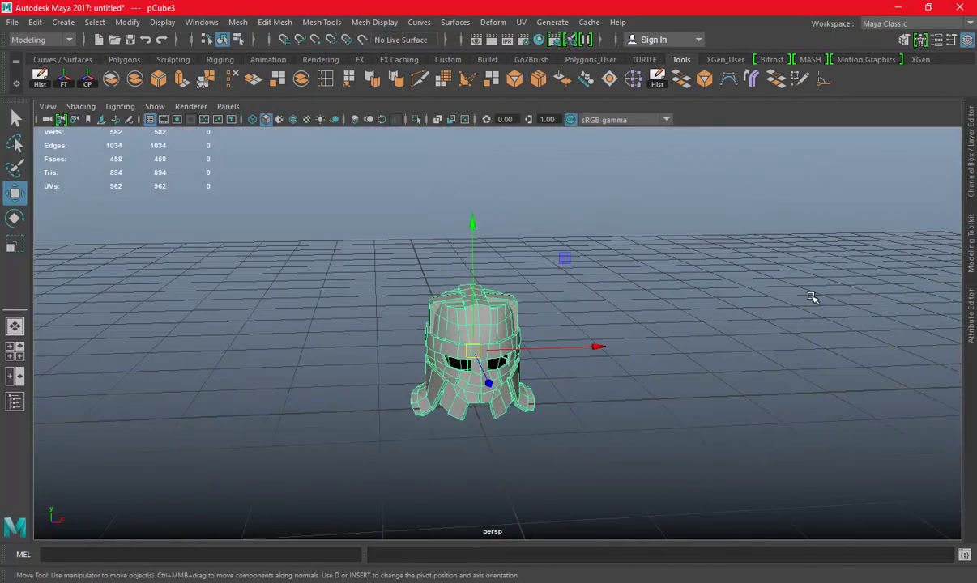
scroll(584, 236, "up", 2)
scroll(523, 257, "up", 1)
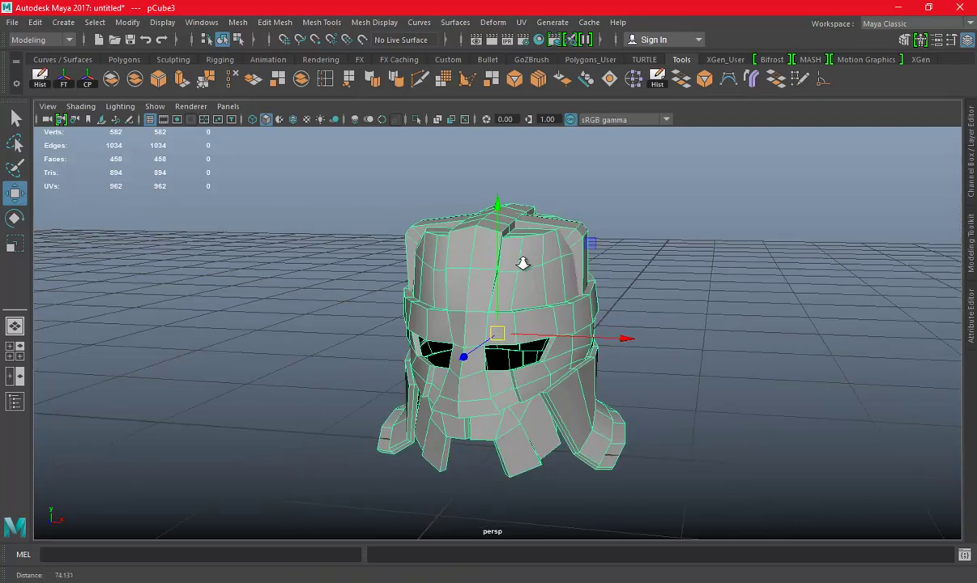
scroll(523, 257, "up", 2)
left_click(204, 81)
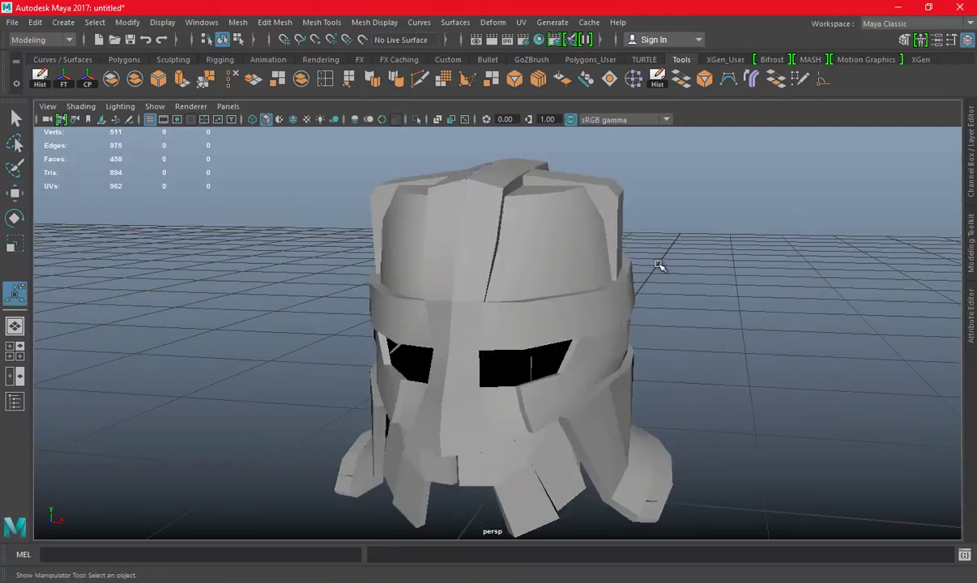
mouse_move(513, 258)
left_mouse_down("alt")
mouse_move(829, 298)
mouse_move(608, 250)
left_mouse_up("alt")
left_click(829, 298)
- In the top view, select the centre column of vertices and scale them on X to align
left_click(547, 257)
mouse_move(545, 306)
left_mouse_down("alt")
mouse_move(495, 342)
mouse_move(501, 338)
left_mouse_up("alt")
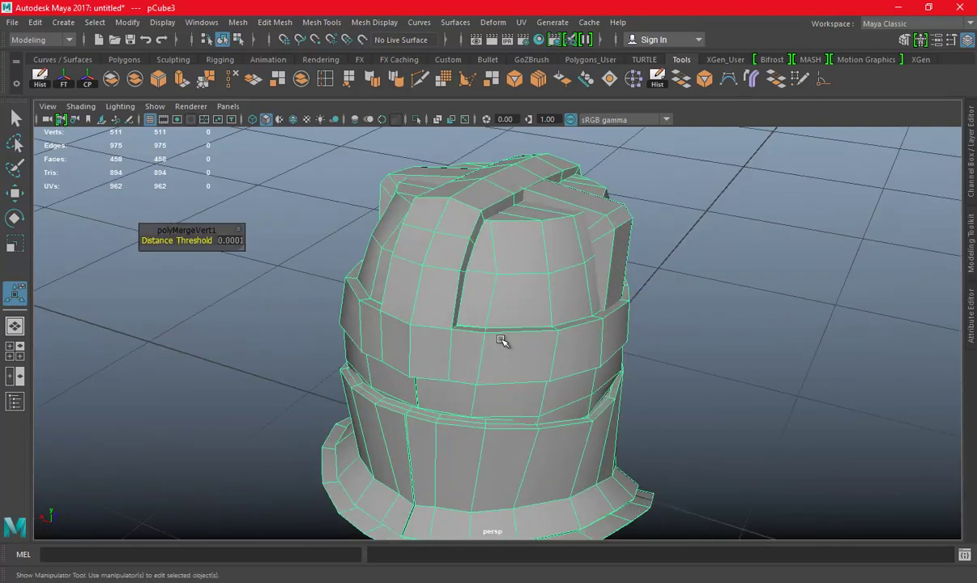
key("space")
key("space")
scroll(575, 250, "down", 5)
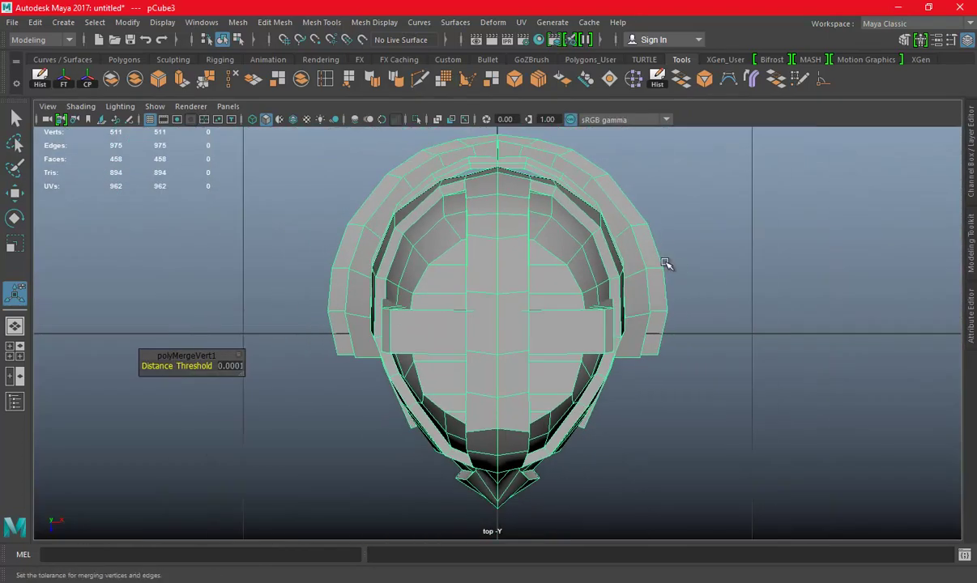
right_click_drag(695, 209, 661, 203)
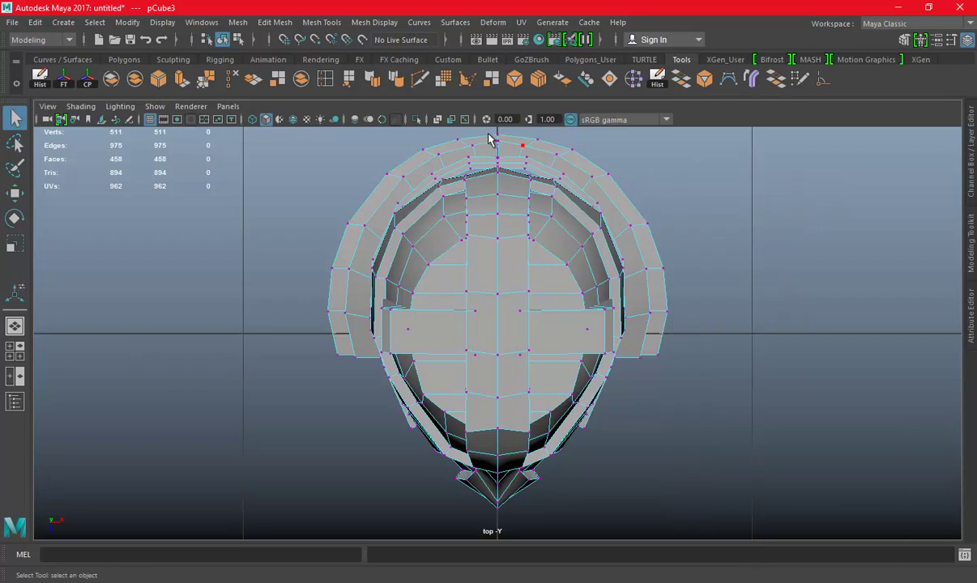
middle_click_drag(514, 225, 526, 268, "alt")
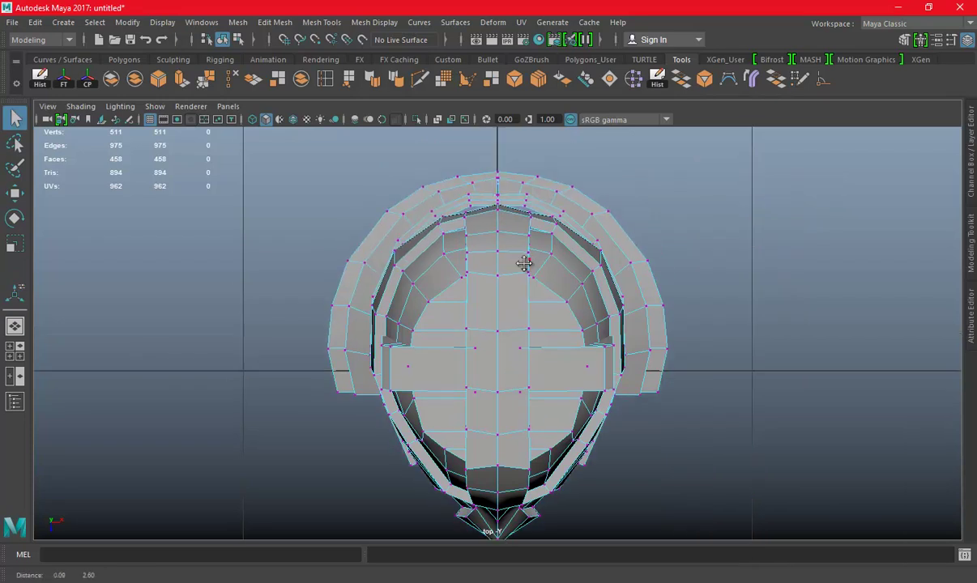
left_click_drag(486, 172, 514, 311)
key("r")
left_click(618, 233)
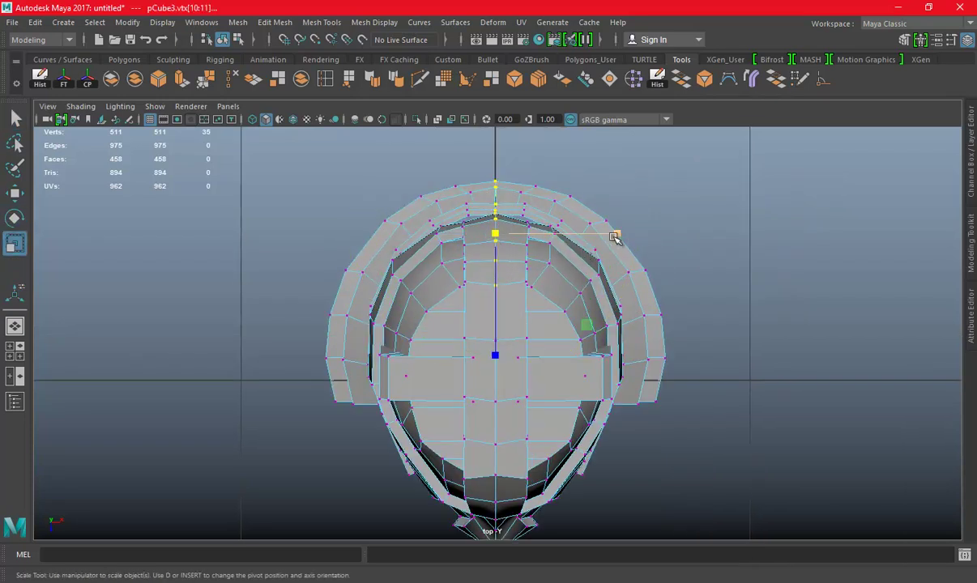
- Back in perspective object mode, merge the helmet's seam vertices again
key("space")
key("space")
right_click_drag(546, 207, 628, 162)
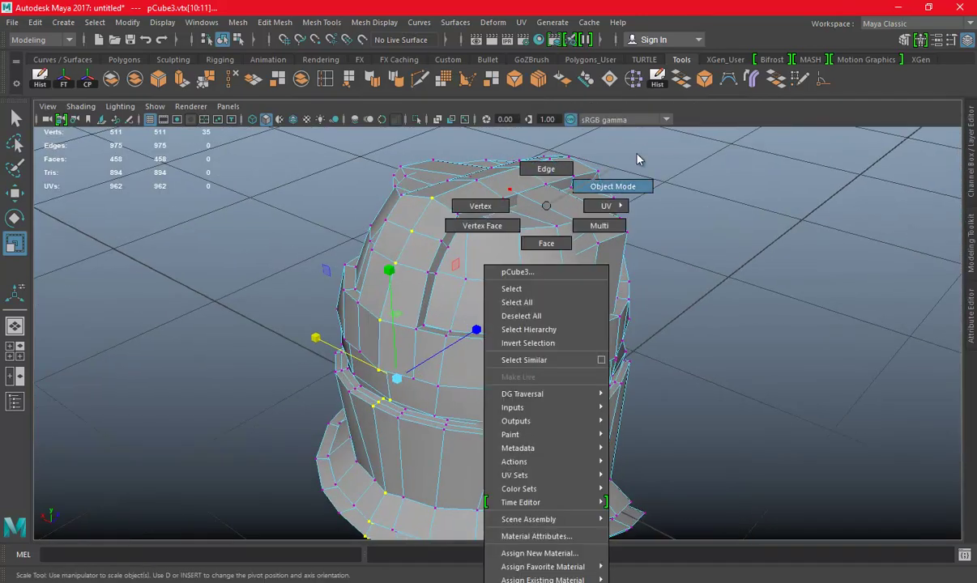
left_click(550, 228)
key("t")
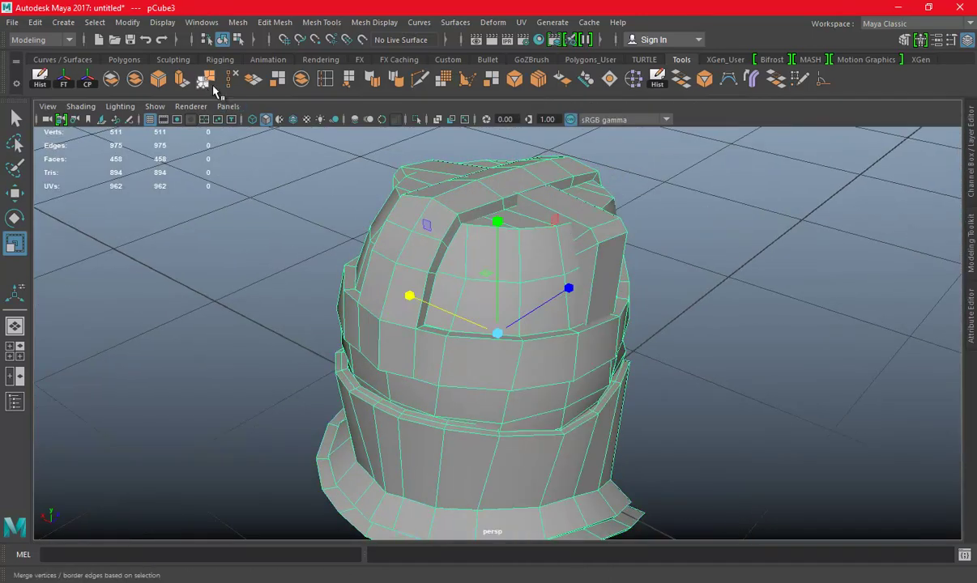
left_click(209, 81)
- Inspect the helmet by toggling between smooth preview (3) and low-poly (1) while orbiting
left_click(500, 292)
key("1")
key("3")
key("1")
key("3")
left_click(739, 302)
left_click_drag(739, 301, 540, 273, "alt")
left_click(558, 295)
key("3")
key("1")
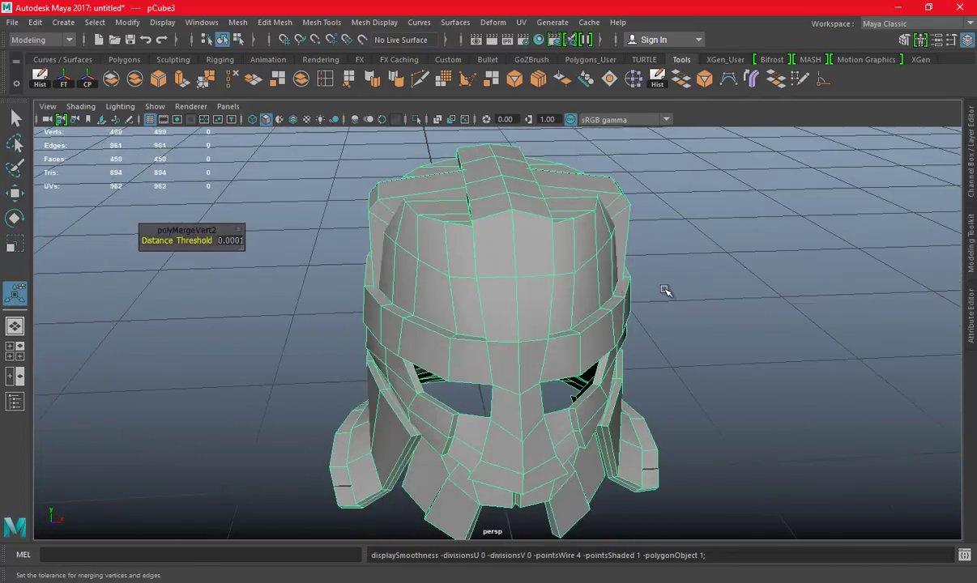
key("3")
left_click(723, 289)
left_click(574, 275)
key("1")
- In the maximised front view, select the top ridge vertices and scale them on X
left_click(737, 284)
mouse_move(737, 284)
left_mouse_down("alt")
mouse_move(510, 270)
mouse_move(605, 233)
left_mouse_up("alt")
left_click(606, 234)
right_click_drag(606, 233, 571, 211, "shift")
key("space")
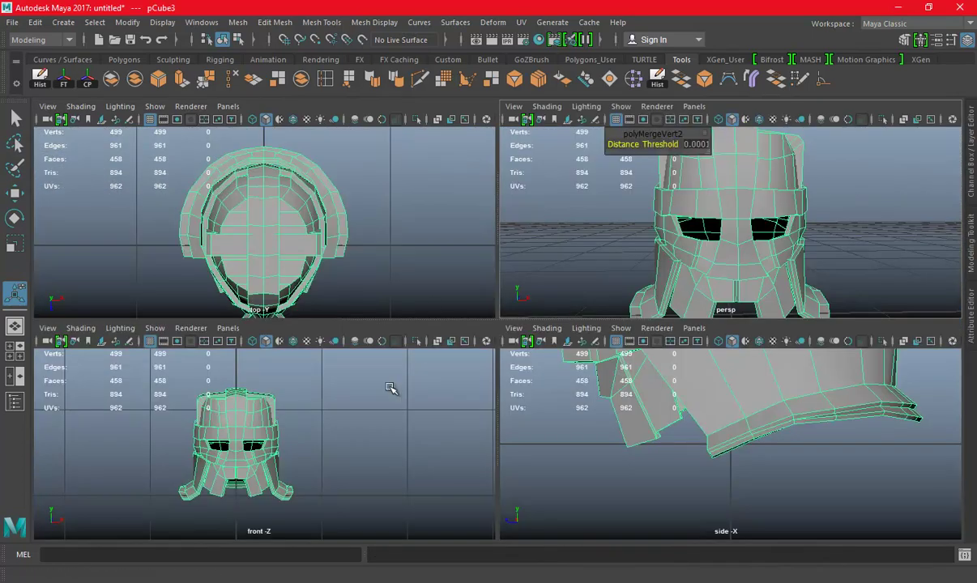
key("space")
key("q")
scroll(506, 255, "up", 4)
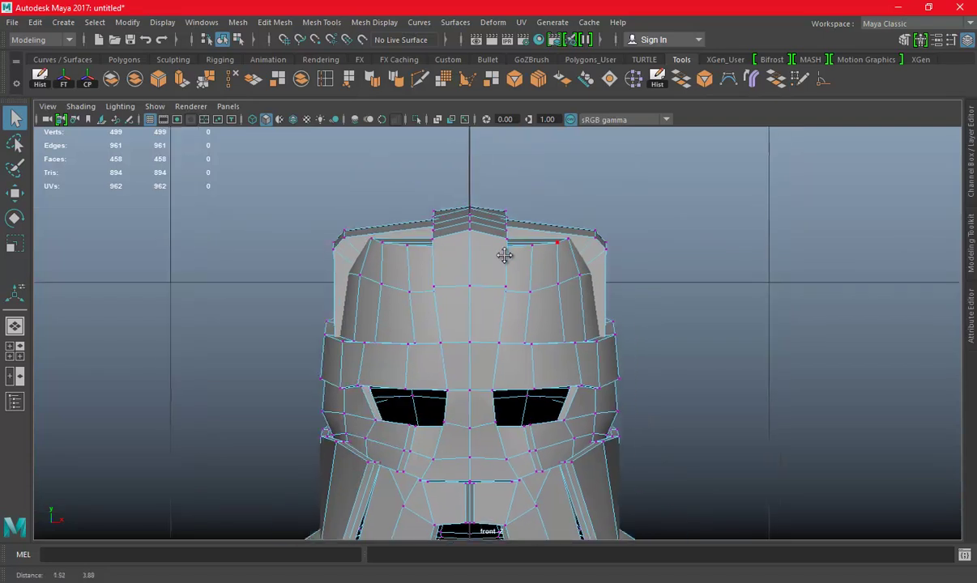
left_click_drag(450, 199, 485, 251)
key("r")
left_click(589, 235)
- Merge the seam vertices once more, leaving 489 verts, and compare smooth and low-poly previews
key("space")
key("space")
right_click_drag(535, 243, 604, 188)
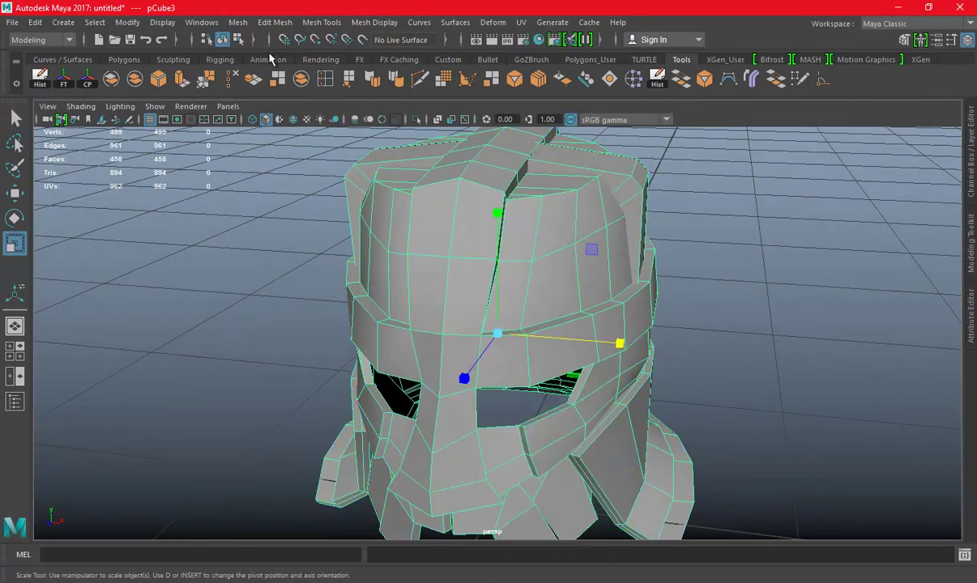
left_click(574, 228)
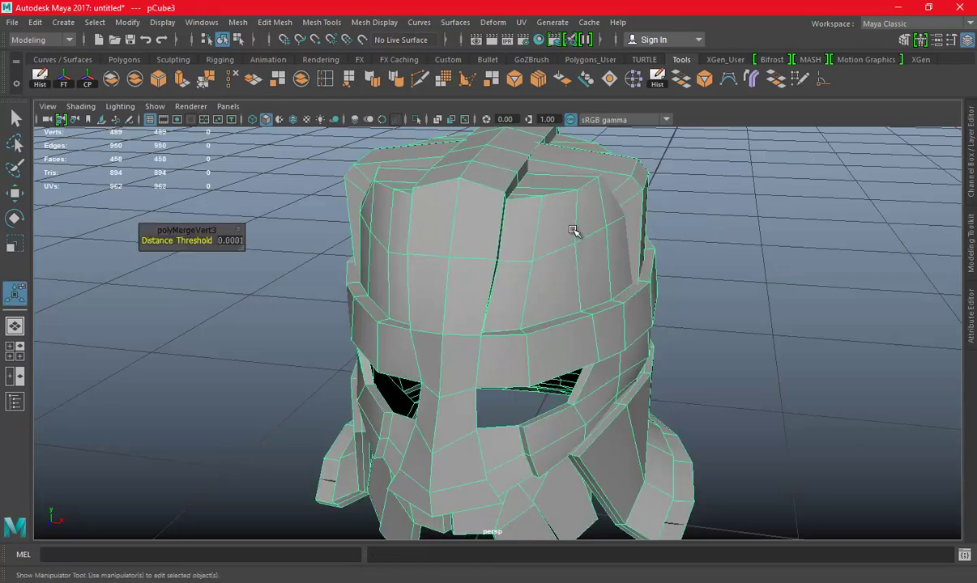
key("3")
left_click(798, 276)
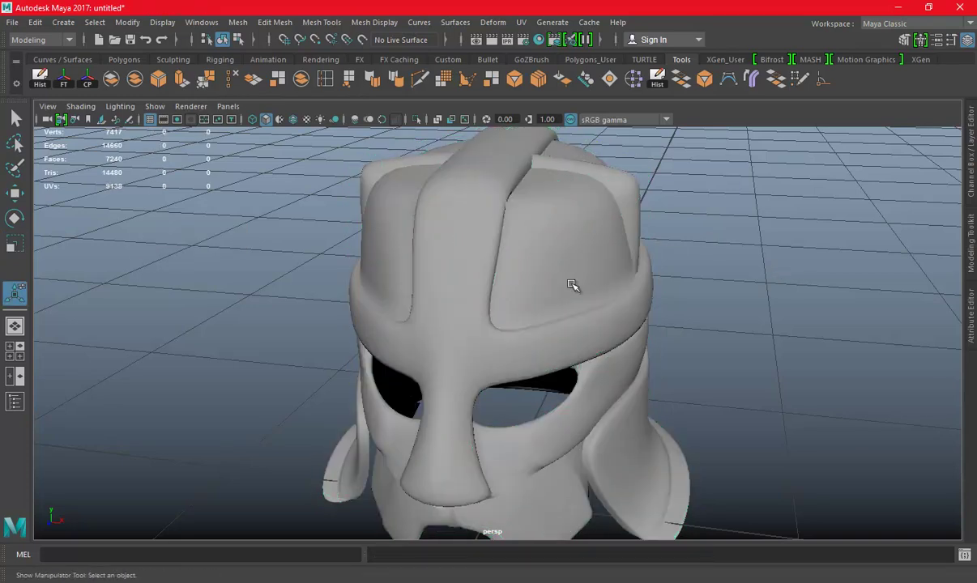
left_click(573, 284)
key("1")
scroll(511, 257, "down", 5)
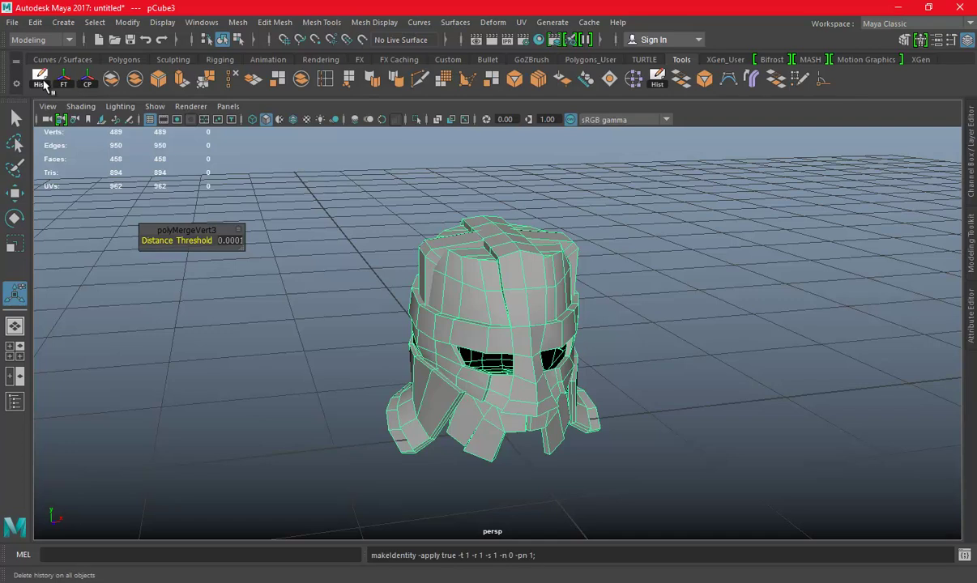
- Export the selected helmet as OBJexport, overwriting Helmet Low.OBJ in the Helmet folder
left_click(13, 23)
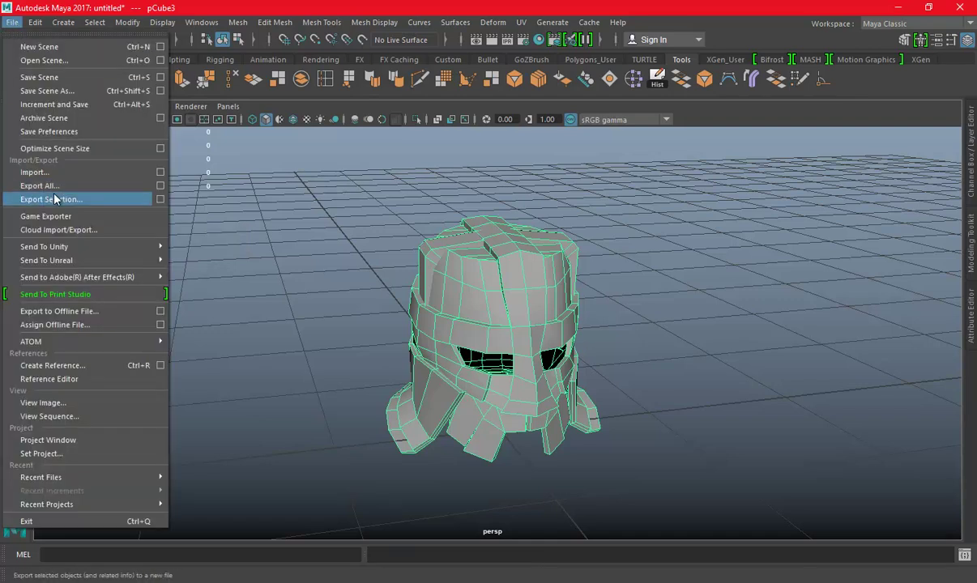
left_click(54, 198)
left_click(247, 256)
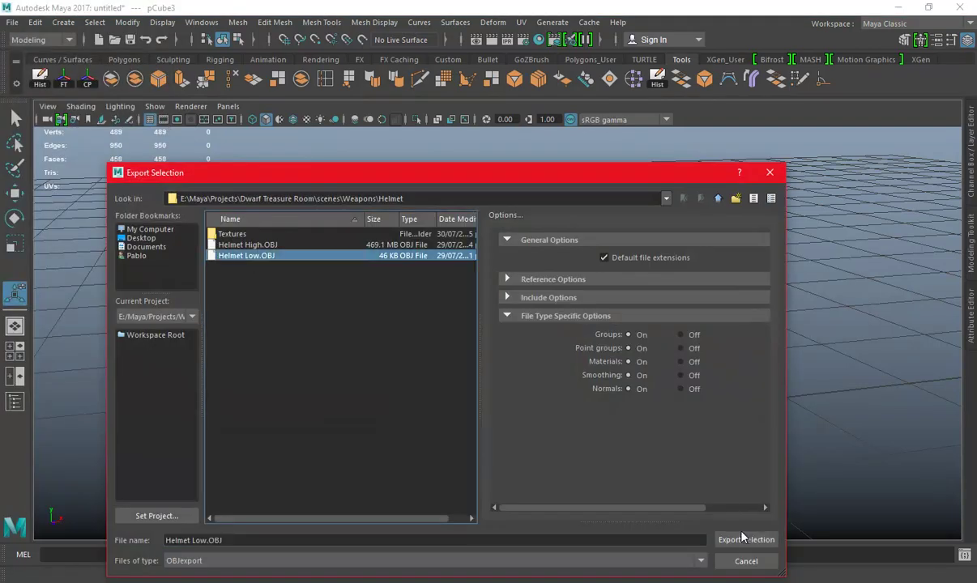
left_click(267, 559)
left_click(262, 543)
left_click(744, 562)
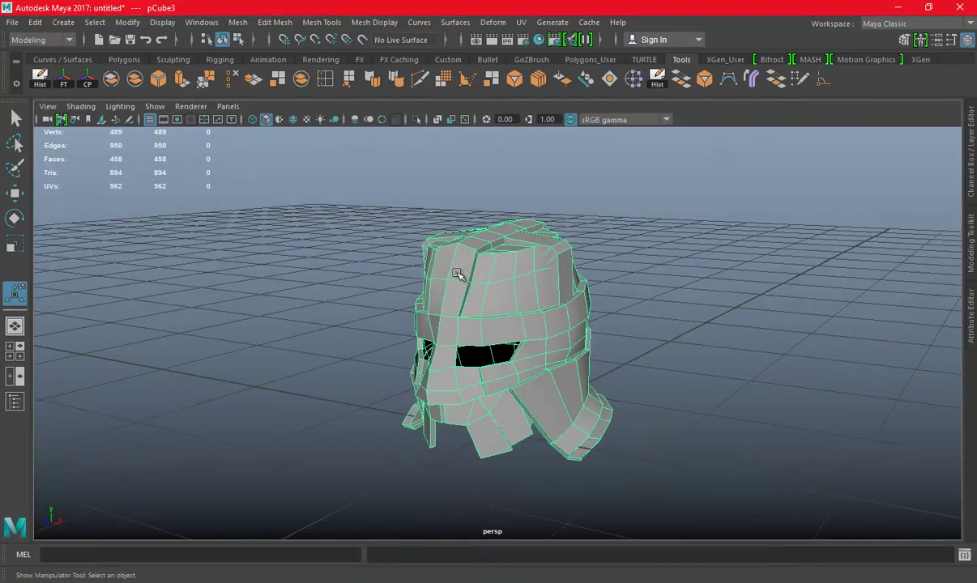
- Assign a new Lambert material to the helmet from its right-click menu
key("w")
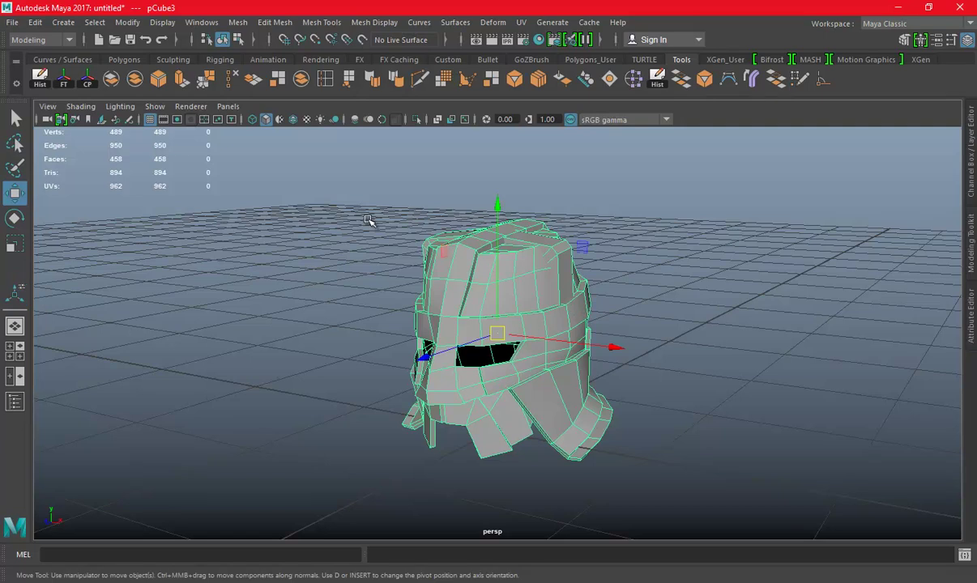
left_click_drag(518, 267, 727, 273, "alt")
right_click(713, 206)
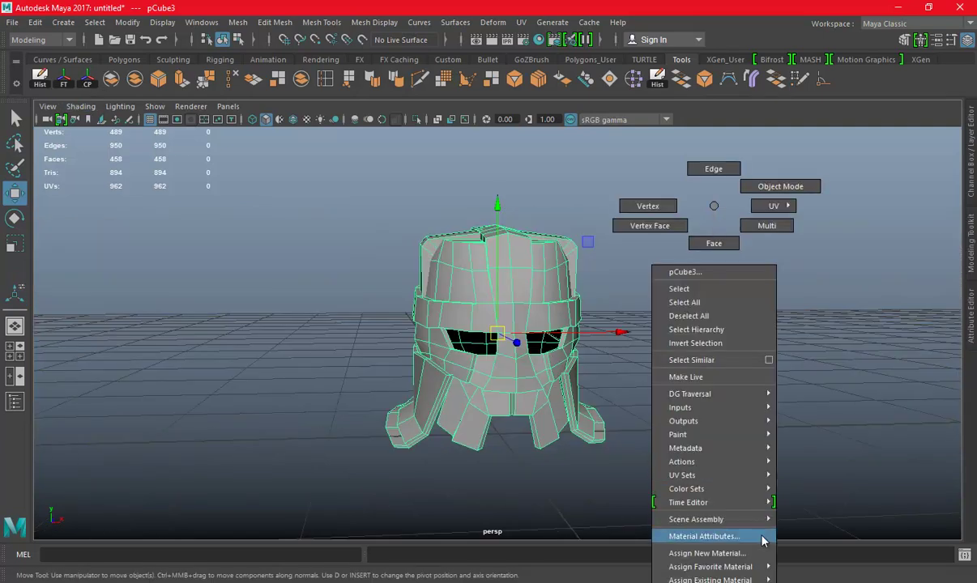
mouse_move(709, 566)
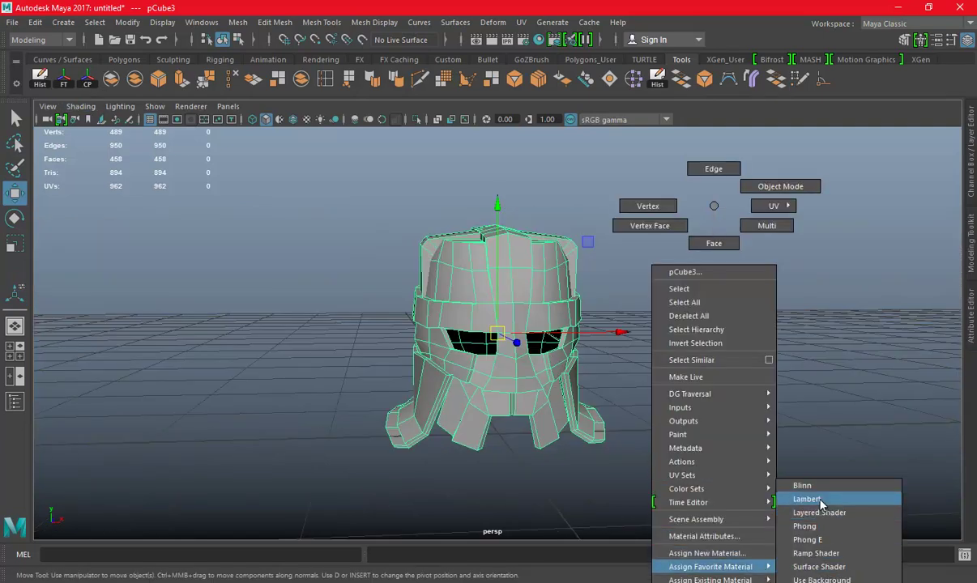
left_click(812, 499)
- Open the lambert2 material in the Attribute Editor and start typing its new name
left_click(971, 190)
left_click(971, 186)
left_click(970, 288)
left_click(973, 165)
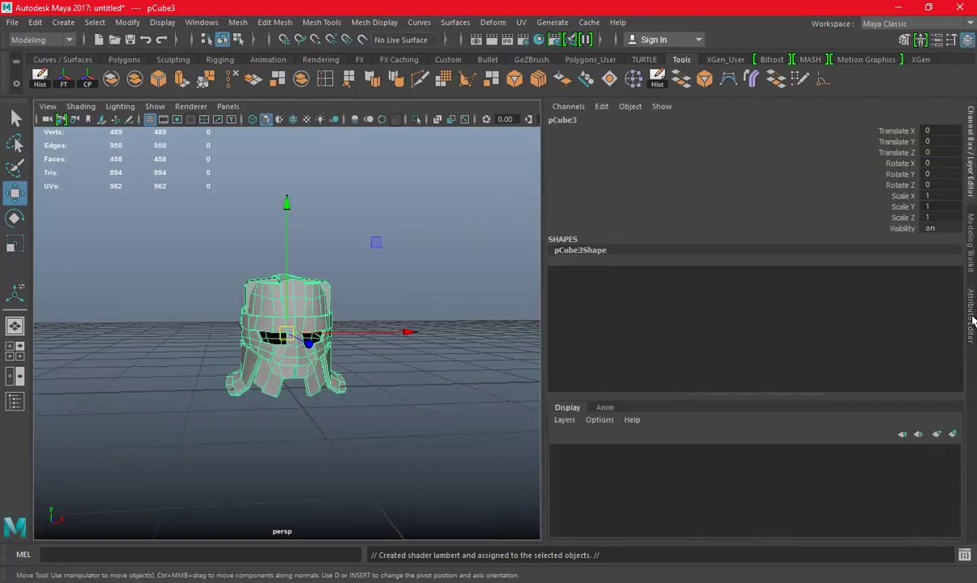
left_click(970, 315)
left_click(638, 131)
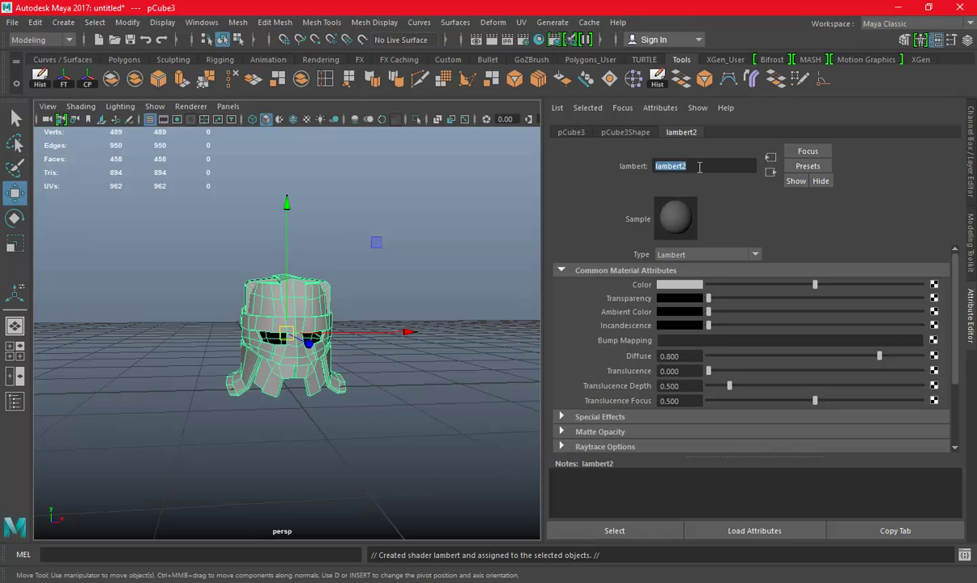
type("Helmet_Material")
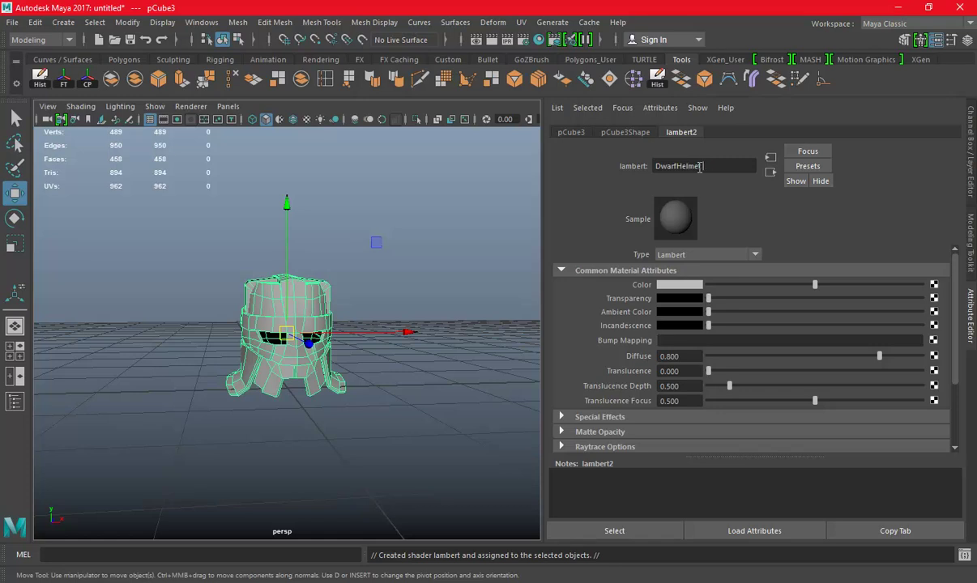
type("_Material")
- Confirm the material name DwarfHelmet_Material and orbit the helmet to a three-quarter view
key("Return")
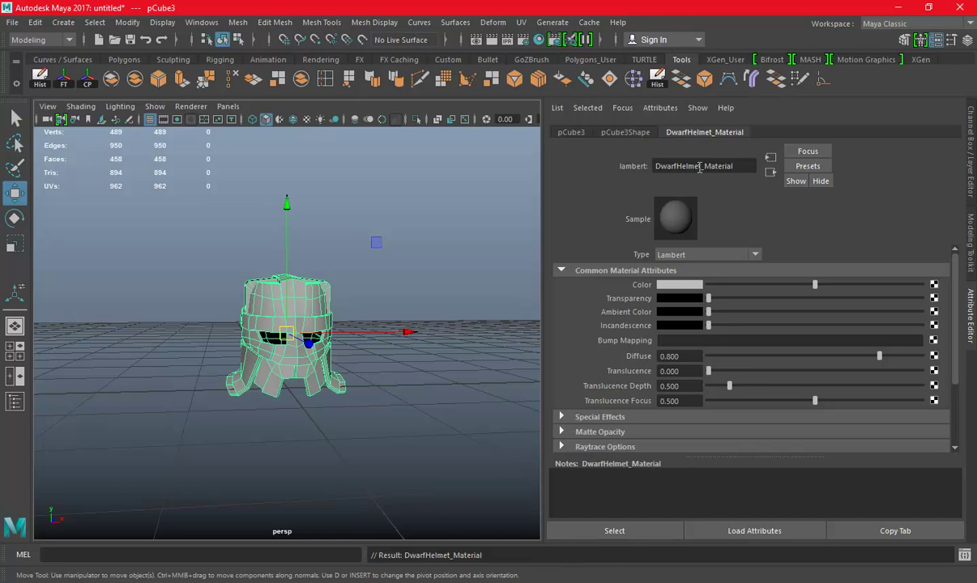
left_click(974, 312)
left_click_drag(400, 267, 770, 372, "alt")
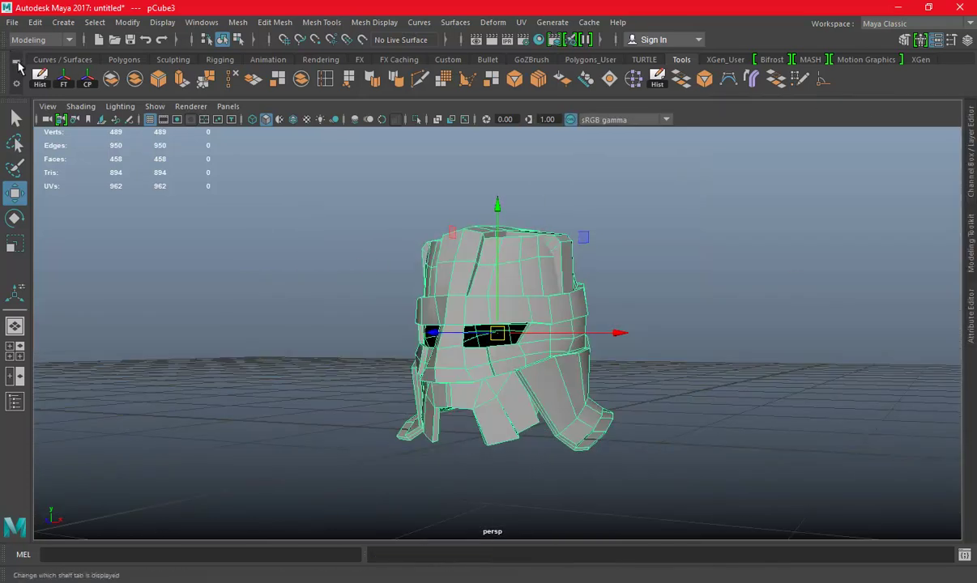
right_click_drag(765, 206, 767, 275)
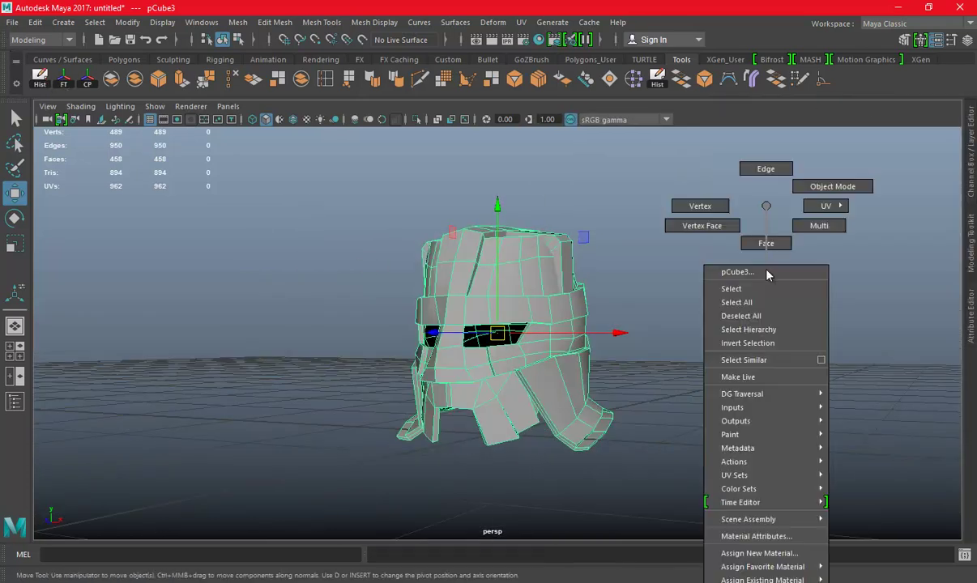
left_click(763, 207)
- Export the selected helmet as the FBX file Helmet Full
left_click(12, 22)
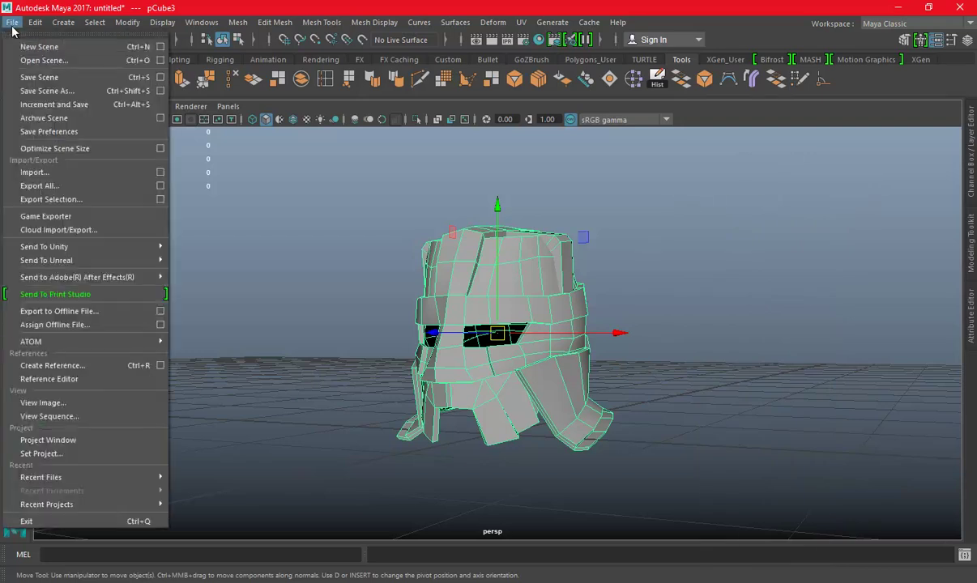
left_click(48, 191)
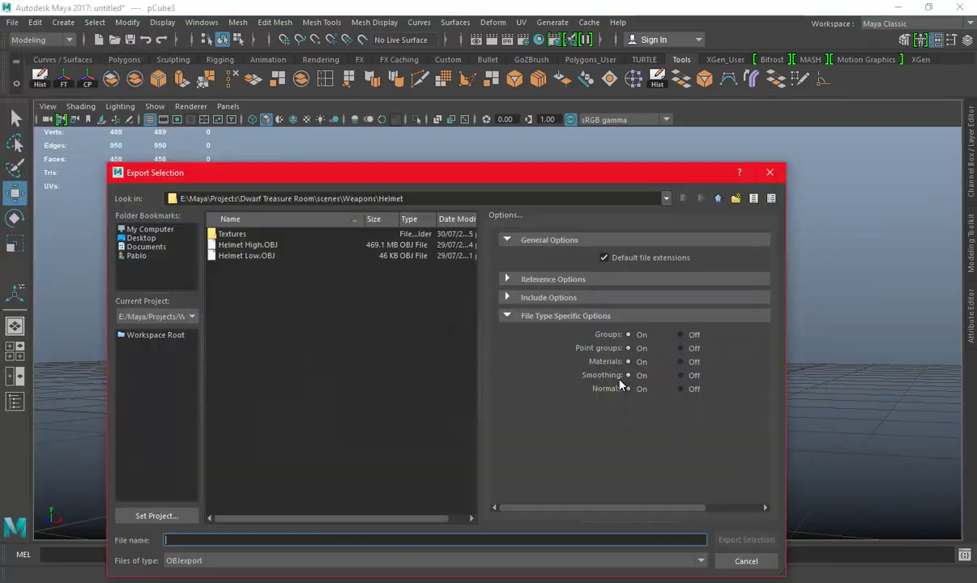
left_click(251, 560)
left_click(235, 532)
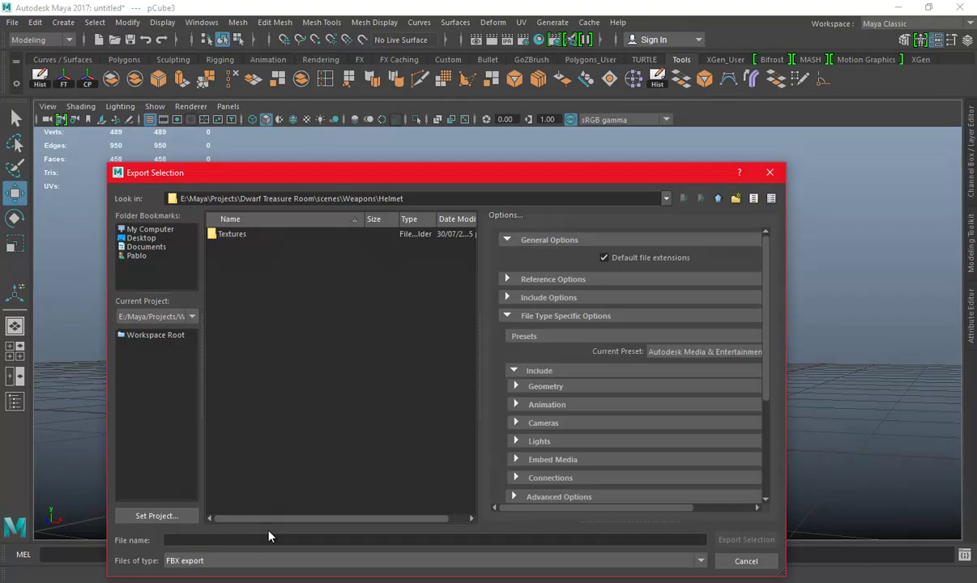
type("Helmet Full")
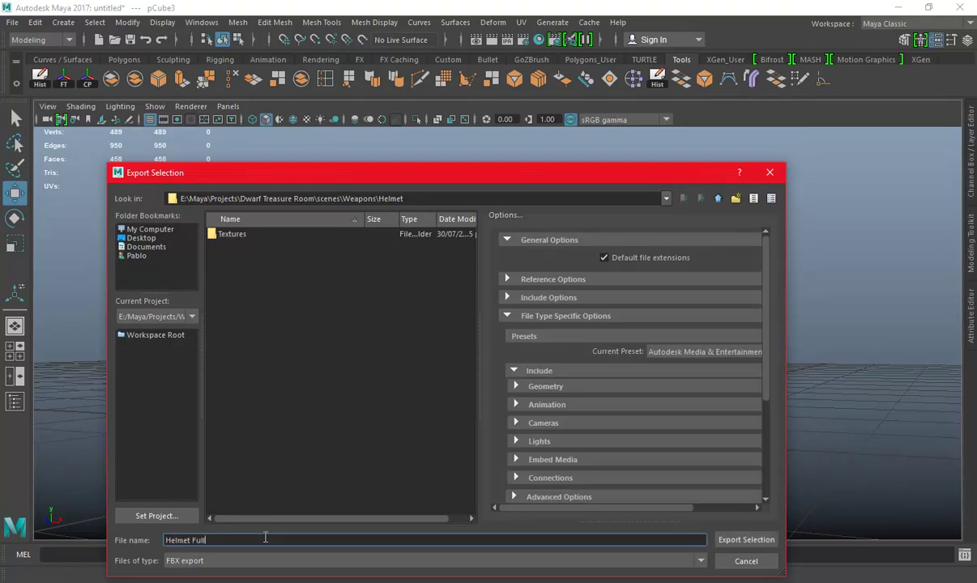
key("Return")
- Deselect the helmet, orbit to a frontal view, and minimise Maya to the desktop
left_click(741, 286)
mouse_move(741, 286)
left_mouse_down("alt")
mouse_move(547, 290)
mouse_move(567, 286)
mouse_move(555, 399)
left_mouse_up("alt")
left_click(898, 7)
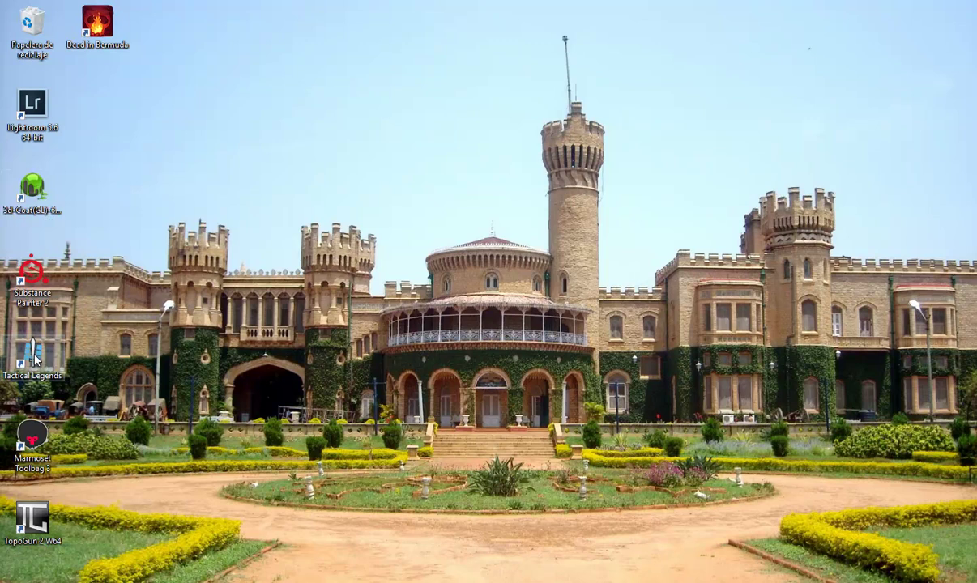
- Launch Marmoset Toolbag 3, dismiss the news window, and import Helmet Full.fbx into the scene
double_click(32, 441)
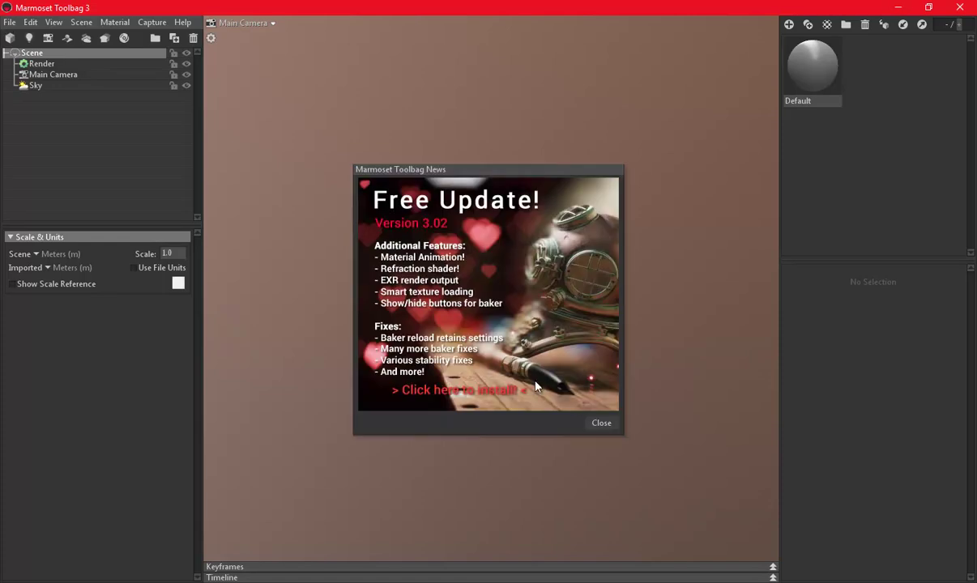
left_click(601, 422)
left_click(9, 21)
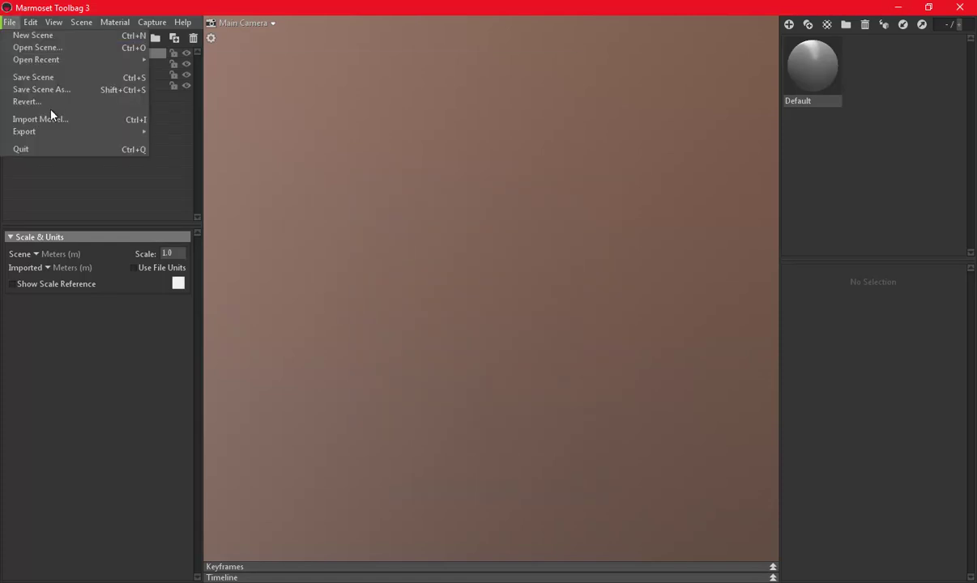
left_click(37, 119)
left_click(206, 48)
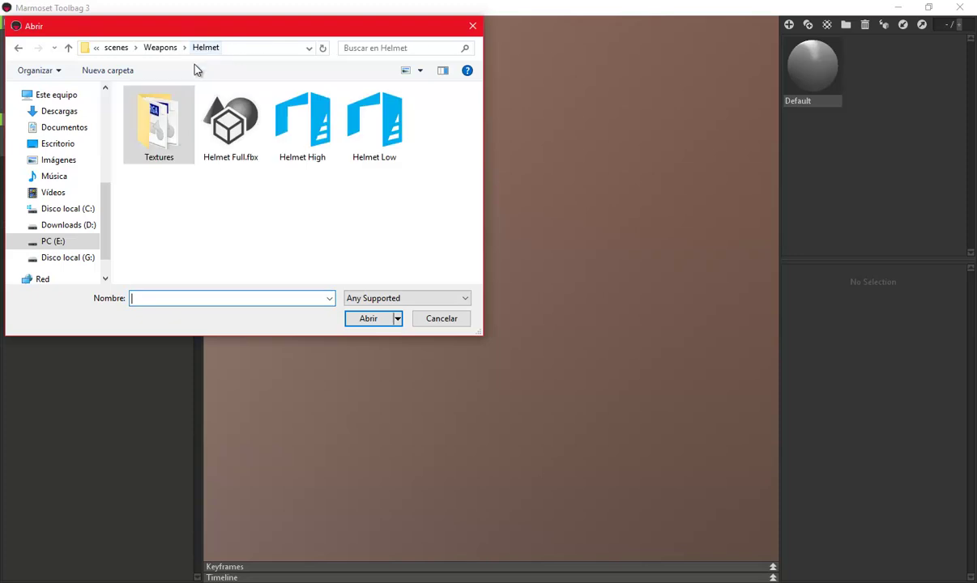
double_click(225, 122)
left_click_drag(558, 278, 506, 286)
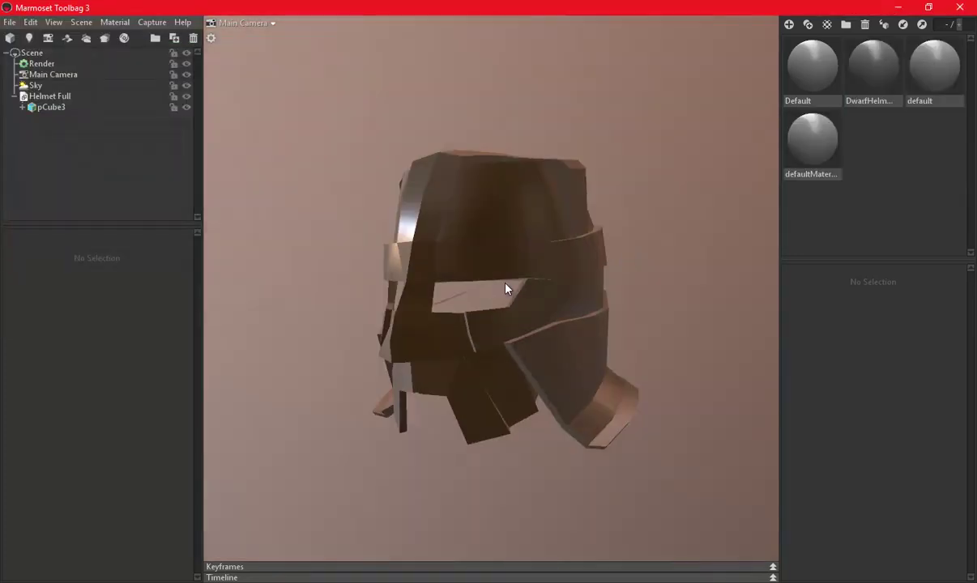
left_click(808, 27)
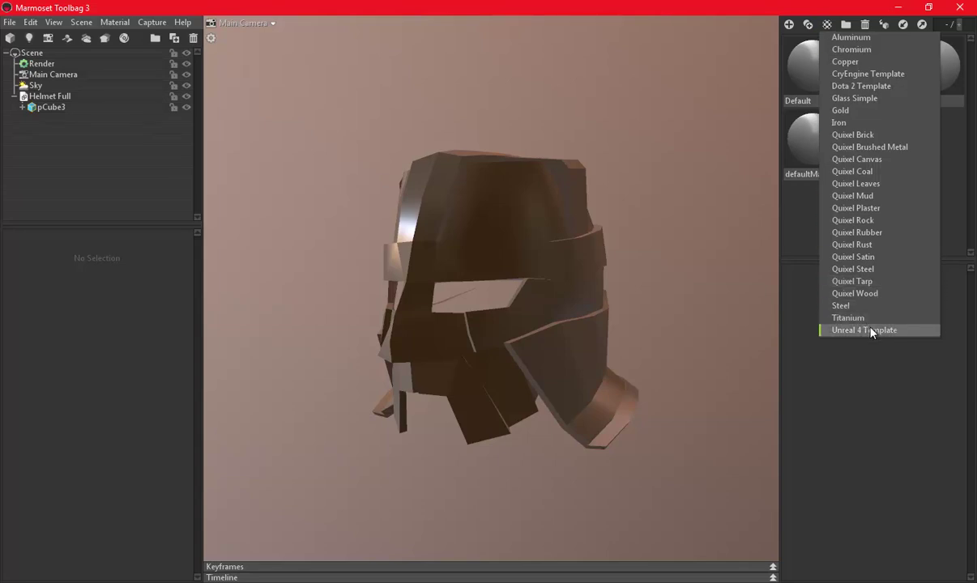
- Assign a new Unreal 4 Template material to the helmet with the DirectX normal map
left_click(871, 331)
left_click_drag(873, 142, 124, 101)
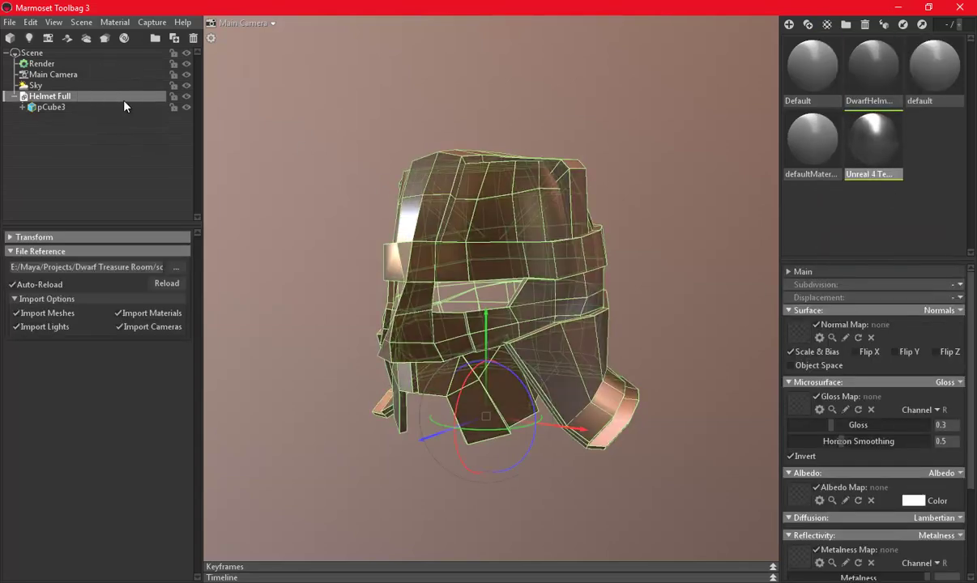
left_click(802, 332)
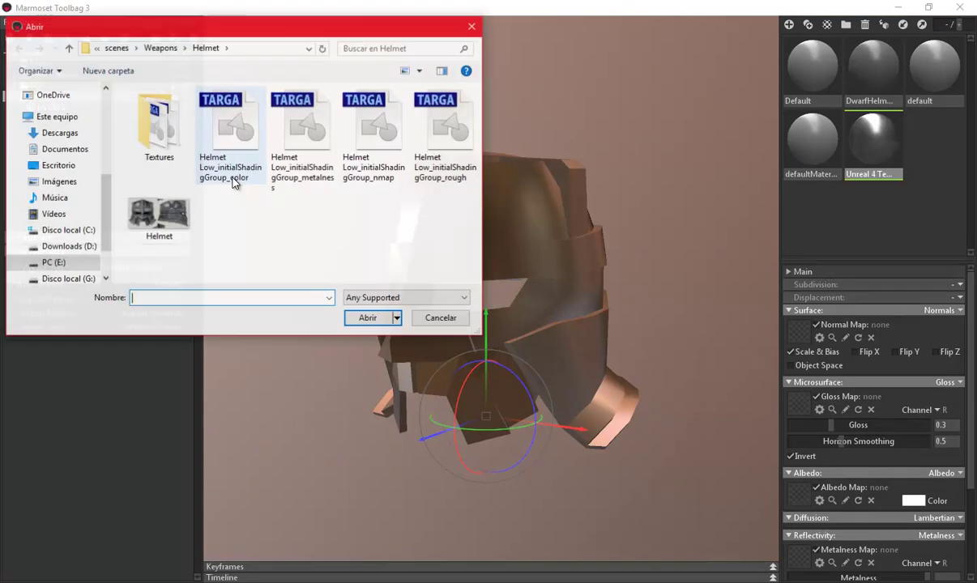
double_click(159, 130)
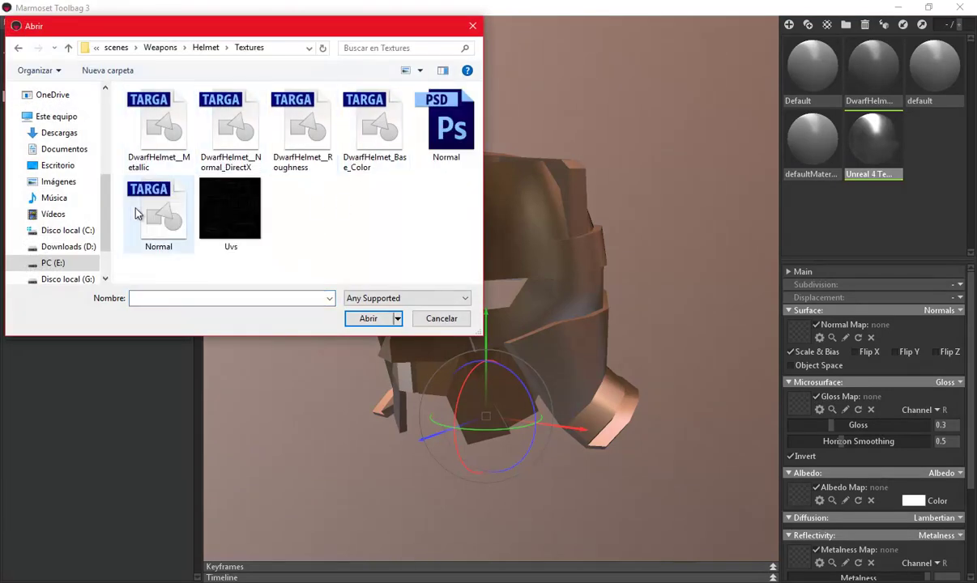
left_click(219, 128)
double_click(219, 128)
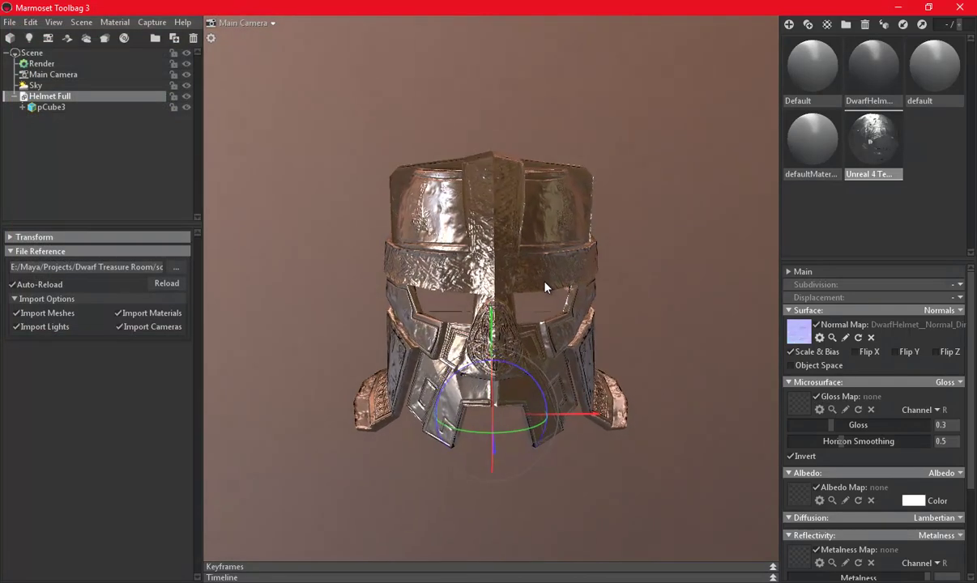
- Load the roughness, base colour and metallic textures as gloss, albedo and metalness maps
left_click(802, 405)
left_click(370, 121)
double_click(298, 137)
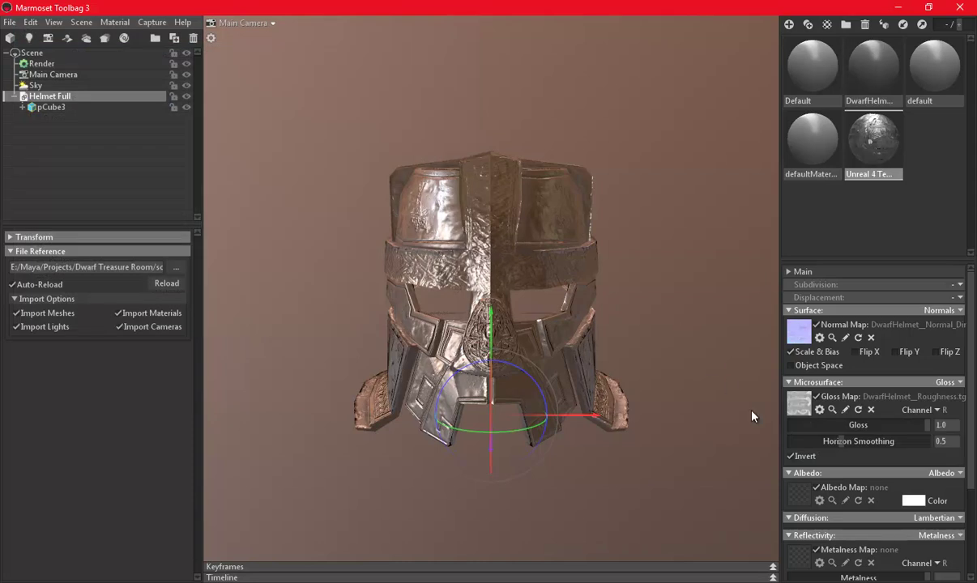
left_click(806, 491)
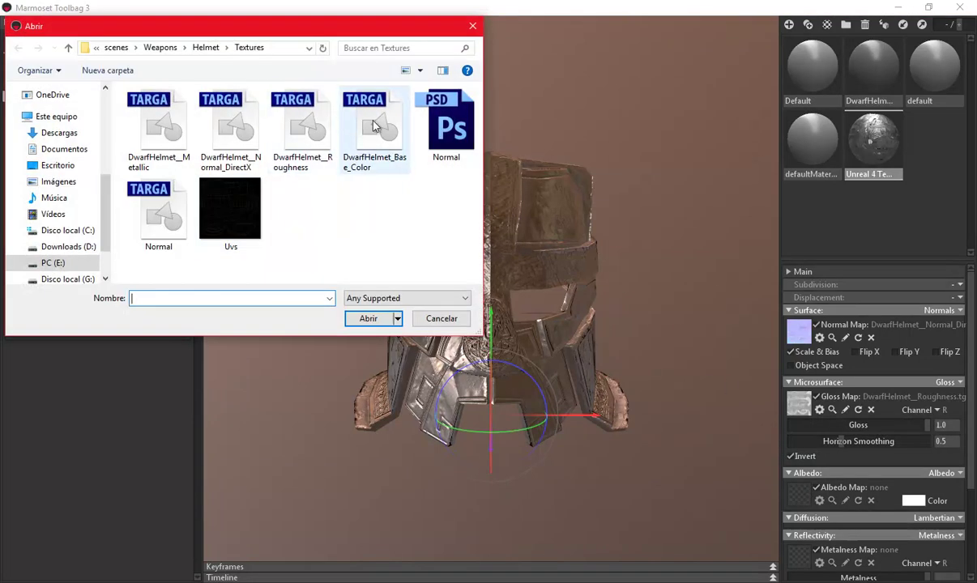
double_click(350, 117)
scroll(847, 470, "down", 1)
left_click(791, 518)
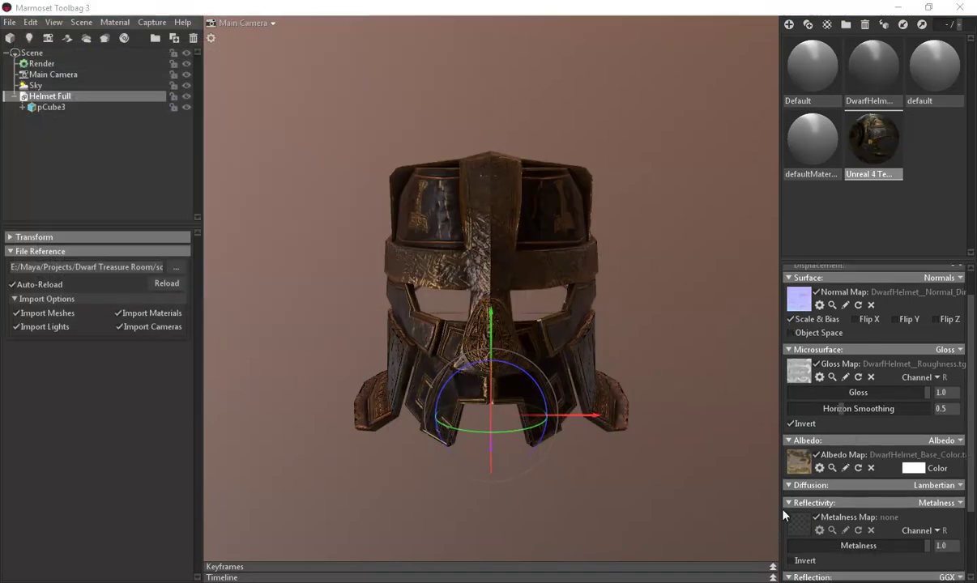
double_click(162, 126)
mouse_move(529, 323)
left_mouse_down()
mouse_move(622, 331)
mouse_move(585, 297)
mouse_move(768, 323)
mouse_move(529, 303)
left_mouse_up()
- Switch the sky to the Hedge Row preset rotated to -41.5 and orbit to inspect the helmet
left_click(43, 63)
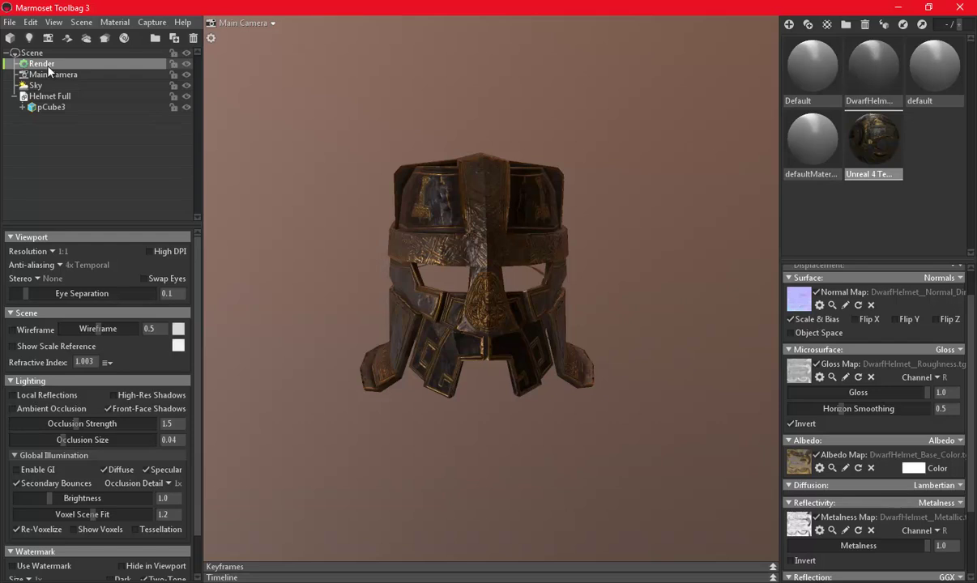
left_click(35, 85)
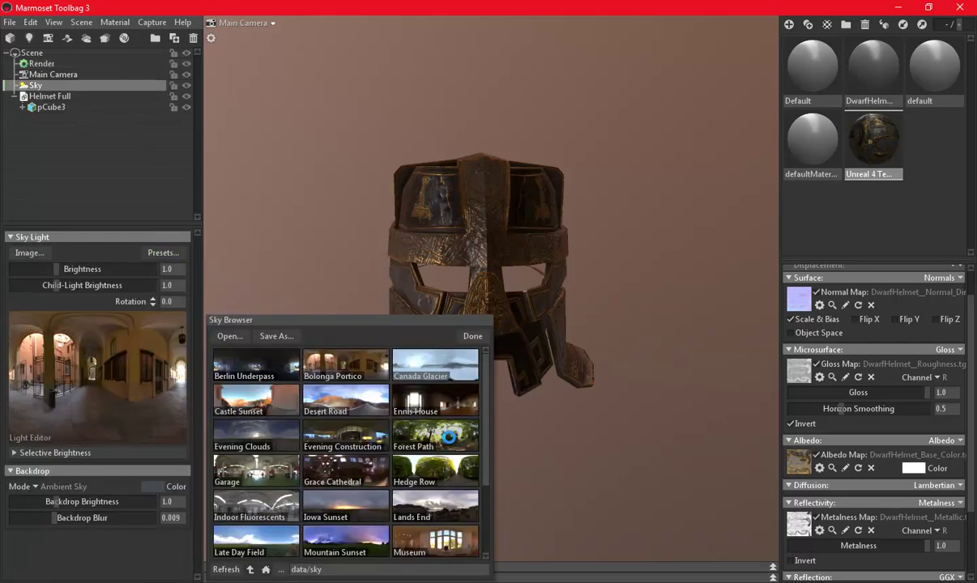
left_click(417, 435)
left_click(447, 465)
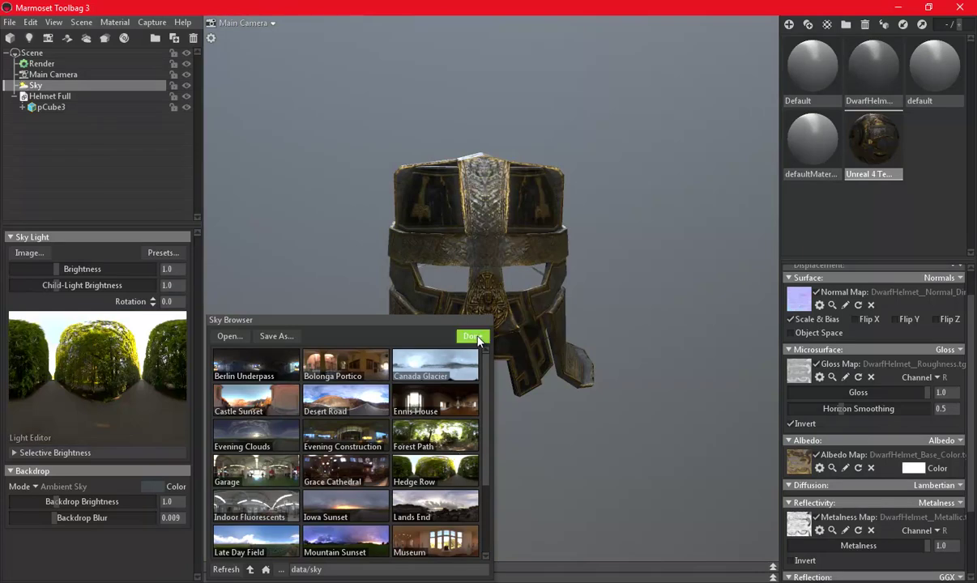
left_click(473, 337)
left_click_drag(552, 300, 617, 353, "shift")
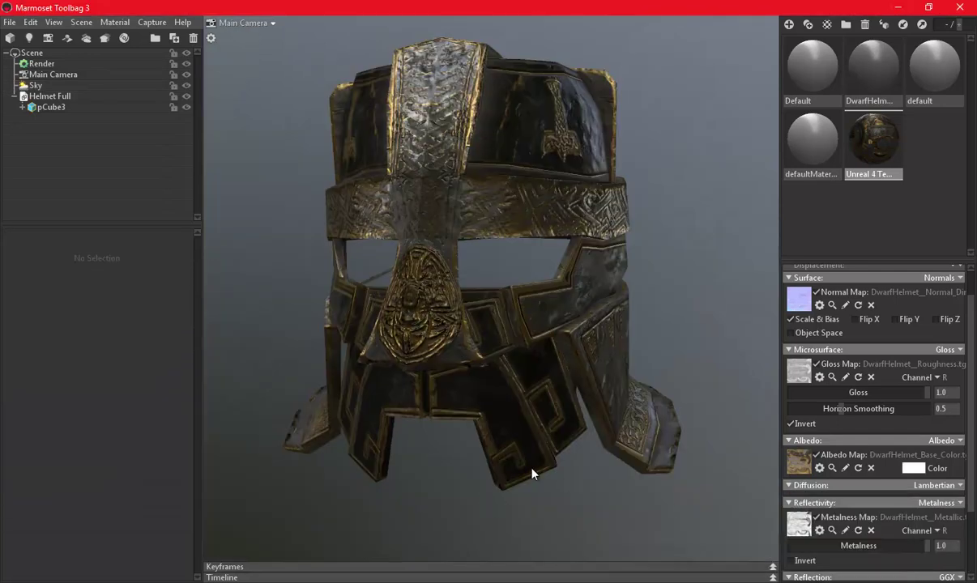
mouse_move(365, 438)
left_mouse_down()
mouse_move(435, 388)
mouse_move(643, 371)
mouse_move(659, 432)
mouse_move(655, 321)
mouse_move(475, 286)
mouse_move(432, 232)
mouse_move(517, 291)
mouse_move(498, 258)
left_mouse_up()
left_click(497, 257)
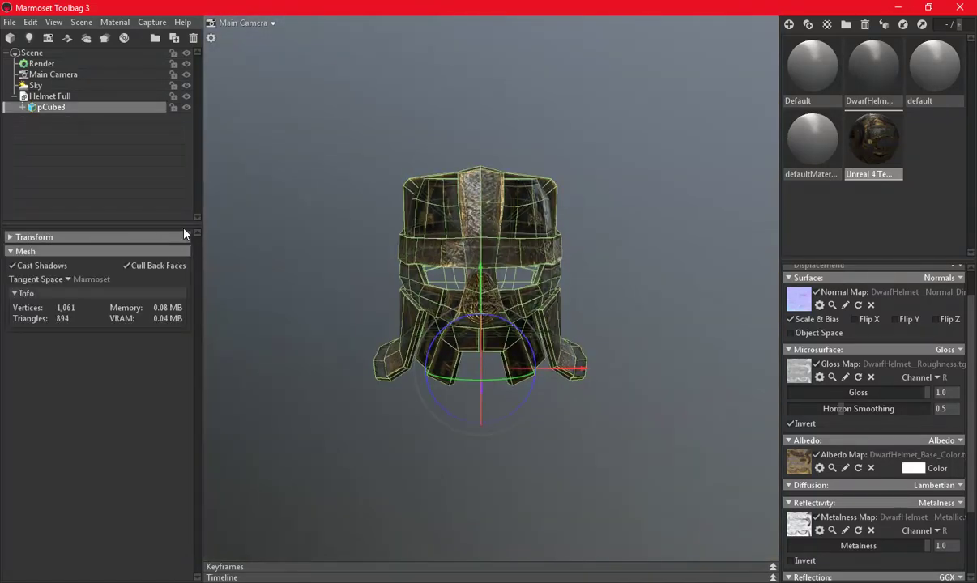
left_click(618, 353)
mouse_move(617, 353)
left_mouse_down()
mouse_move(602, 202)
mouse_move(578, 185)
mouse_move(462, 228)
mouse_move(503, 363)
mouse_move(659, 408)
mouse_move(740, 474)
mouse_move(752, 393)
mouse_move(691, 420)
left_mouse_up()
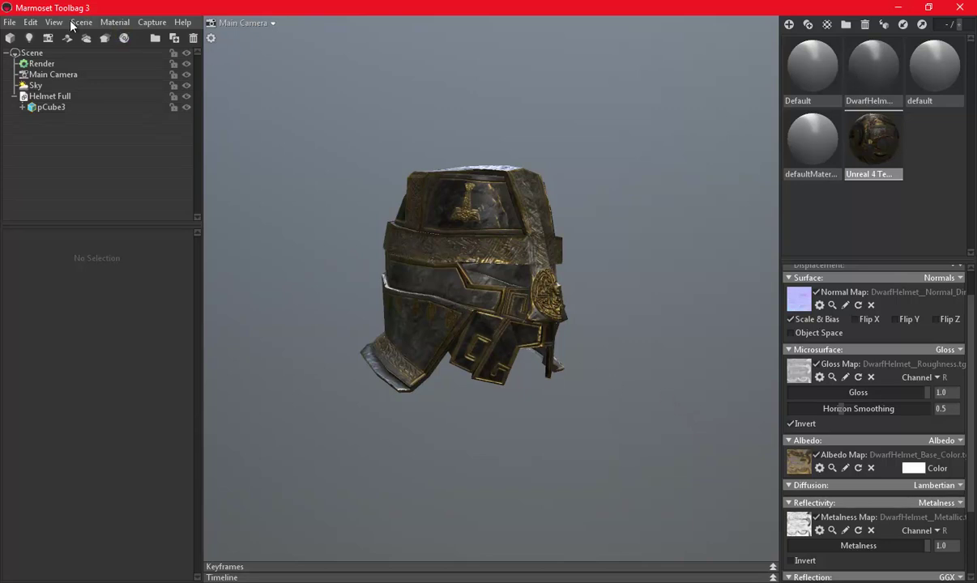
- Add Light 1, position it above and beside the helmet, and raise its brightness
left_click(29, 38)
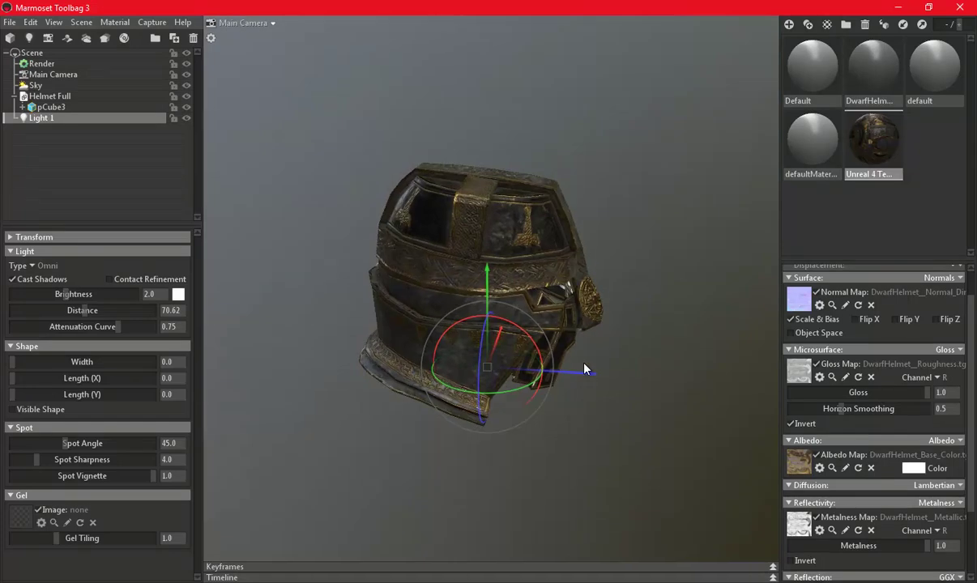
left_click_drag(579, 368, 733, 396)
left_click_drag(682, 318, 680, 135)
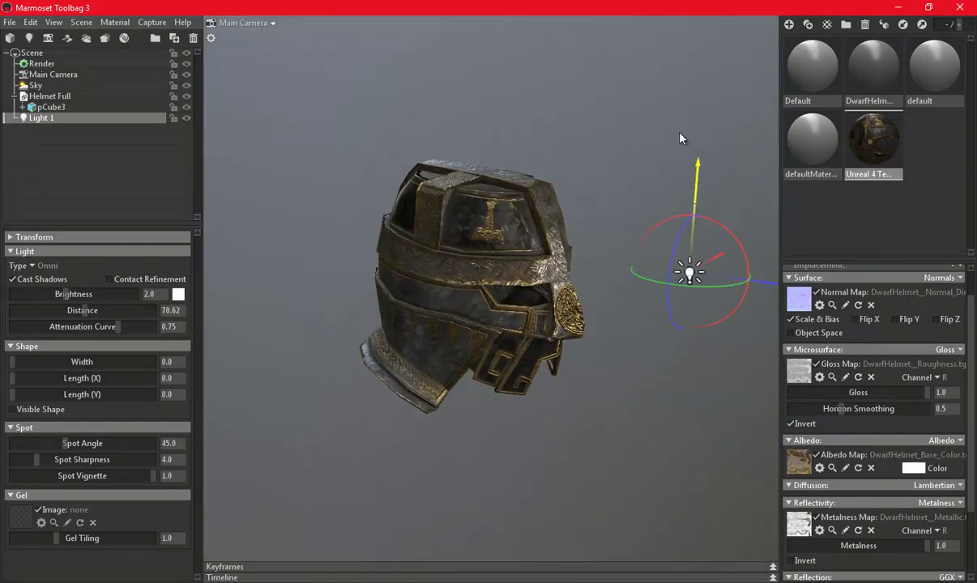
mouse_move(599, 189)
left_mouse_down()
mouse_move(533, 307)
mouse_move(730, 314)
left_mouse_up()
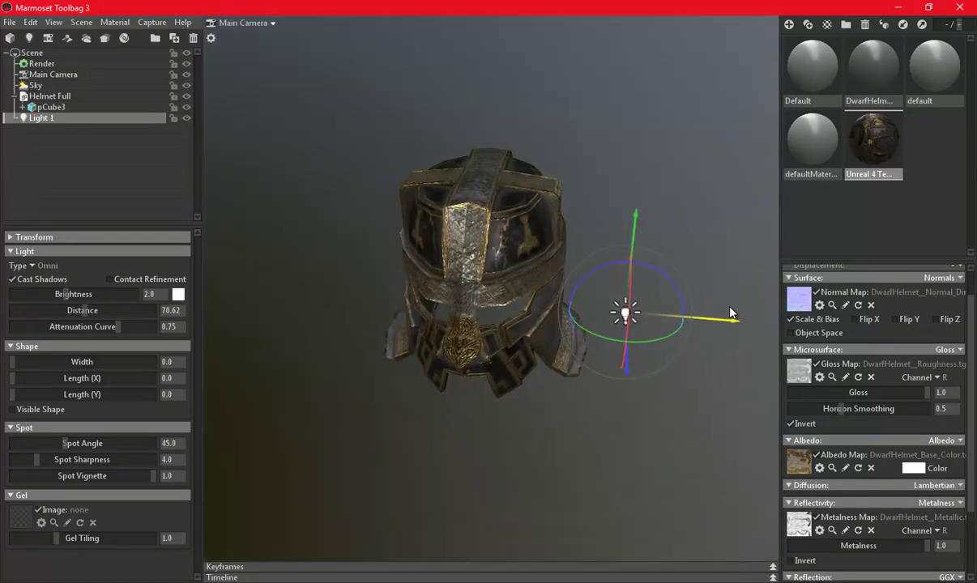
left_click_drag(645, 220, 645, 123)
left_click_drag(73, 303, 85, 295)
left_click_drag(418, 296, 569, 273)
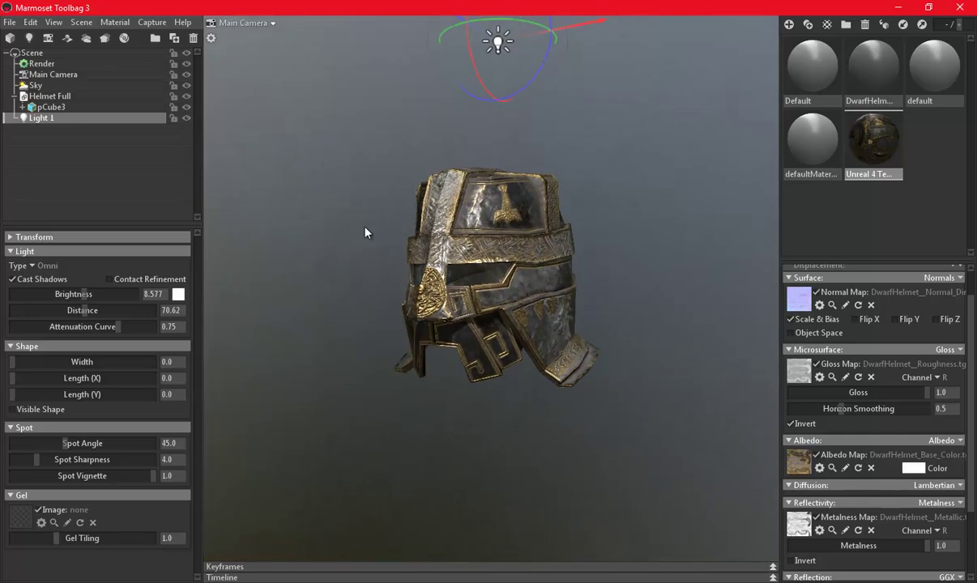
left_click_drag(536, 66, 540, 81)
left_click_drag(635, 172, 681, 184)
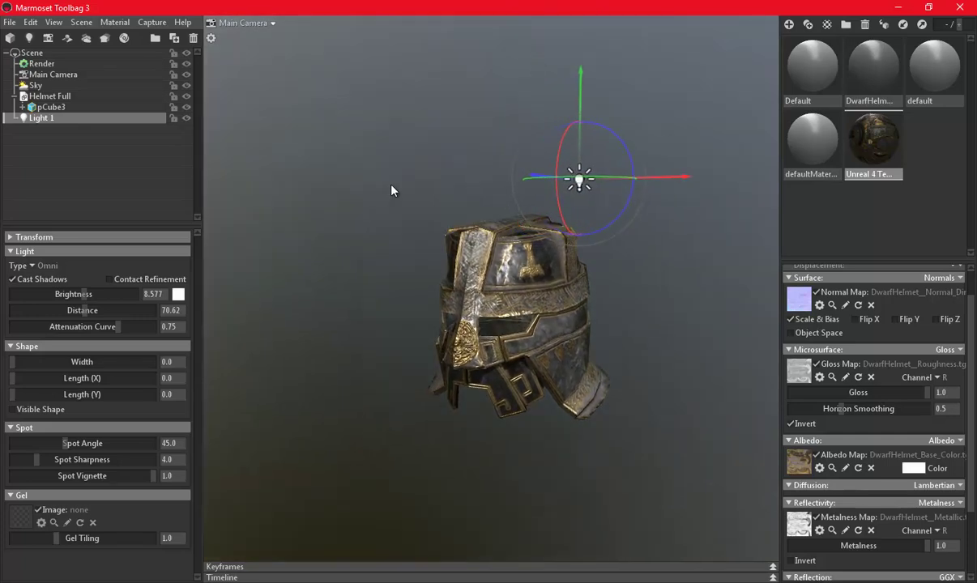
mouse_move(90, 296)
left_mouse_down()
mouse_move(95, 291)
mouse_move(88, 294)
left_mouse_up()
mouse_move(515, 224)
left_mouse_down()
mouse_move(399, 209)
mouse_move(390, 284)
mouse_move(391, 251)
left_mouse_up()
- Duplicate it into Light 1 Copy, place it at the helmet's side, brightness 13.46
key("ctrl+d")
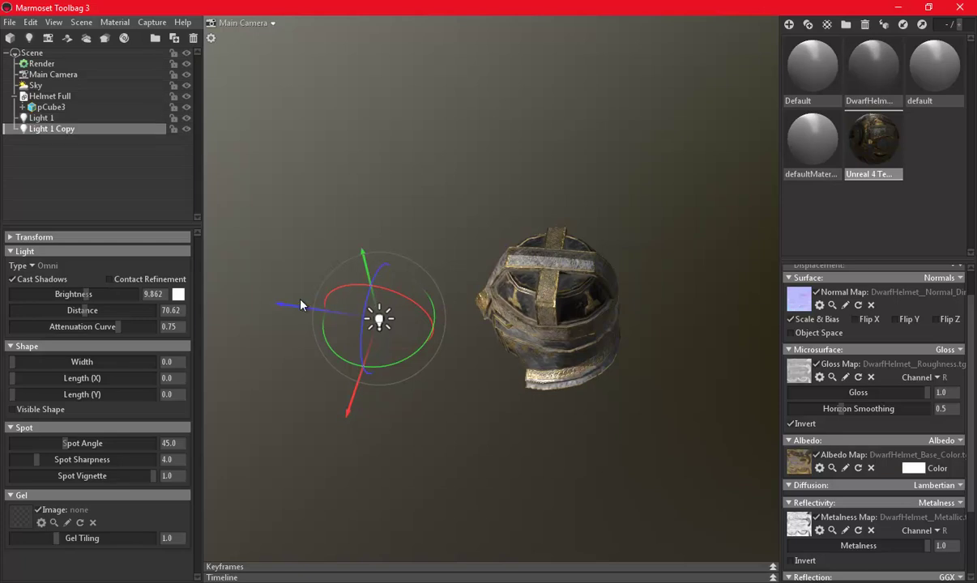
mouse_move(301, 305)
left_mouse_down()
mouse_move(624, 316)
mouse_move(531, 241)
mouse_move(437, 283)
left_mouse_up()
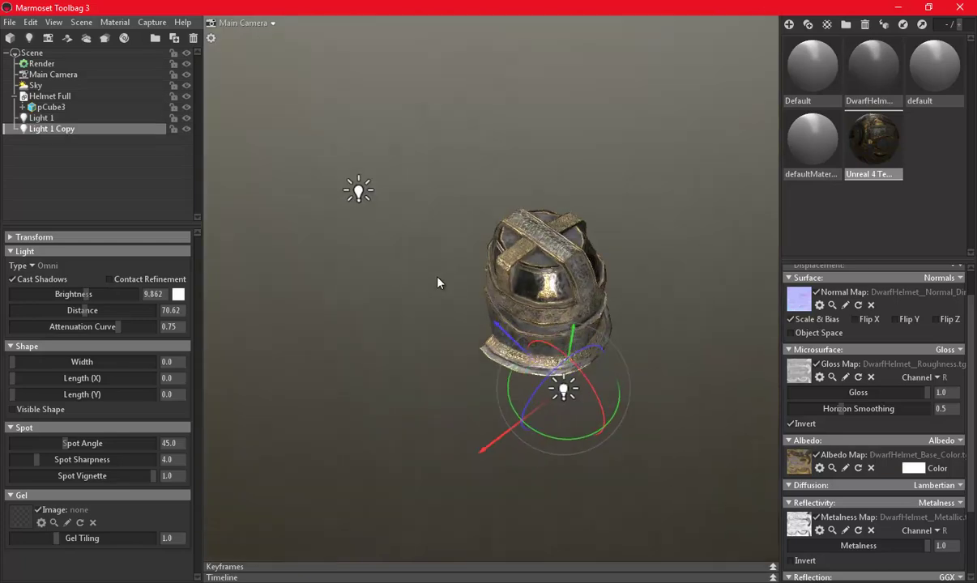
mouse_move(425, 405)
left_mouse_down()
mouse_move(623, 253)
mouse_move(570, 218)
mouse_move(601, 99)
left_mouse_up()
left_click_drag(629, 135, 629, 195)
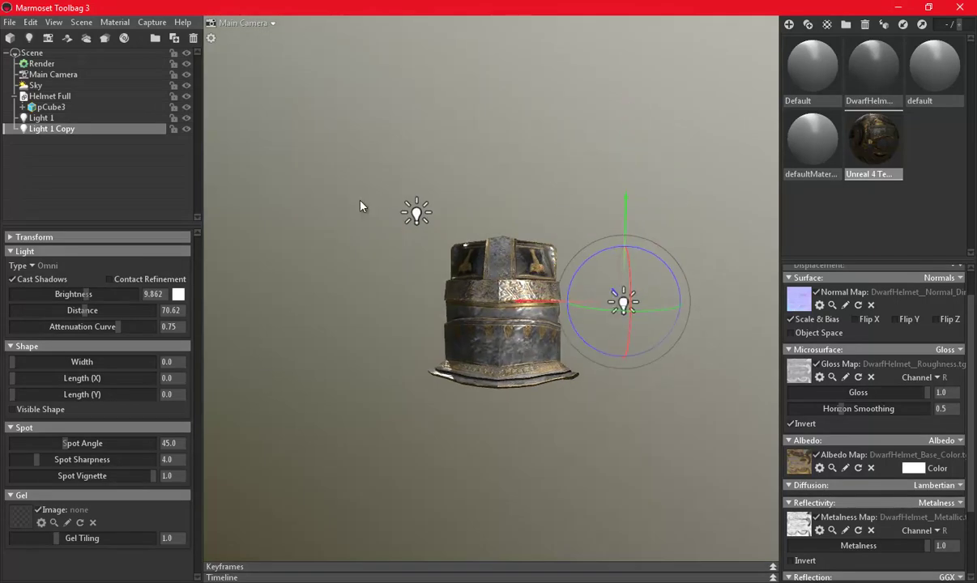
left_click_drag(91, 293, 98, 293)
left_click_drag(405, 324, 392, 225)
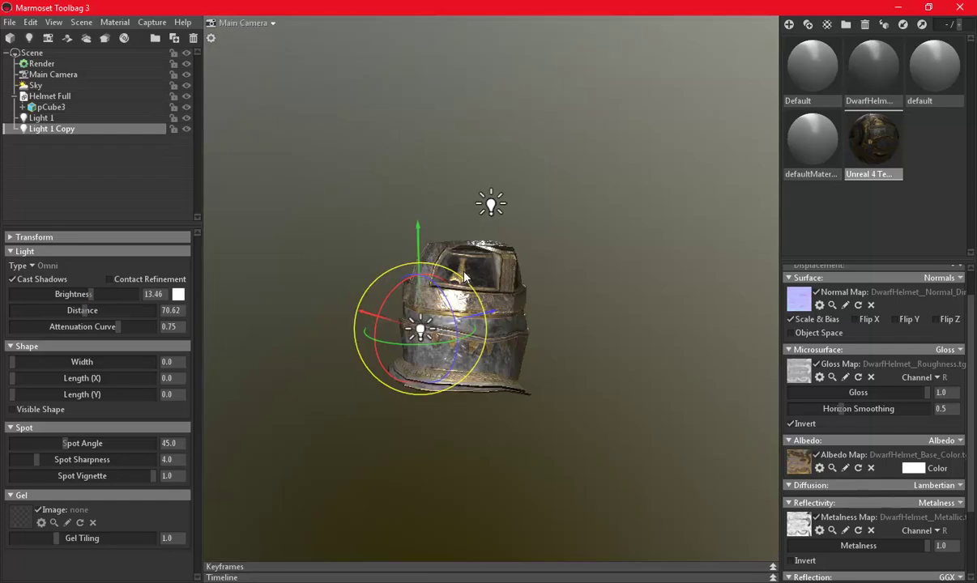
left_click_drag(430, 262, 282, 292)
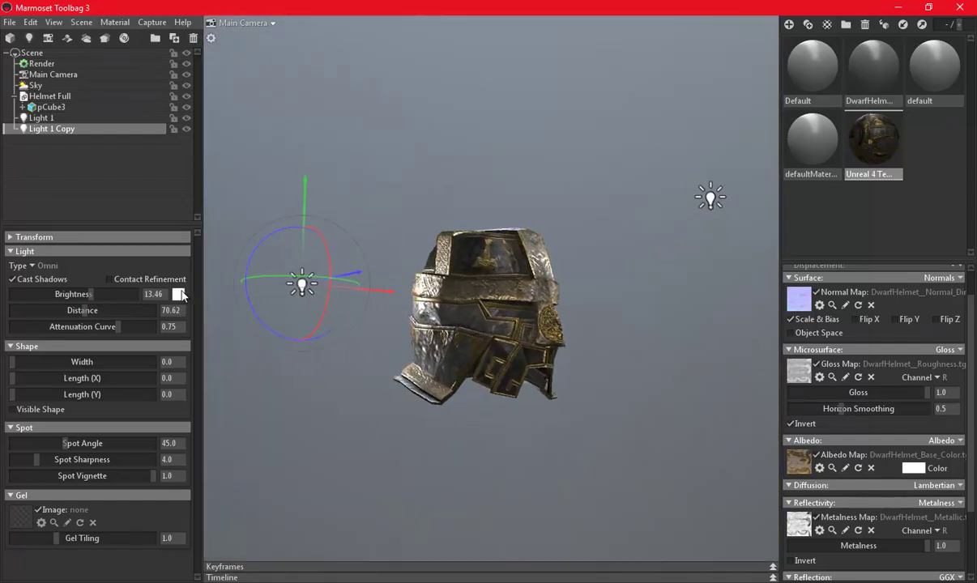
- Tint Light 1 Copy orange and increase its distance
left_click(178, 294)
left_click_drag(349, 447, 289, 400)
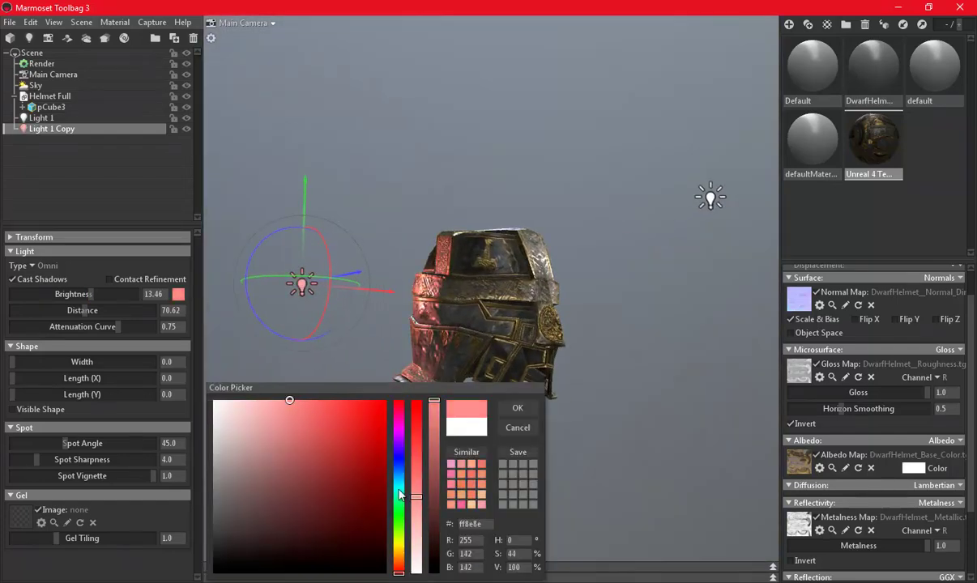
left_click(401, 564)
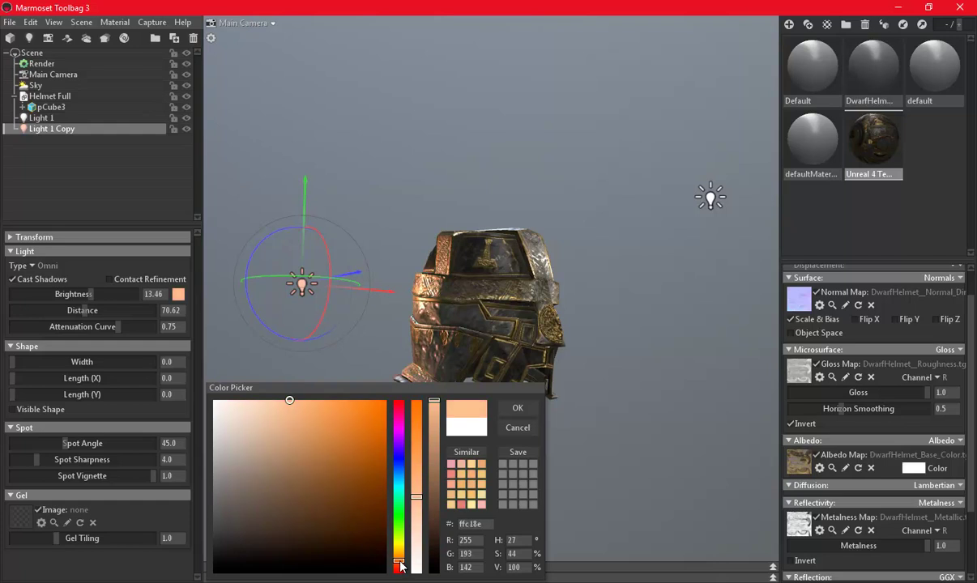
left_click(515, 409)
mouse_move(472, 343)
left_mouse_down()
mouse_move(755, 348)
mouse_move(469, 365)
mouse_move(280, 341)
mouse_move(275, 377)
left_mouse_up()
left_click_drag(91, 310, 110, 311)
mouse_move(594, 328)
left_mouse_down()
mouse_move(712, 262)
mouse_move(469, 310)
left_mouse_up()
mouse_move(461, 220)
left_mouse_down()
mouse_move(492, 201)
mouse_move(416, 303)
mouse_move(388, 290)
mouse_move(738, 361)
mouse_move(572, 201)
mouse_move(559, 235)
mouse_move(511, 273)
mouse_move(577, 320)
mouse_move(261, 23)
left_mouse_up()
- Duplicate the light into a third light, lower it, and colour it blue
key("ctrl+d")
mouse_move(372, 99)
left_mouse_down()
mouse_move(400, 225)
mouse_move(396, 192)
left_mouse_up()
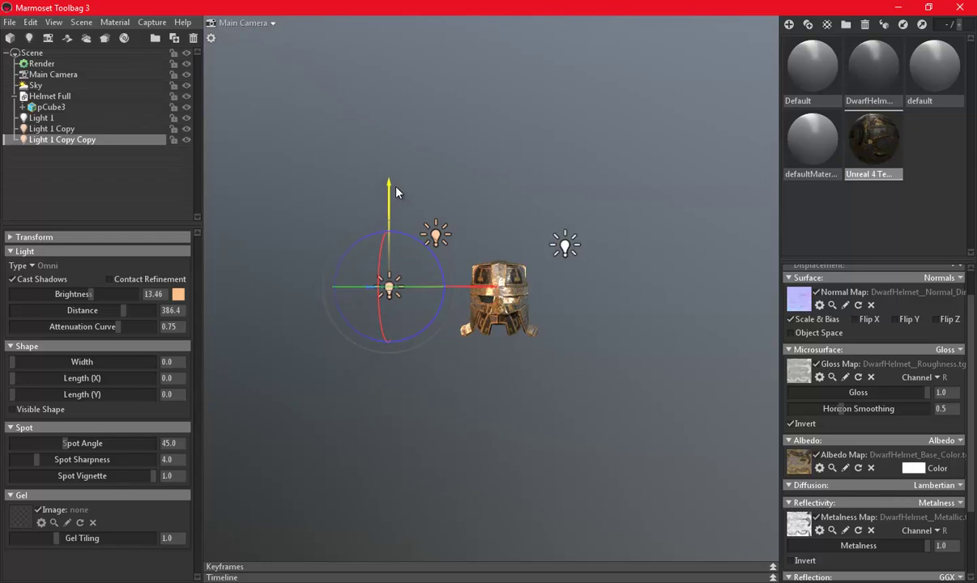
right_click_drag(484, 209, 617, 353)
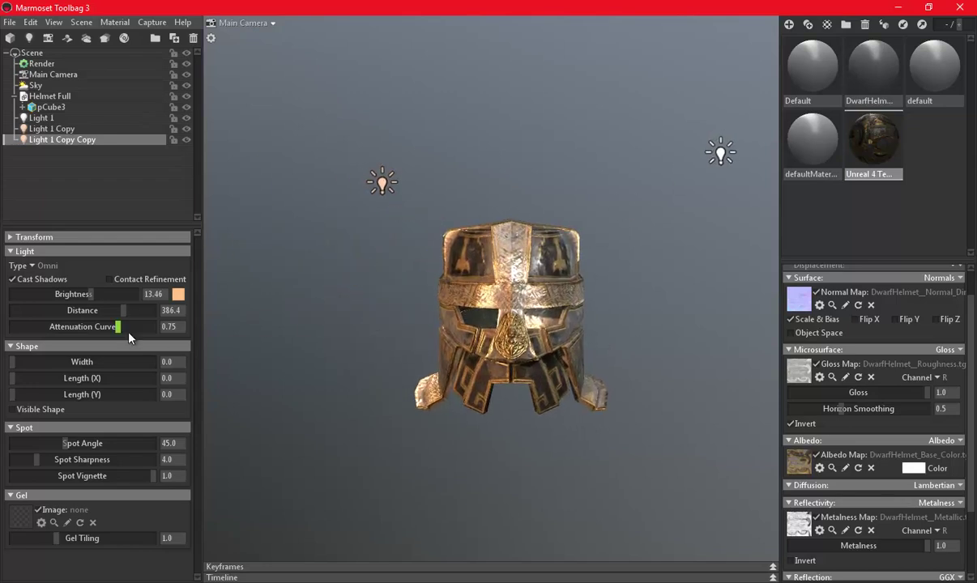
left_click(177, 295)
left_click_drag(402, 490, 398, 469)
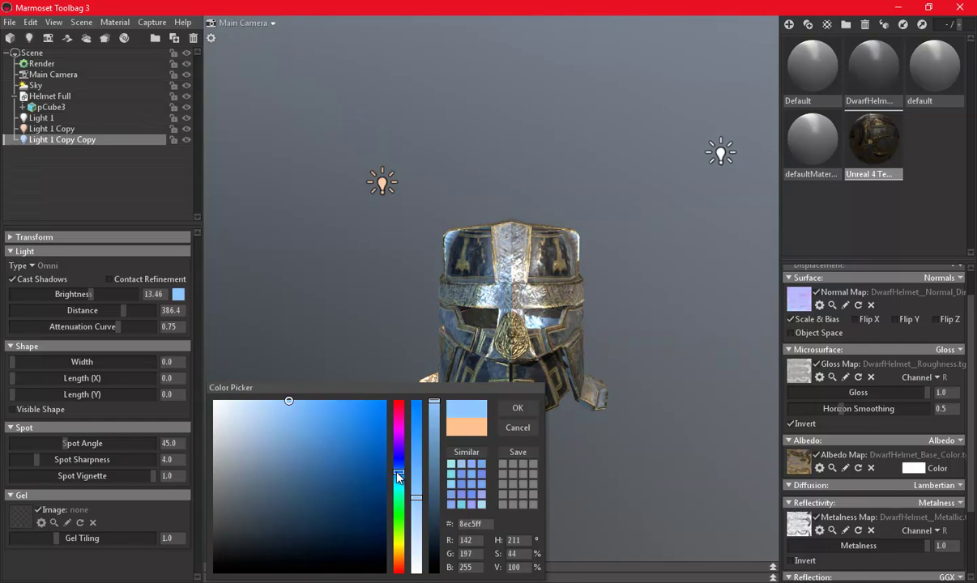
left_click(517, 407)
mouse_move(499, 355)
left_mouse_down()
mouse_move(607, 321)
mouse_move(625, 265)
left_mouse_up()
- Extend Light 1's distance to 114.5
double_click(626, 256)
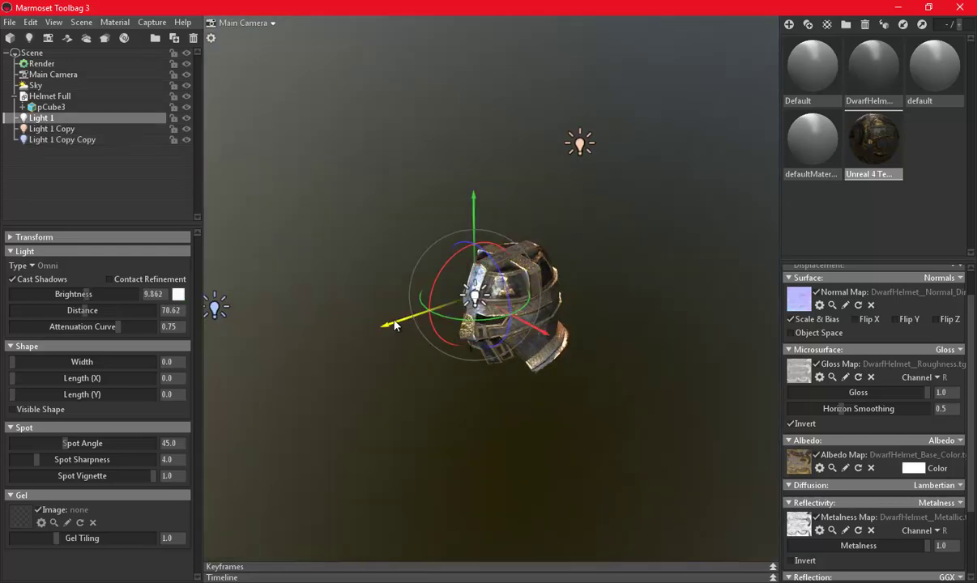
left_click_drag(406, 333, 698, 341)
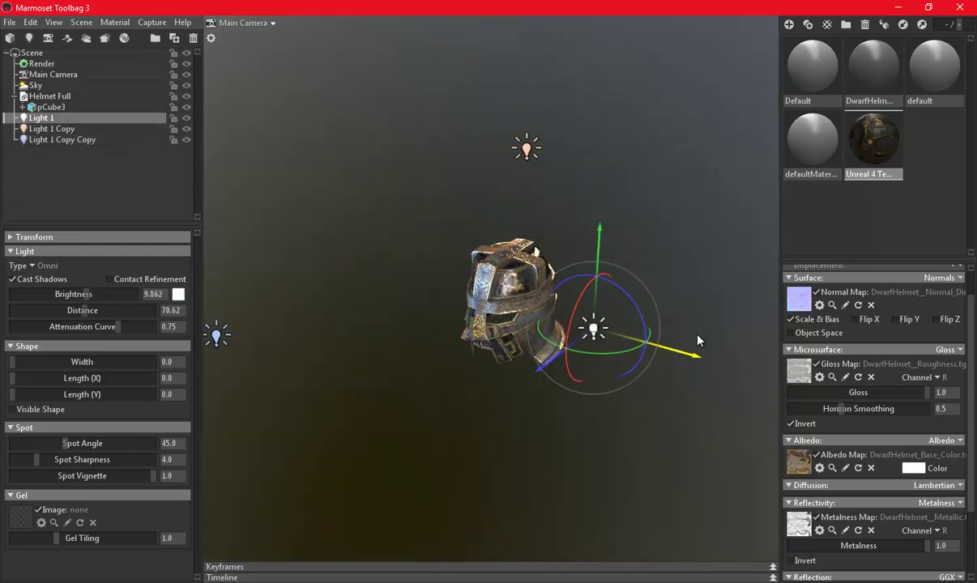
left_click_drag(87, 313, 95, 310)
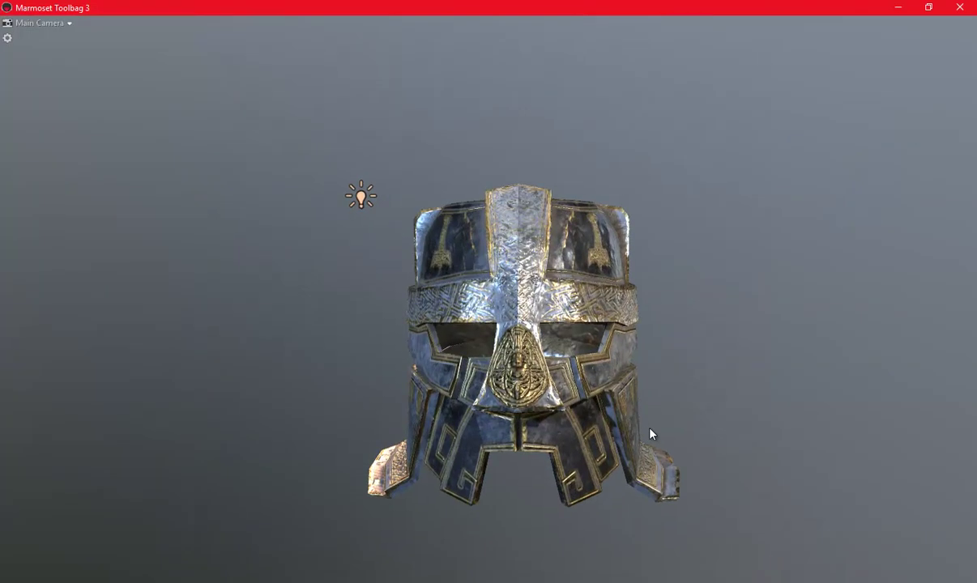
left_click_drag(649, 435, 471, 365)
left_click_drag(552, 376, 502, 322)
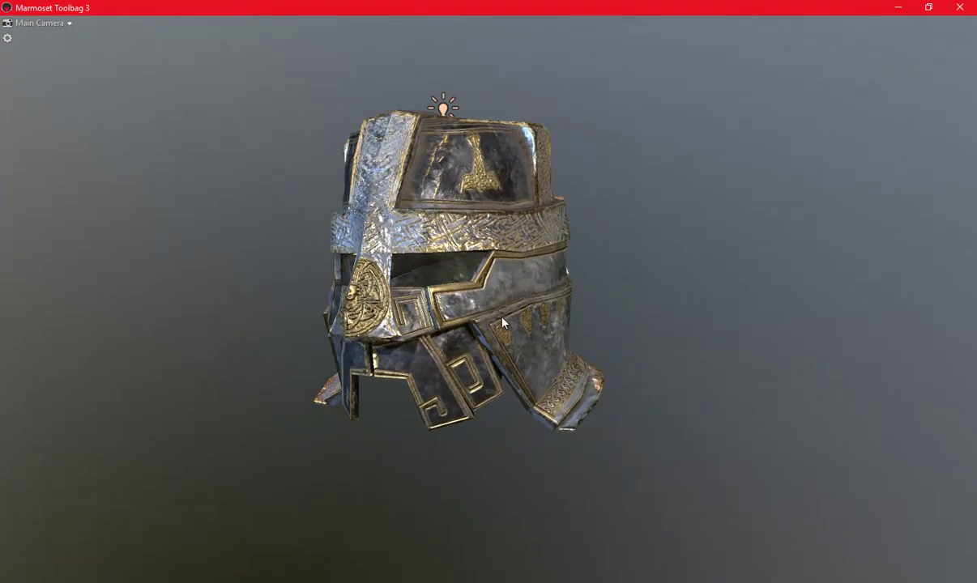
- Turn on Local Reflections in the render settings
key("Tab")
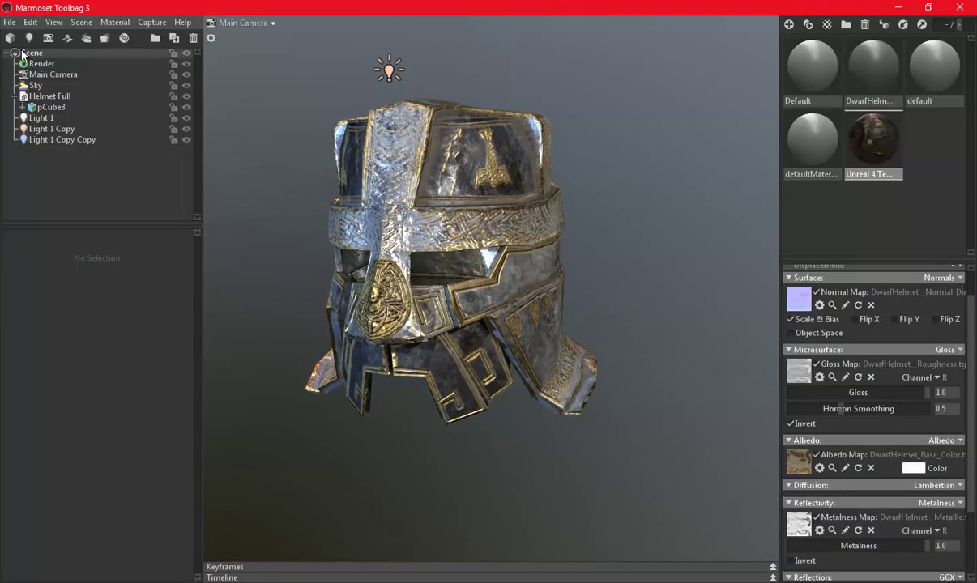
left_click(39, 63)
left_click(29, 332)
left_click(29, 334)
left_click(14, 395)
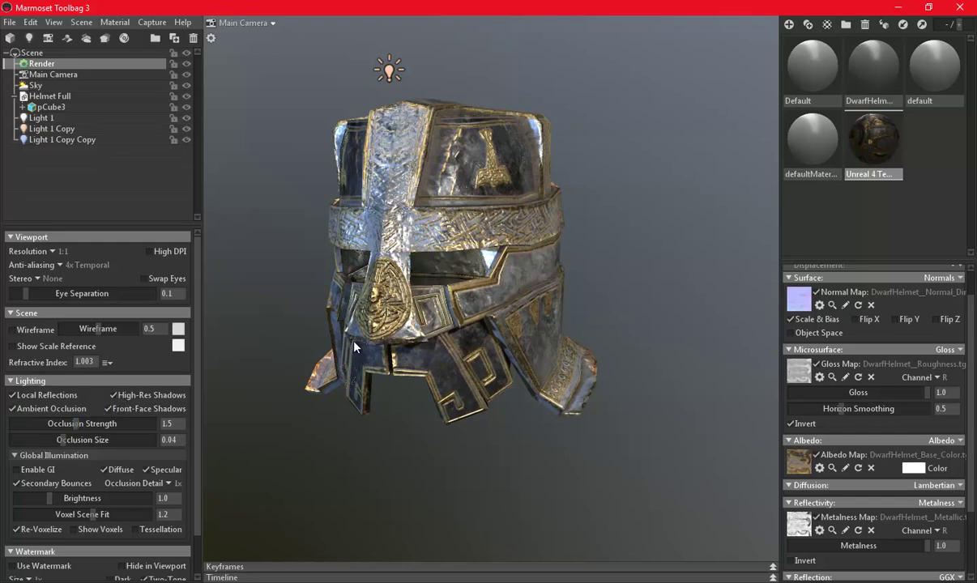
key("ctrl+s")
- Save the scene as Helmet Render.tbscene in the Helmet folder
left_click(200, 48)
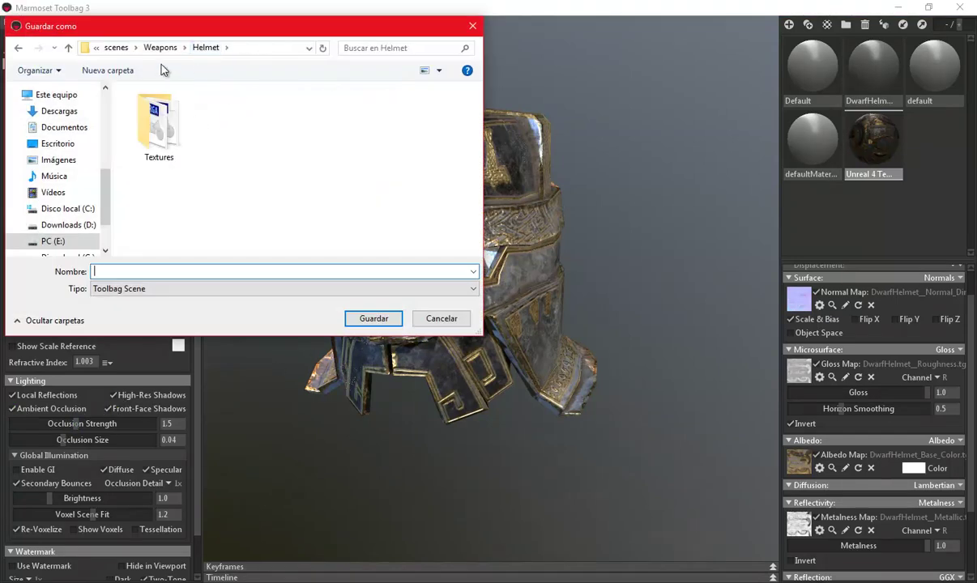
type("H")
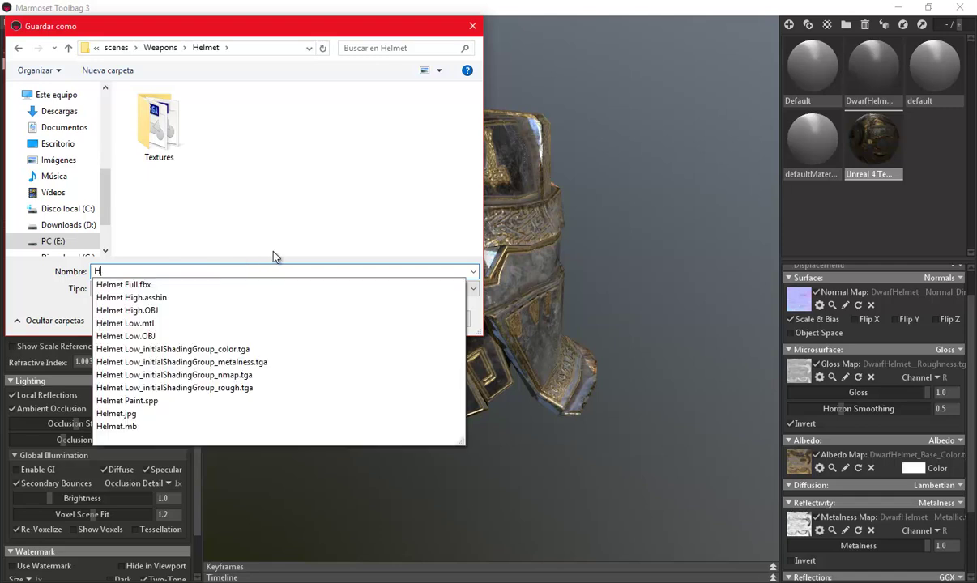
type("elmet Rende")
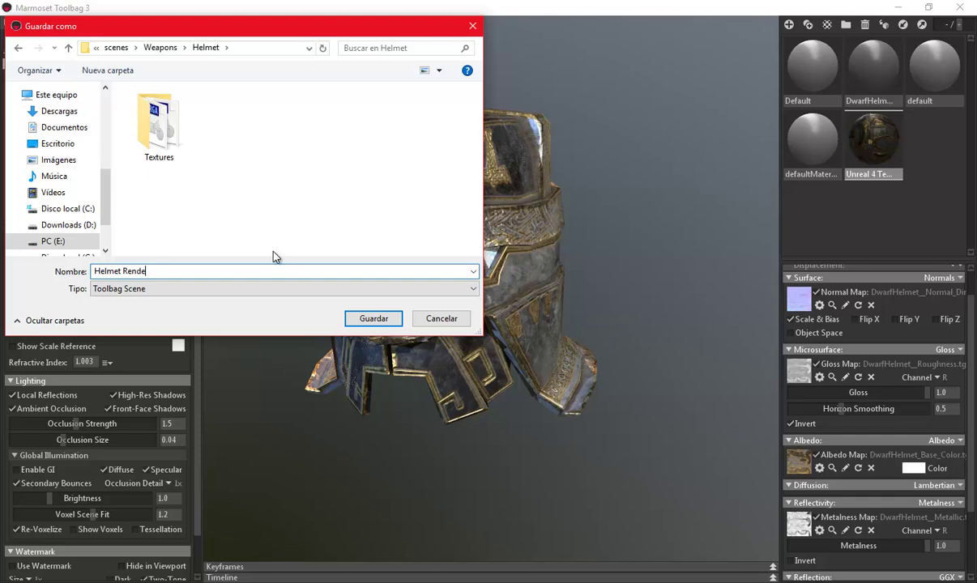
type("r")
key("Return")
mouse_move(256, 201)
left_mouse_down()
mouse_move(429, 225)
mouse_move(461, 243)
left_mouse_up()
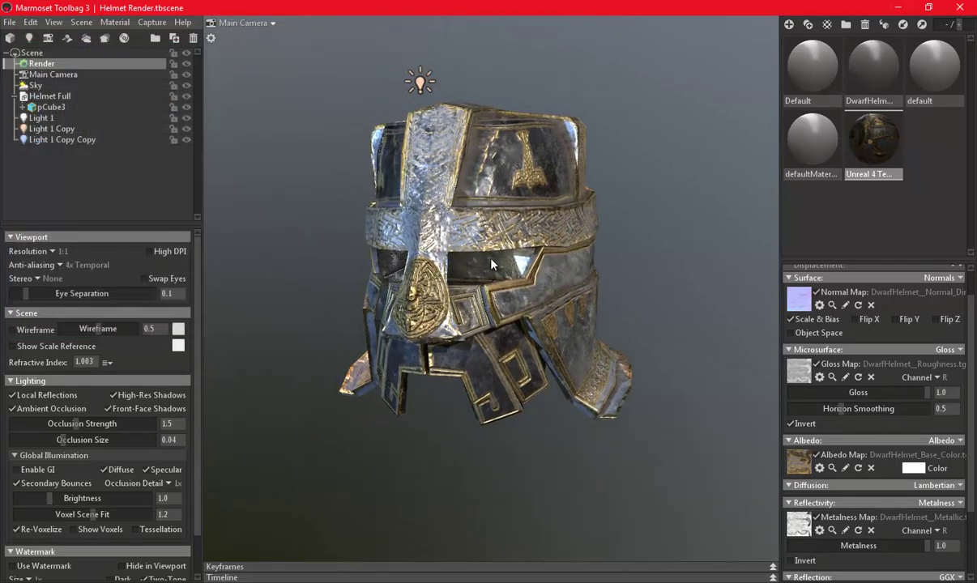
- Orbit the helmet to check lighting and enable global illumination in the render settings
mouse_move(492, 289)
left_mouse_down()
mouse_move(501, 287)
mouse_move(465, 286)
left_mouse_up()
left_click_drag(508, 318, 476, 292)
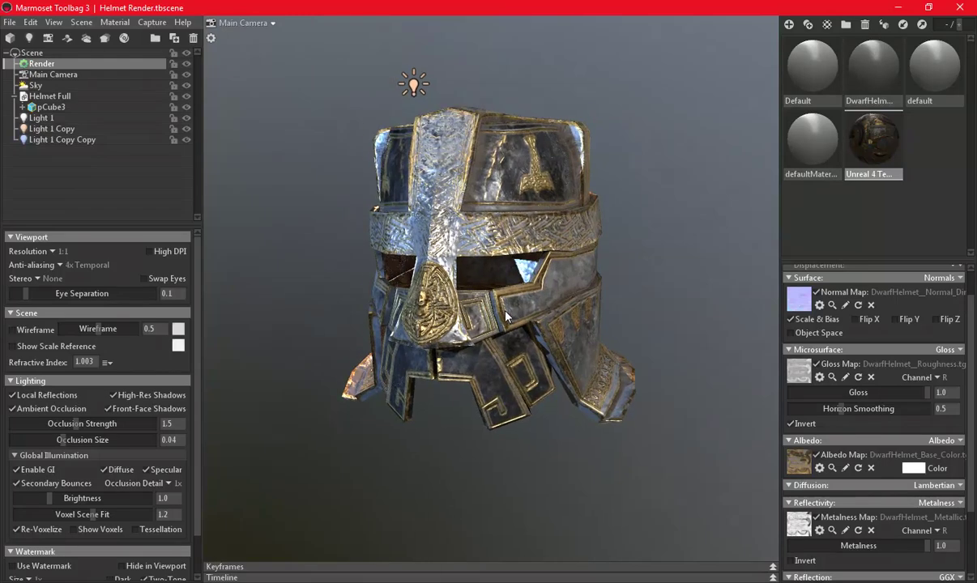
scroll(475, 293, "up", 2)
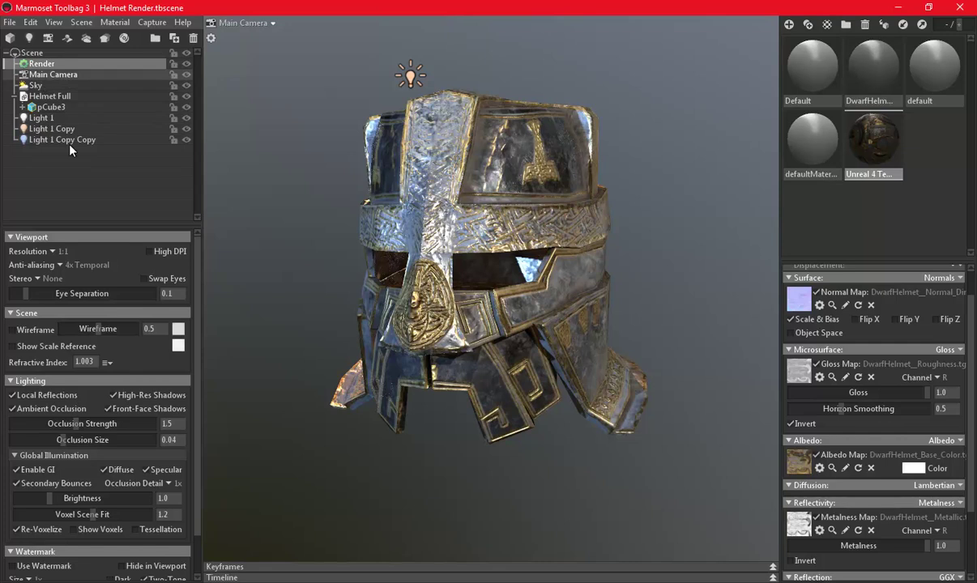
left_click(53, 73)
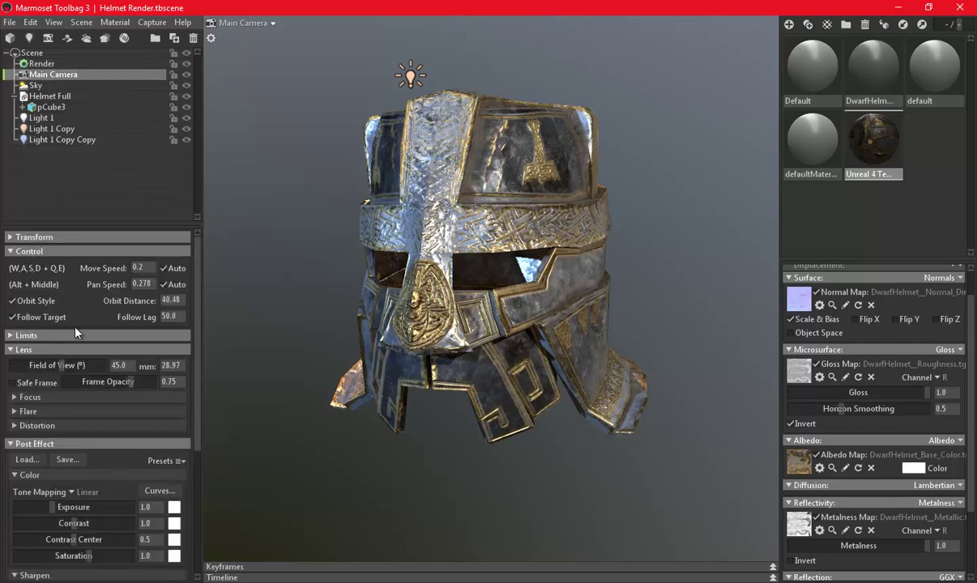
left_click(39, 63)
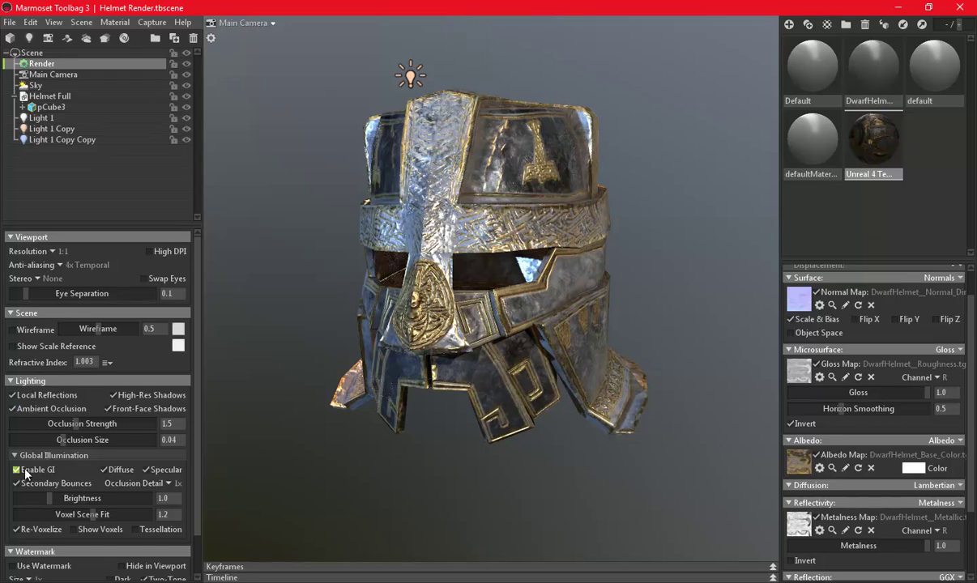
- Set the sky backdrop mode to Color with a dark grey 252729
left_click(35, 86)
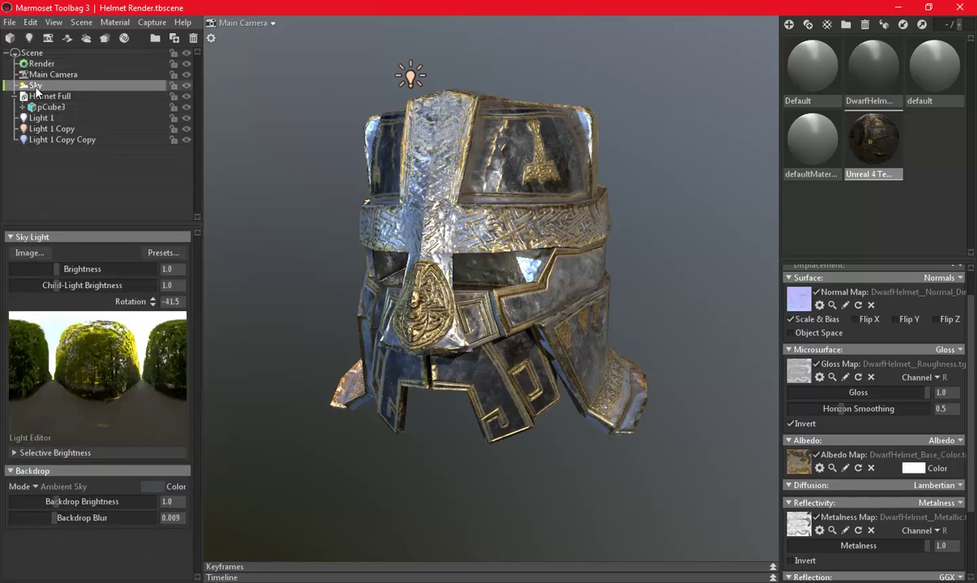
left_click(35, 489)
left_click(48, 495)
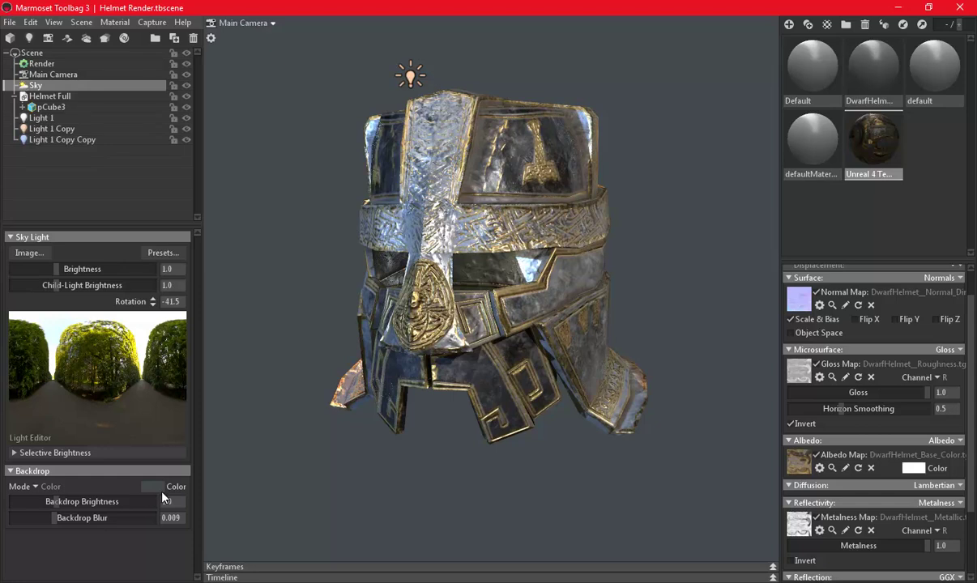
left_click(154, 488)
left_click_drag(236, 523, 228, 548)
left_click(531, 409)
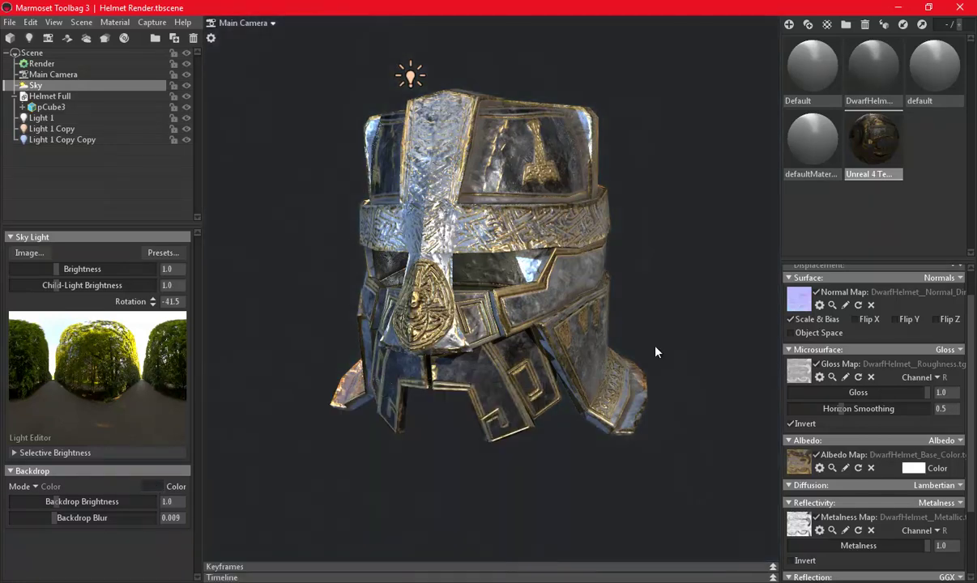
- Orbit the helmet in the full-screen render view to review the dark backdrop
left_click_drag(567, 348, 622, 315)
key("Tab")
mouse_move(551, 319)
left_mouse_down()
mouse_move(601, 327)
mouse_move(593, 310)
mouse_move(599, 329)
mouse_move(541, 354)
mouse_move(603, 336)
mouse_move(478, 345)
mouse_move(384, 308)
mouse_move(490, 340)
mouse_move(490, 363)
mouse_move(499, 343)
left_mouse_up()
key("Tab")
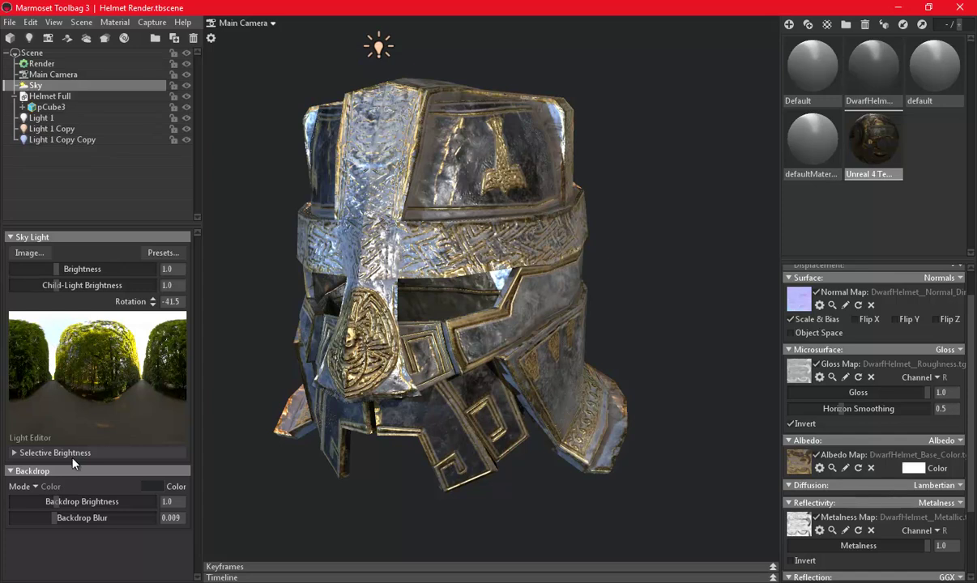
- Turn on the safe frame guides for the main camera
left_click(52, 73)
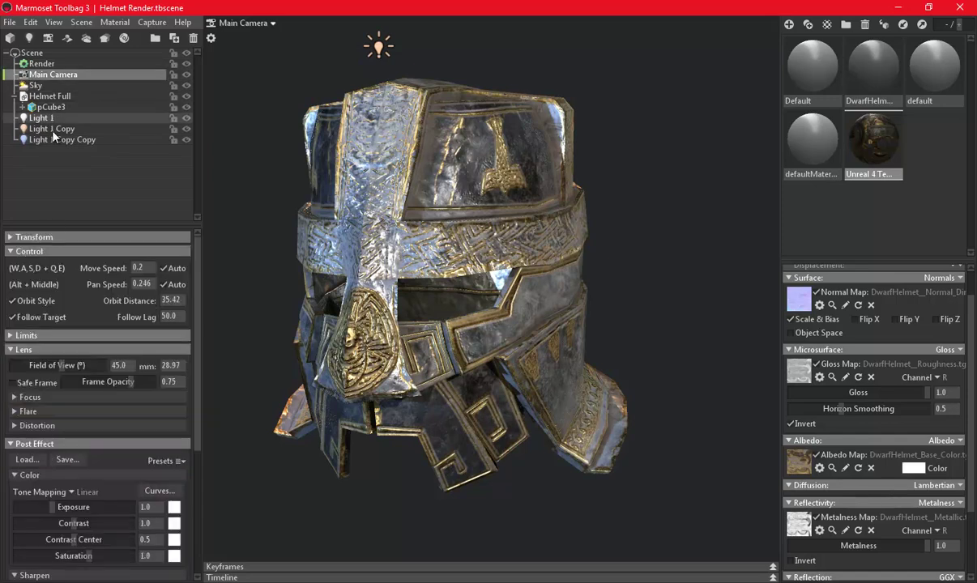
left_click(16, 383)
left_click(17, 384)
left_click(18, 384)
- Enable depth of field: focus 29.19, near blur 8.329, far blur 10.63, bokeh 1.636
left_click(16, 398)
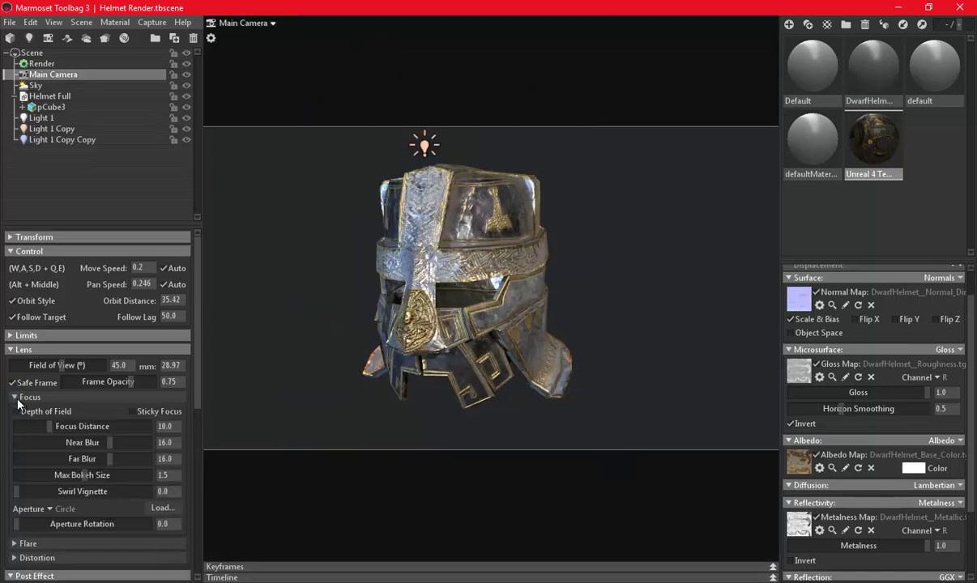
left_click(29, 415)
left_click_drag(48, 425, 55, 426)
mouse_move(57, 426)
left_mouse_down()
mouse_move(73, 442)
mouse_move(120, 442)
mouse_move(81, 442)
mouse_move(98, 459)
mouse_move(81, 459)
mouse_move(92, 459)
left_mouse_up()
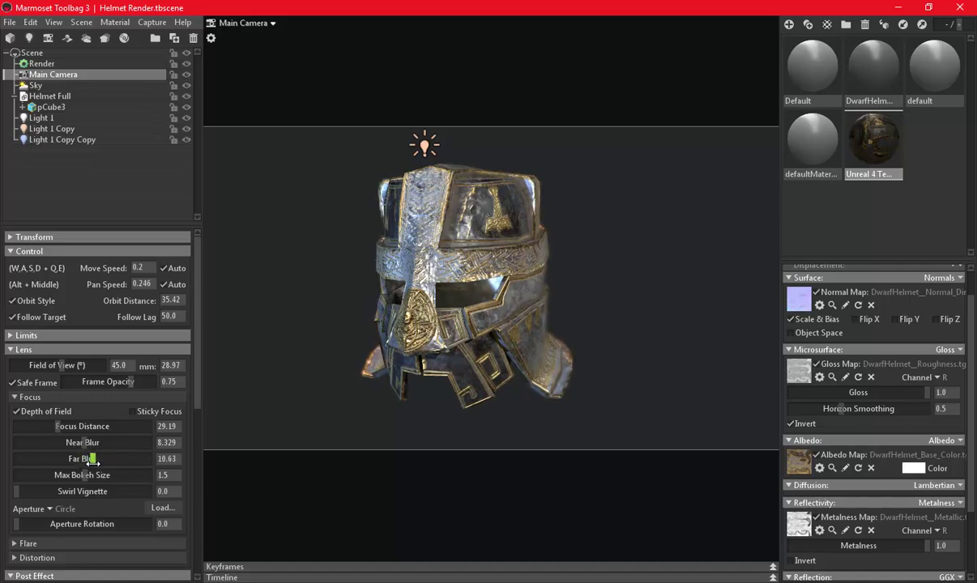
mouse_move(82, 458)
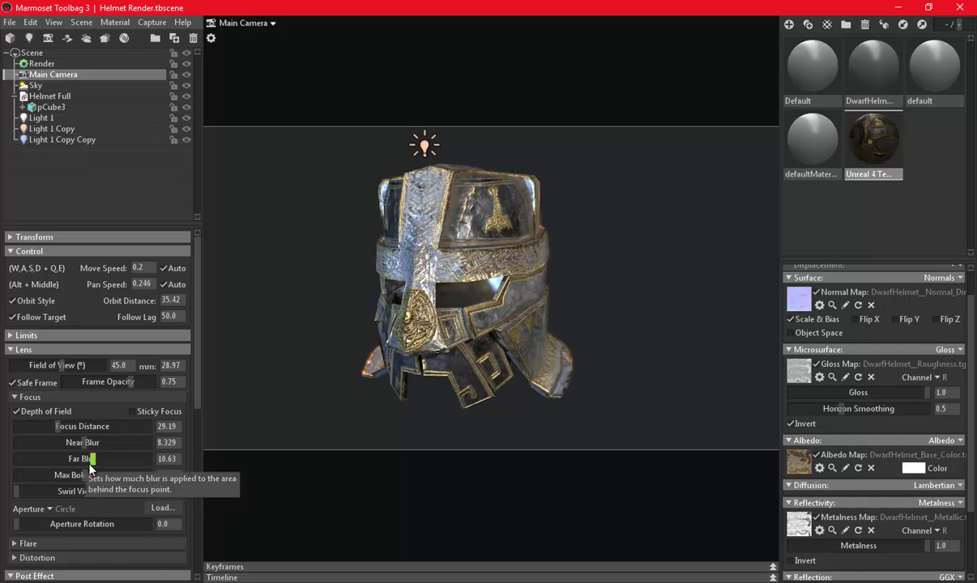
mouse_move(81, 475)
left_mouse_down()
mouse_move(162, 483)
mouse_move(88, 485)
left_mouse_up()
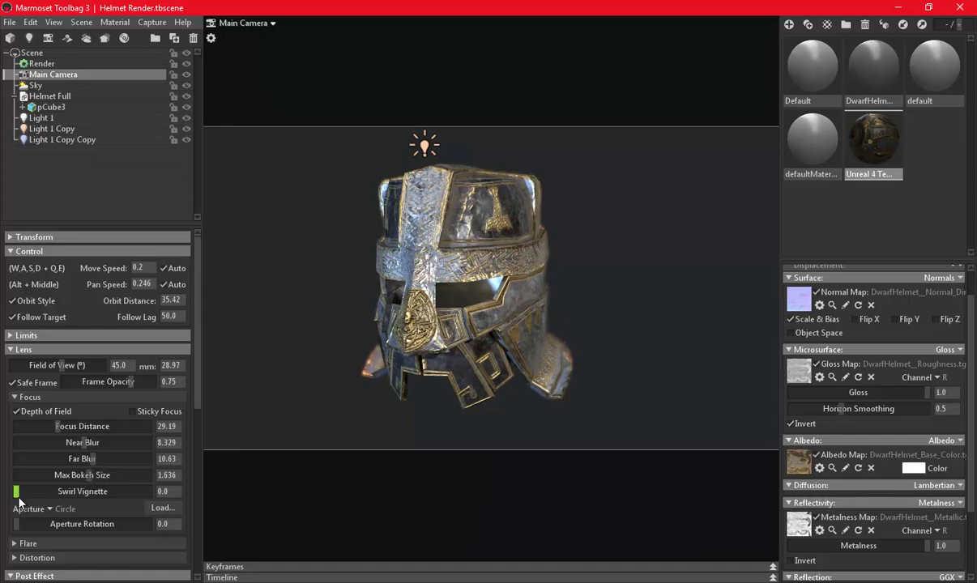
scroll(50, 473, "down", 1)
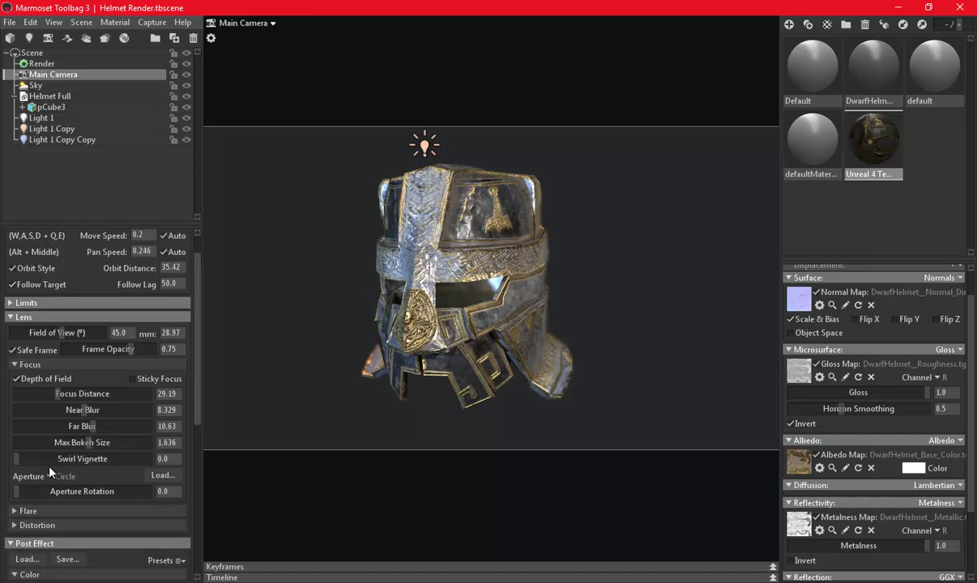
scroll(50, 473, "down", 1)
- Add a lens flare with strength 3.826, threshold 0.153 and size 0.326
left_click(24, 478)
mouse_move(32, 496)
left_mouse_down()
mouse_move(42, 494)
mouse_move(21, 517)
left_mouse_up()
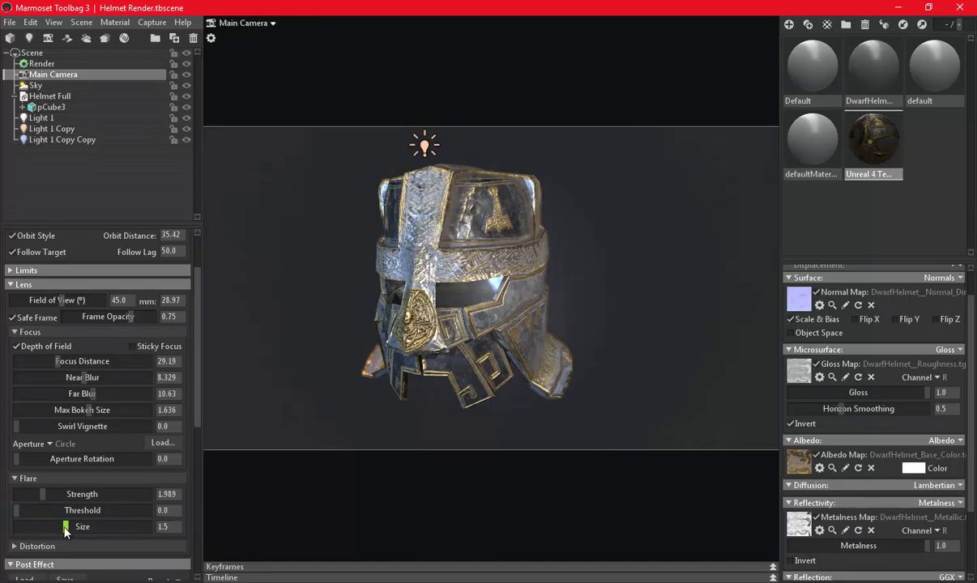
left_click_drag(65, 530, 3, 532)
left_click_drag(43, 494, 183, 512)
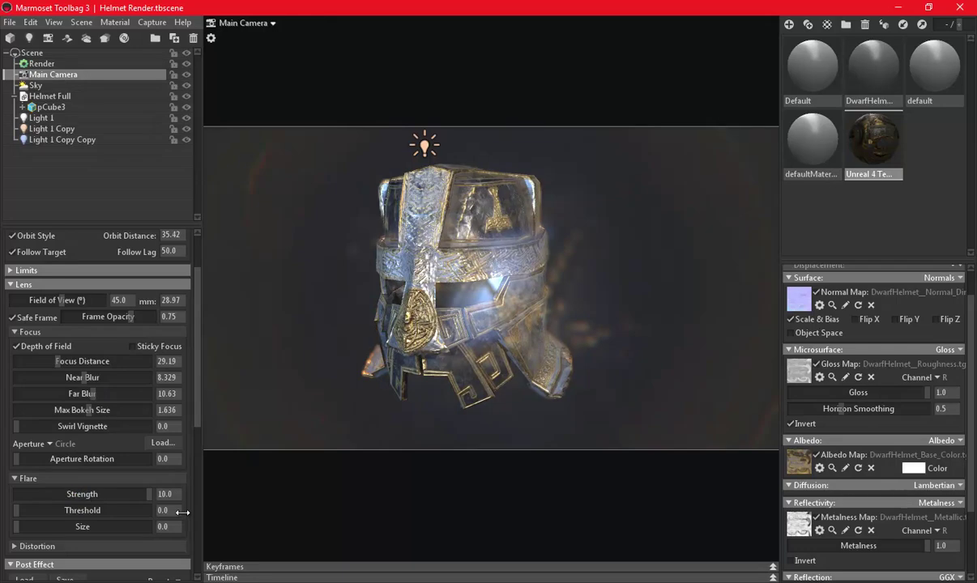
mouse_move(124, 513)
left_mouse_down()
mouse_move(38, 515)
mouse_move(162, 545)
mouse_move(2, 537)
left_mouse_up()
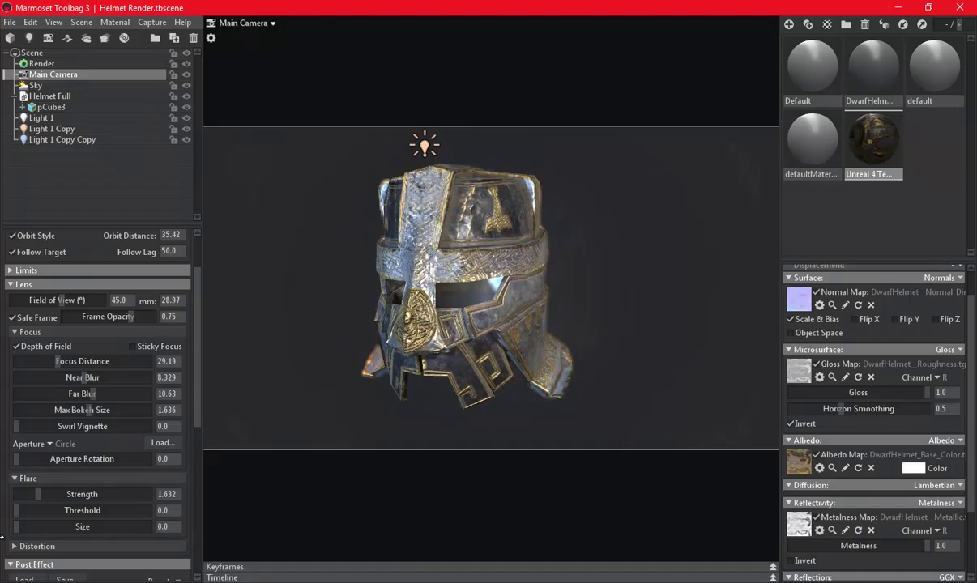
left_click_drag(37, 494, 105, 504)
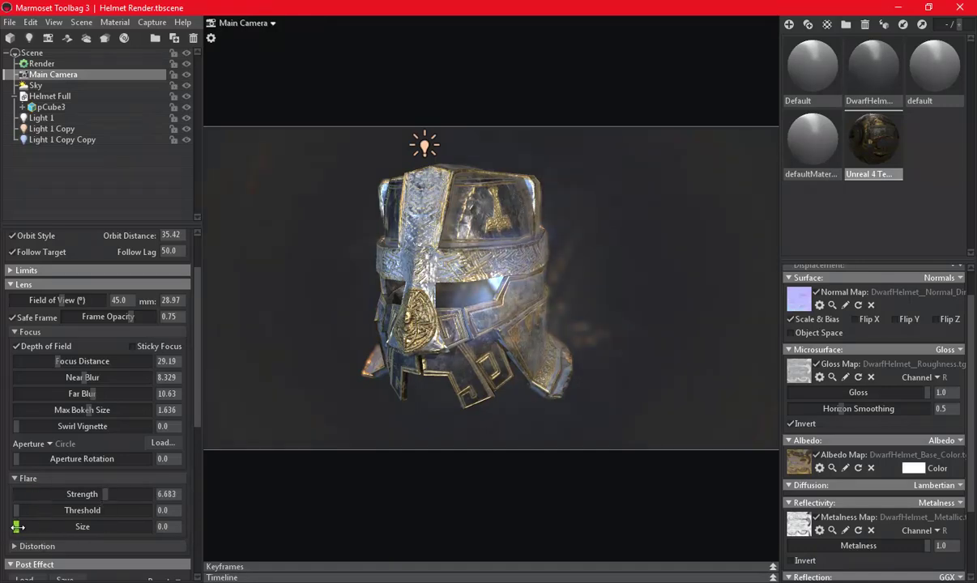
left_click_drag(17, 527, 200, 539)
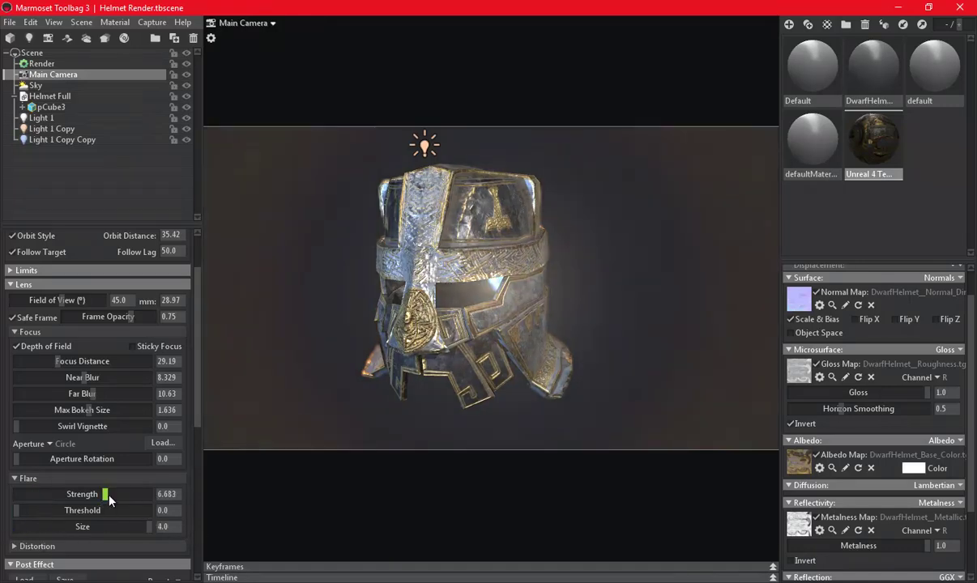
left_click_drag(107, 495, 54, 494)
mouse_move(124, 528)
left_mouse_down()
mouse_move(31, 526)
mouse_move(22, 494)
mouse_move(57, 494)
mouse_move(59, 505)
mouse_move(22, 521)
left_mouse_up()
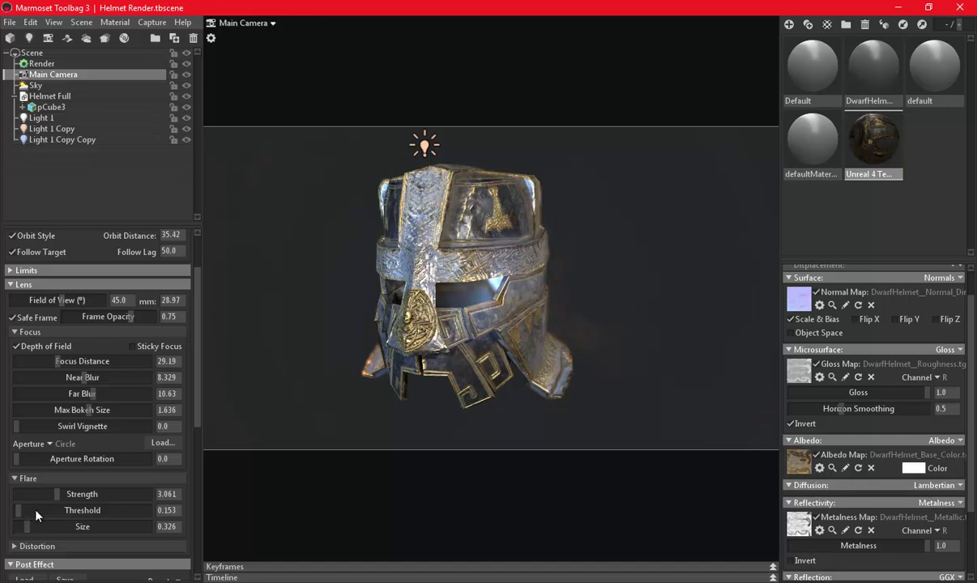
left_click_drag(57, 496, 67, 496)
- Add faint film grain in the Post Effect settings
scroll(64, 486, "down", 1)
scroll(59, 454, "down", 2)
scroll(82, 447, "down", 2)
scroll(84, 446, "down", 3)
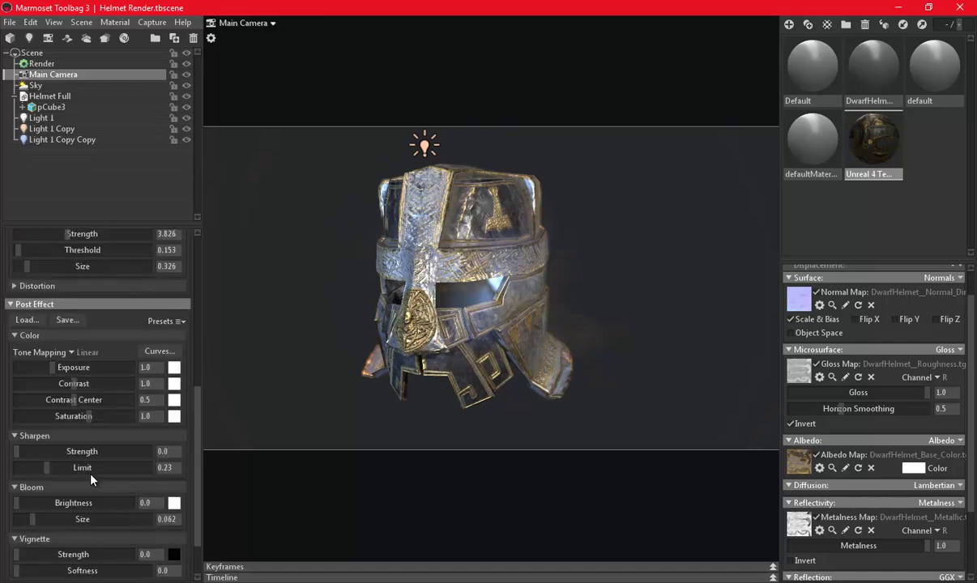
scroll(91, 480, "down", 2)
mouse_move(18, 547)
left_mouse_down()
mouse_move(206, 558)
mouse_move(3, 555)
mouse_move(46, 551)
left_mouse_up()
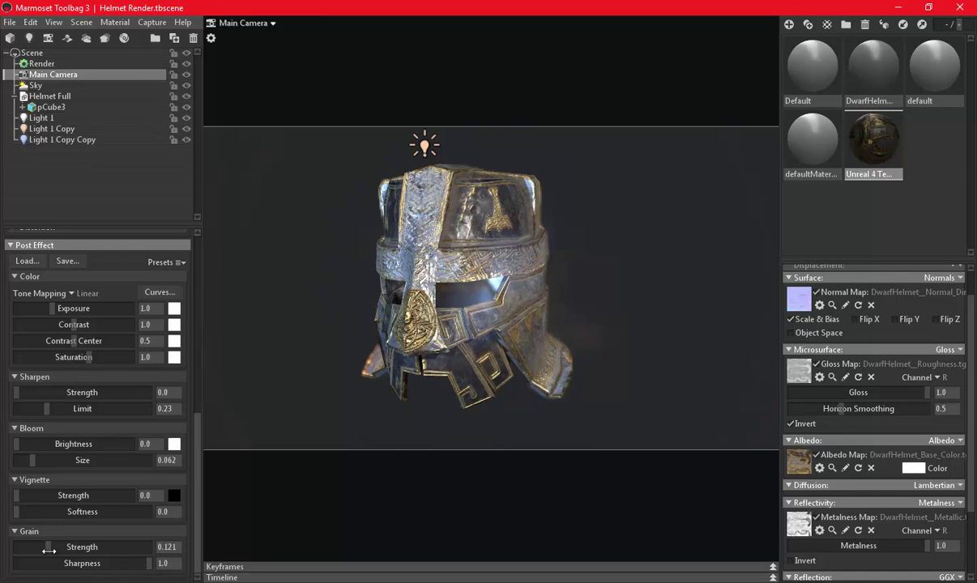
mouse_move(48, 551)
left_mouse_down()
mouse_move(61, 554)
mouse_move(33, 555)
left_mouse_up()
- Add a dark vignette with softness 0.658 and check it on the helmet
left_click_drag(14, 495, 65, 496)
mouse_move(64, 496)
left_mouse_down()
mouse_move(179, 516)
mouse_move(126, 512)
left_mouse_up()
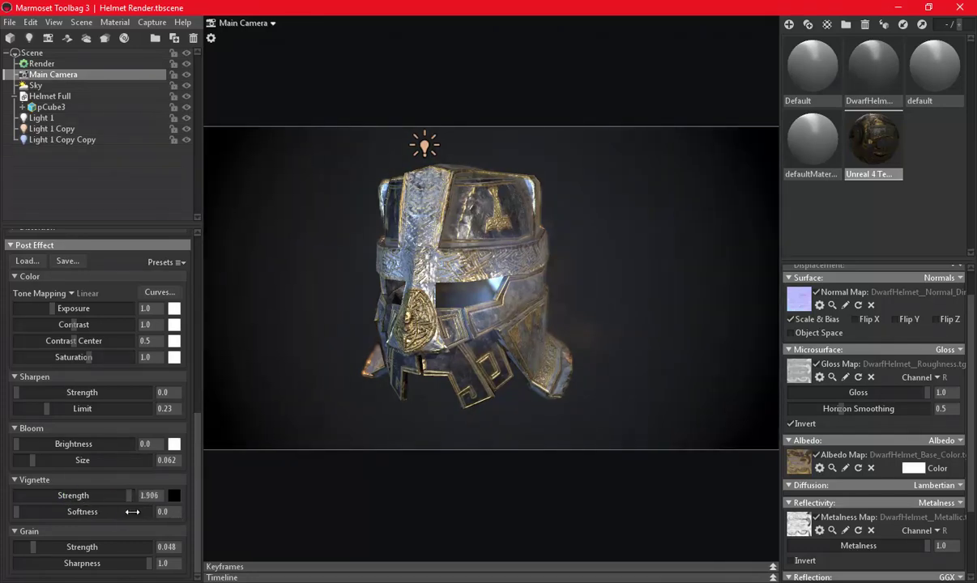
mouse_move(46, 514)
left_mouse_down()
mouse_move(91, 512)
mouse_move(93, 497)
left_mouse_up()
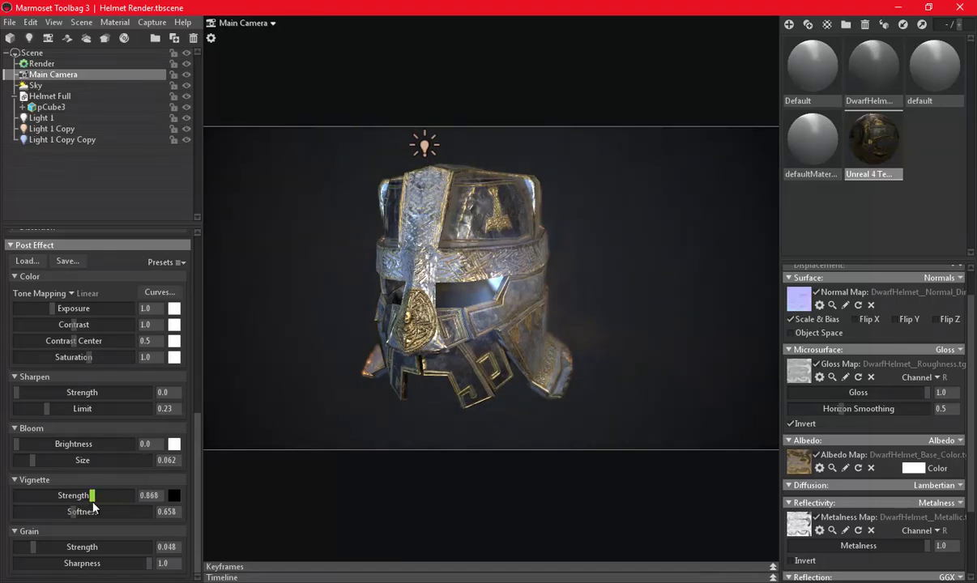
mouse_move(569, 355)
left_mouse_down()
mouse_move(571, 302)
mouse_move(550, 341)
mouse_move(538, 340)
mouse_move(652, 326)
mouse_move(604, 336)
mouse_move(510, 312)
mouse_move(532, 343)
mouse_move(552, 329)
left_mouse_up()
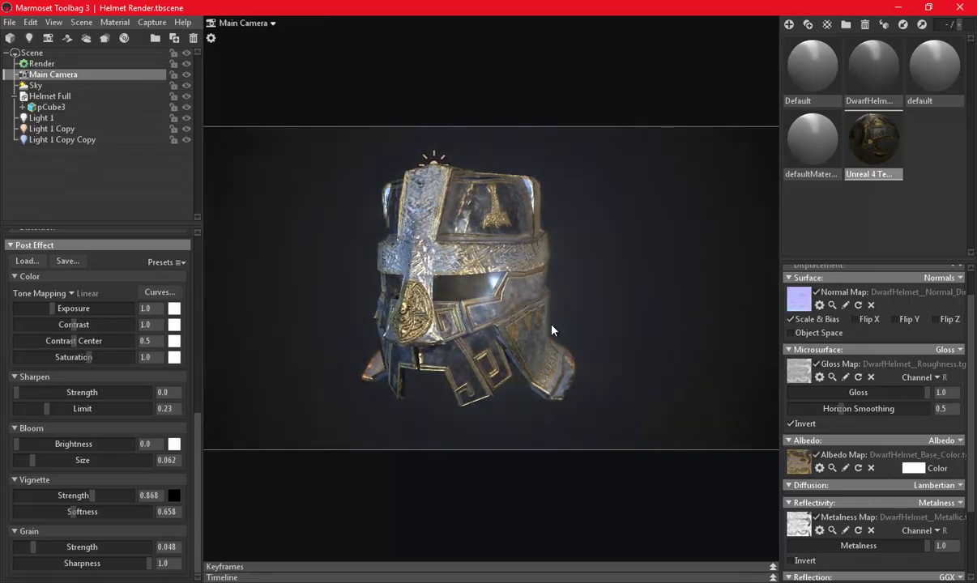
- Try bloom brightness and size, then turn bloom back off
scroll(116, 393, "up", 2)
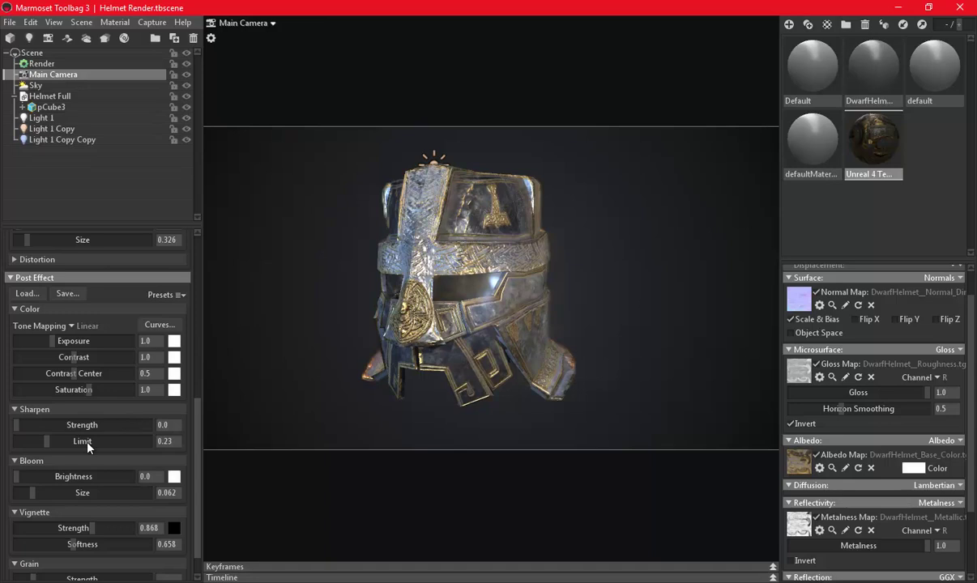
mouse_move(19, 476)
left_mouse_down()
mouse_move(160, 478)
mouse_move(32, 485)
mouse_move(49, 482)
mouse_move(58, 451)
mouse_move(69, 450)
left_mouse_up()
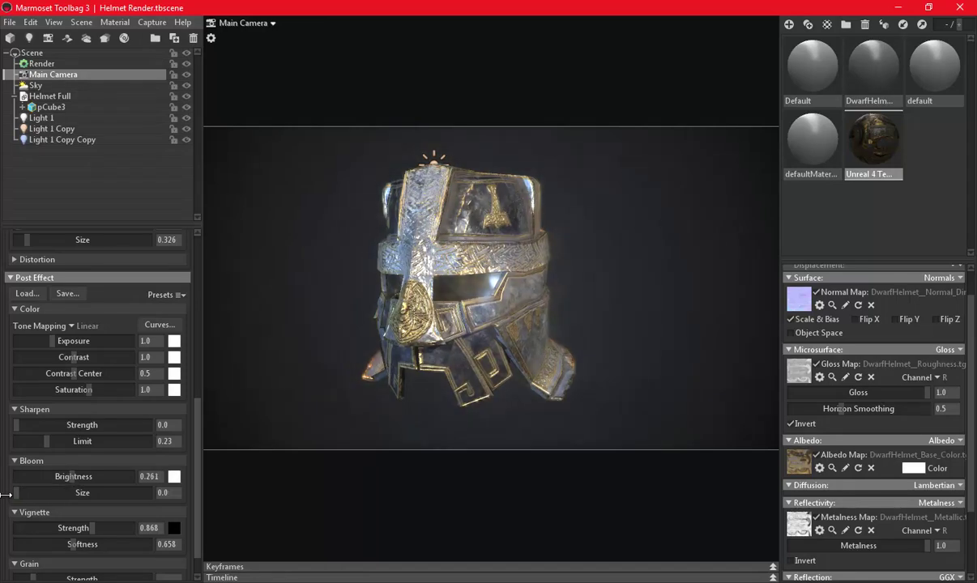
left_click_drag(31, 491, 221, 502)
mouse_move(86, 492)
left_mouse_down()
mouse_move(24, 493)
mouse_move(18, 476)
left_mouse_up()
- Lower the main camera's lens flare strength to 1.734
scroll(93, 437, "up", 1)
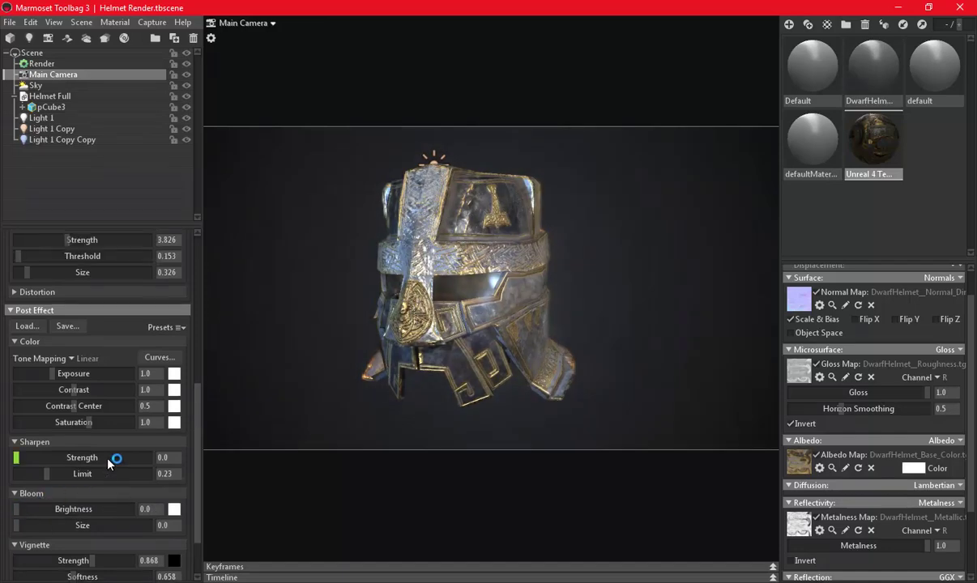
scroll(97, 445, "up", 1)
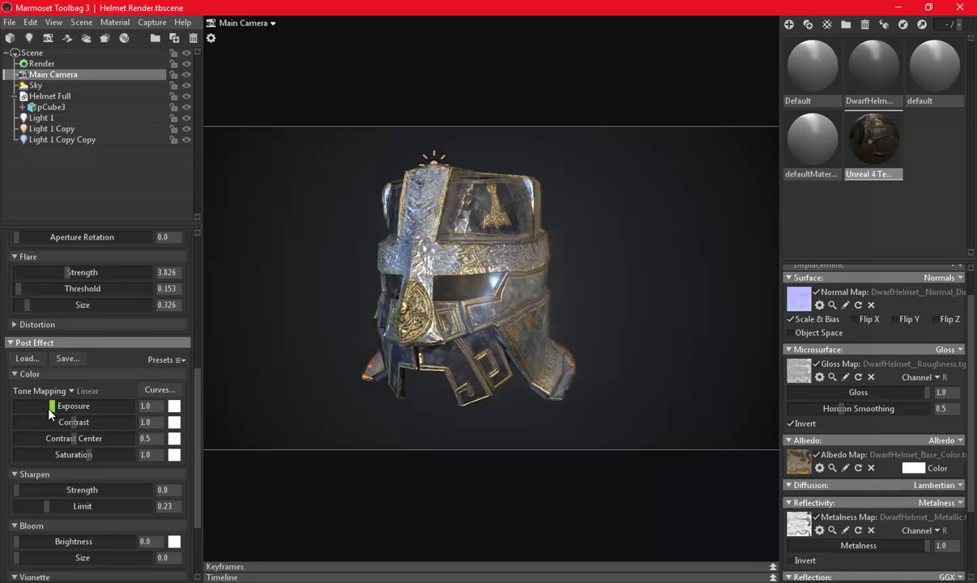
scroll(97, 429, "up", 1)
scroll(89, 438, "up", 1)
scroll(89, 437, "up", 1)
mouse_move(89, 437)
left_mouse_down()
mouse_move(4, 440)
mouse_move(39, 440)
left_mouse_up()
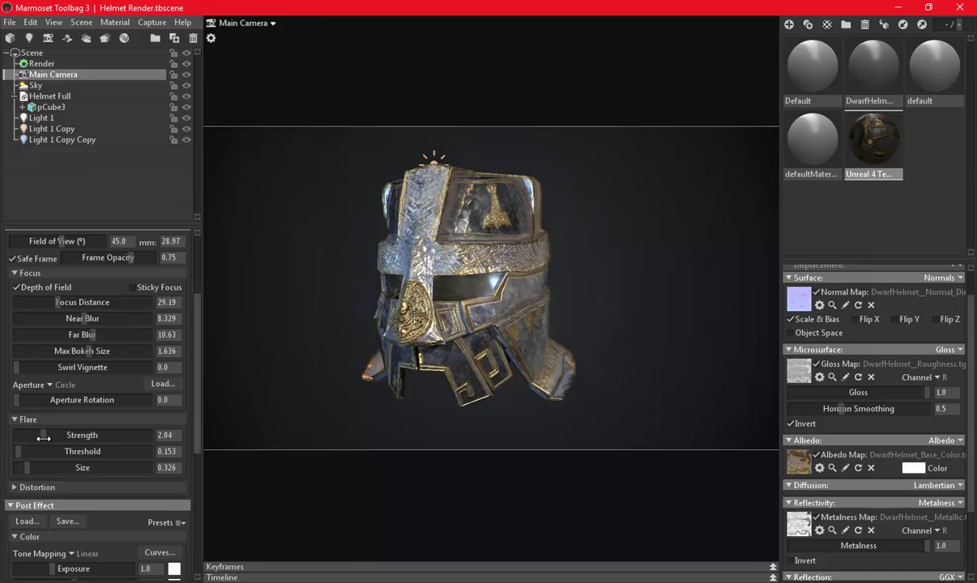
mouse_move(441, 394)
left_mouse_down()
mouse_move(620, 400)
mouse_move(472, 395)
mouse_move(557, 395)
mouse_move(501, 399)
left_mouse_up()
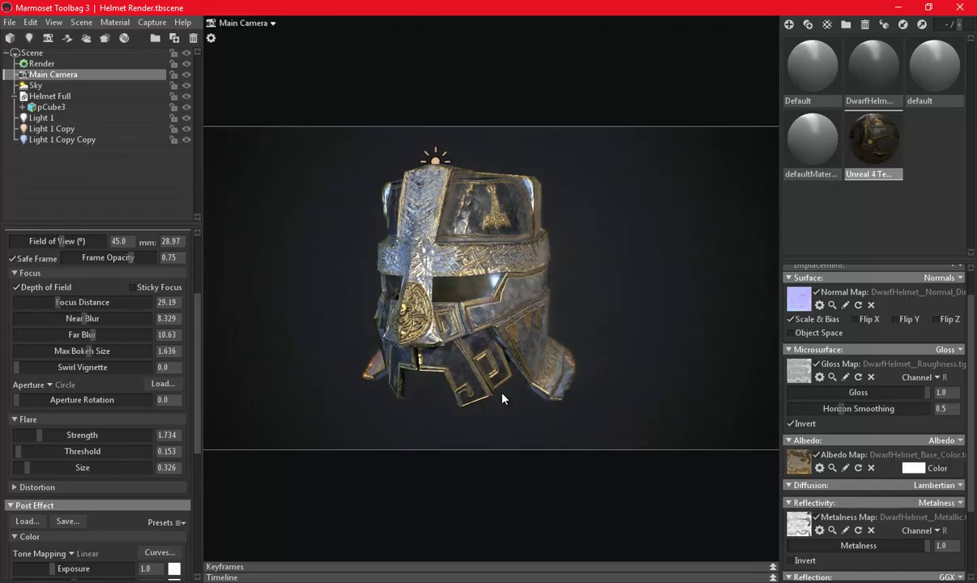
- Orbit to a frontal view and enable global illumination in the scene's Render settings
left_click_drag(595, 414, 628, 385)
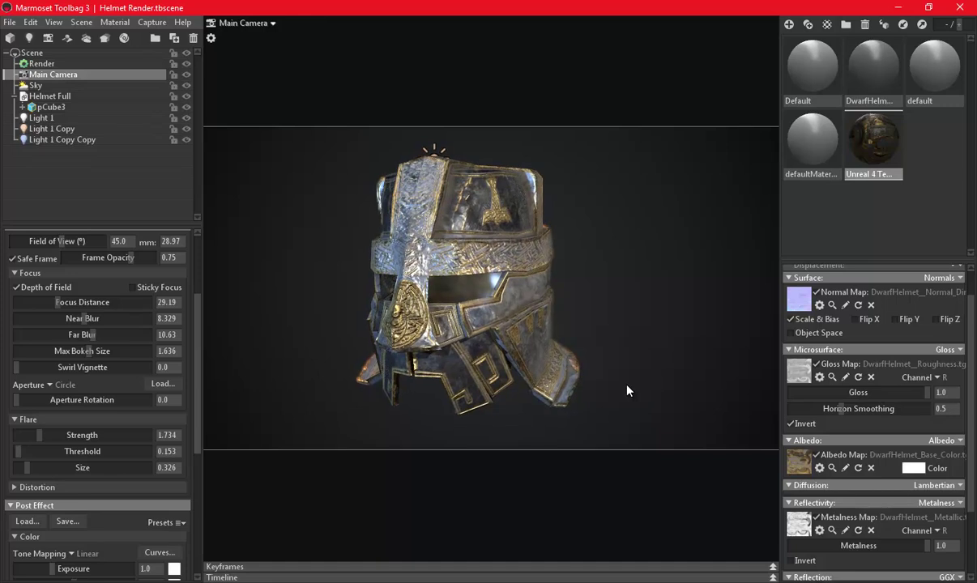
left_click(40, 64)
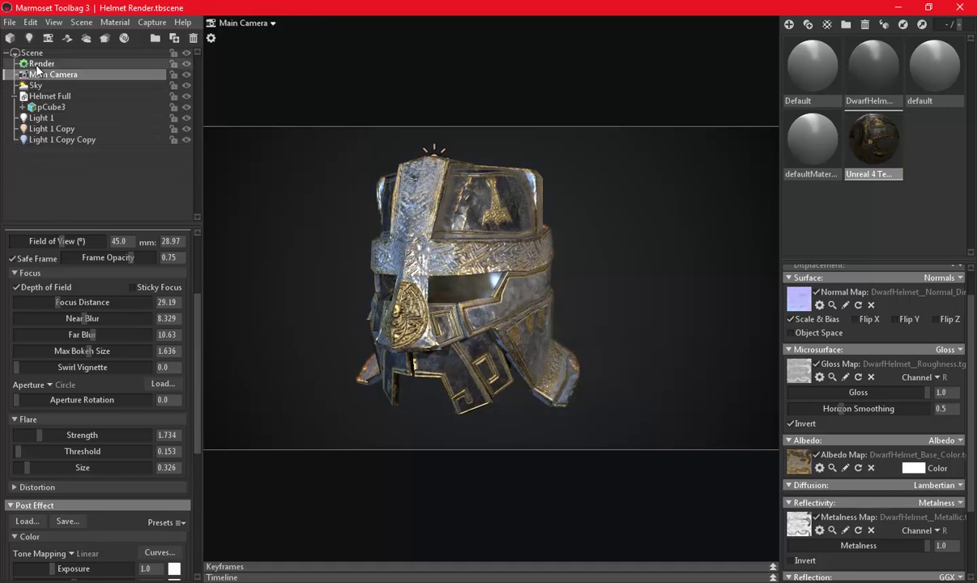
left_click(39, 427)
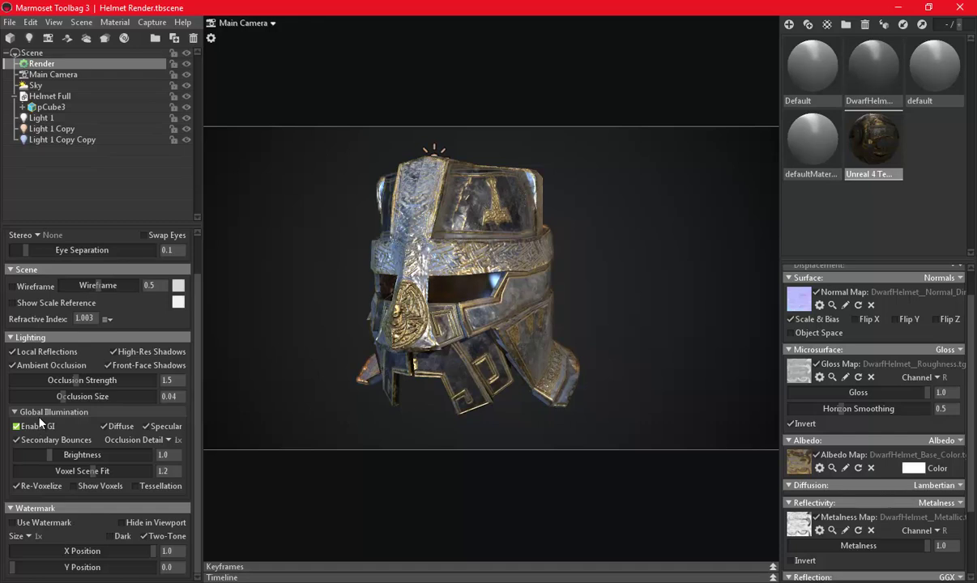
left_click(143, 22)
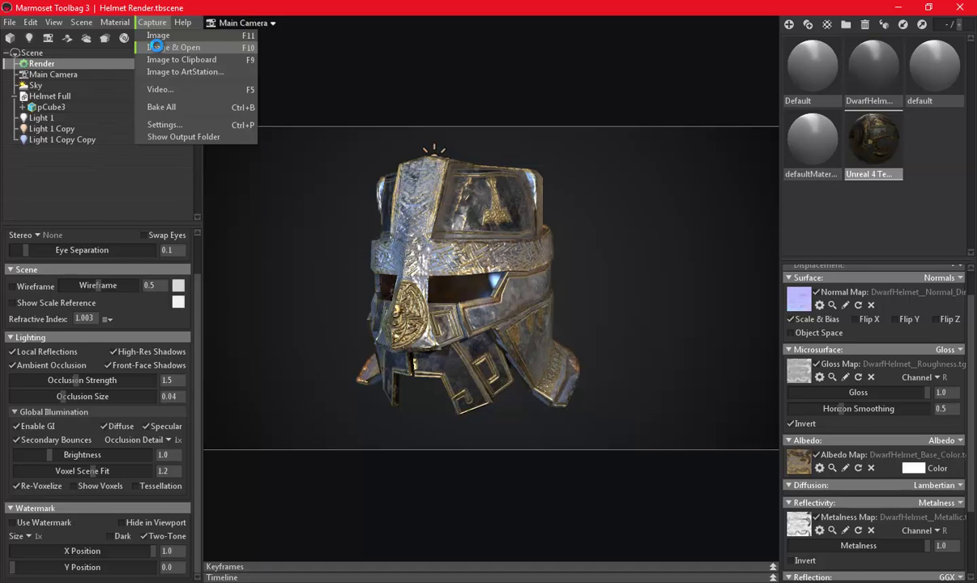
- Capture screenshot001.png with Image & Open and close Photos after reviewing it
left_click(154, 47)
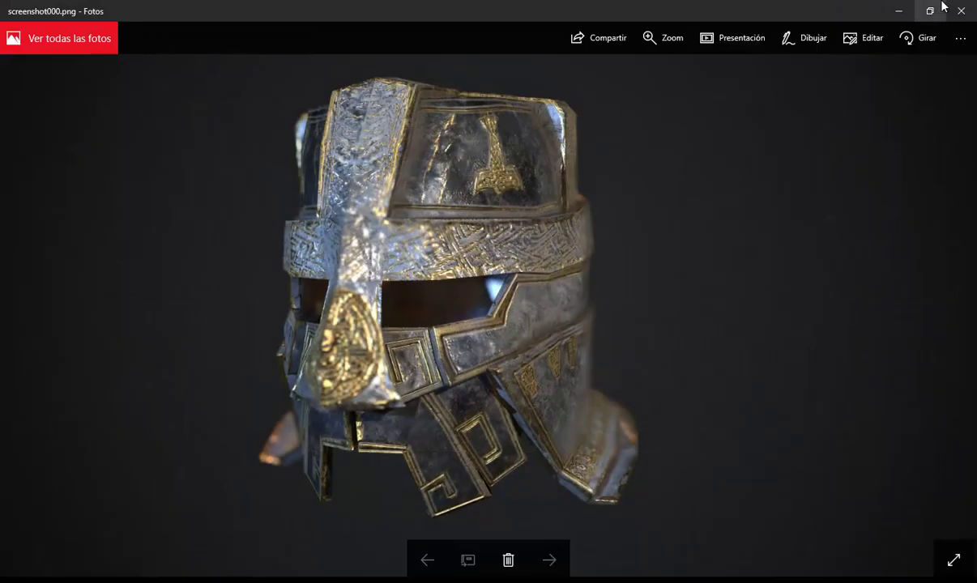
left_click(960, 11)
left_click_drag(563, 332, 701, 323)
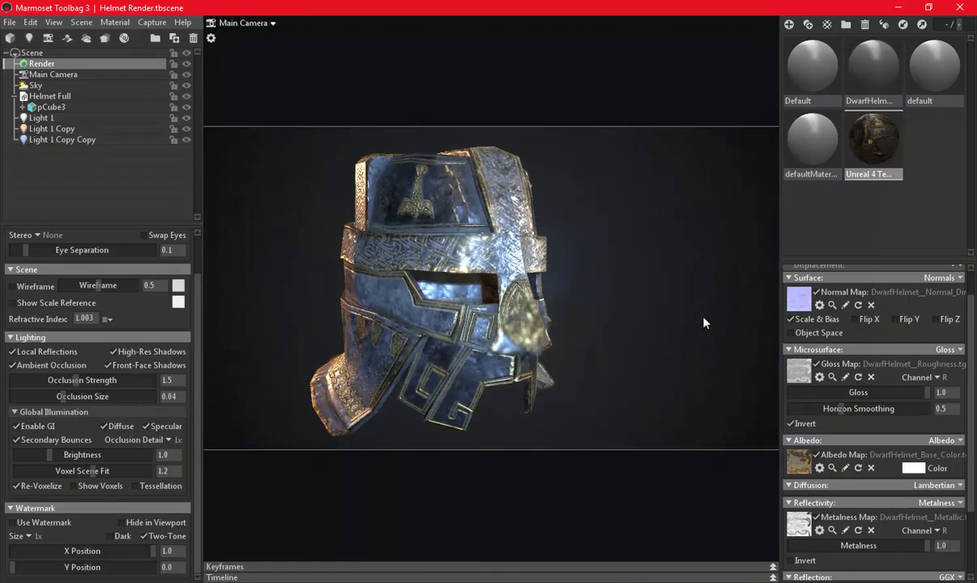
- Reduce the camera's far blur to 2.519, then capture and review another front view
left_click(52, 74)
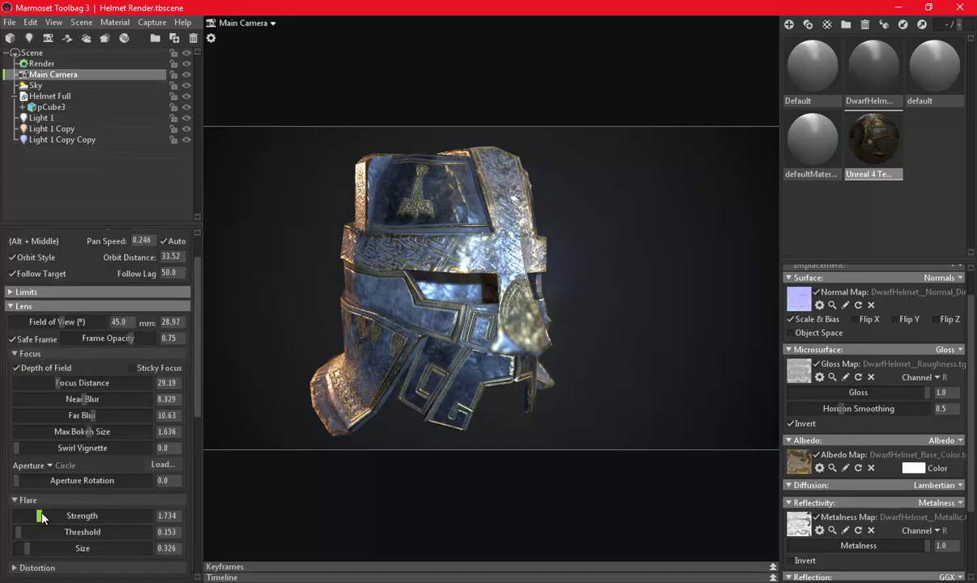
left_click_drag(86, 415, 66, 399)
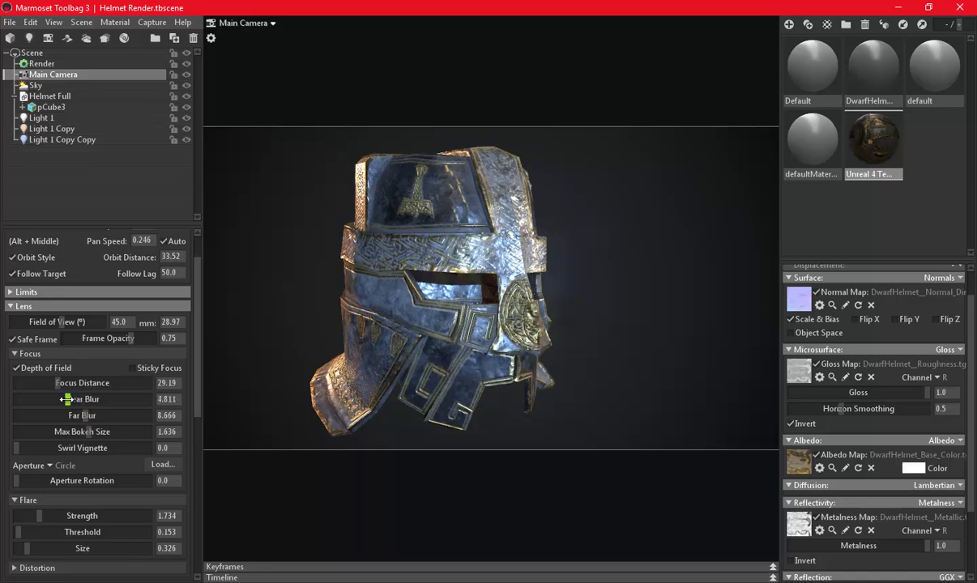
left_click_drag(592, 378, 582, 376)
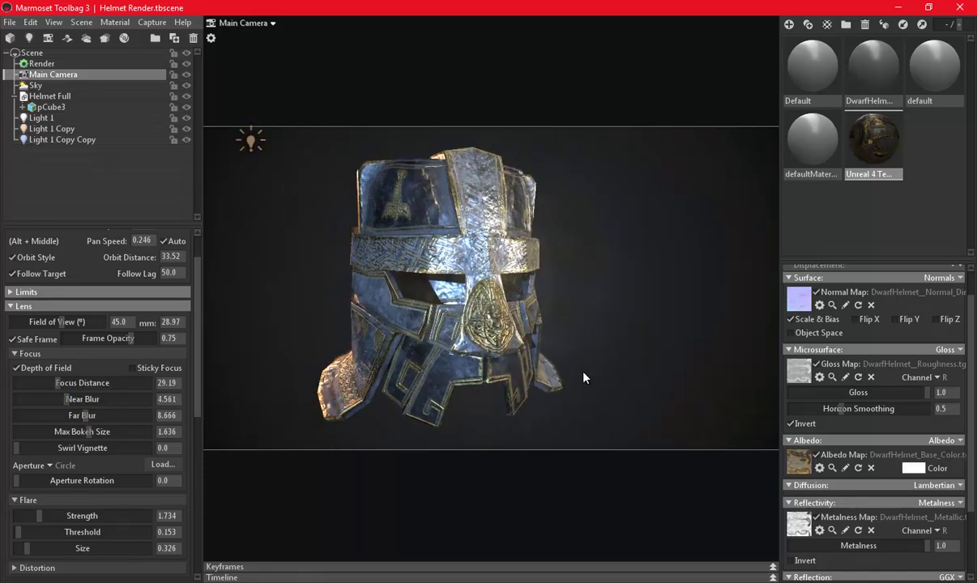
left_click(151, 22)
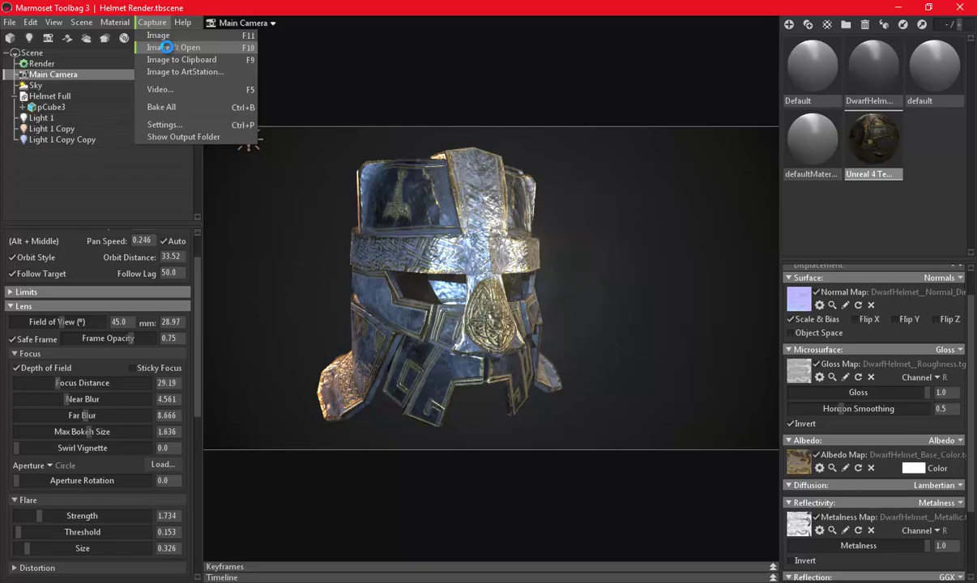
left_click(164, 47)
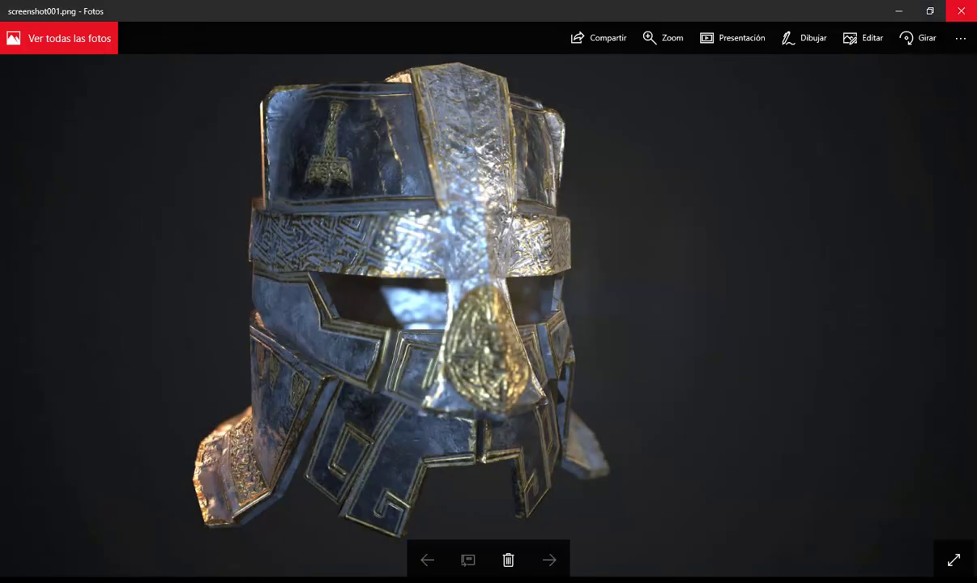
left_click(960, 10)
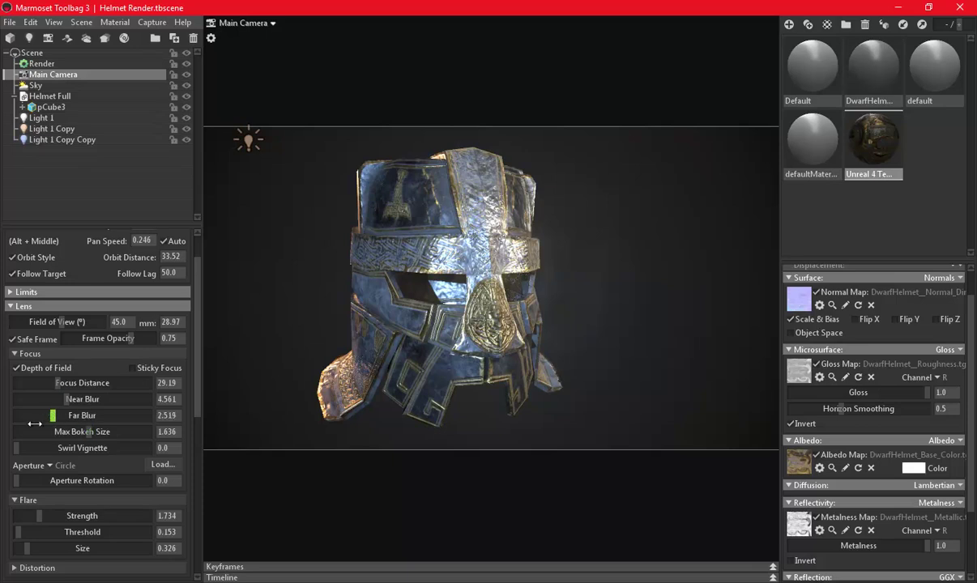
- Raise Far Blur to 13.86 and set Near Blur to 0.403
mouse_move(73, 416)
left_mouse_down()
mouse_move(143, 424)
mouse_move(103, 432)
left_mouse_up()
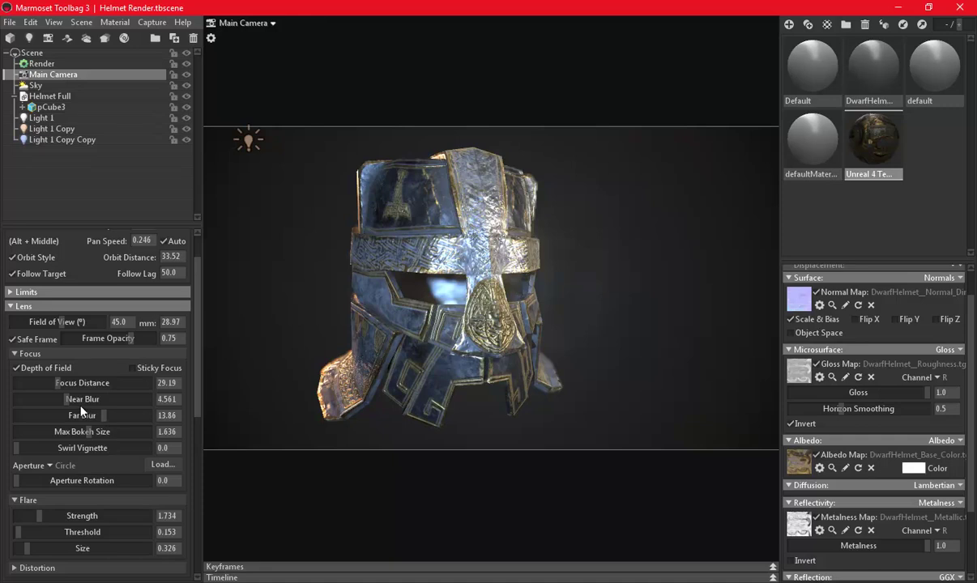
left_click_drag(65, 400, 49, 402)
mouse_move(10, 405)
left_mouse_down()
mouse_move(45, 416)
mouse_move(35, 416)
left_mouse_up()
key("ctrl+z")
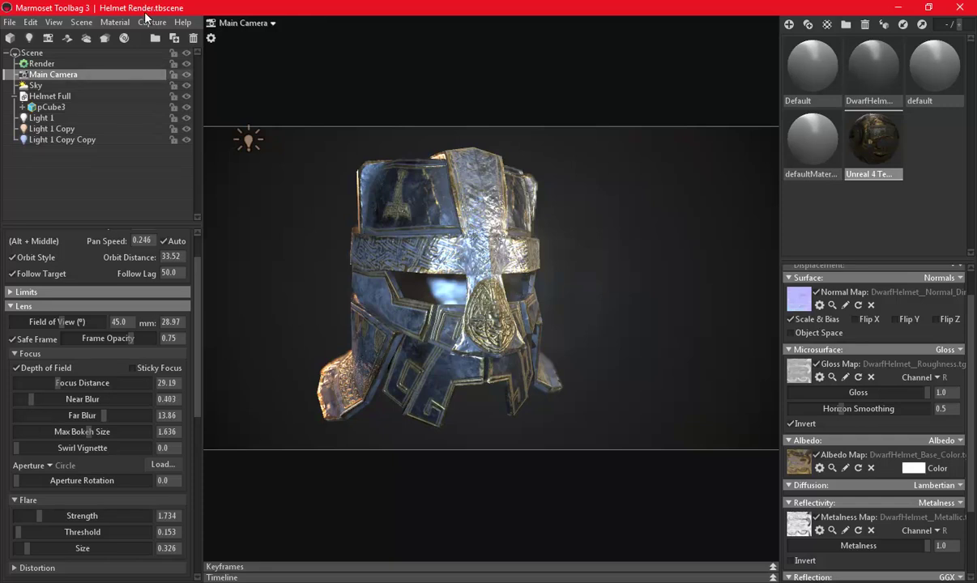
- Capture screenshot002.png, review it, and close Photos
left_click(149, 22)
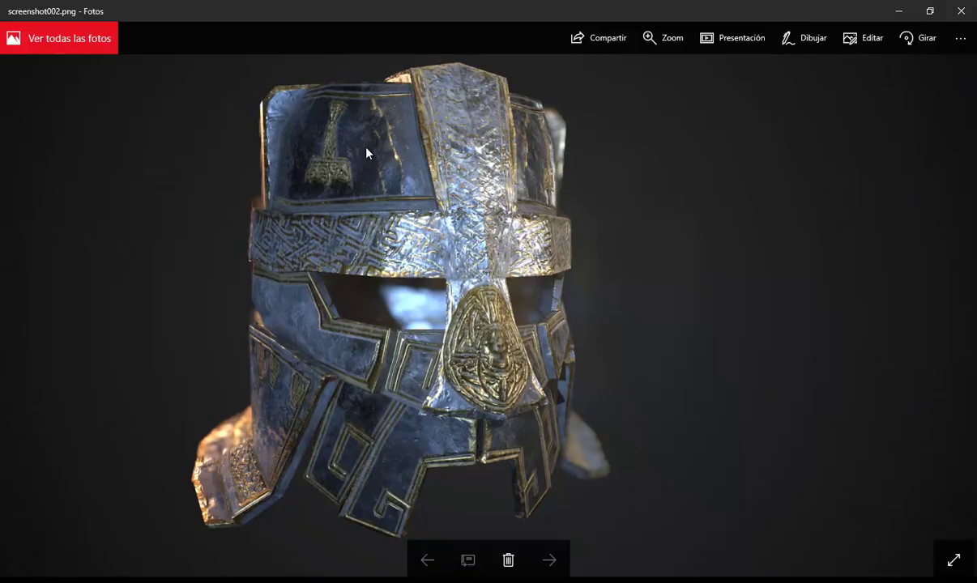
left_click(959, 8)
left_click_drag(551, 312, 743, 316)
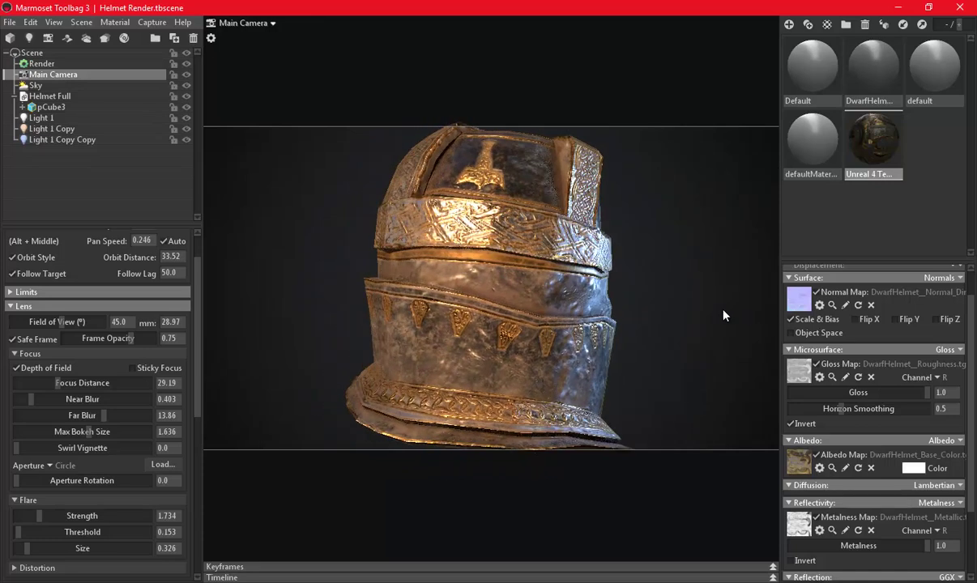
- Frame a side view of the helmet and capture it with Image & Open
mouse_move(743, 316)
left_mouse_down()
mouse_move(572, 309)
mouse_move(718, 319)
mouse_move(595, 308)
mouse_move(678, 309)
mouse_move(752, 291)
mouse_move(350, 289)
mouse_move(457, 324)
mouse_move(436, 322)
mouse_move(474, 287)
mouse_move(496, 339)
mouse_move(423, 349)
mouse_move(463, 329)
mouse_move(514, 331)
mouse_move(512, 311)
mouse_move(602, 312)
mouse_move(675, 296)
left_mouse_up()
scroll(629, 312, "up", 2)
scroll(630, 323, "up", 1)
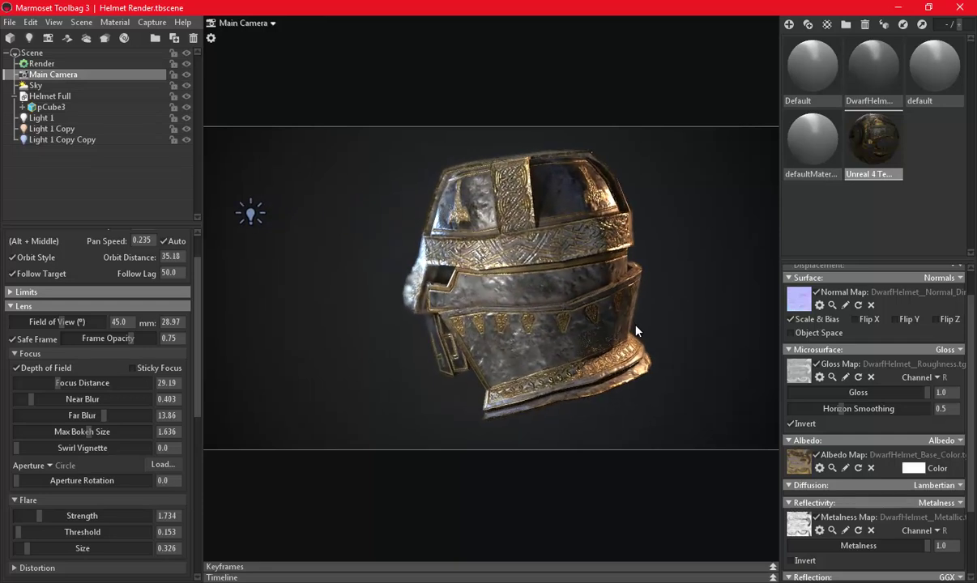
left_click_drag(634, 329, 572, 348)
left_click(154, 23)
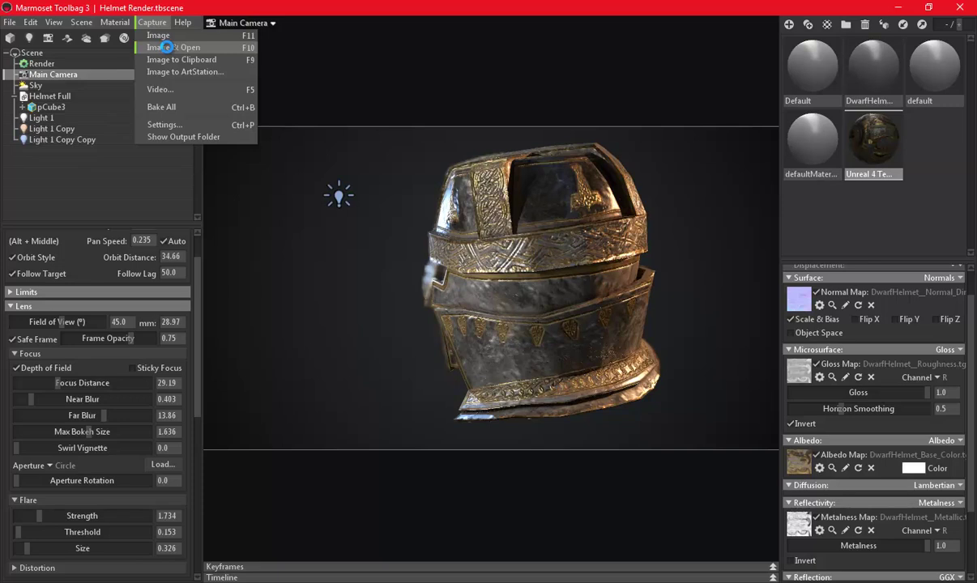
left_click(166, 47)
- Capture a front view, then settle the camera on a three-quarter front angle
left_click_drag(401, 354, 640, 312)
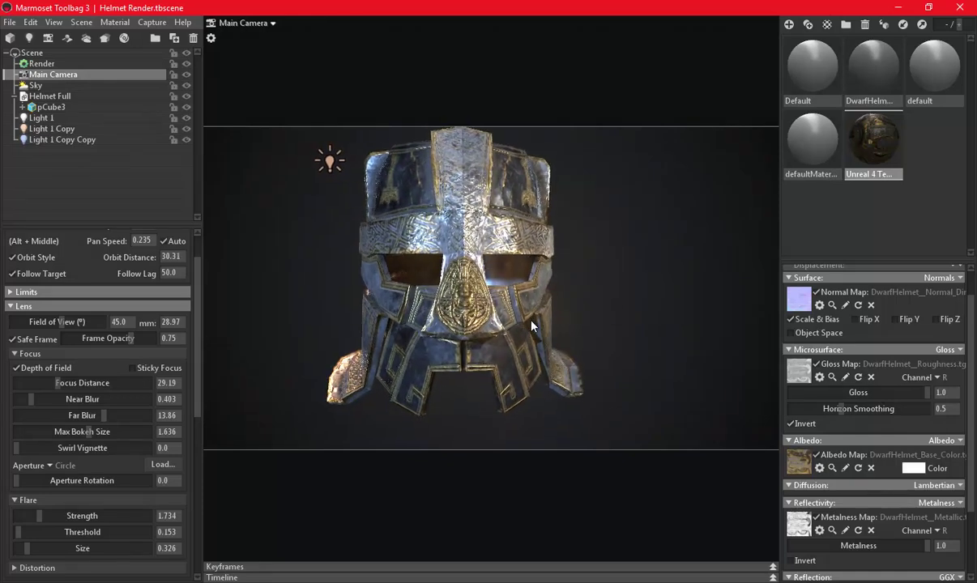
scroll(527, 328, "up", 3)
left_click_drag(526, 340, 512, 345)
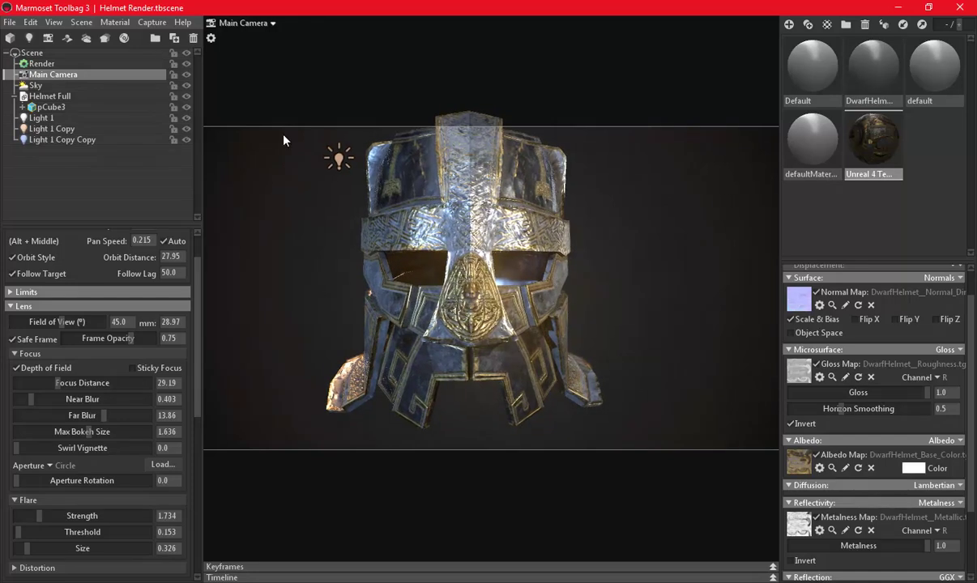
left_click(149, 22)
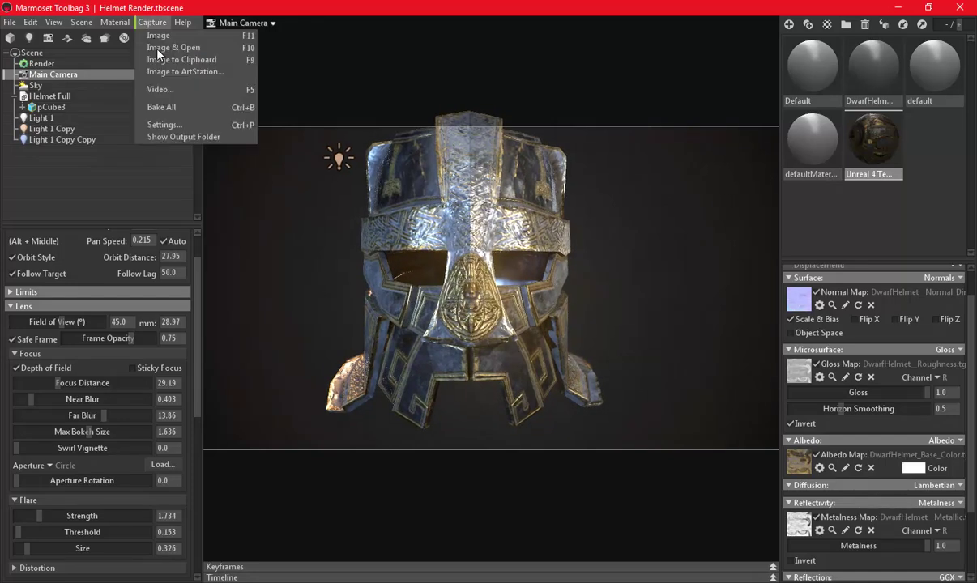
left_click(155, 48)
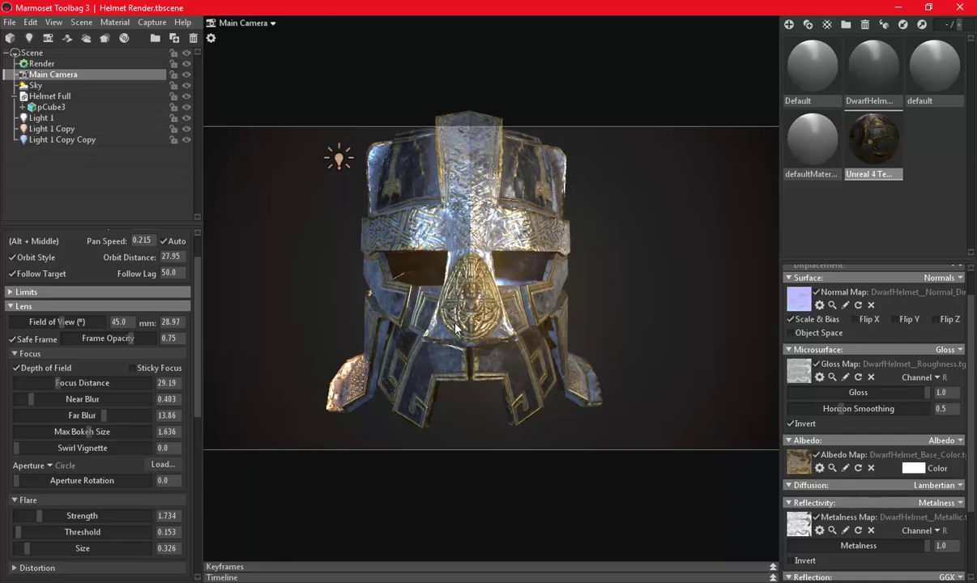
mouse_move(456, 328)
left_mouse_down()
mouse_move(498, 298)
mouse_move(516, 303)
left_mouse_up()
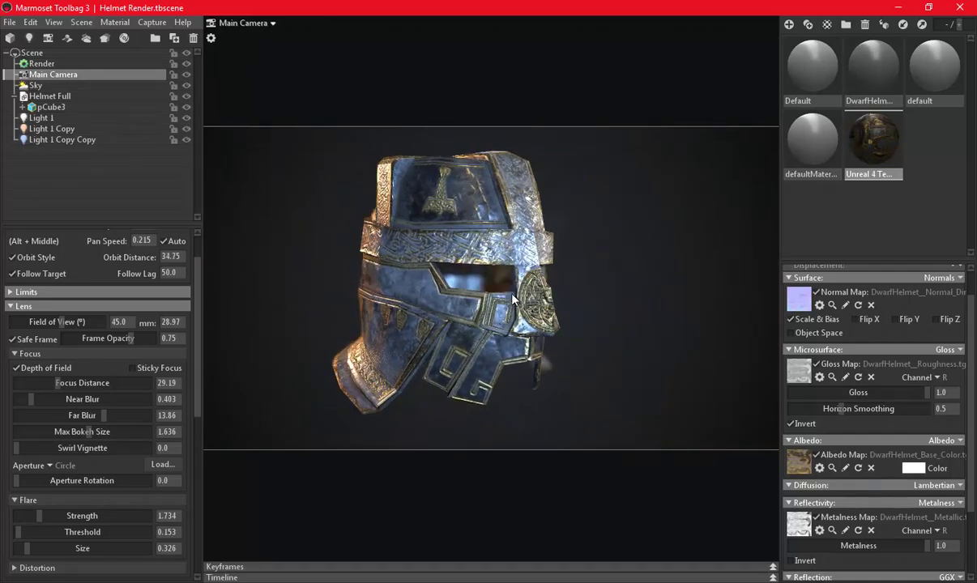
mouse_move(512, 300)
left_mouse_down()
mouse_move(525, 289)
mouse_move(518, 300)
mouse_move(501, 276)
left_mouse_up()
- Turn on a pale lavender wireframe overlay at 0.809 in the Render settings
left_click(41, 64)
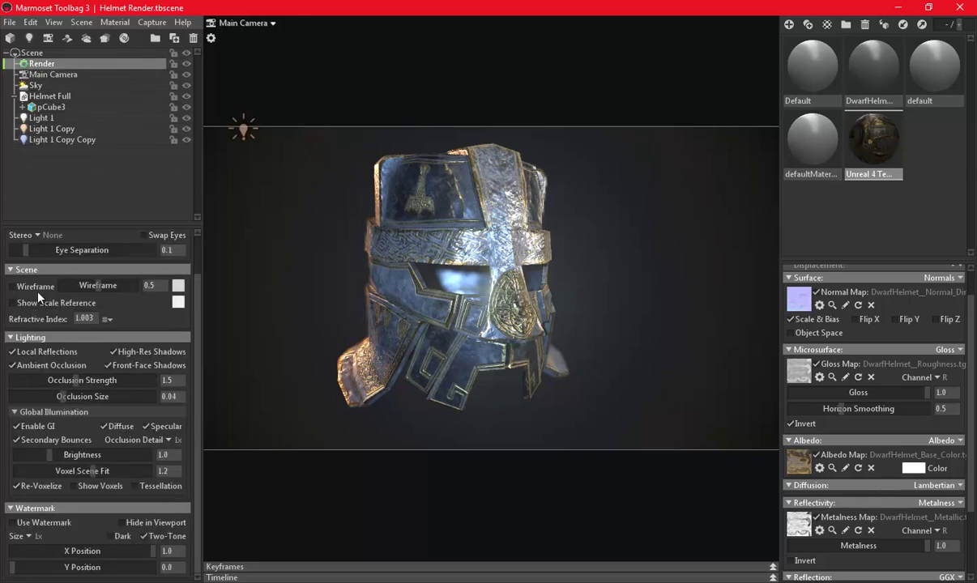
left_click(34, 290)
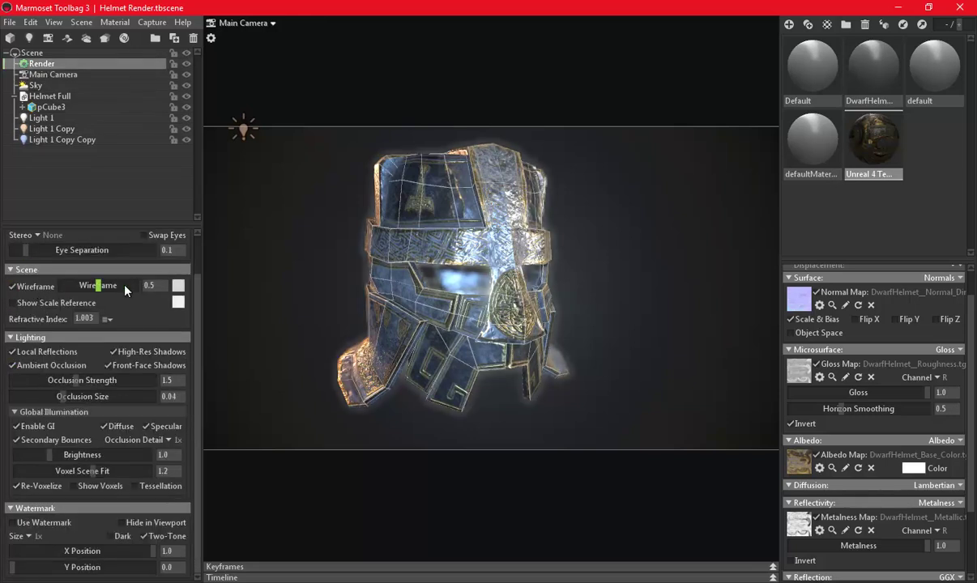
left_click_drag(116, 287, 124, 286)
left_click(178, 285)
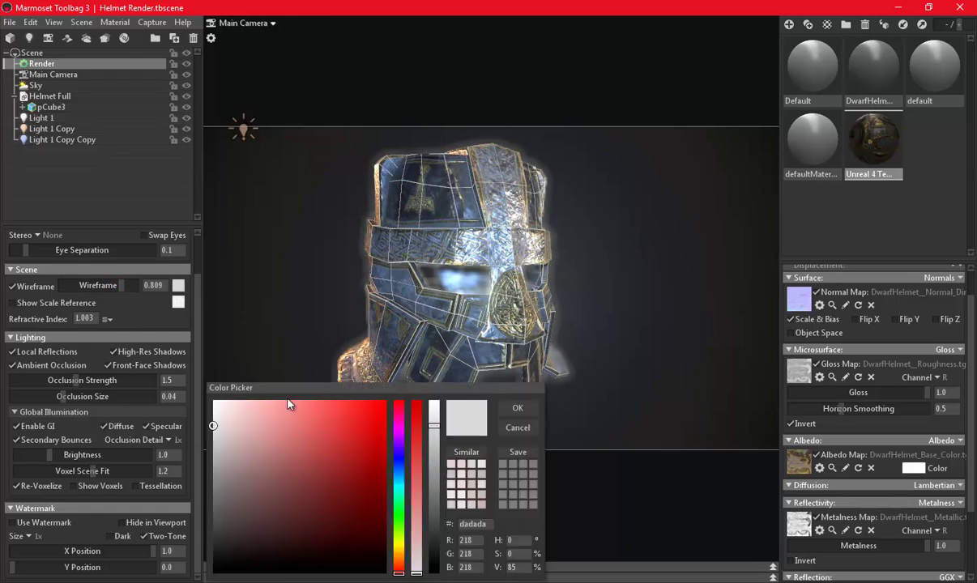
left_click(398, 458)
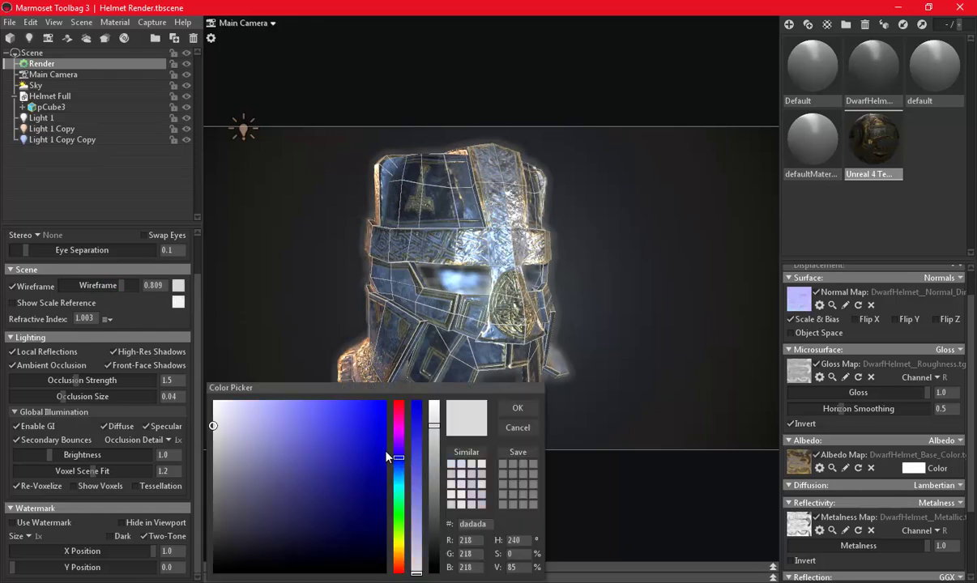
left_click(343, 415)
left_click_drag(347, 414, 251, 391)
left_click(521, 407)
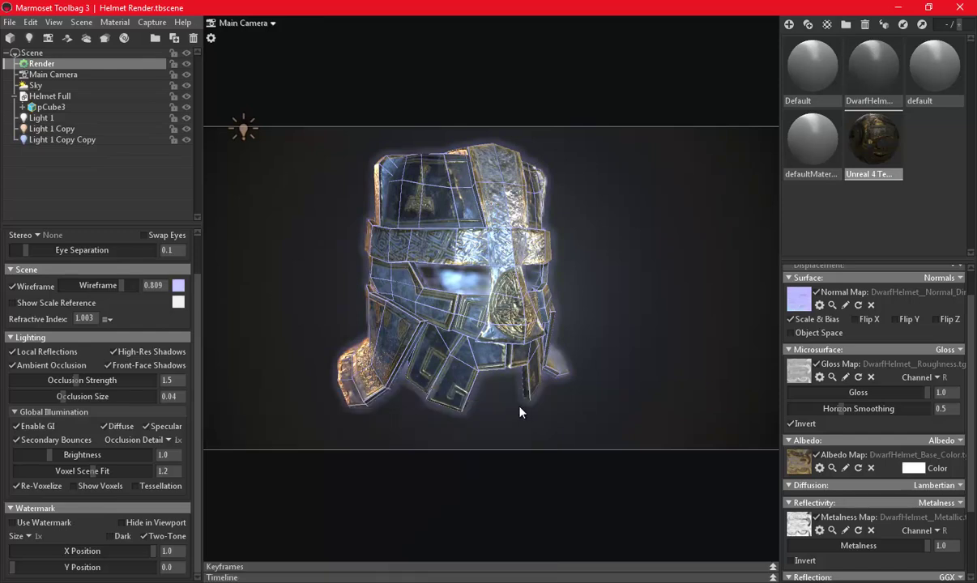
left_click(519, 409)
- Capture the wireframe render, then capture and review a closer side view
left_click(151, 22)
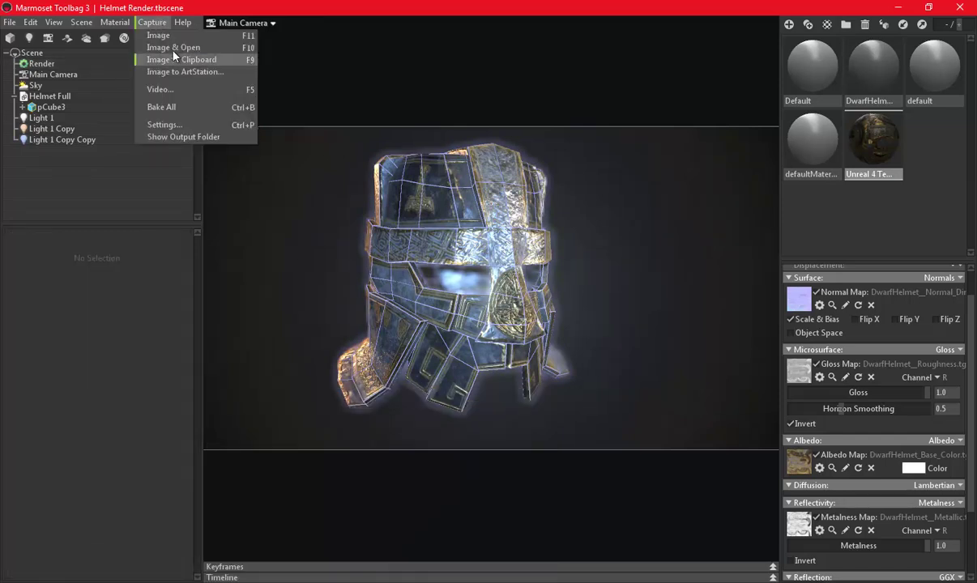
left_click(170, 47)
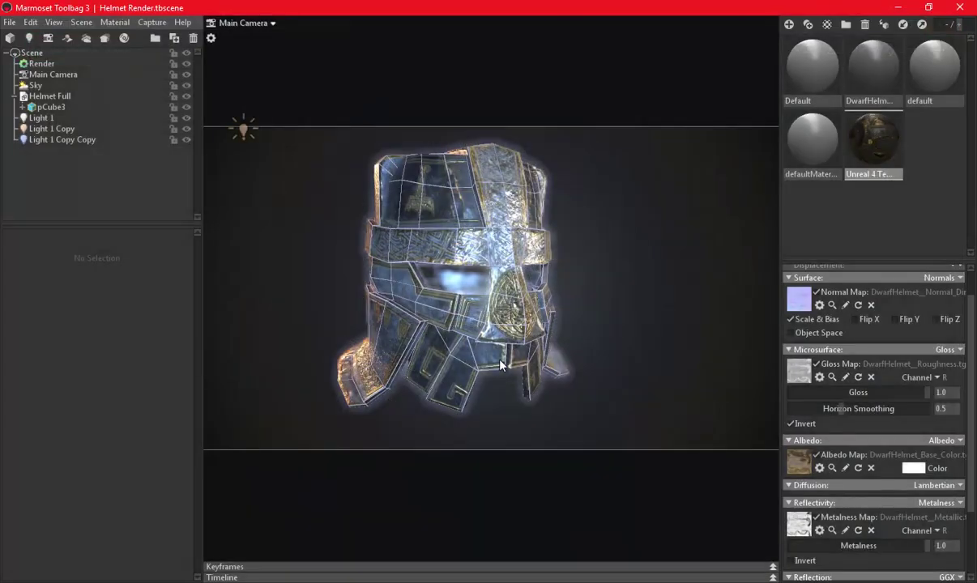
mouse_move(499, 366)
left_mouse_down()
mouse_move(667, 345)
mouse_move(656, 334)
mouse_move(584, 349)
mouse_move(580, 382)
mouse_move(575, 345)
mouse_move(579, 356)
mouse_move(553, 352)
mouse_move(599, 338)
mouse_move(595, 322)
left_mouse_up()
right_click_drag(596, 323, 600, 342)
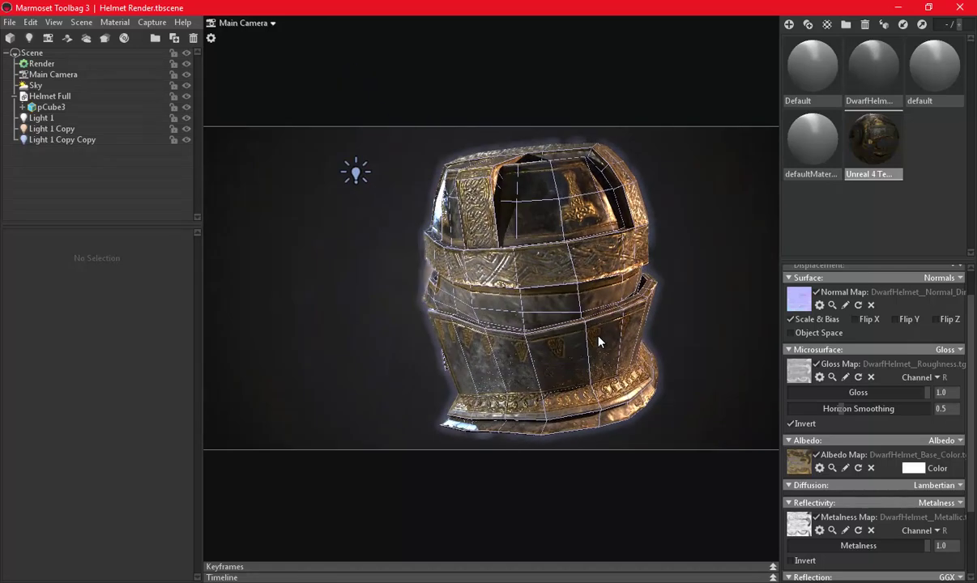
left_click_drag(599, 342, 590, 322)
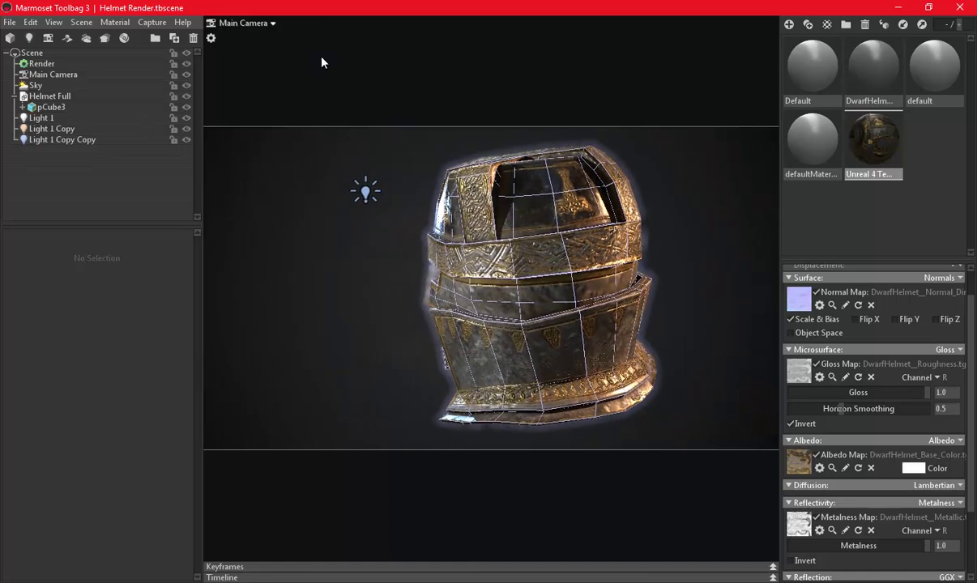
left_click(148, 23)
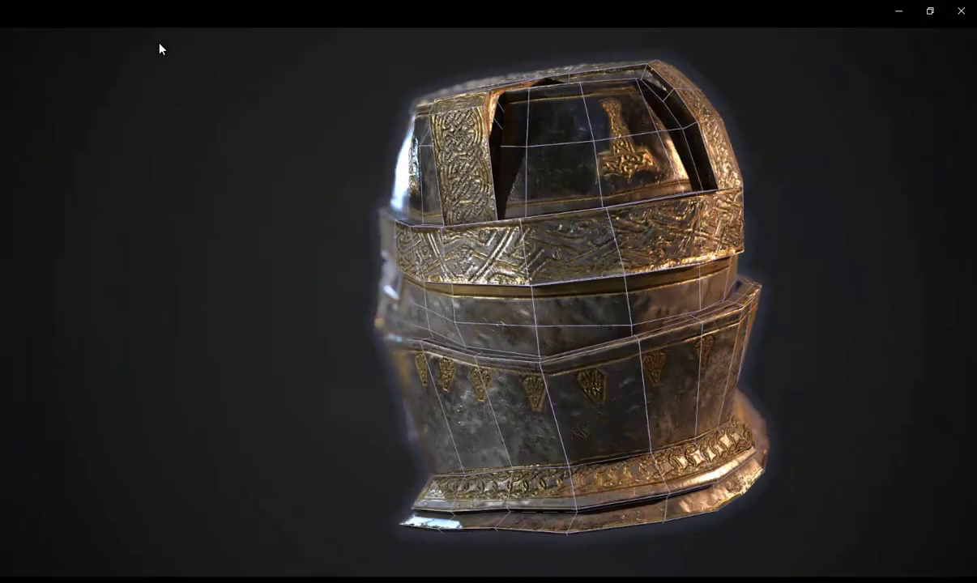
left_click(960, 11)
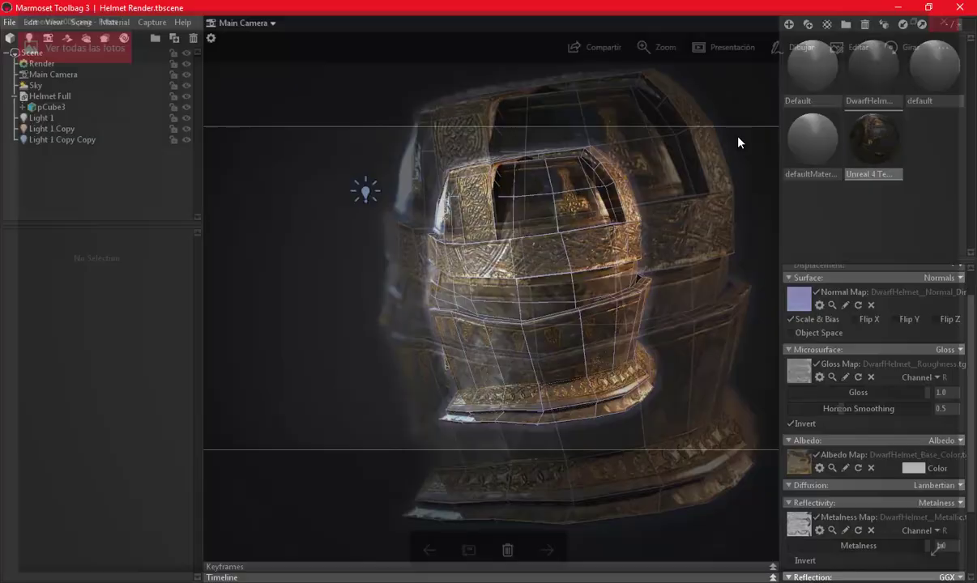
mouse_move(603, 262)
left_mouse_down()
mouse_move(728, 263)
mouse_move(600, 287)
left_mouse_up()
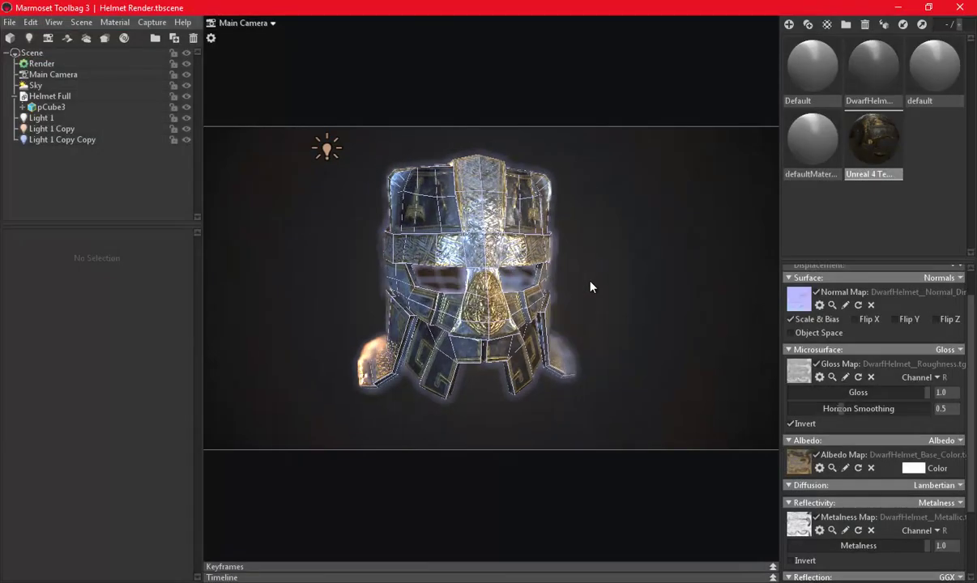
left_click(971, 6)
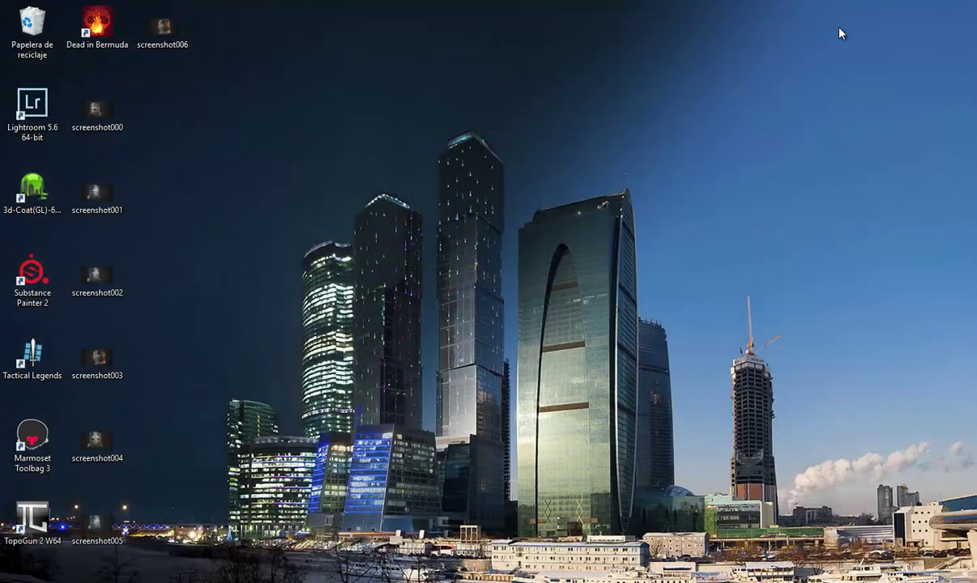
double_click(98, 114)
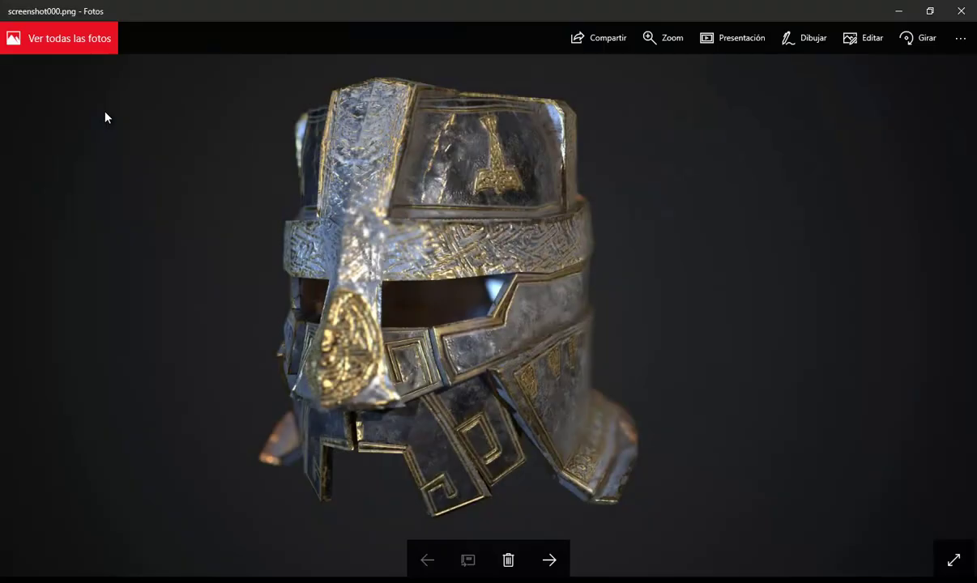
left_click(715, 43)
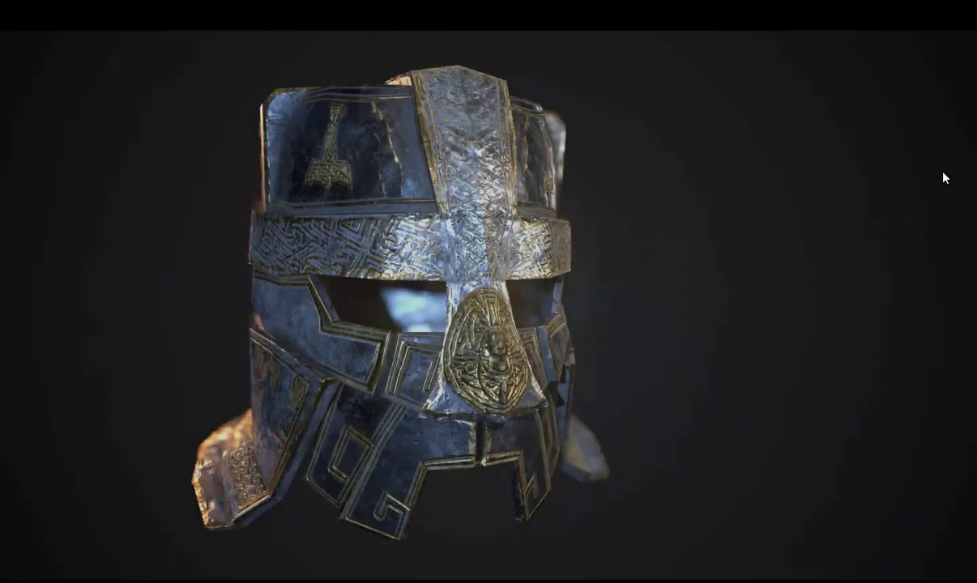
key("Escape")
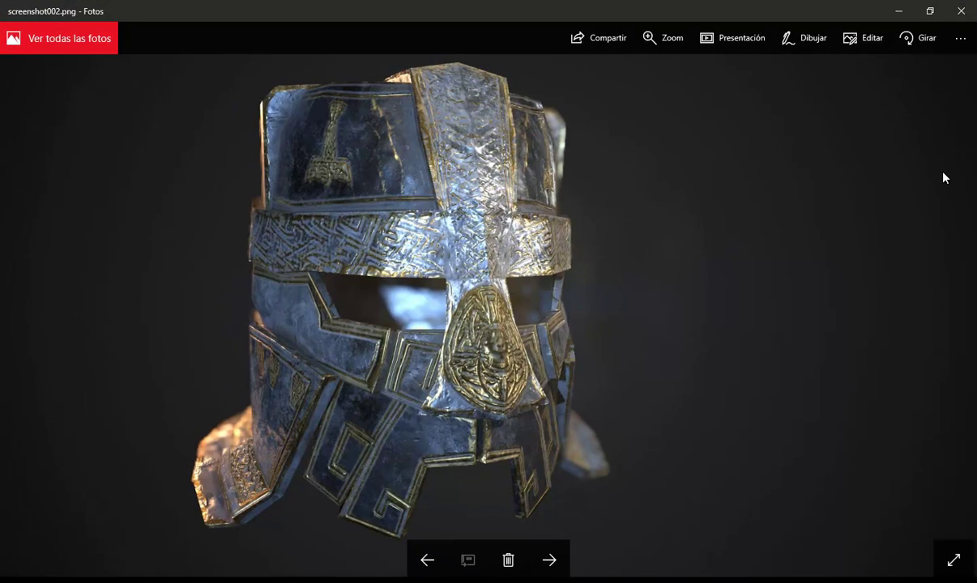
left_click(954, 10)
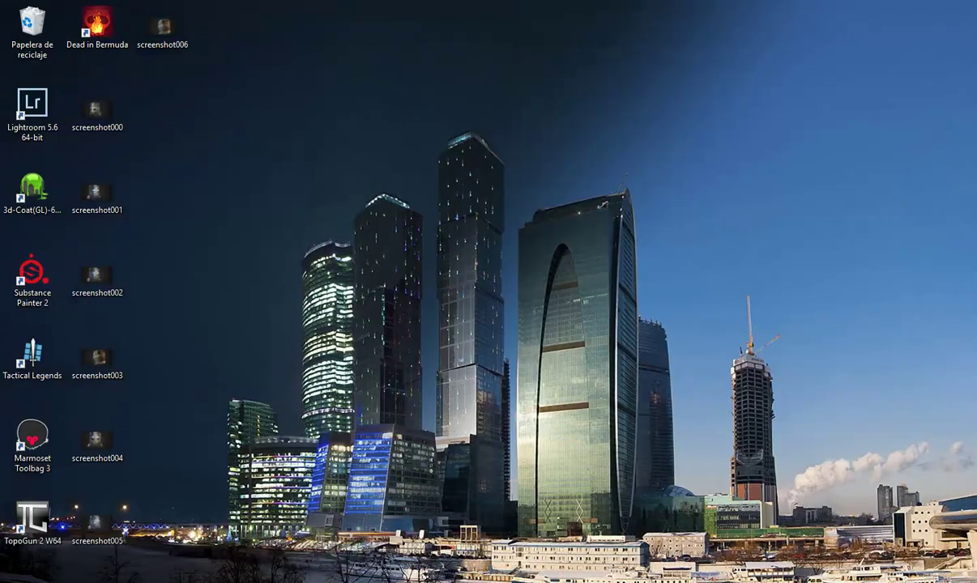